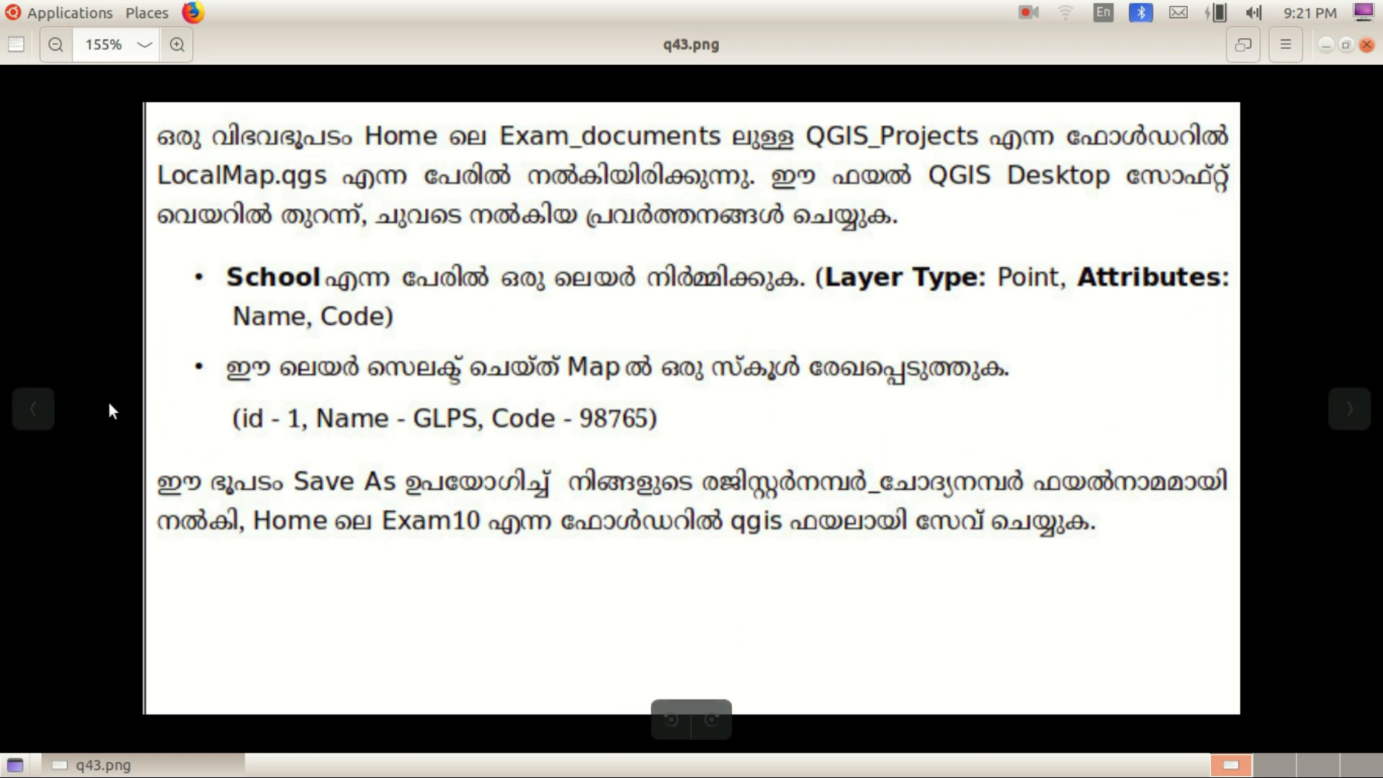
Browse back through the question images to q1e.png and read its English instructions for the LocalMap.qgs task
left_click(45, 405)
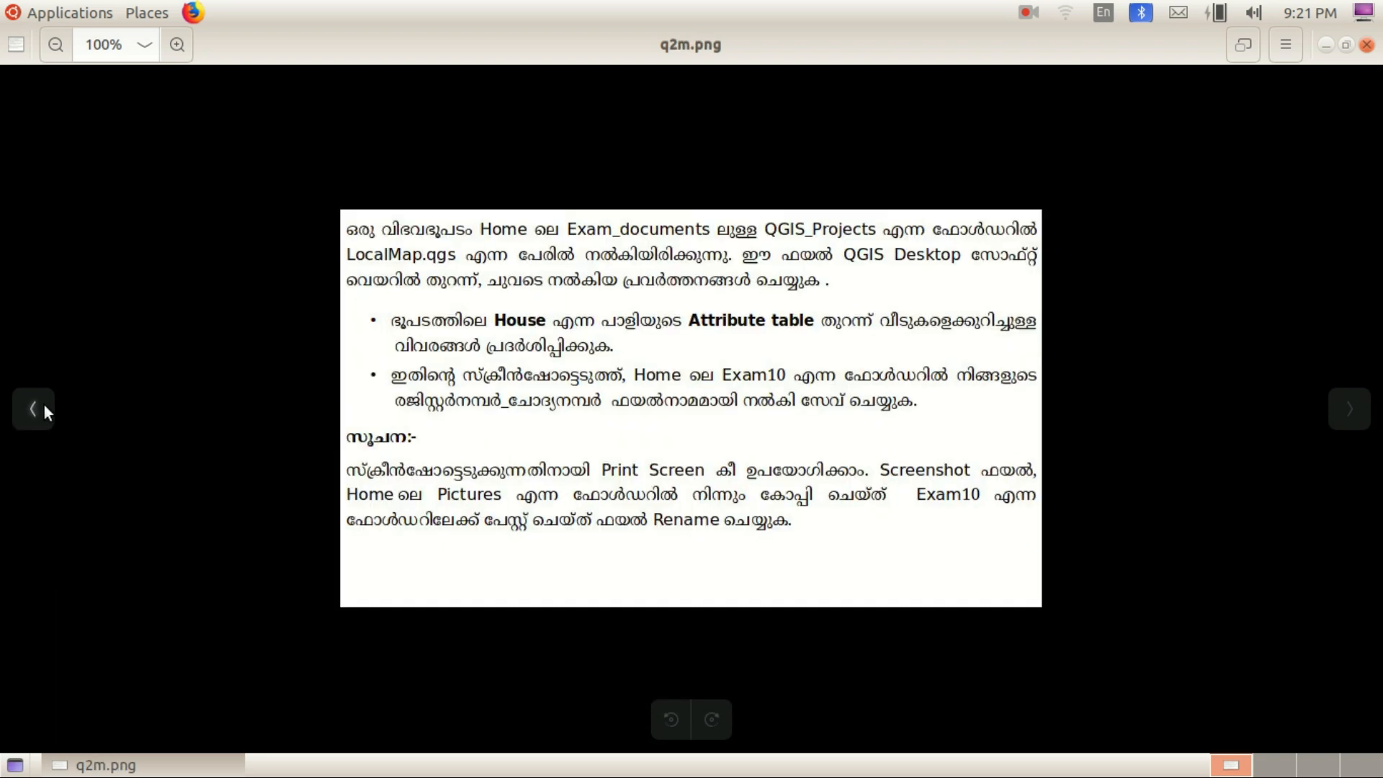
left_click(45, 405)
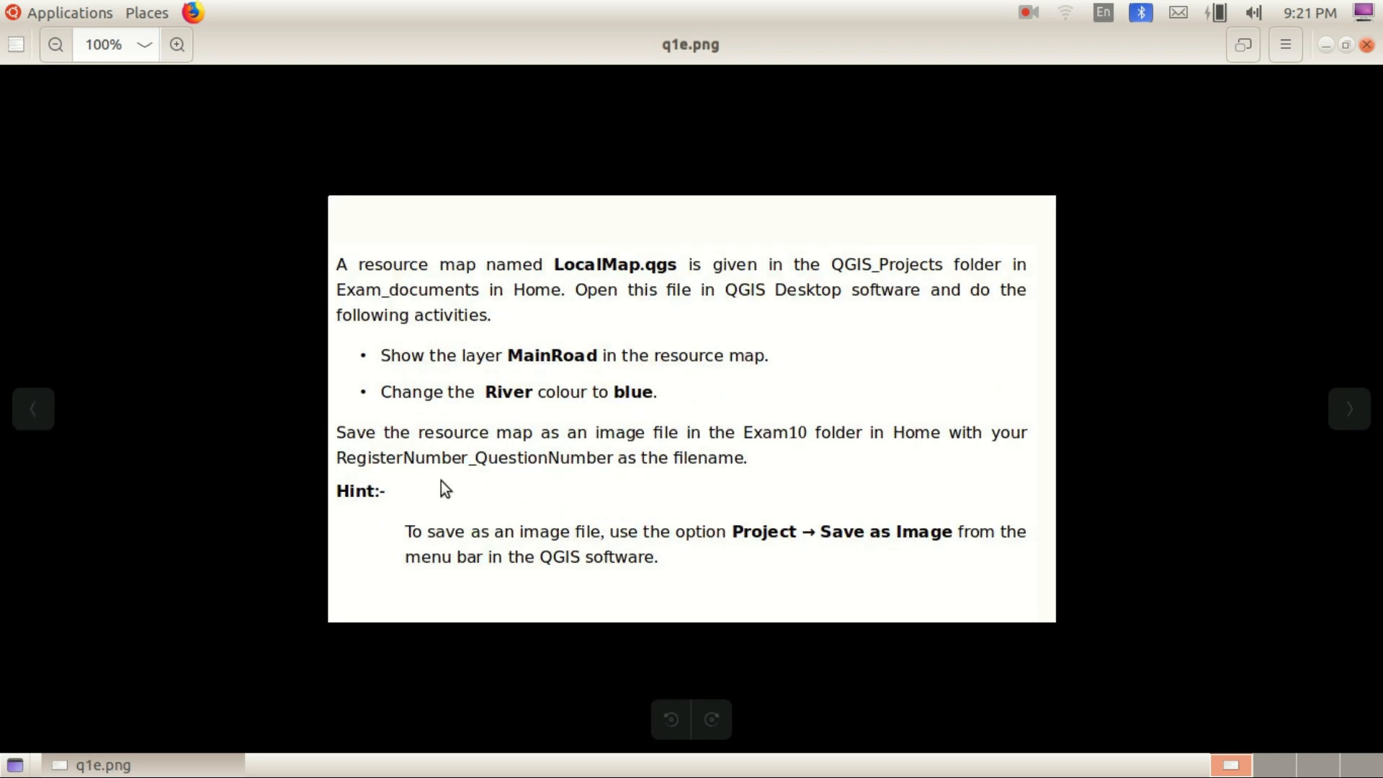
scroll(506, 491, "up", 7)
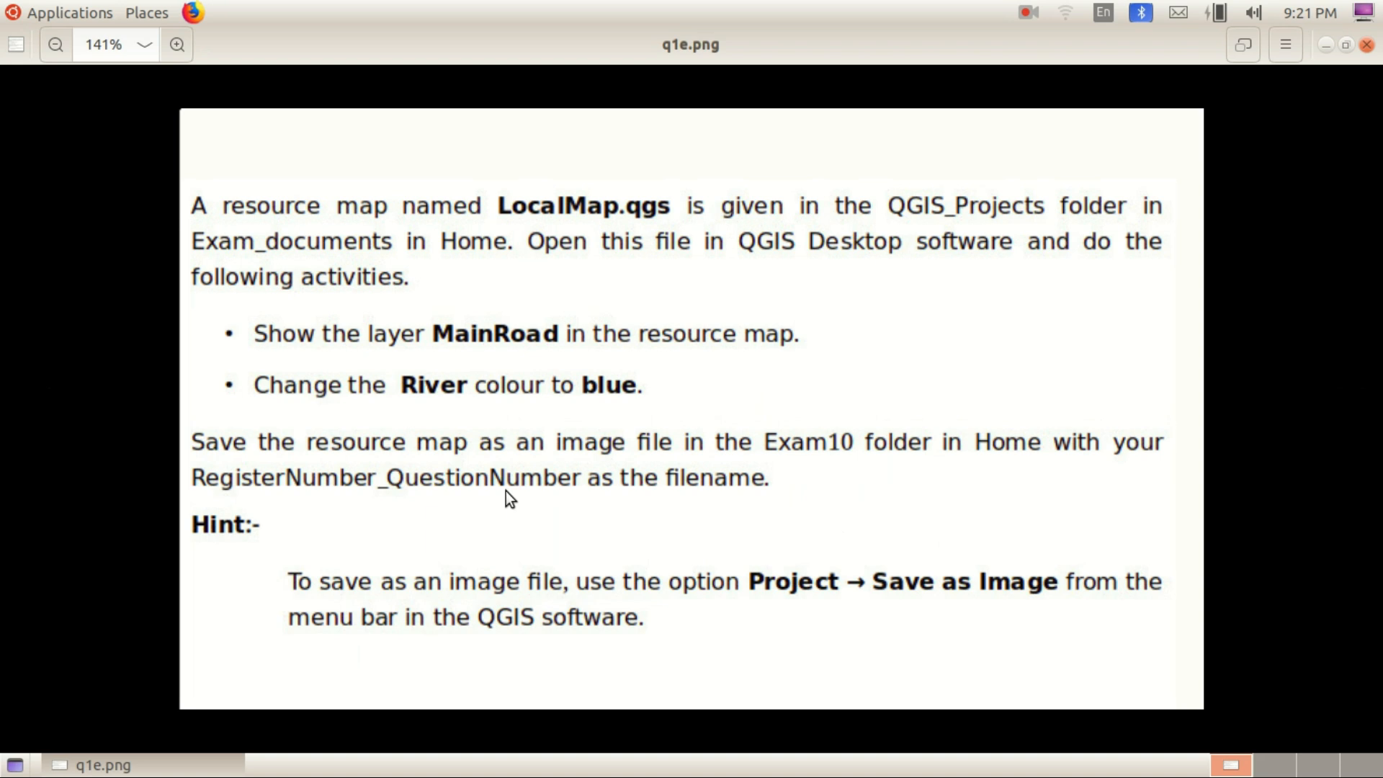
scroll(505, 491, "up", 1)
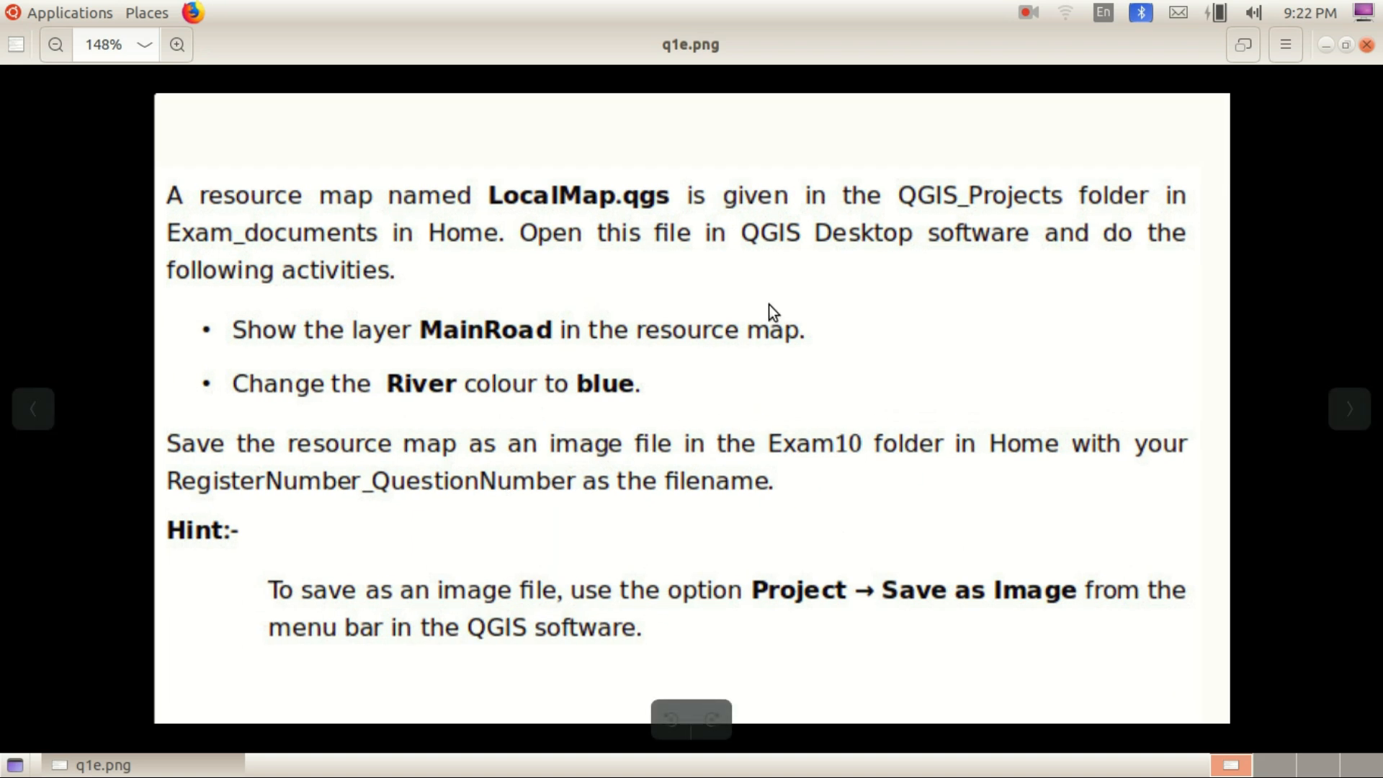
left_click(1349, 408)
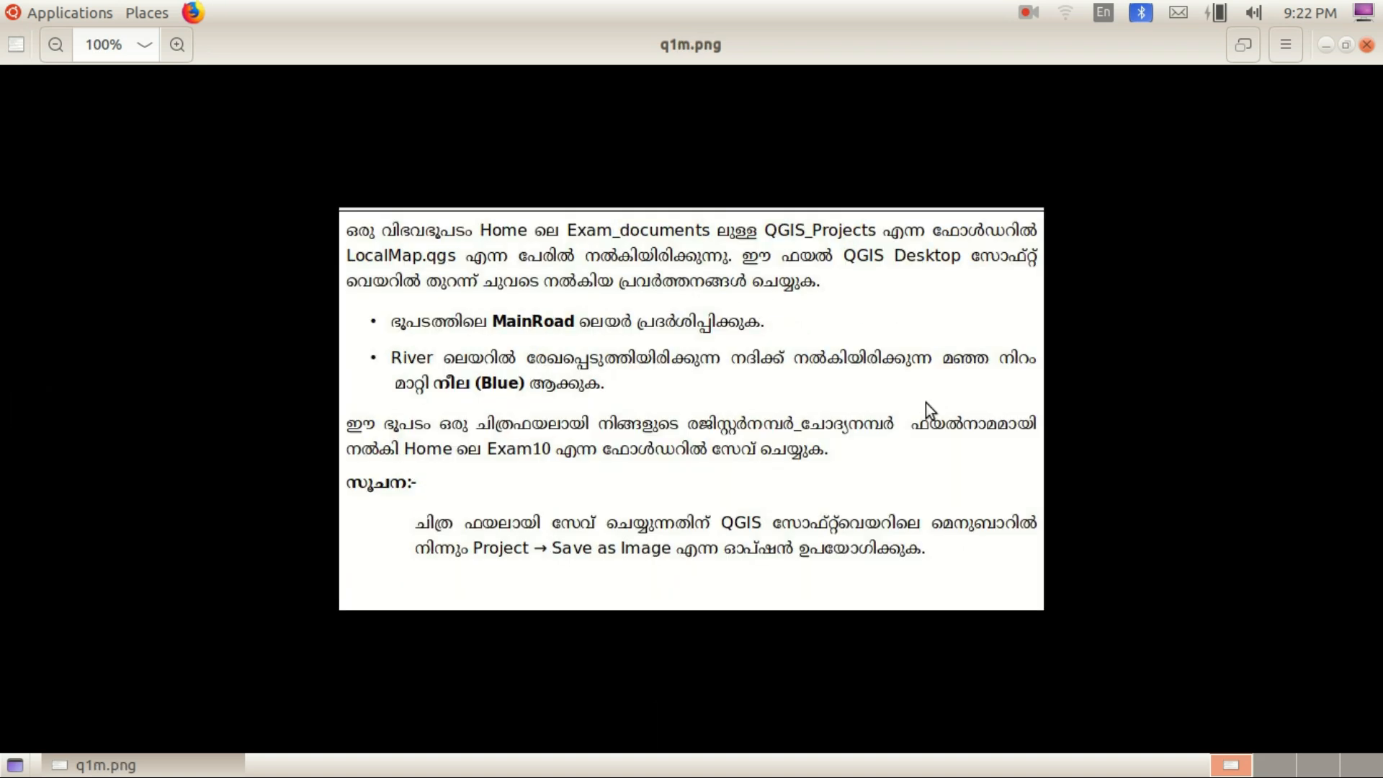
scroll(926, 403, "up", 7)
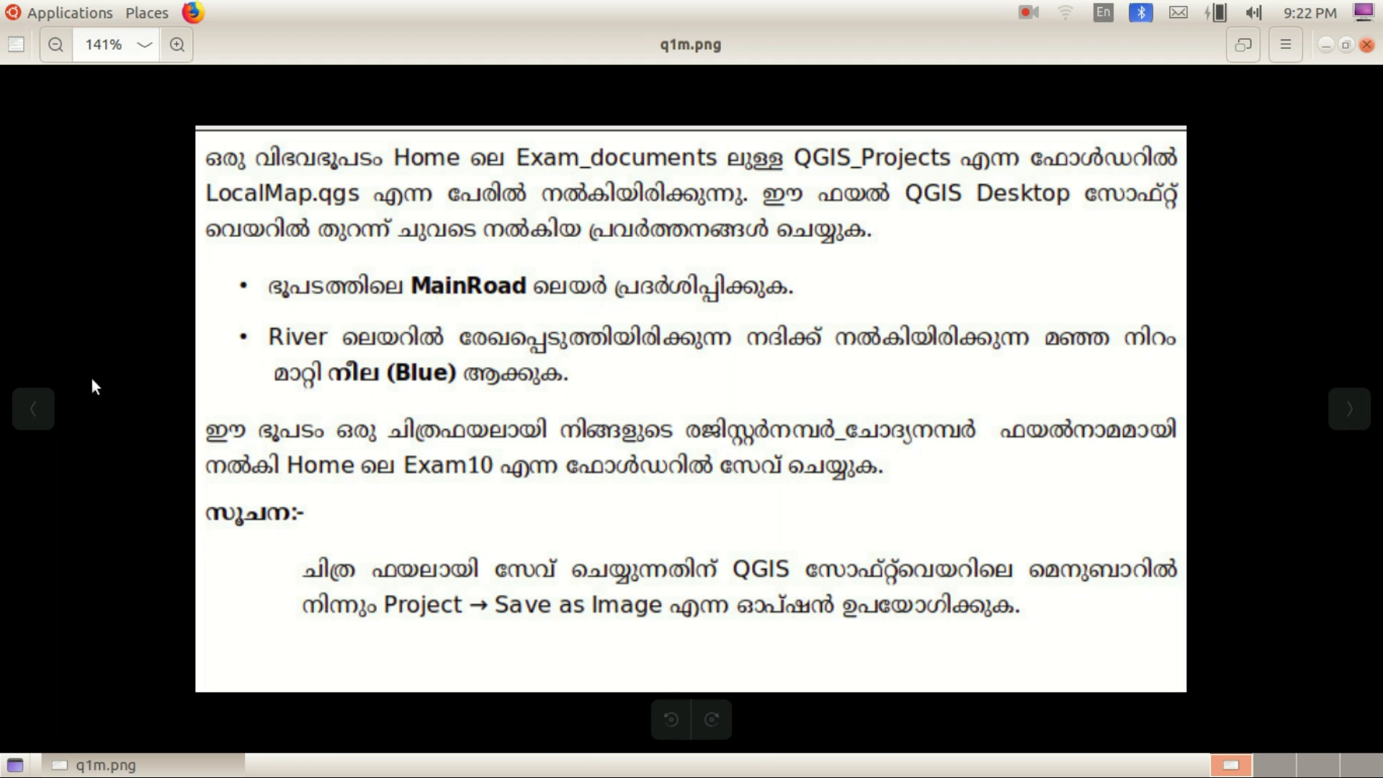
left_click(46, 408)
scroll(483, 432, "up", 5)
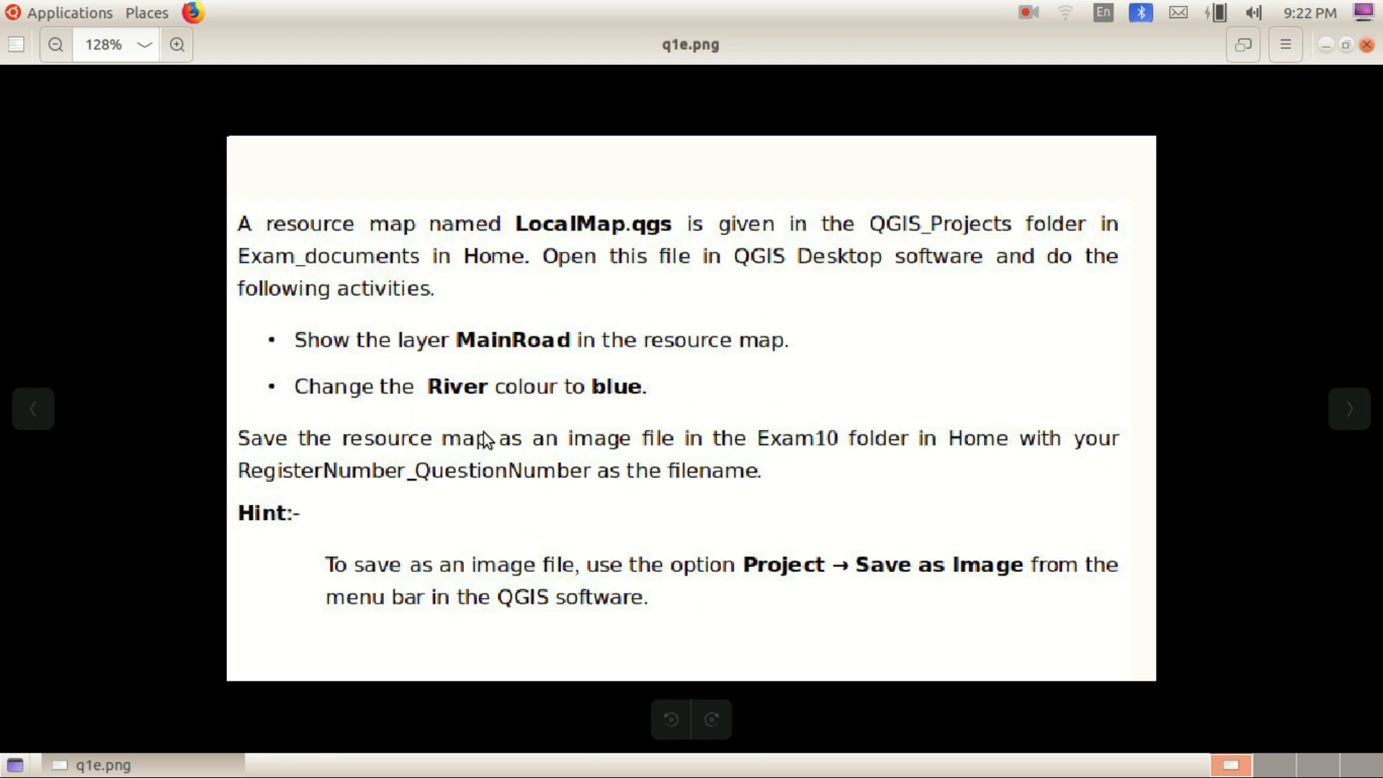
scroll(483, 432, "up", 1)
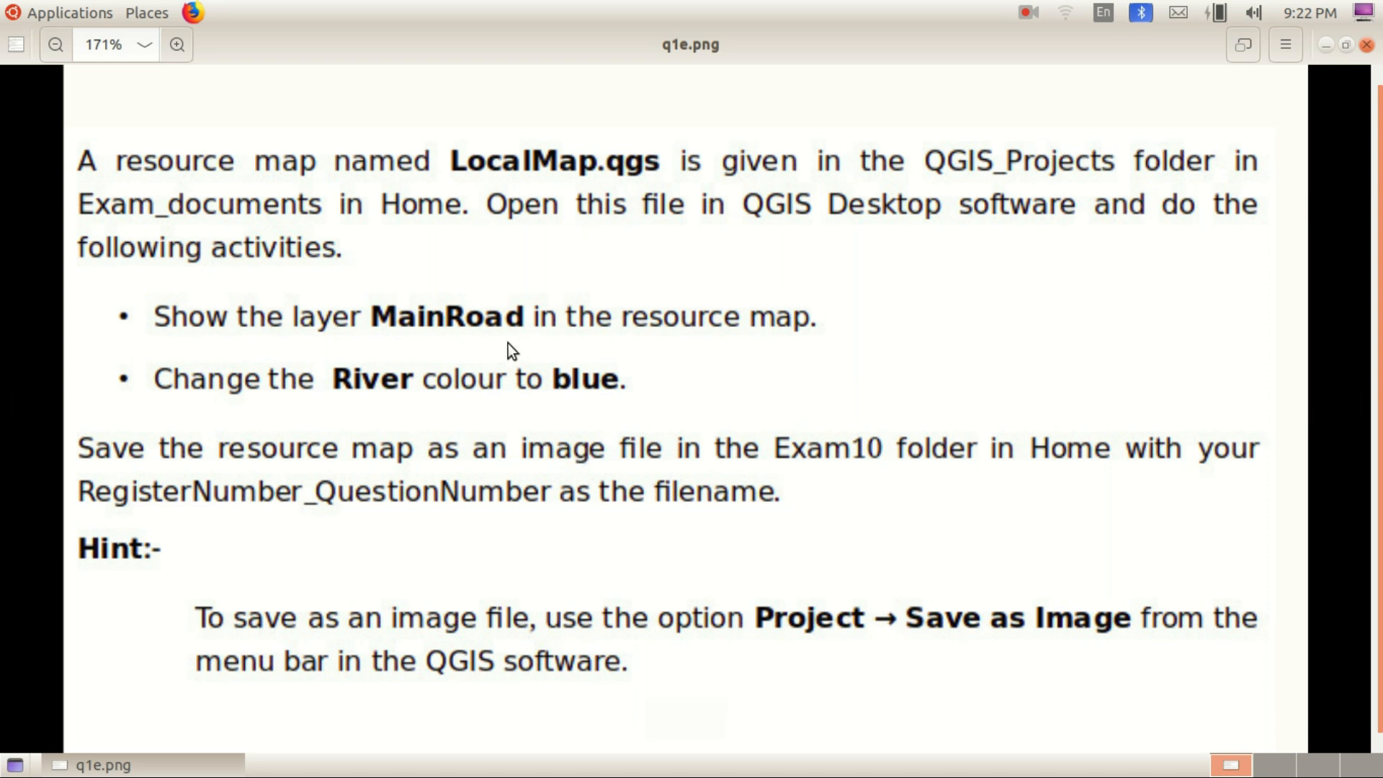
Launch QGIS Desktop from the Education applications, dismissing the startup tip, and maximize its window
left_click(205, 765)
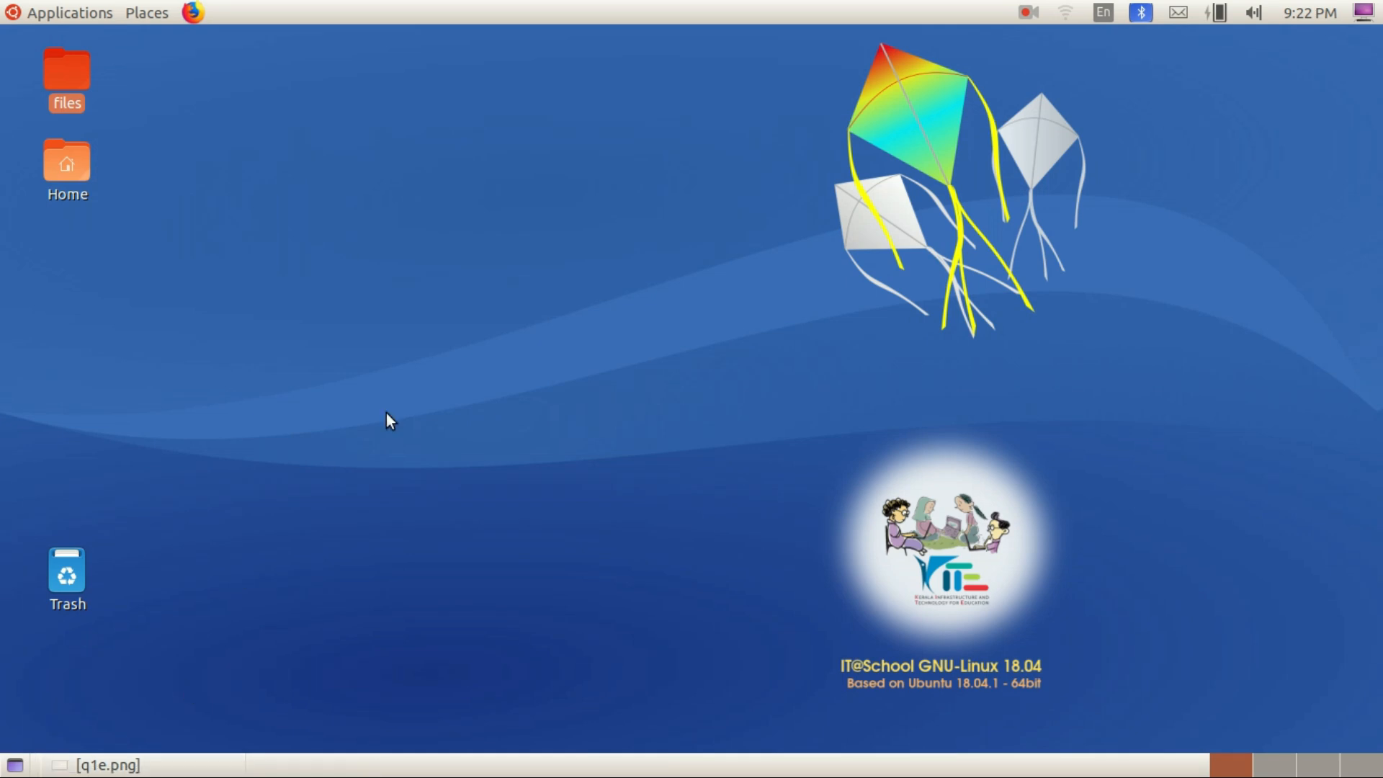
left_click(76, 12)
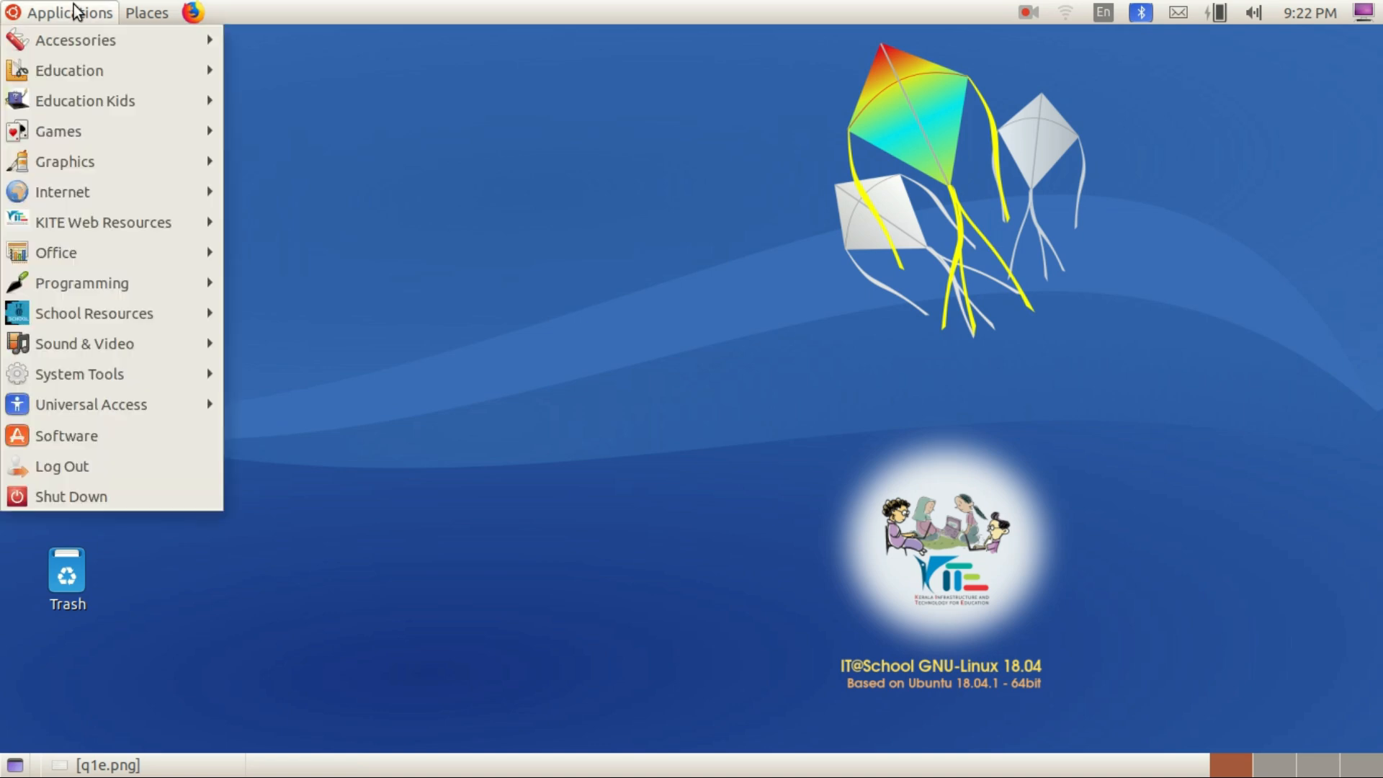
mouse_move(98, 71)
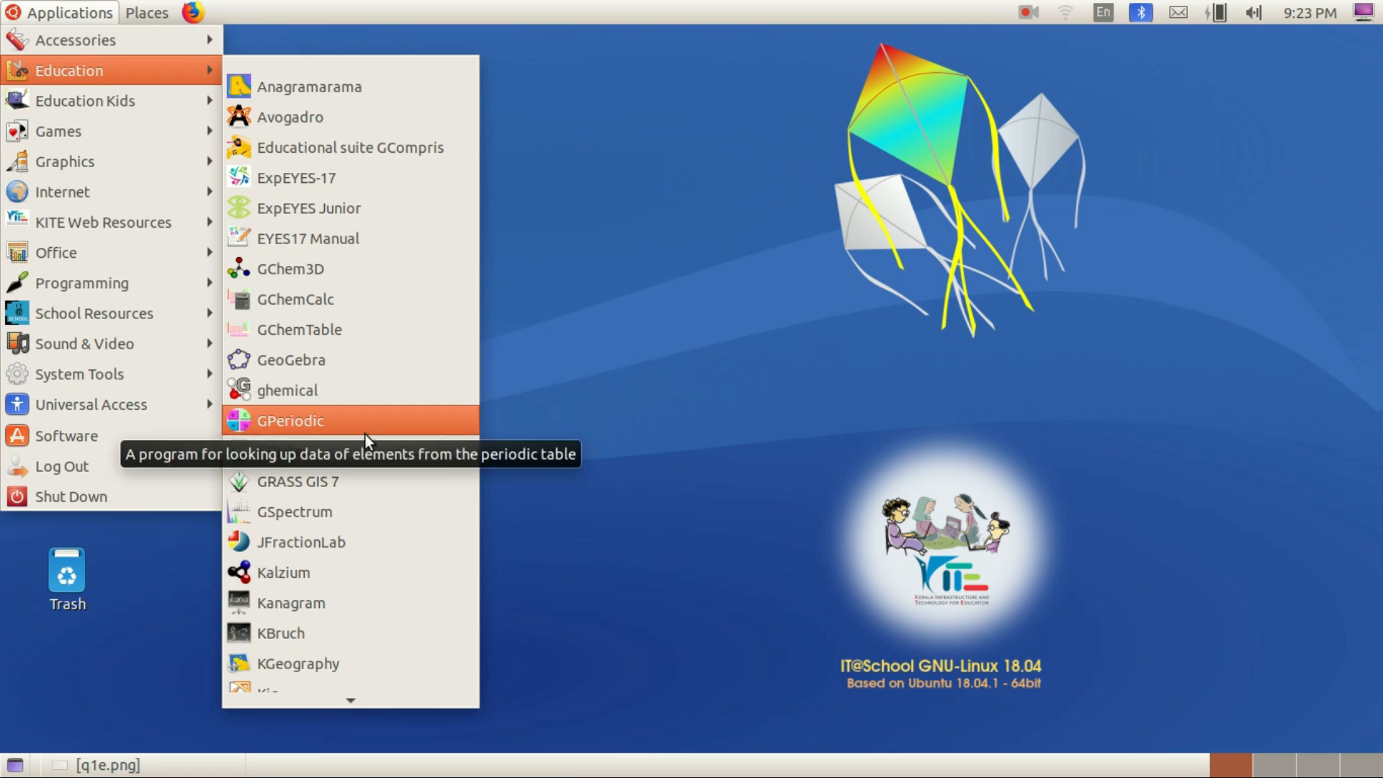
mouse_move(344, 696)
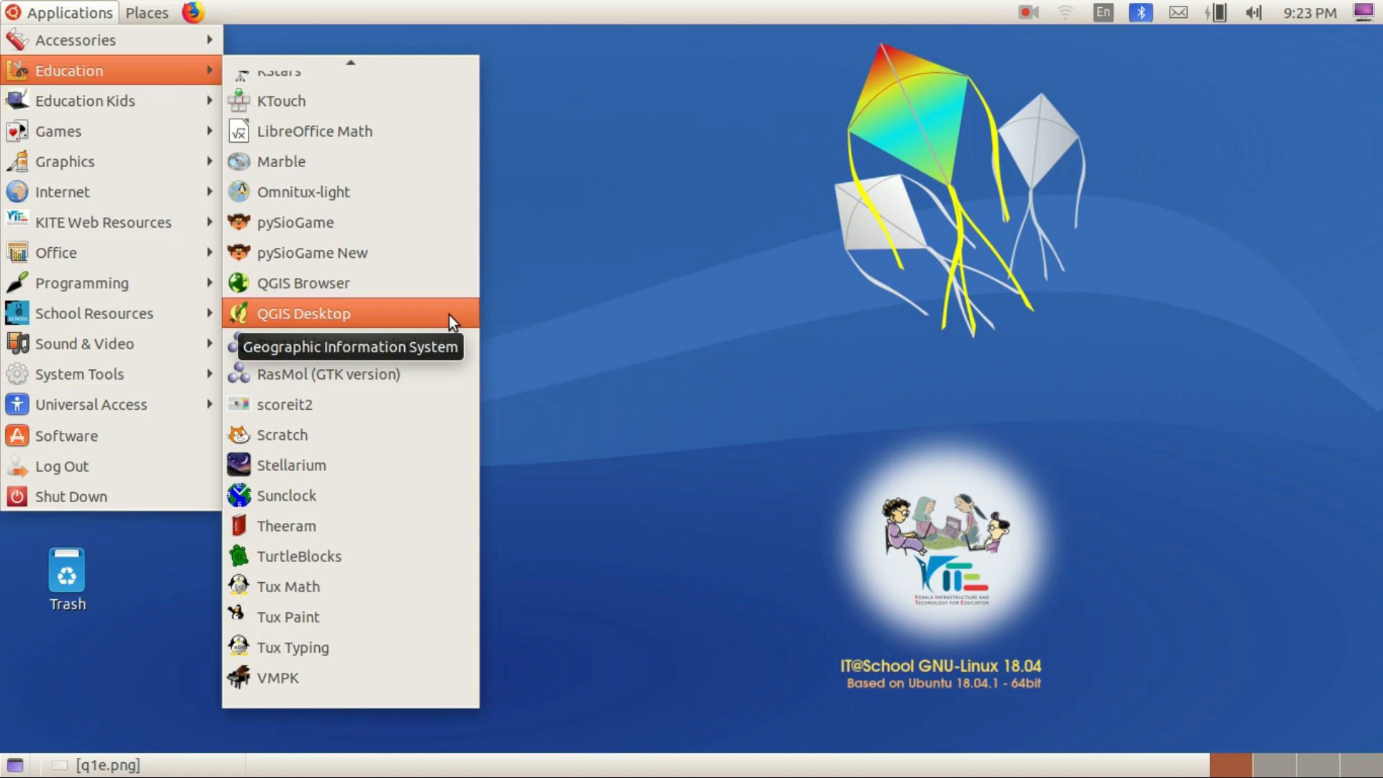
left_click(448, 314)
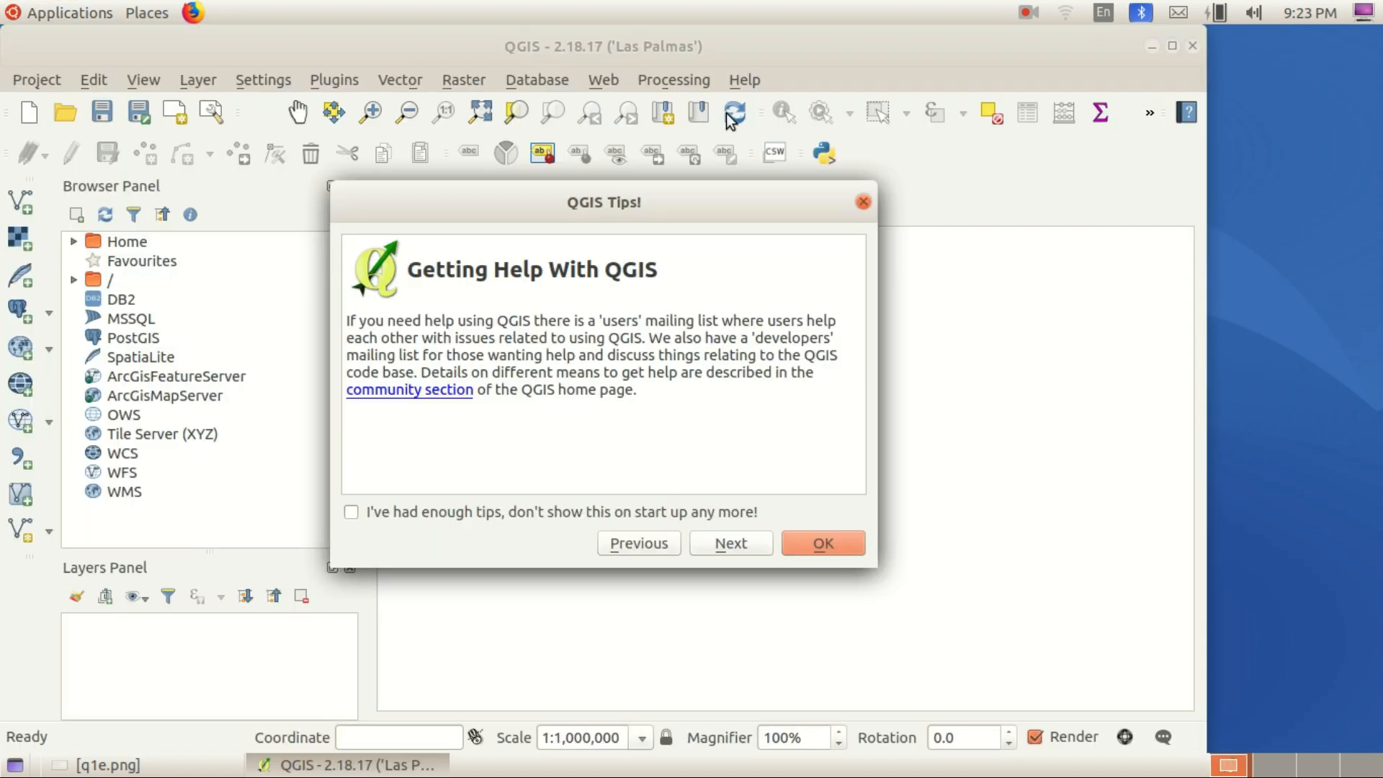
left_click(832, 520)
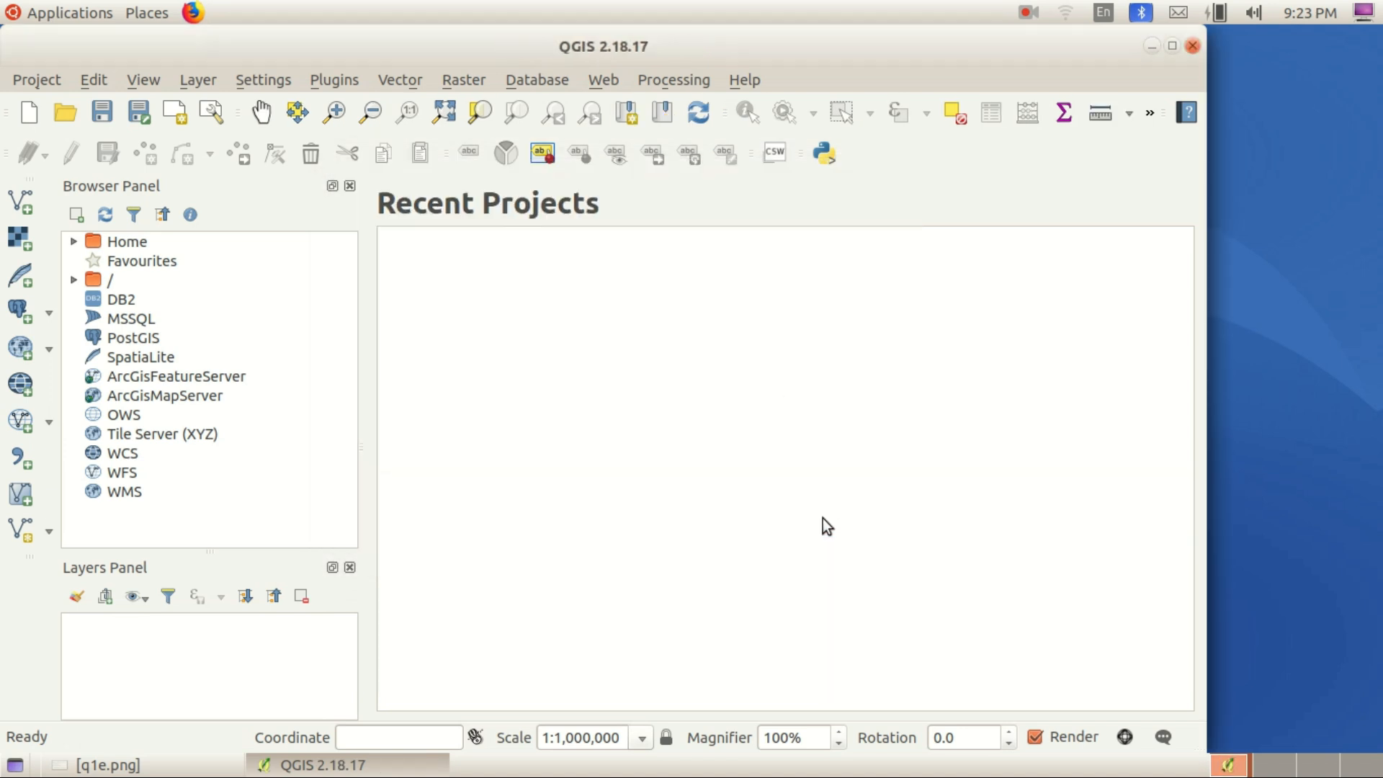
left_click(1178, 50)
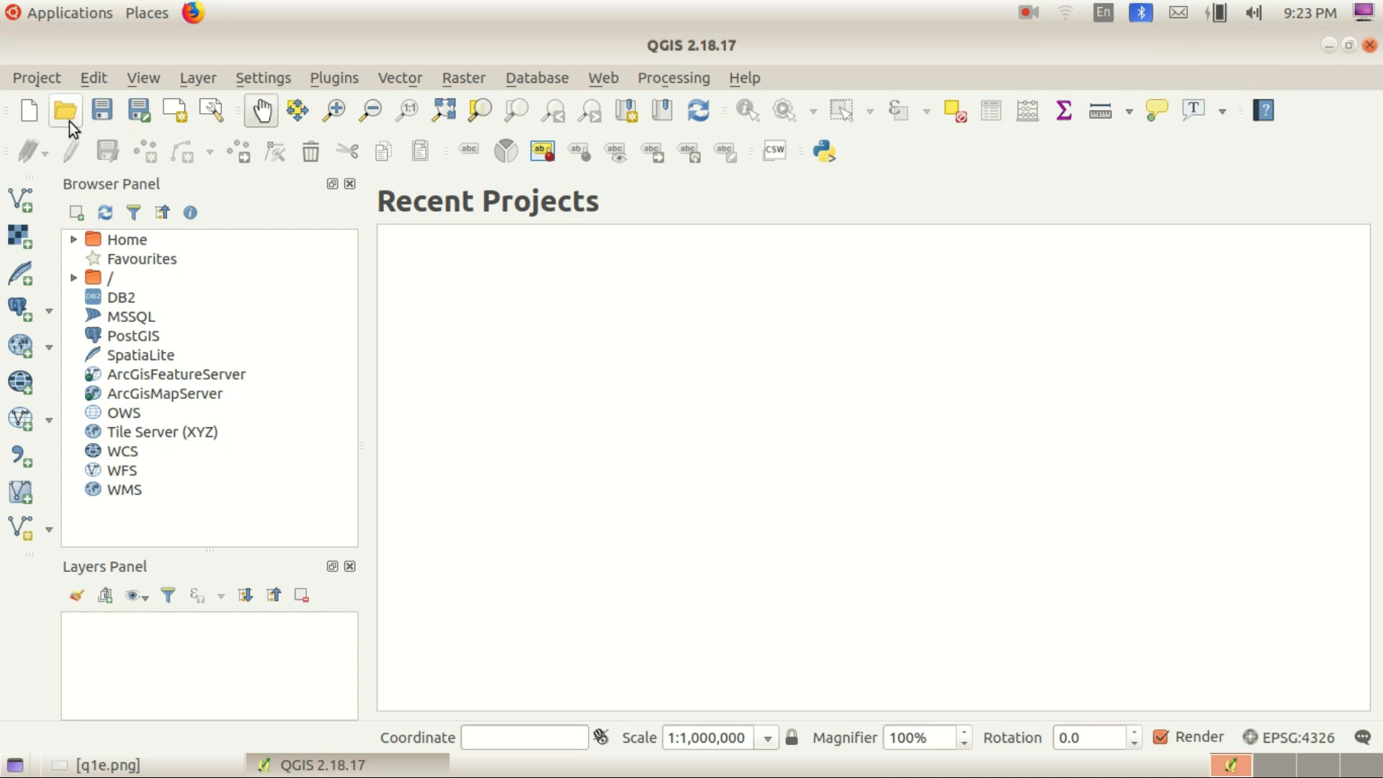
Open the project LocalMap.qgs from the QGIS_Projects folder in Exam_documents in Home, checking the file name against q1e.png
left_click(41, 77)
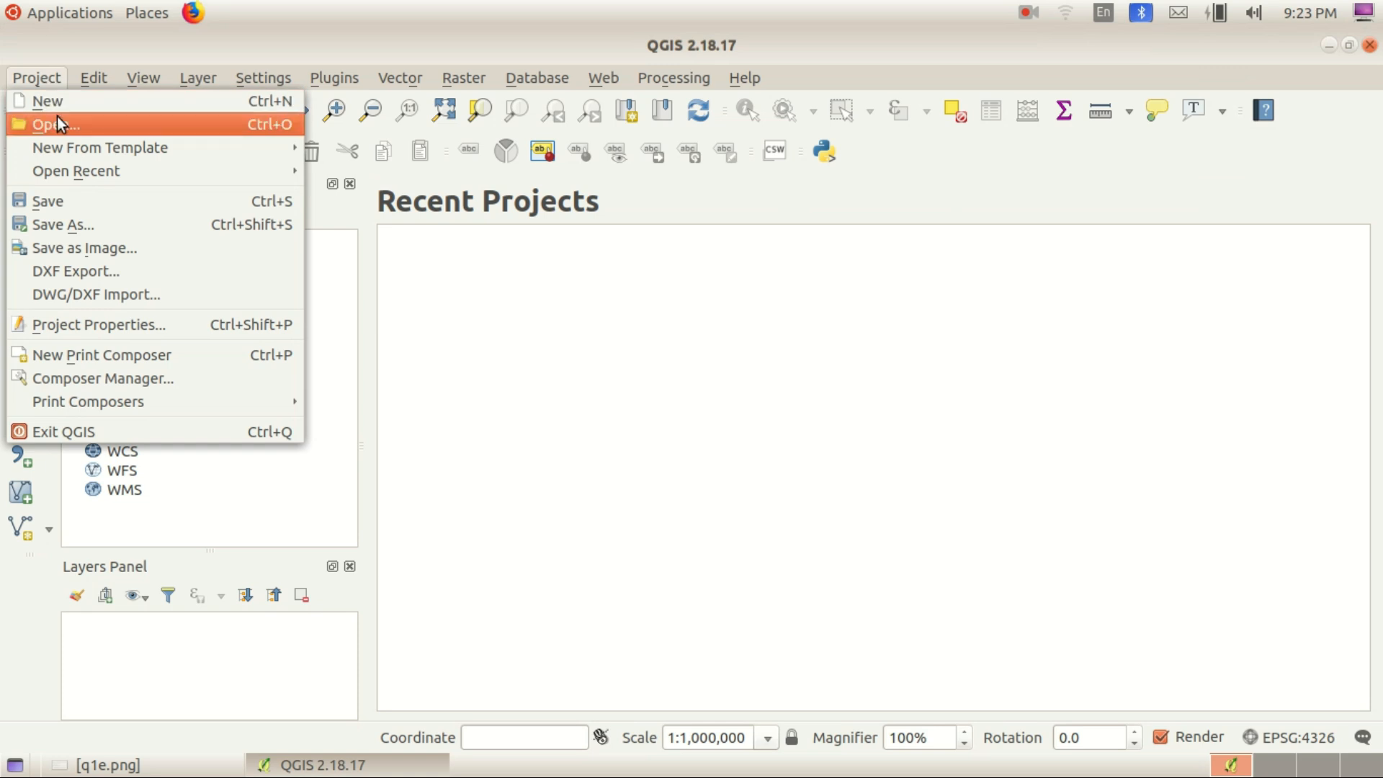
left_click(245, 115)
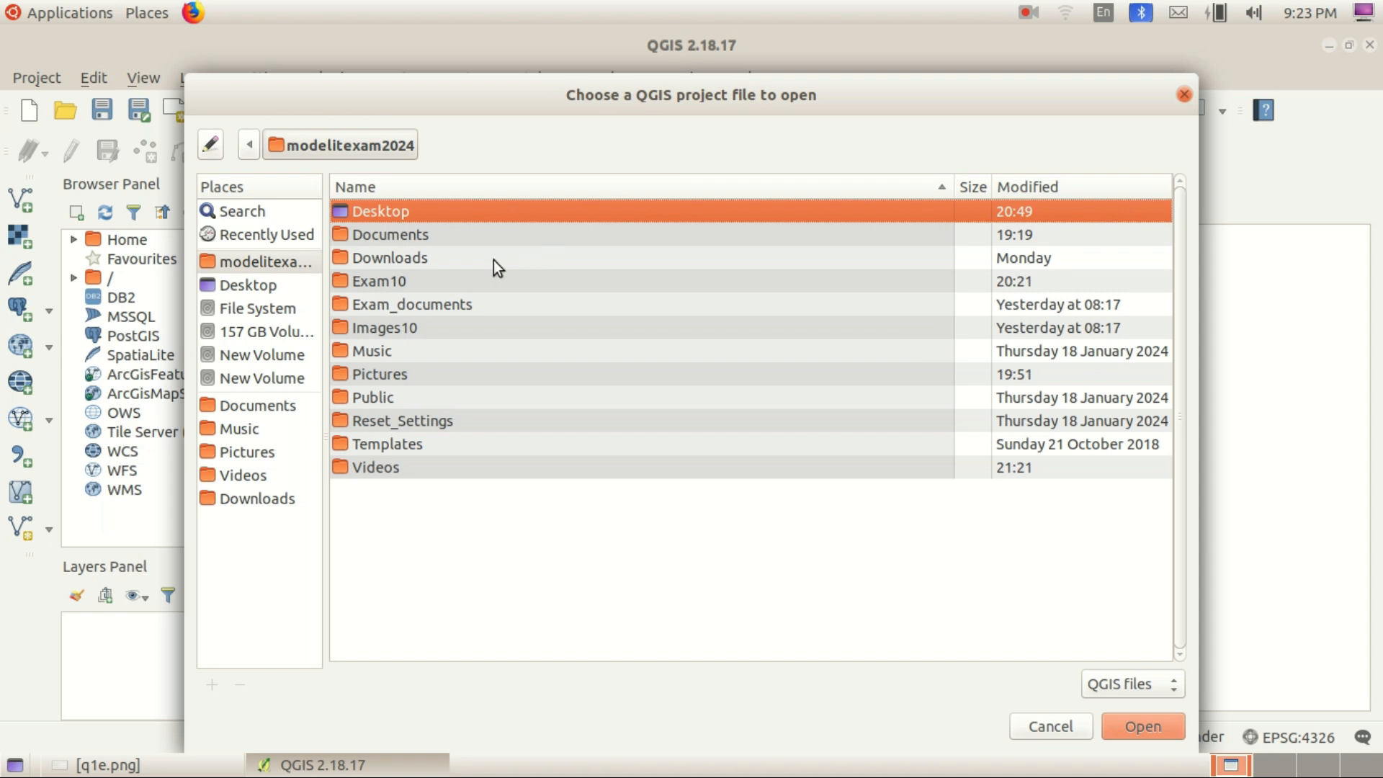
left_click(271, 261)
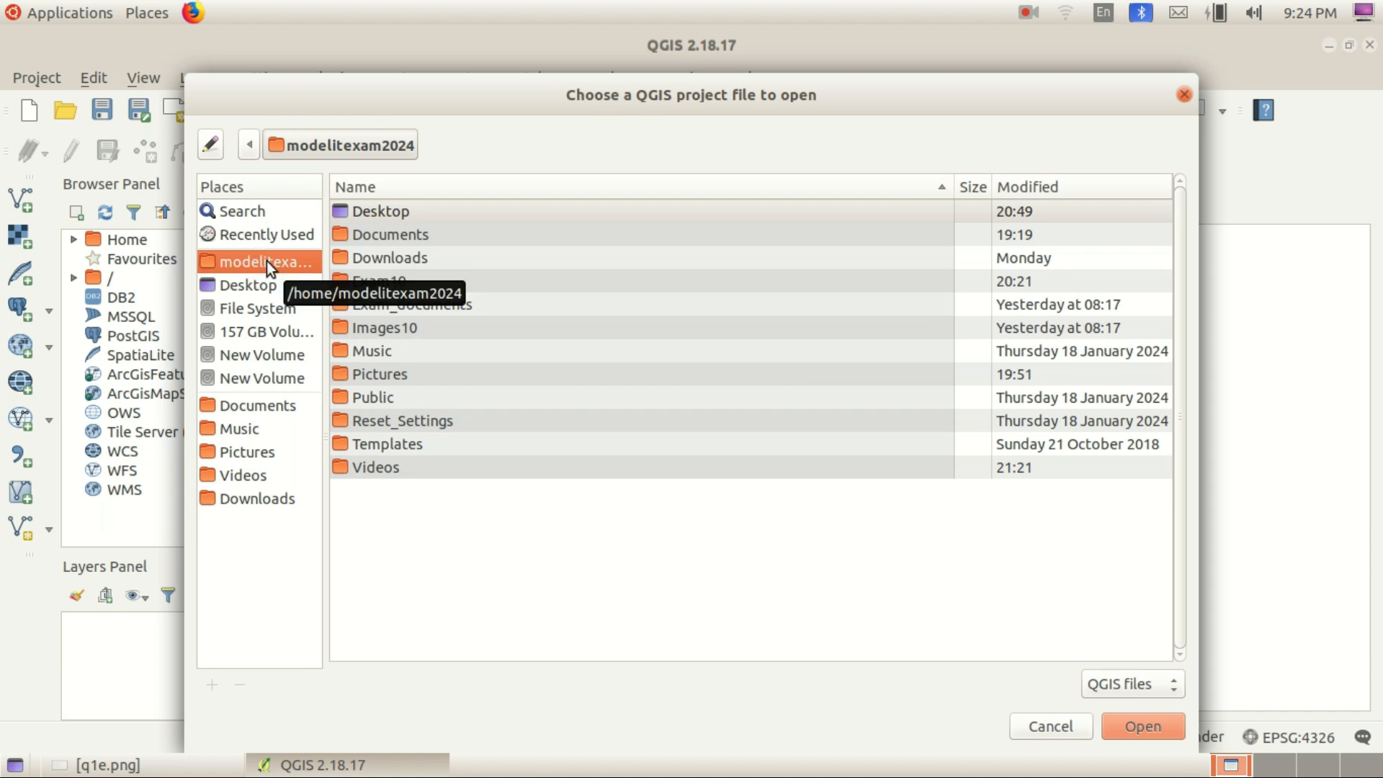
double_click(423, 303)
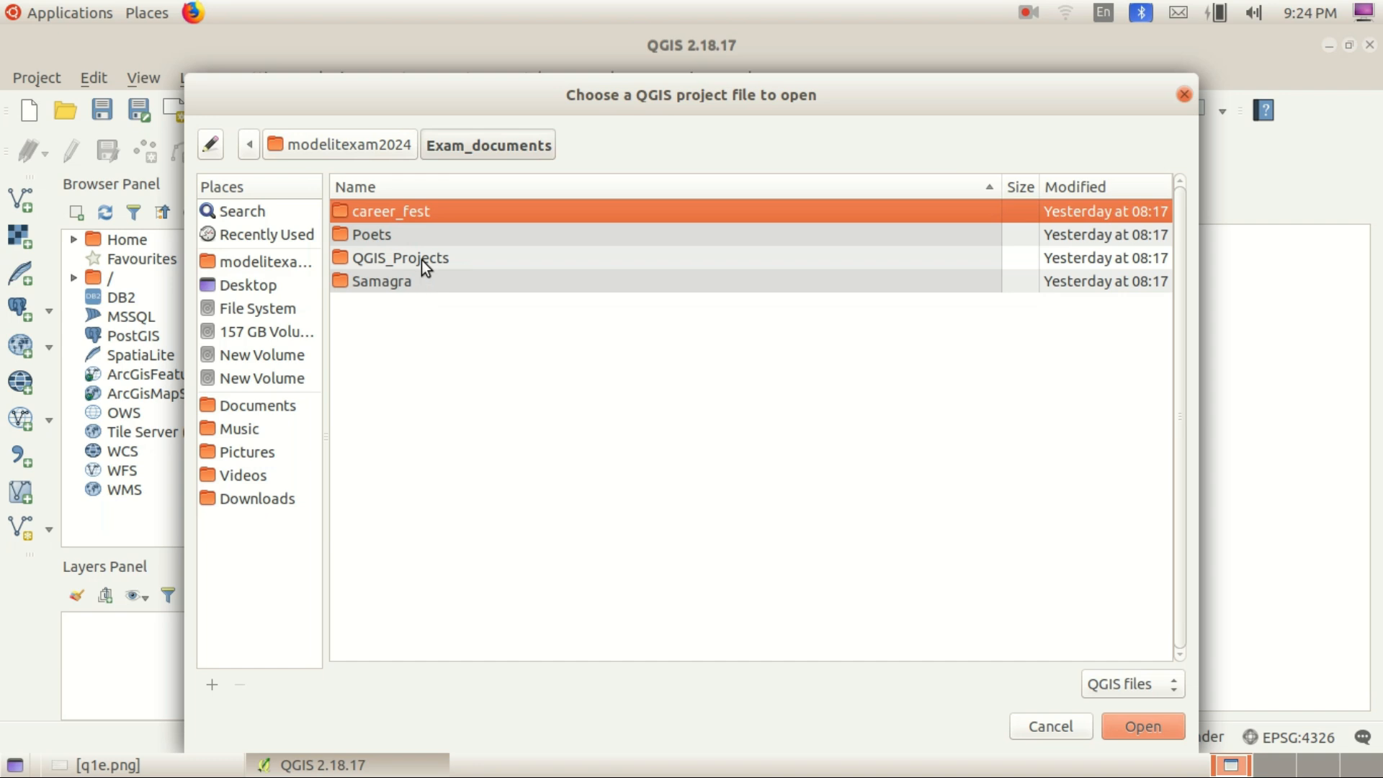
double_click(421, 261)
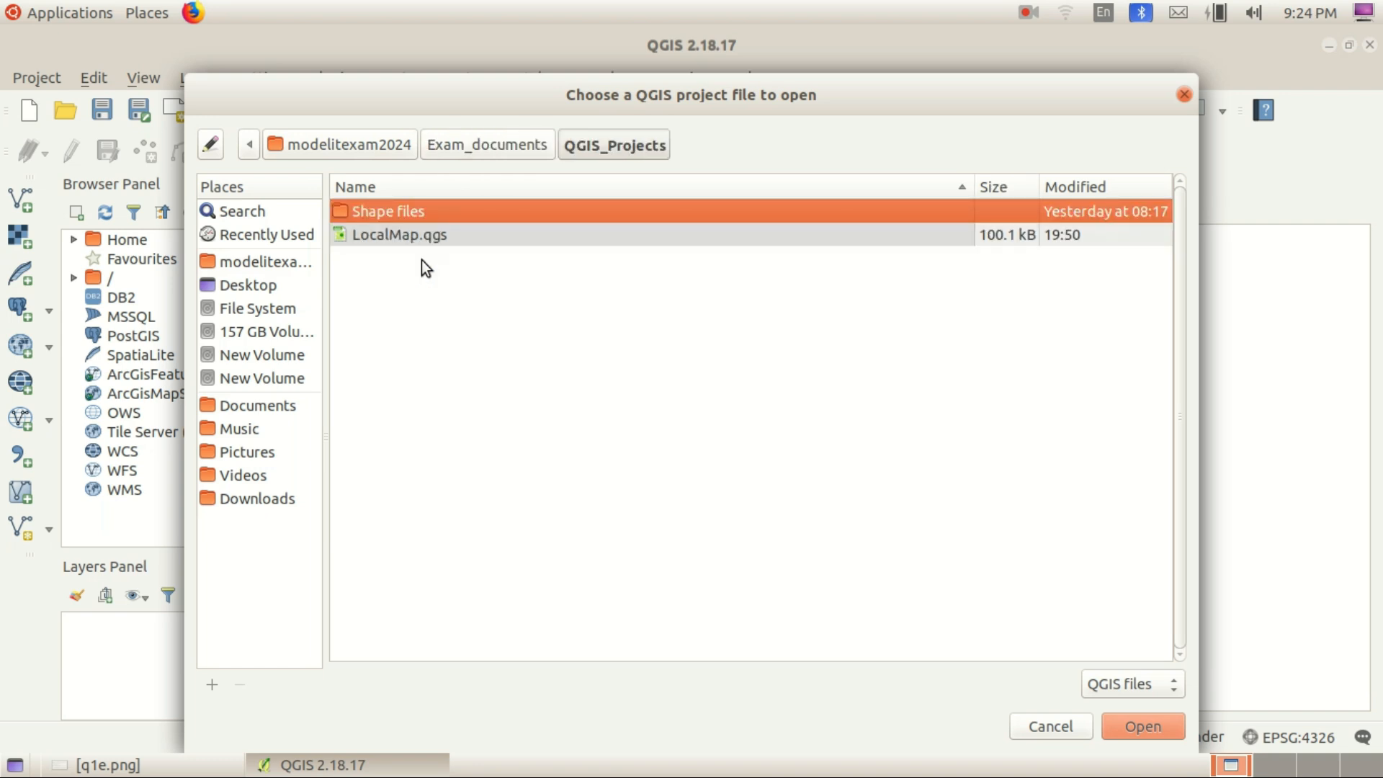
left_click(392, 235)
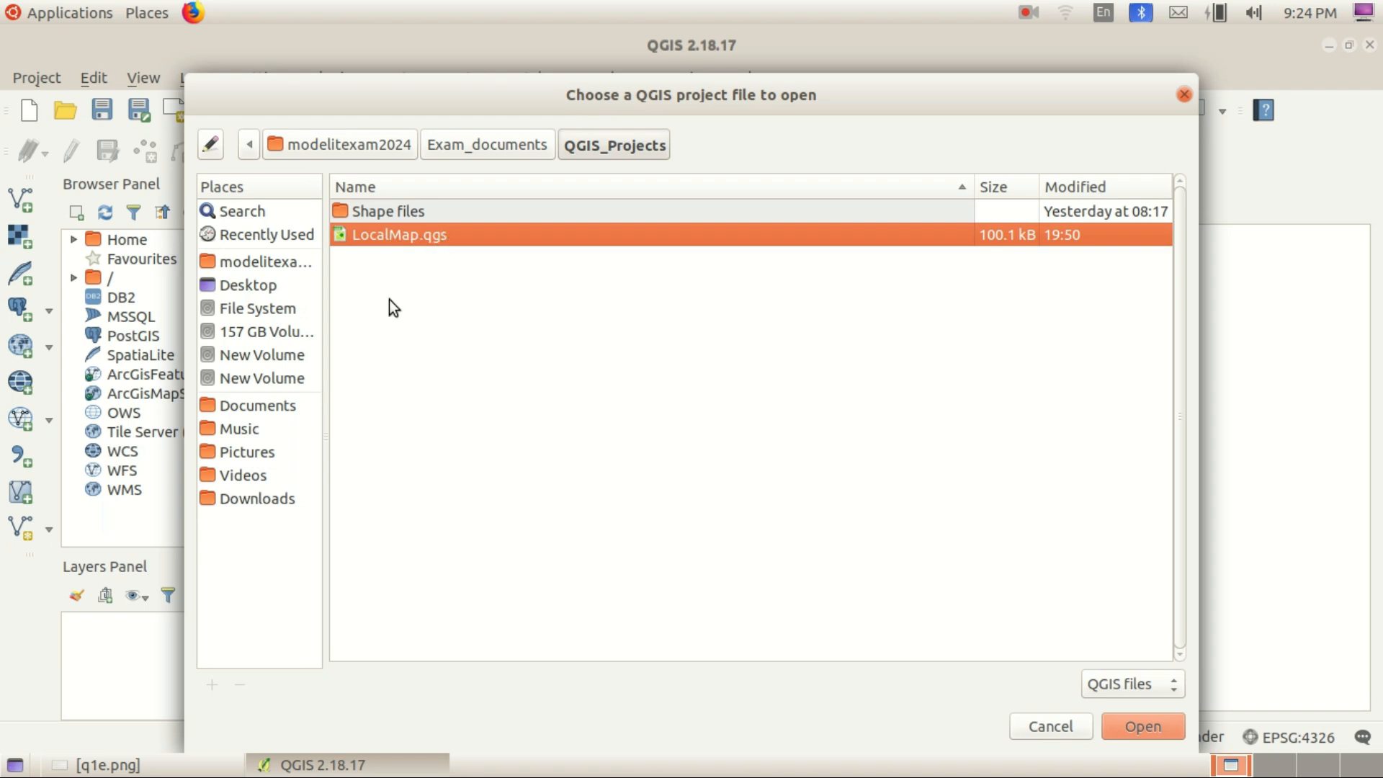
left_click(108, 765)
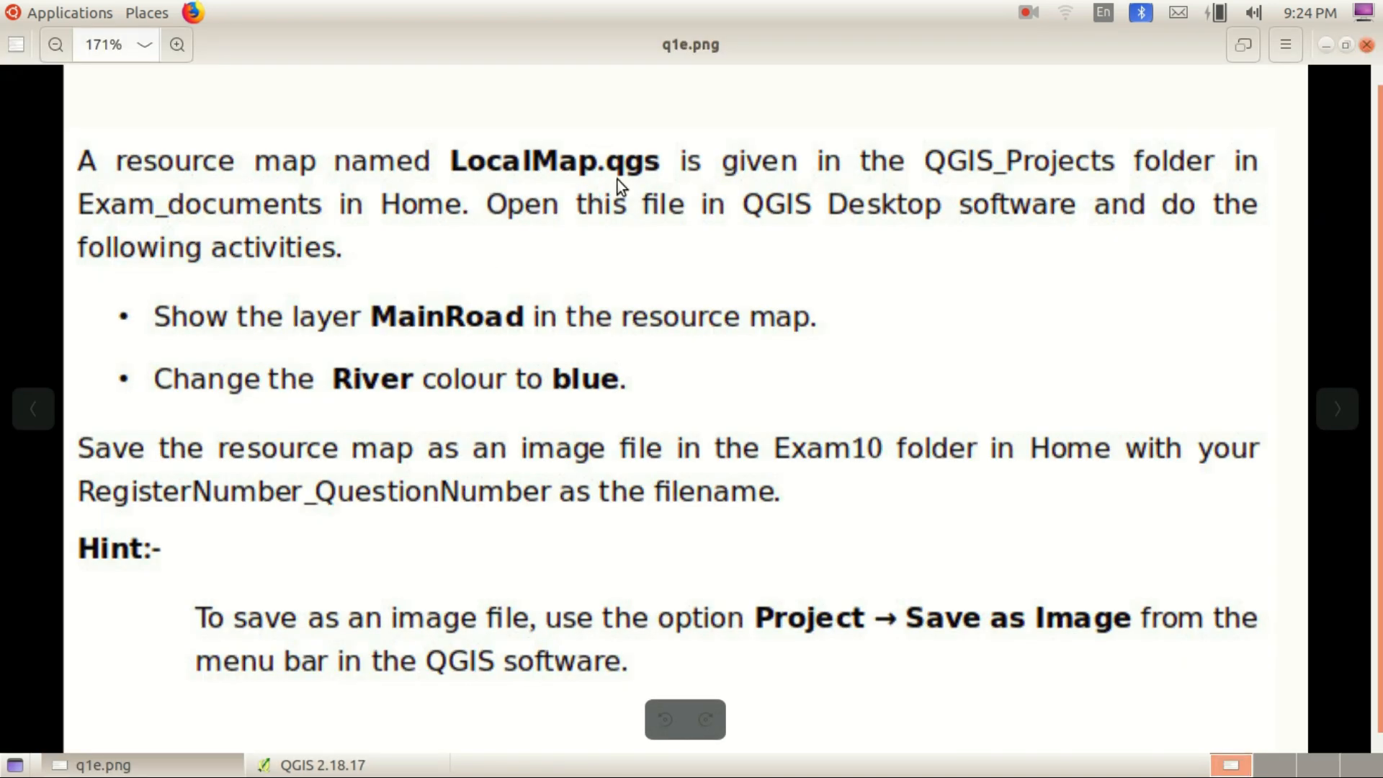
left_click(108, 765)
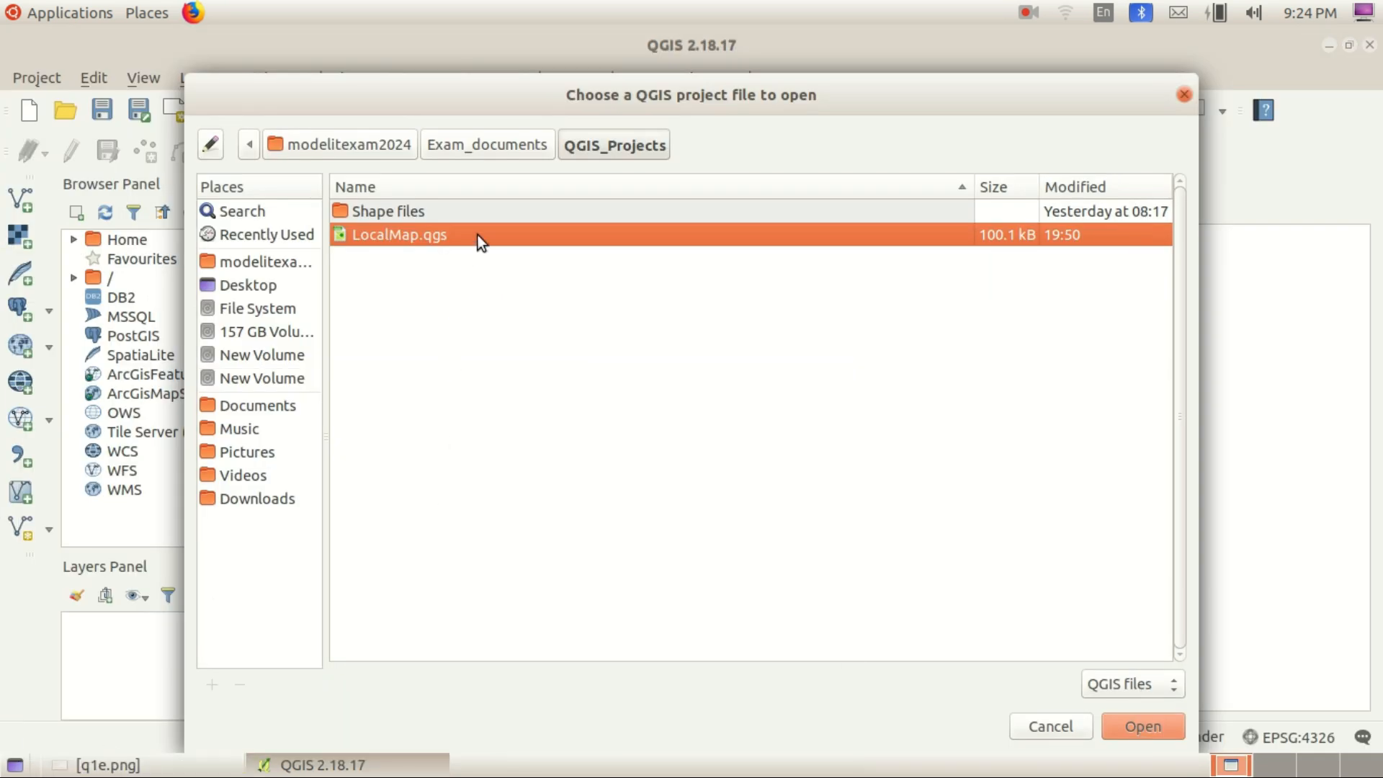
left_click(1129, 725)
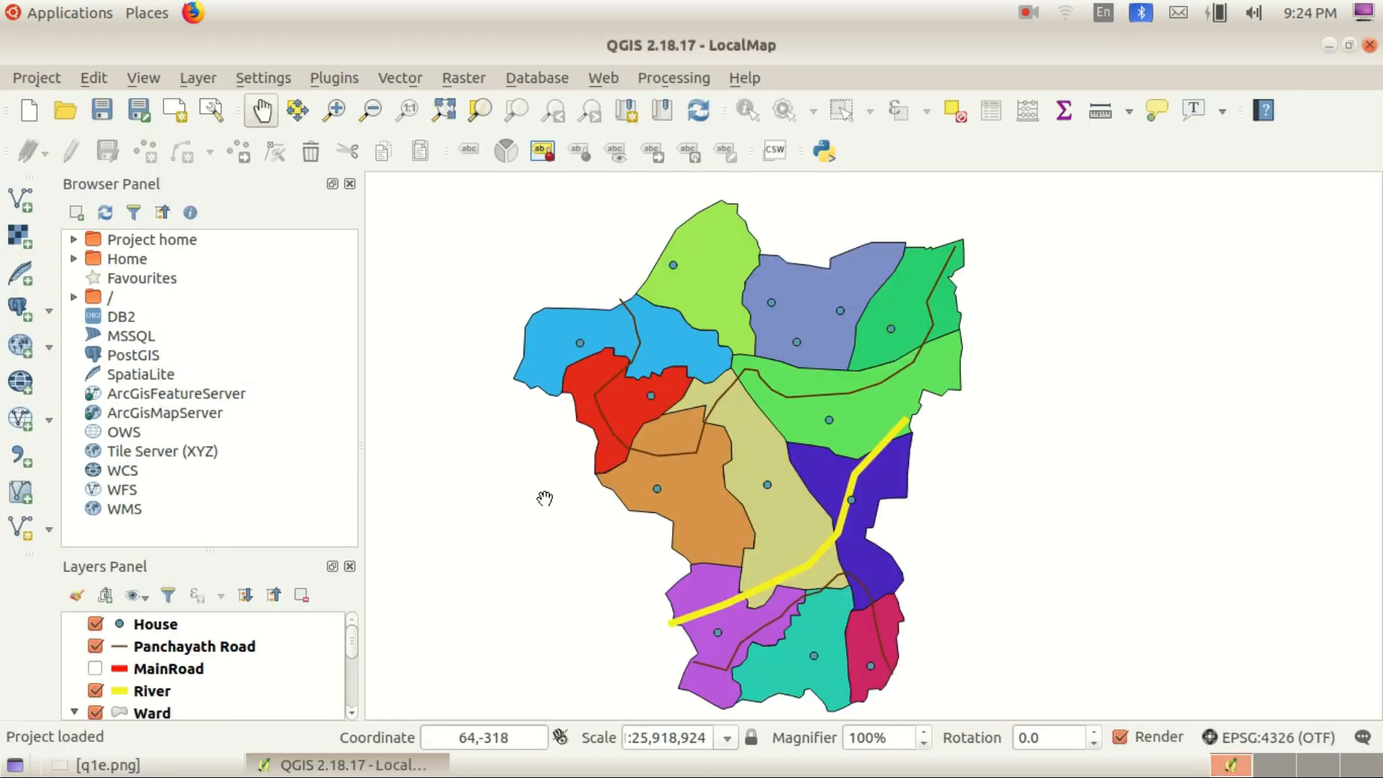
Check the layer instruction in q1e.png and make the MainRoad layer visible on the map
scroll(801, 463, "down", 1)
scroll(801, 464, "up", 1)
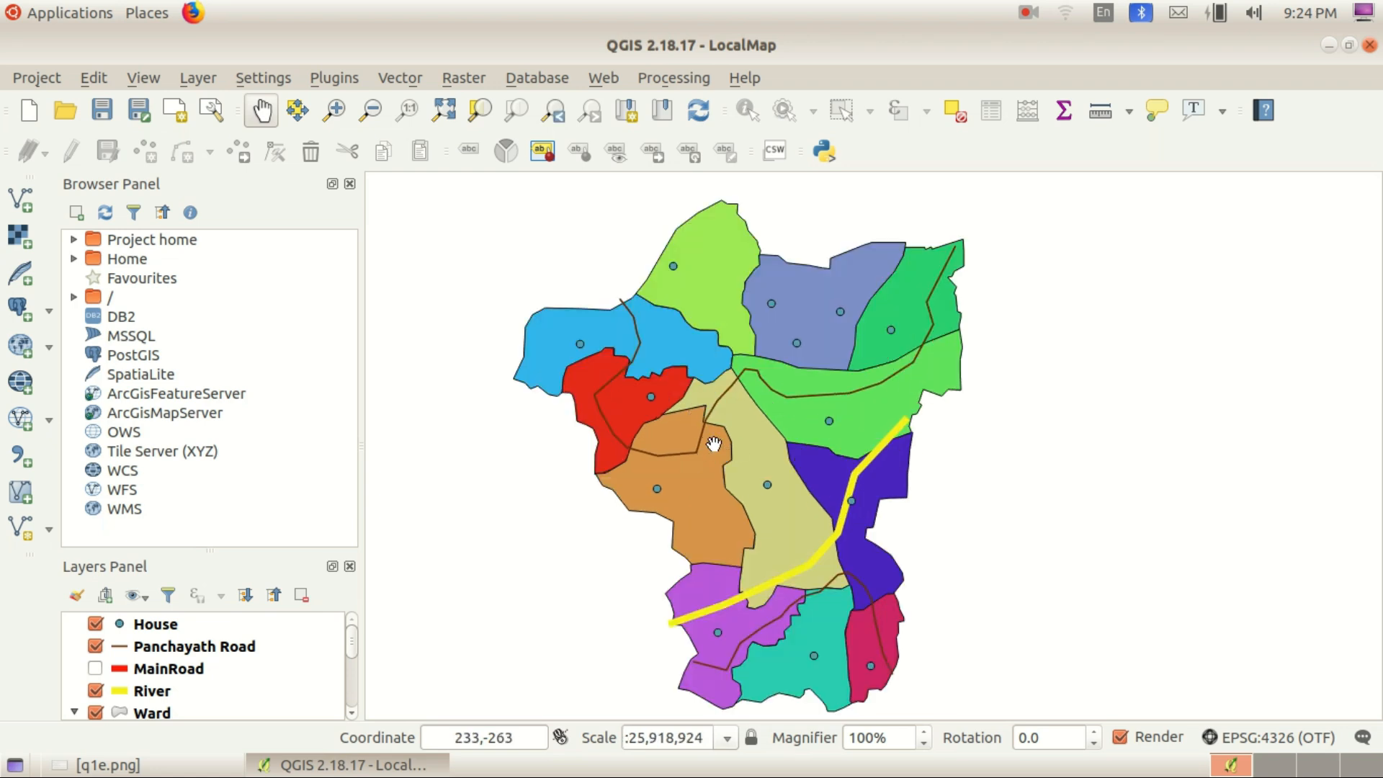
left_click(108, 765)
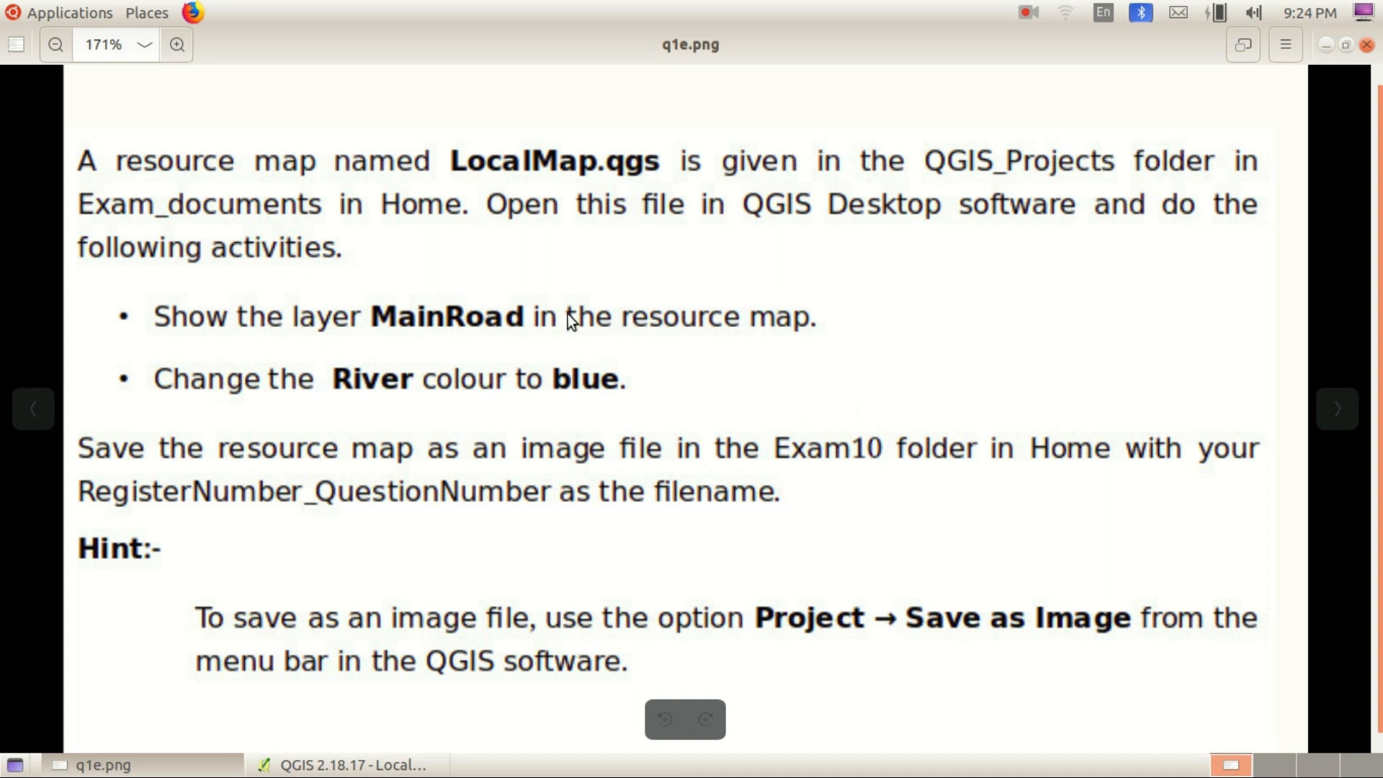
left_click(108, 765)
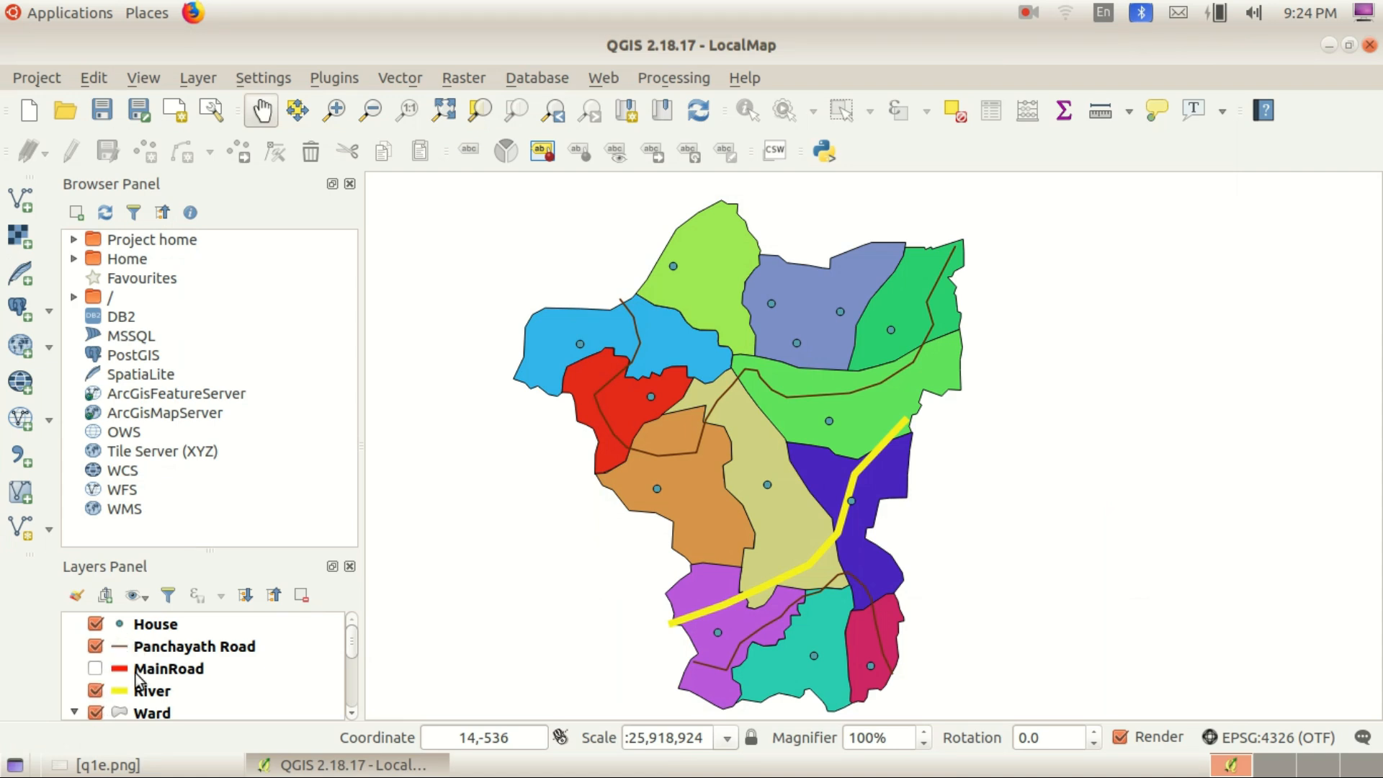
left_click(106, 766)
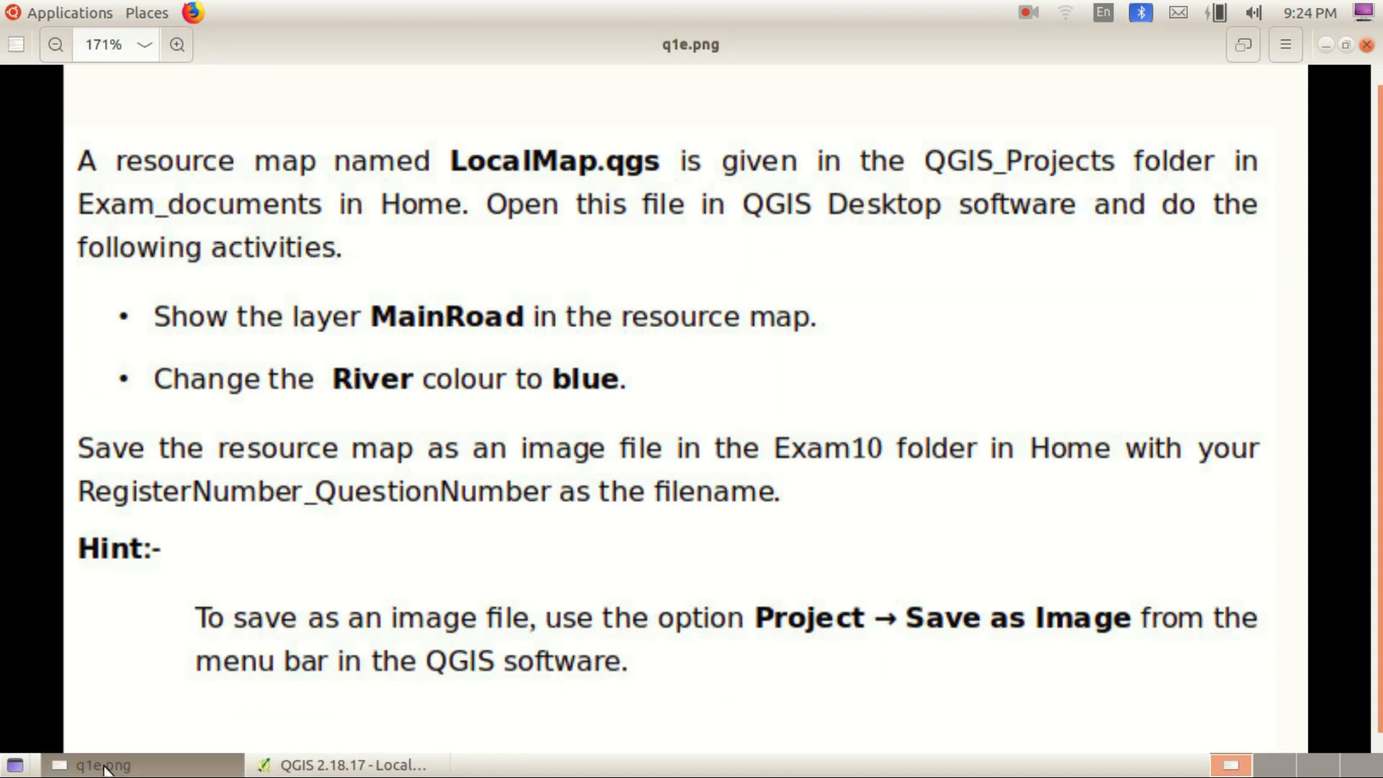
left_click(108, 766)
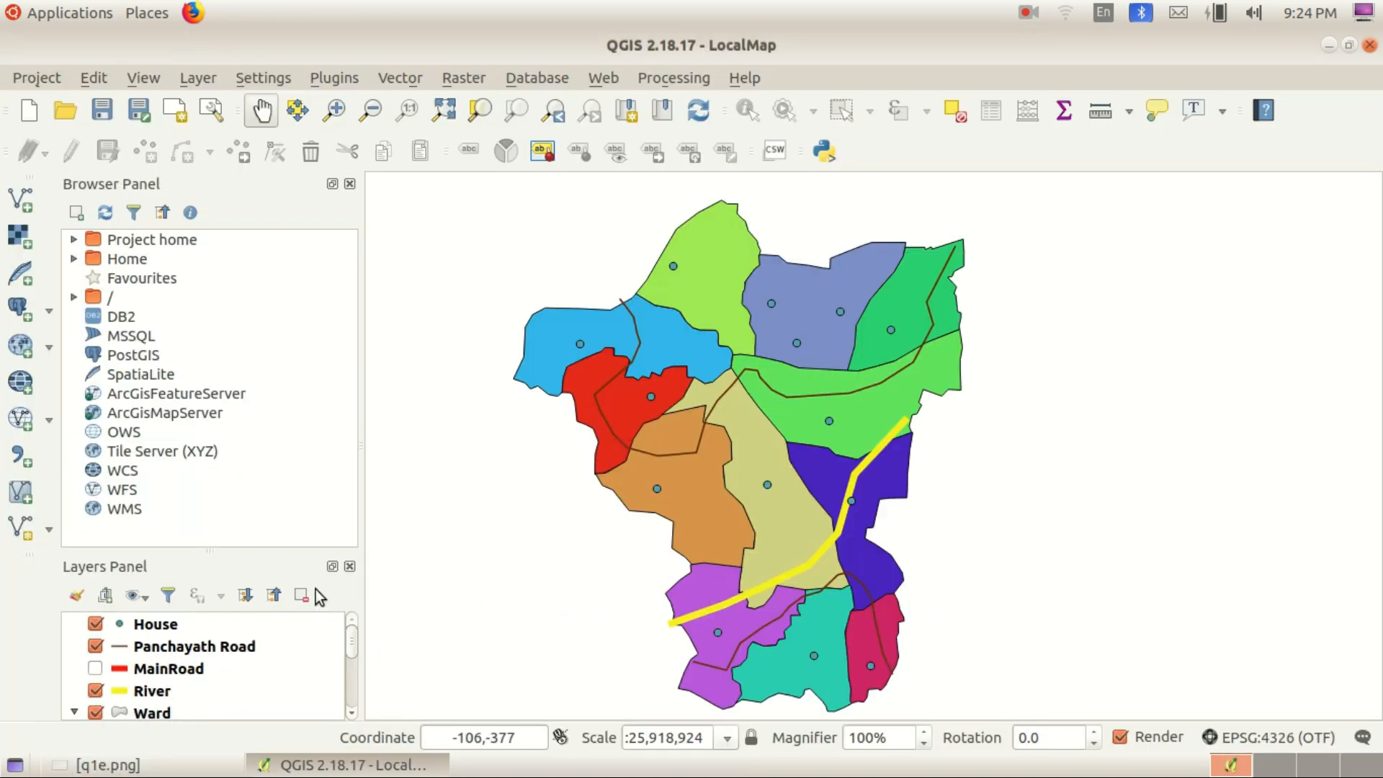
left_click(95, 669)
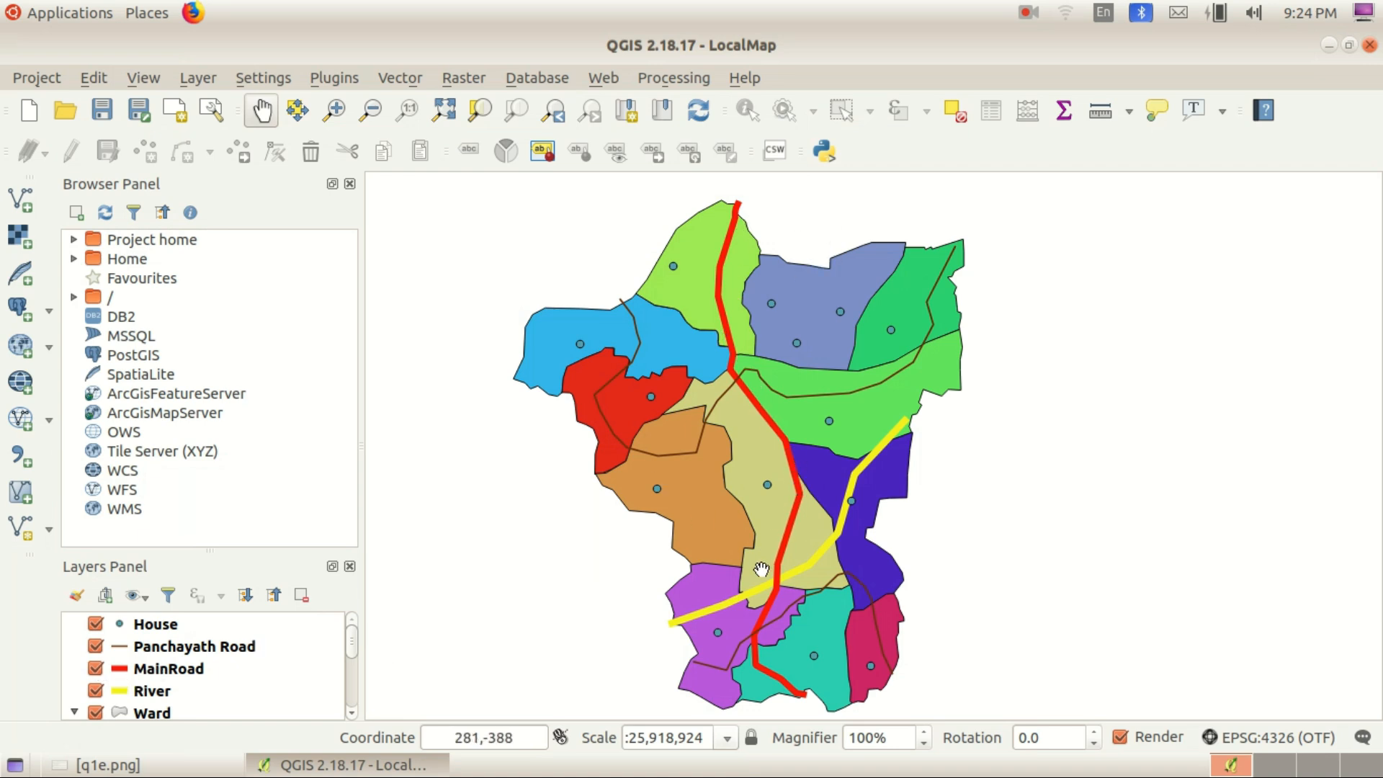
Check the River instruction in q1e.png and change the River layer's line colour to light blue #0af7f0
left_click(108, 765)
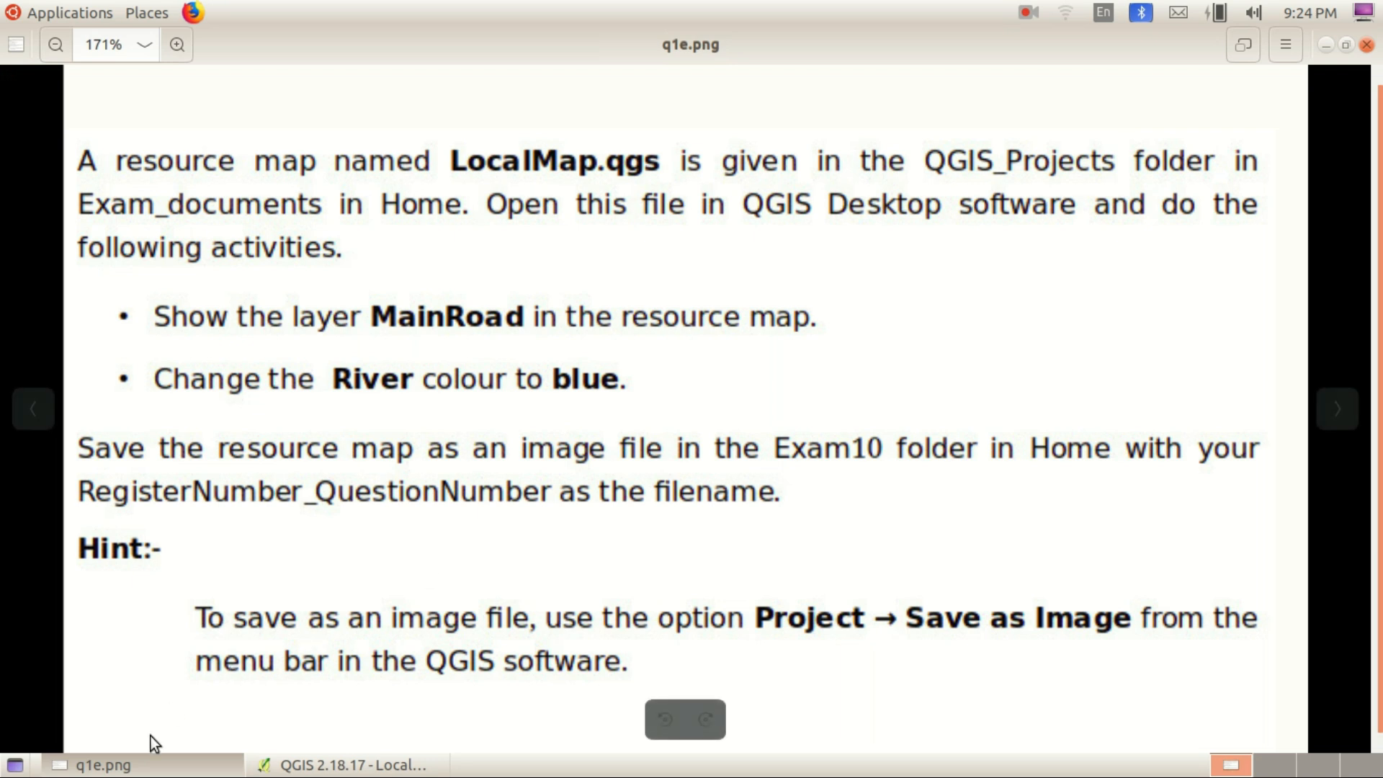
left_click(303, 765)
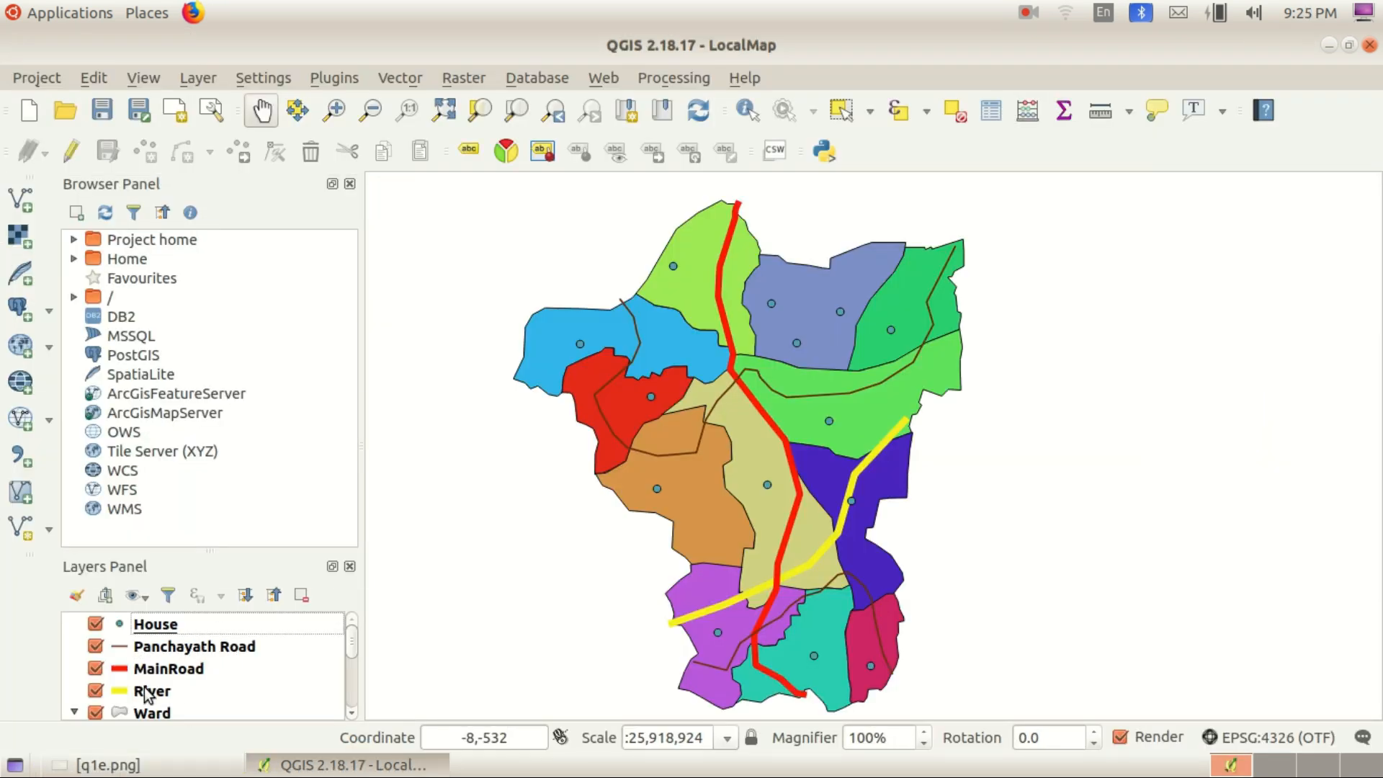
scroll(147, 694, "down", 1)
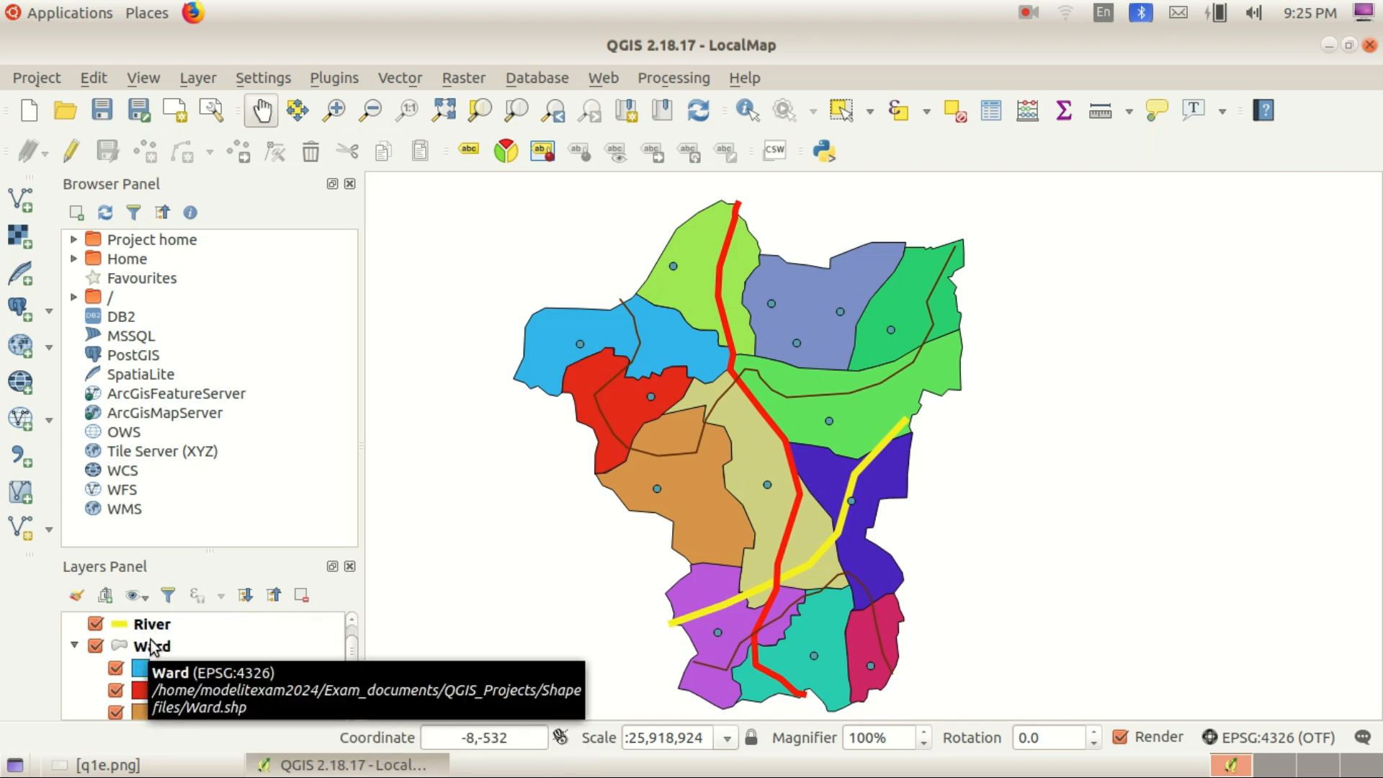
scroll(154, 652, "up", 1)
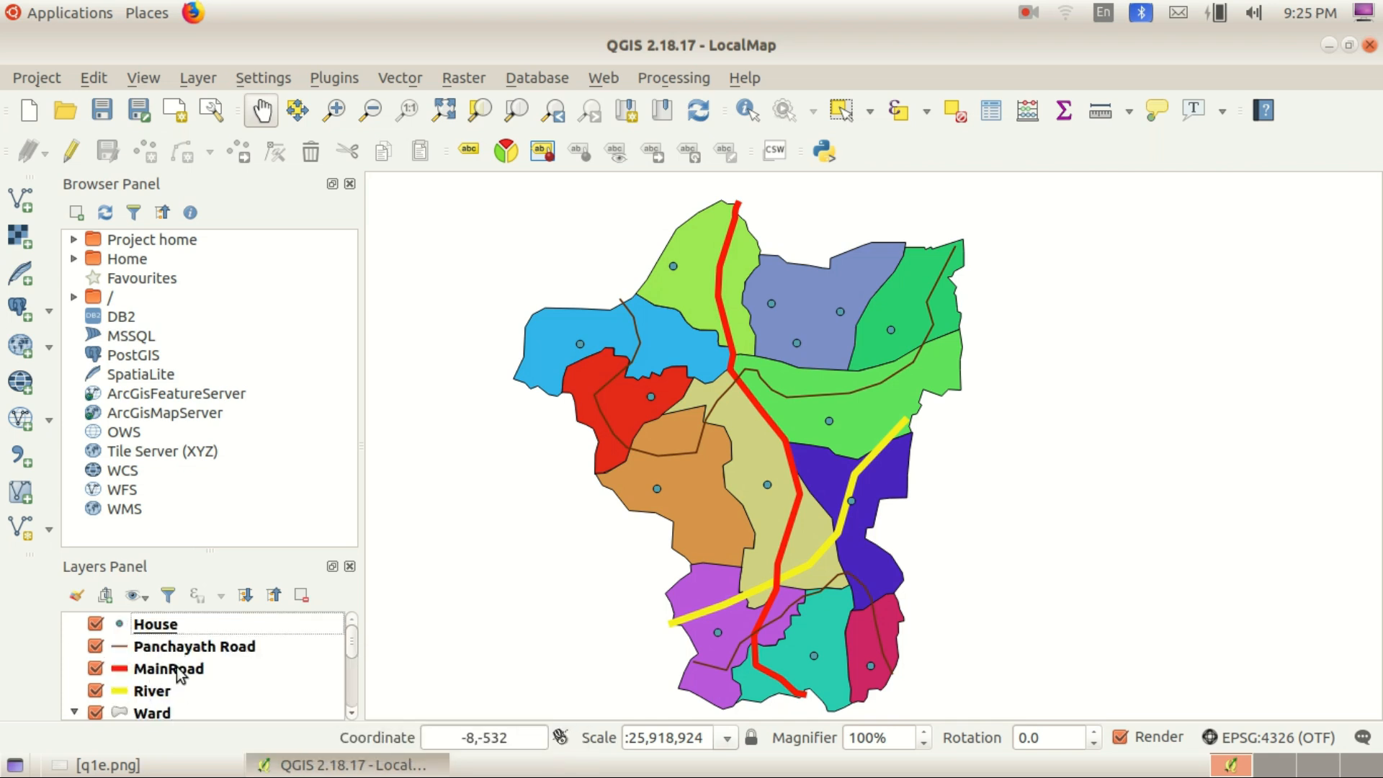
left_click(150, 693)
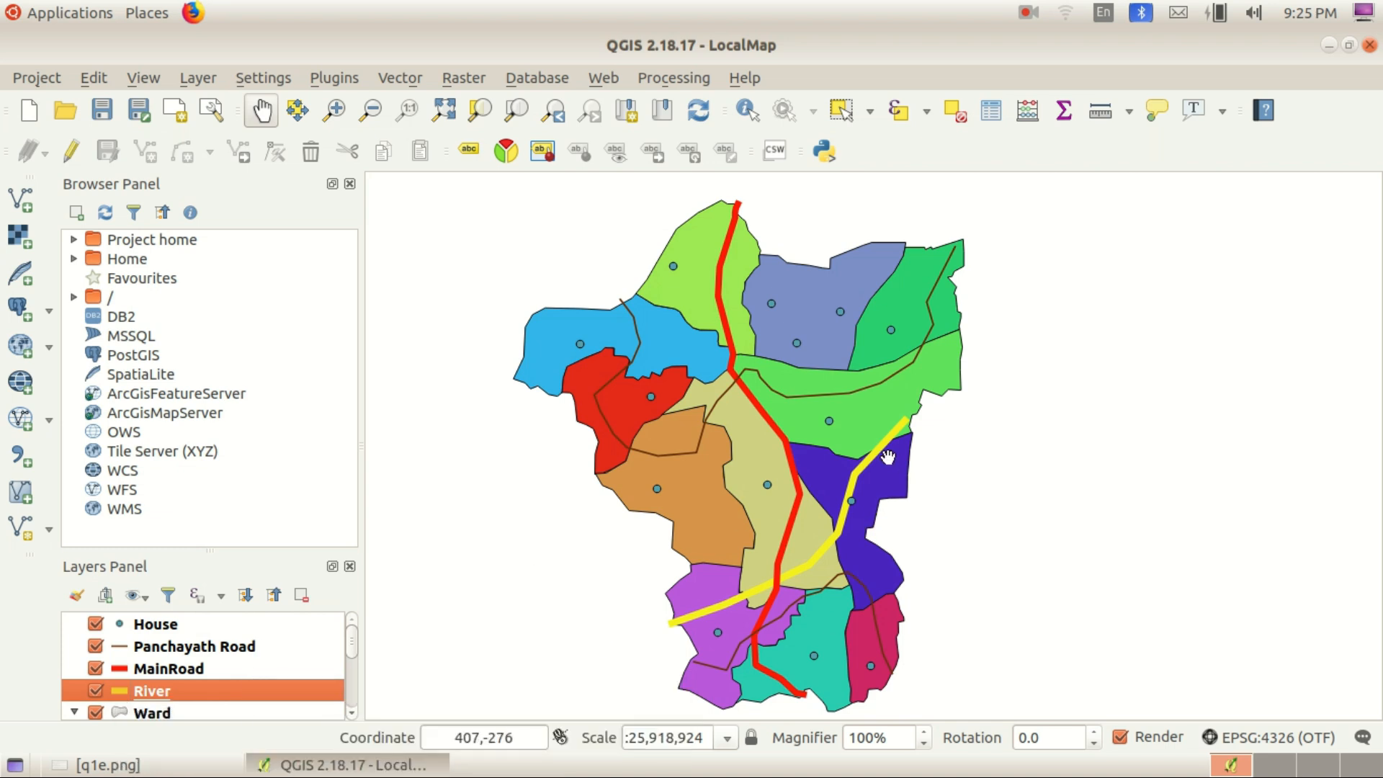
right_click(249, 689)
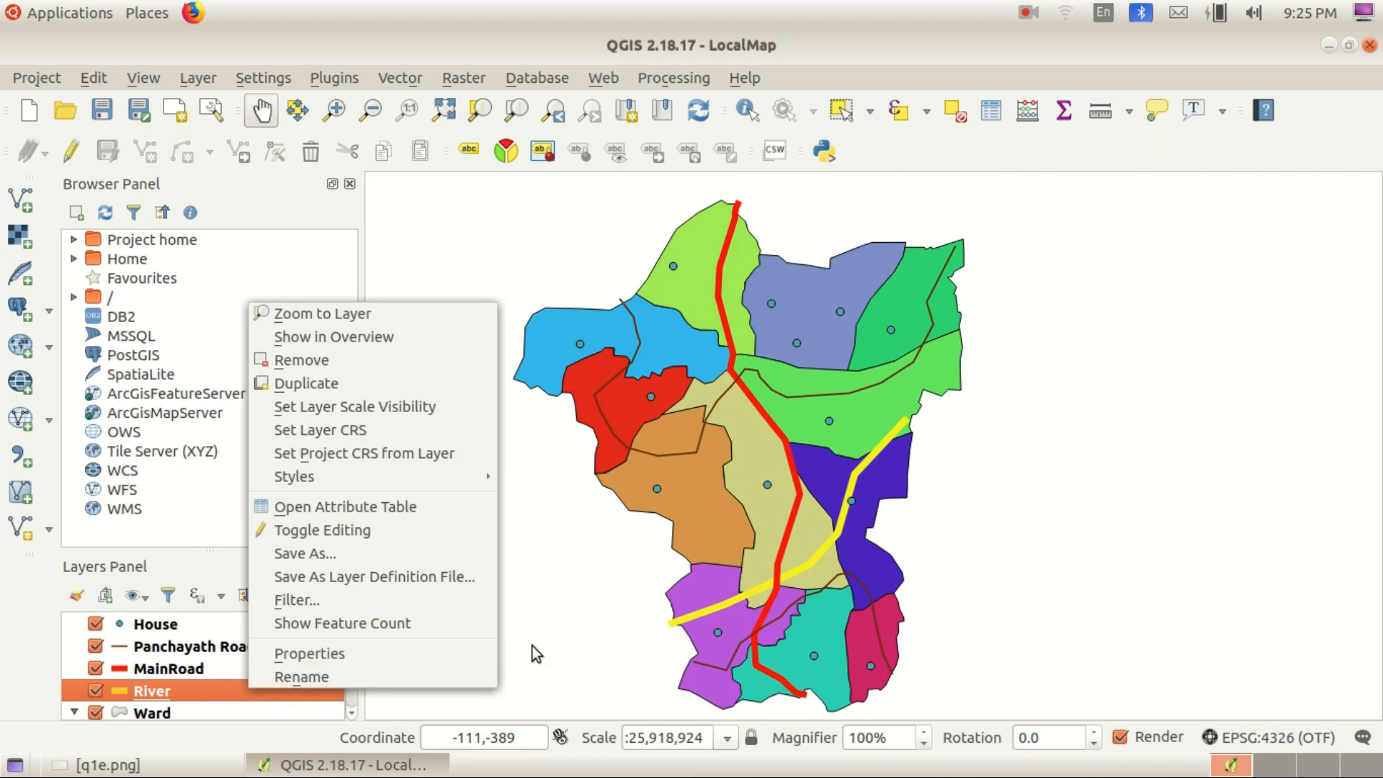
left_click(484, 653)
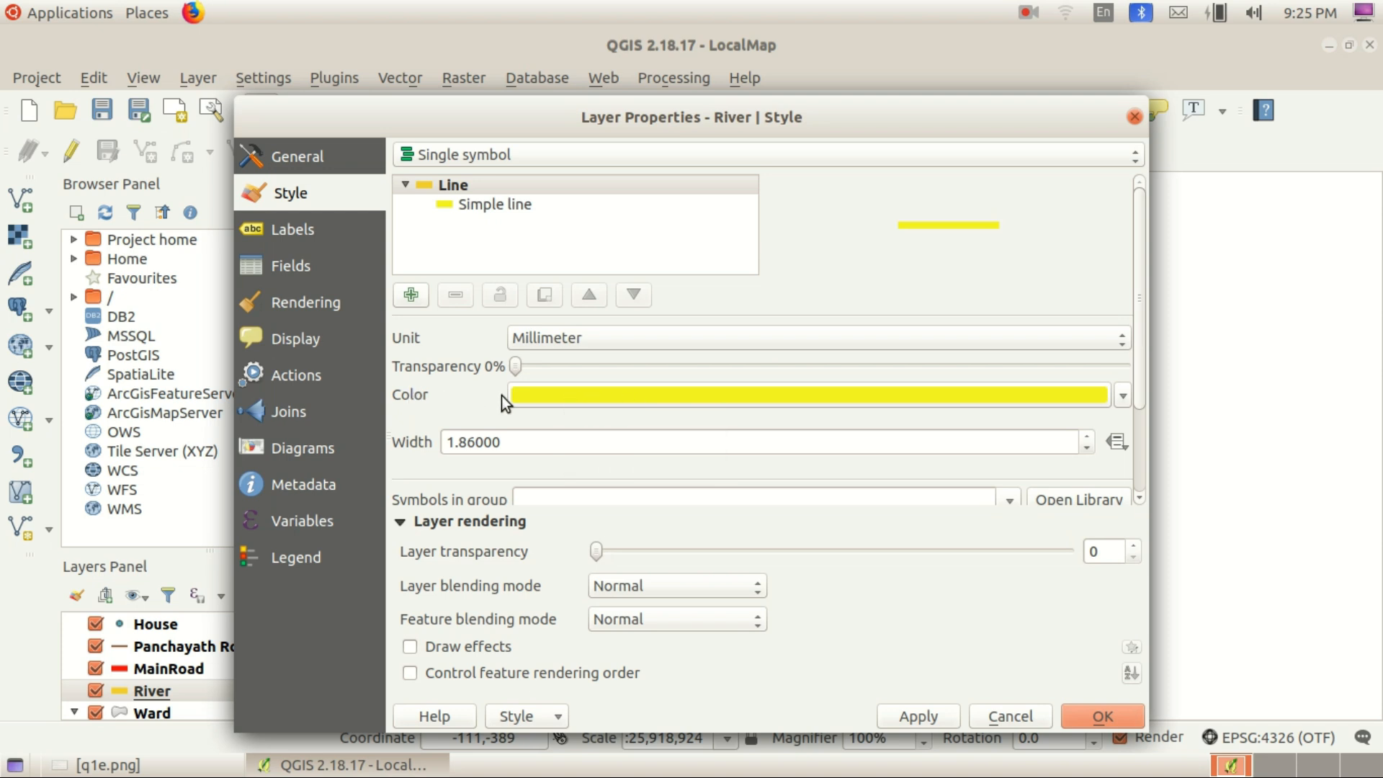
left_click(546, 395)
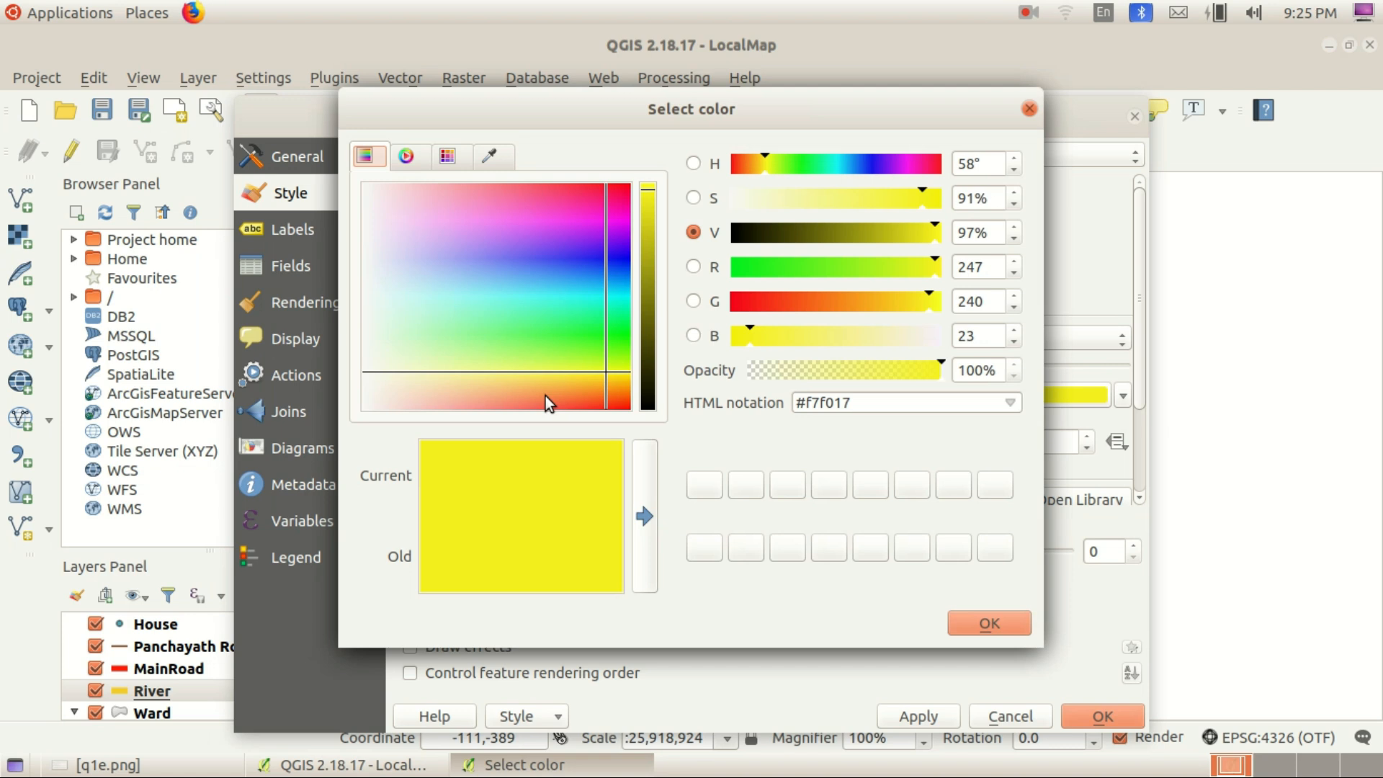
left_click(618, 298)
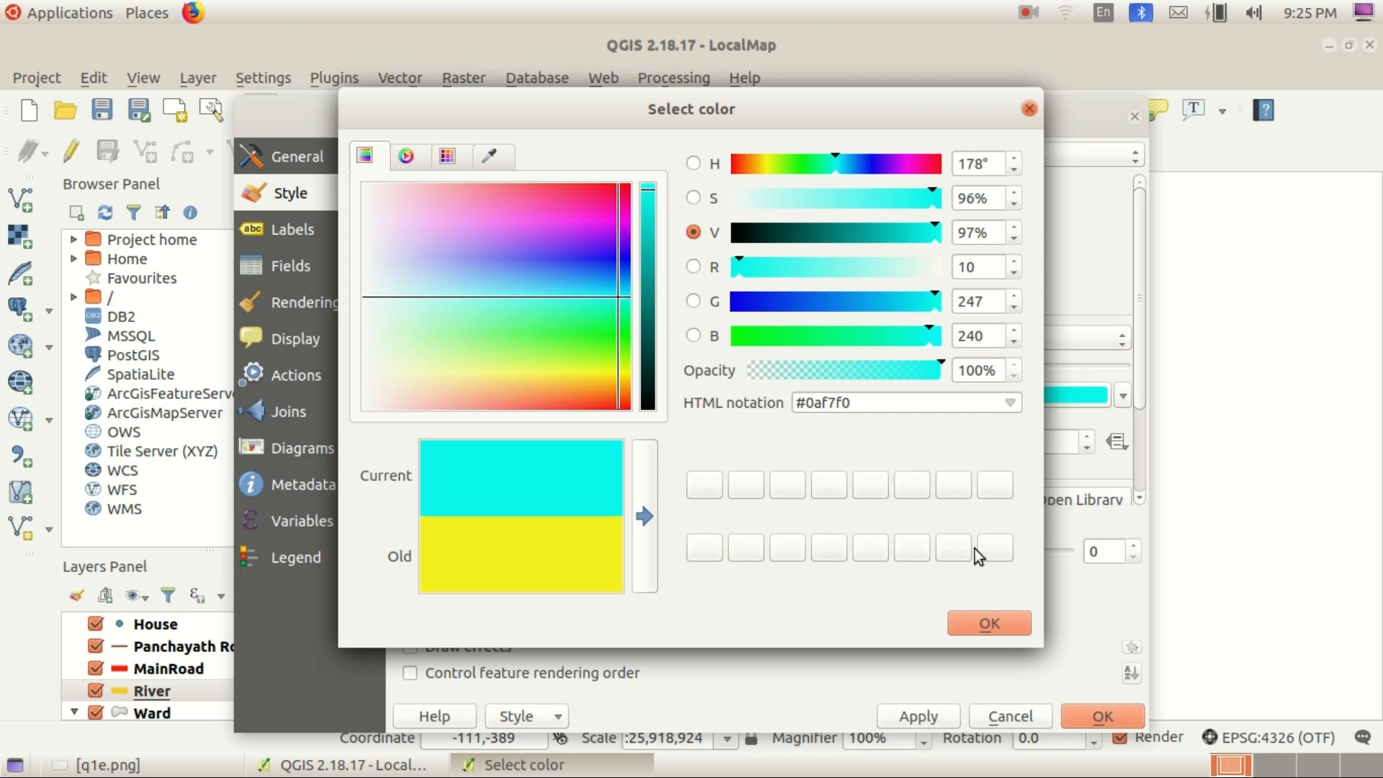
left_click(998, 625)
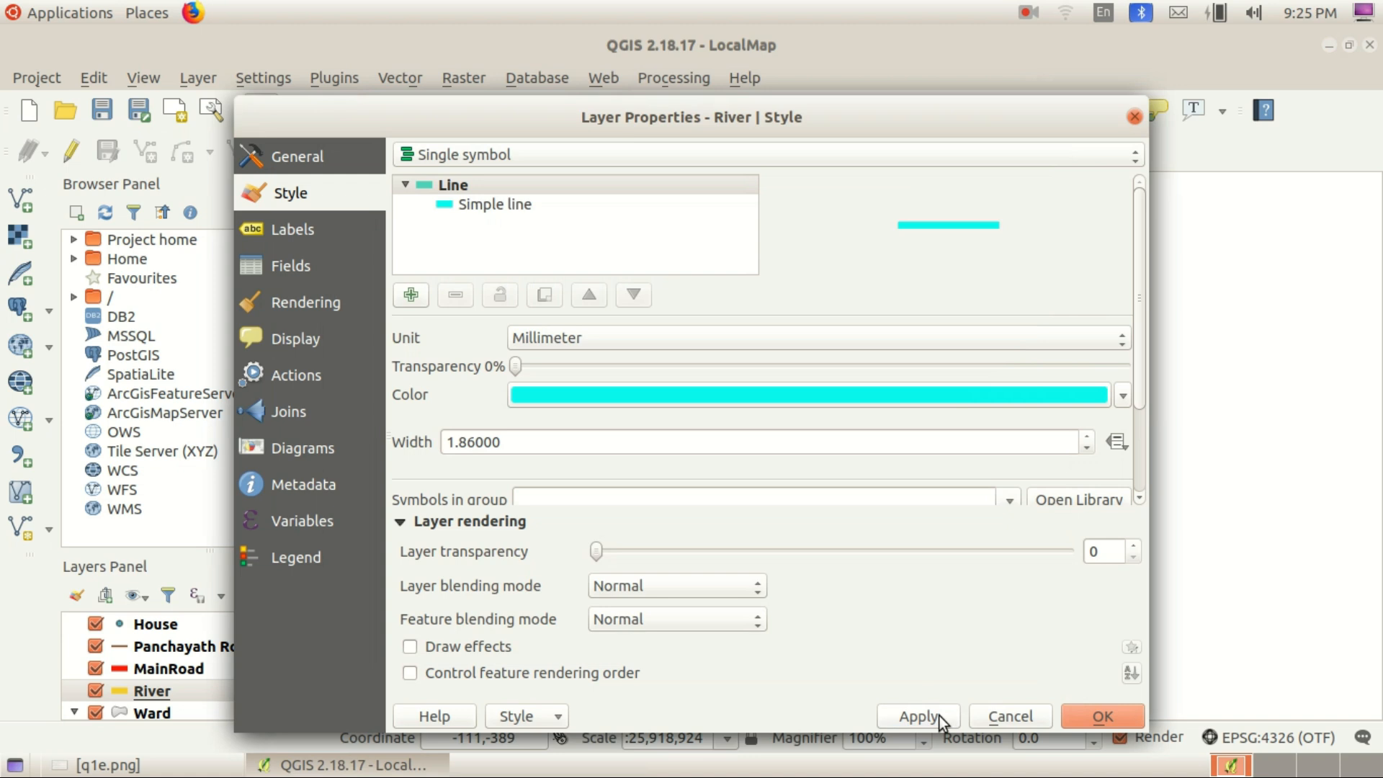
left_click(1118, 716)
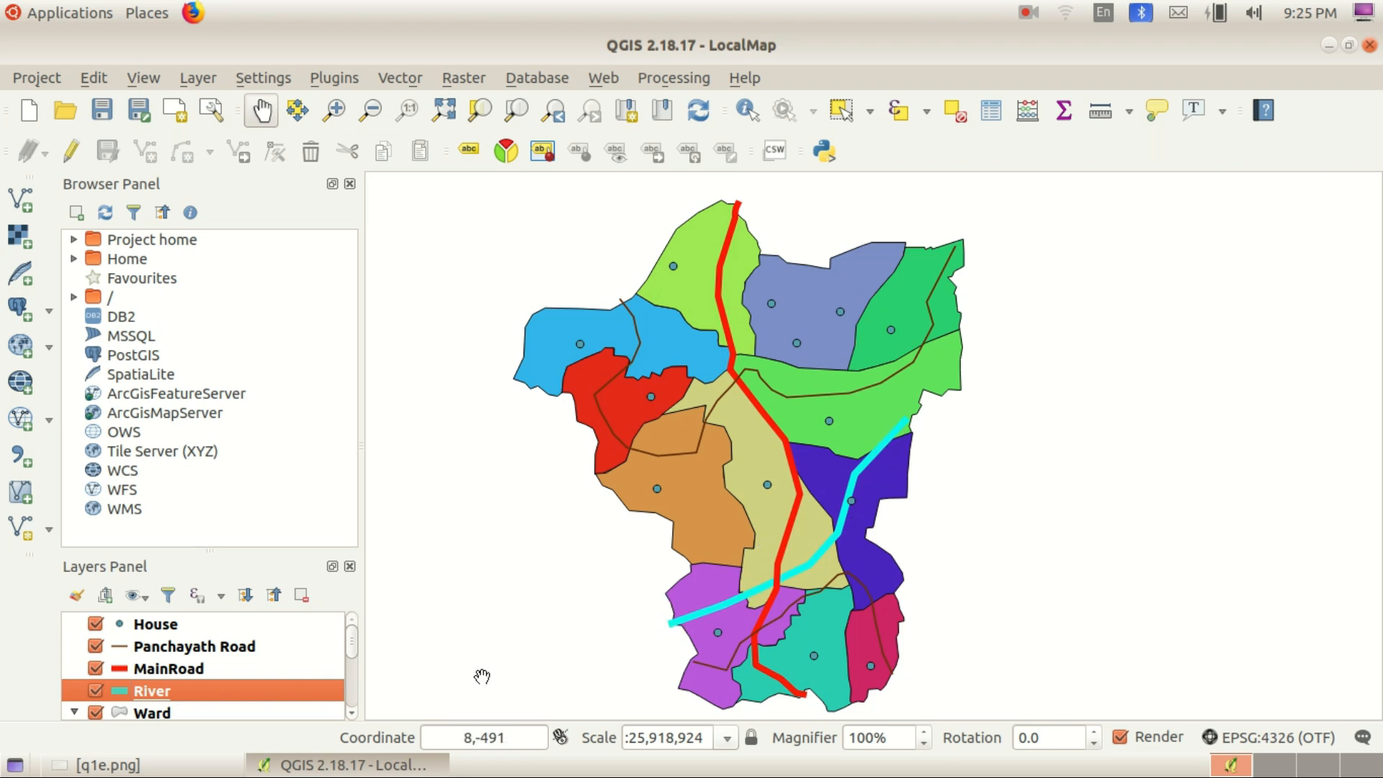
Read the image-saving instructions in q1e.png and look through q1m.png and q2m.png before returning to q1e.png
left_click(108, 765)
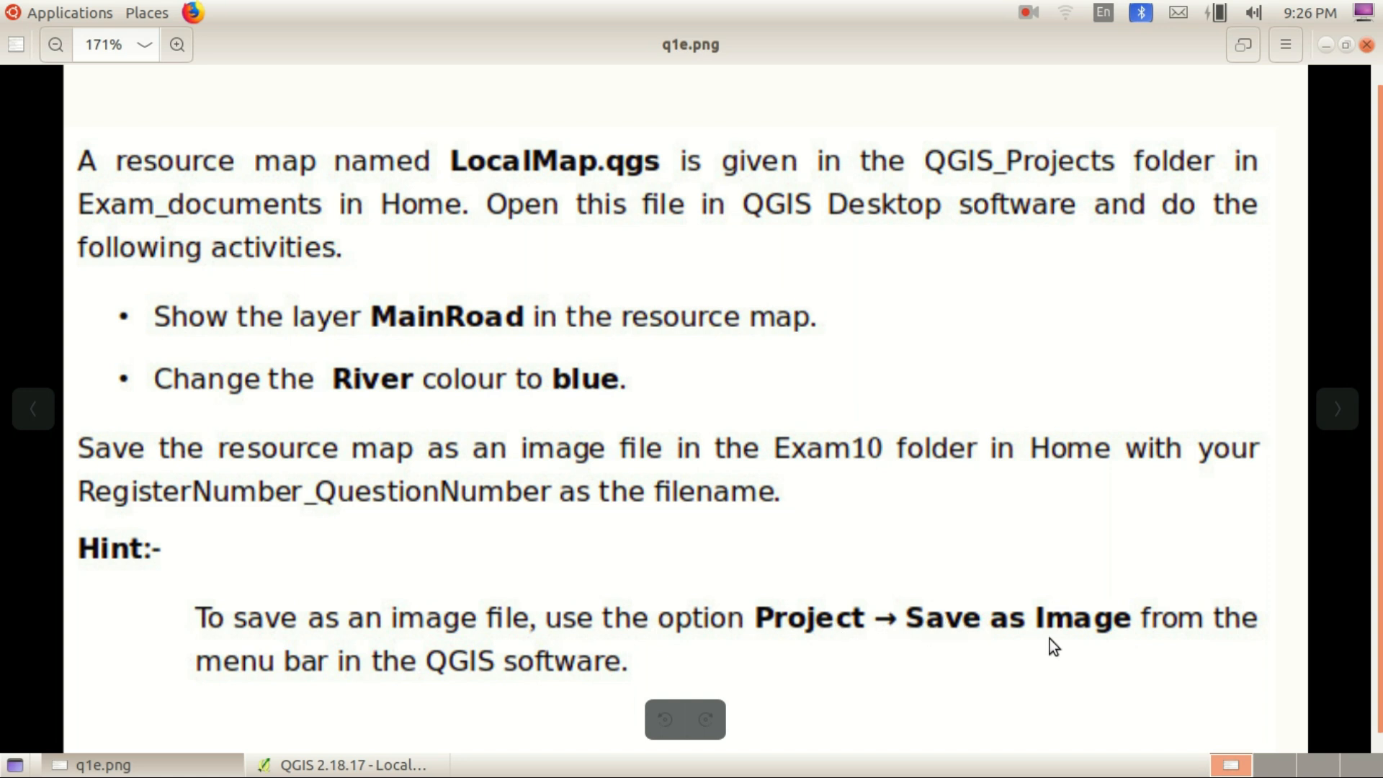
left_click(1347, 412)
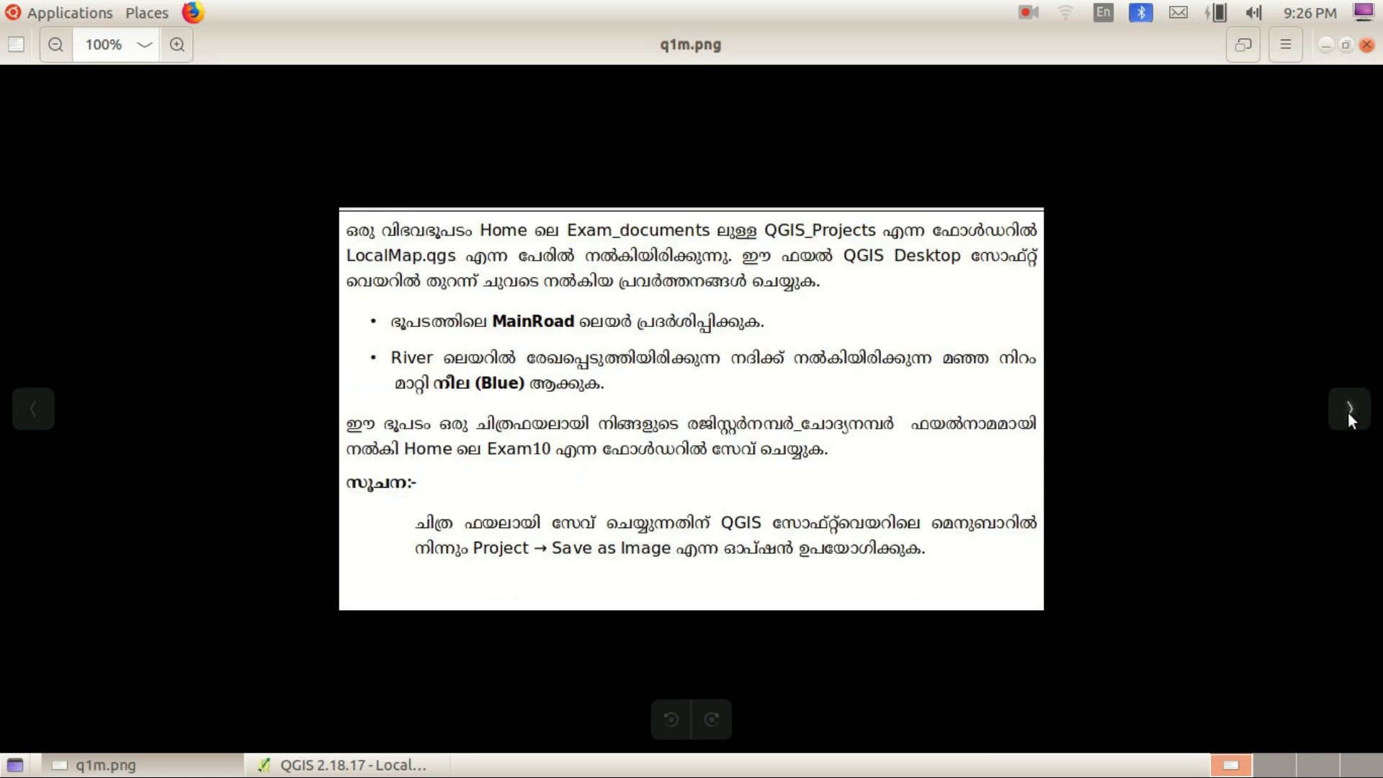
scroll(738, 540, "up", 3)
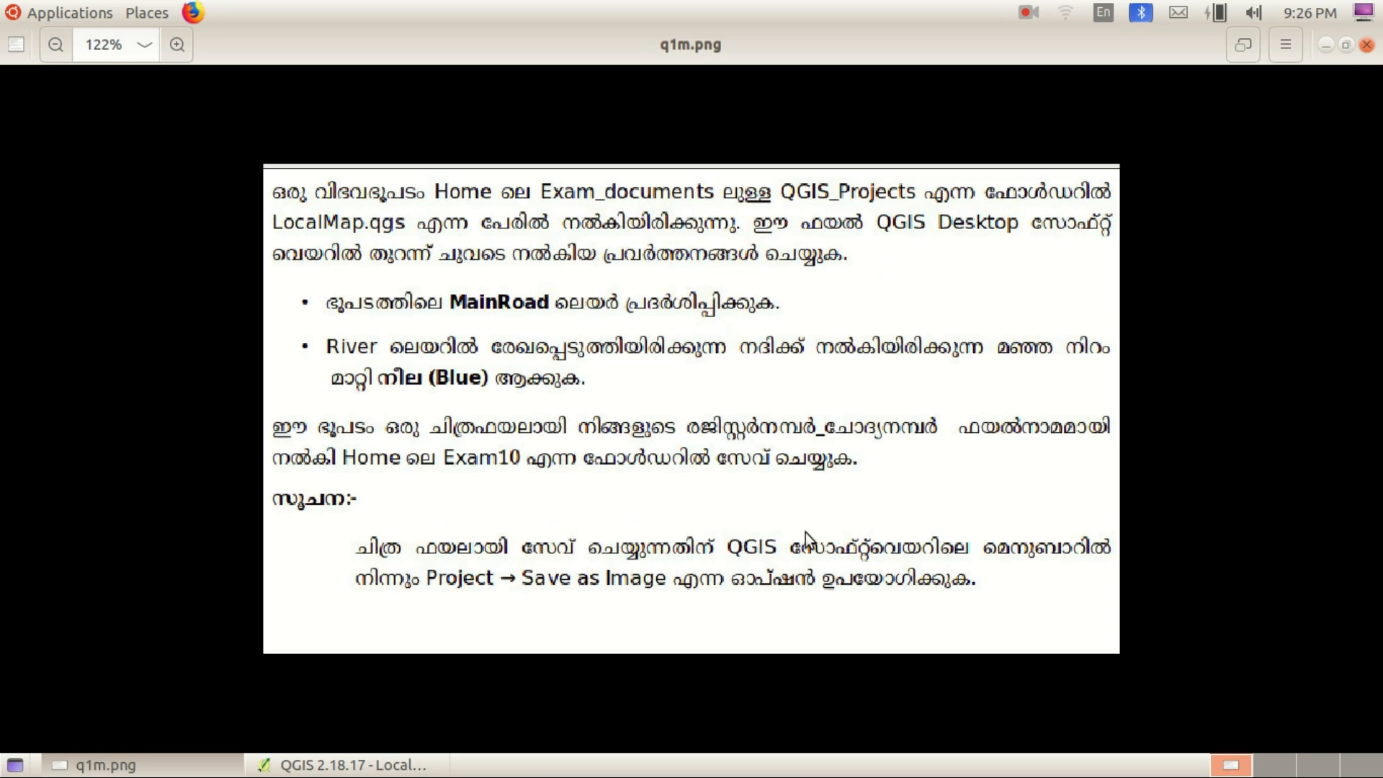
left_click(1354, 414)
scroll(830, 562, "up", 2)
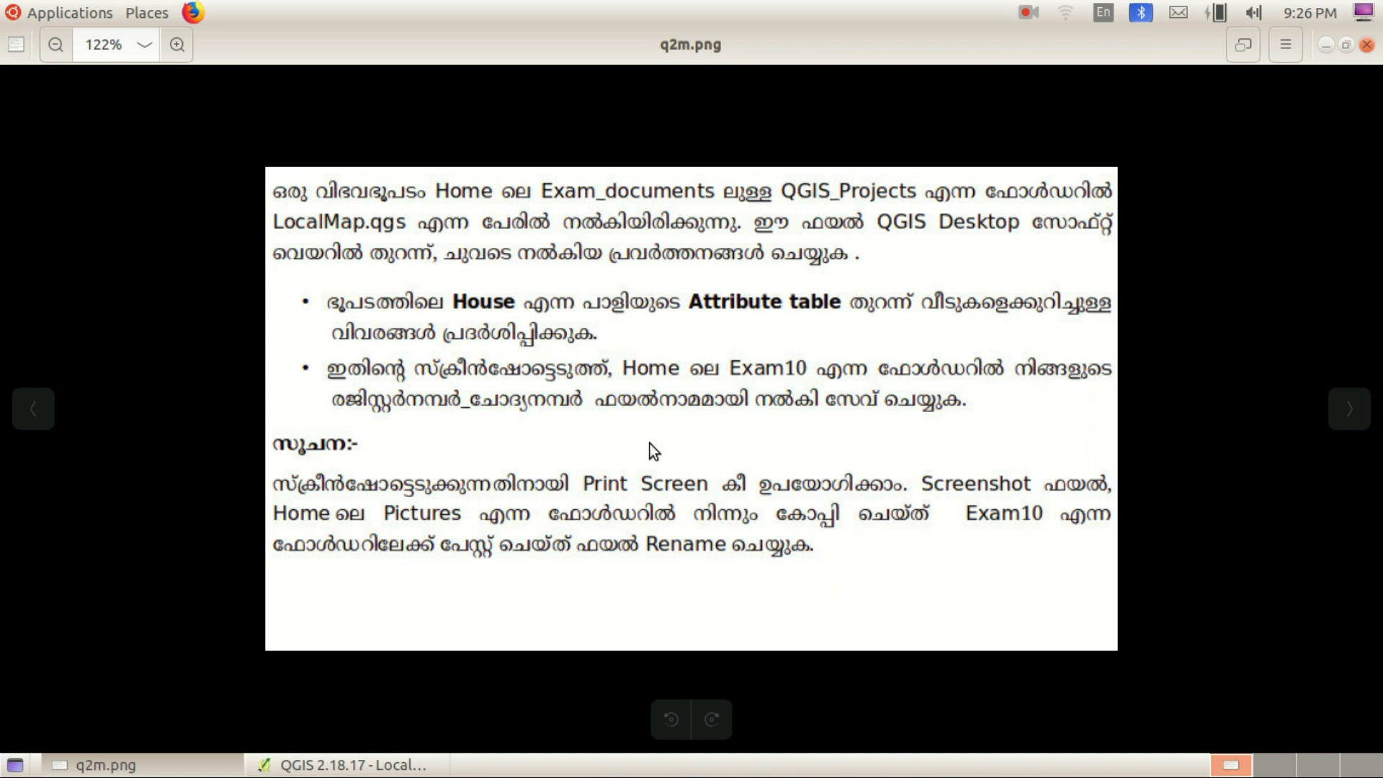
scroll(644, 492, "up", 1)
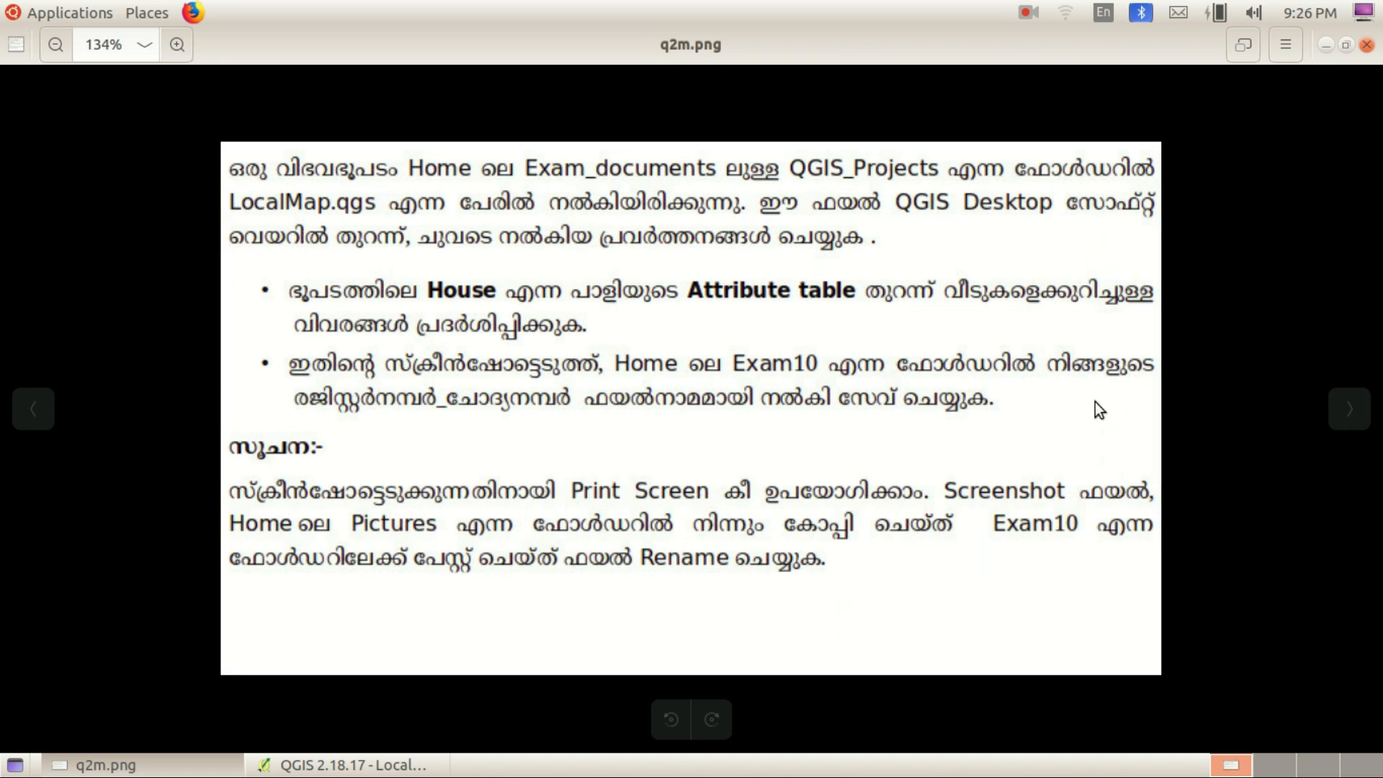
left_click(36, 410)
left_click(36, 410)
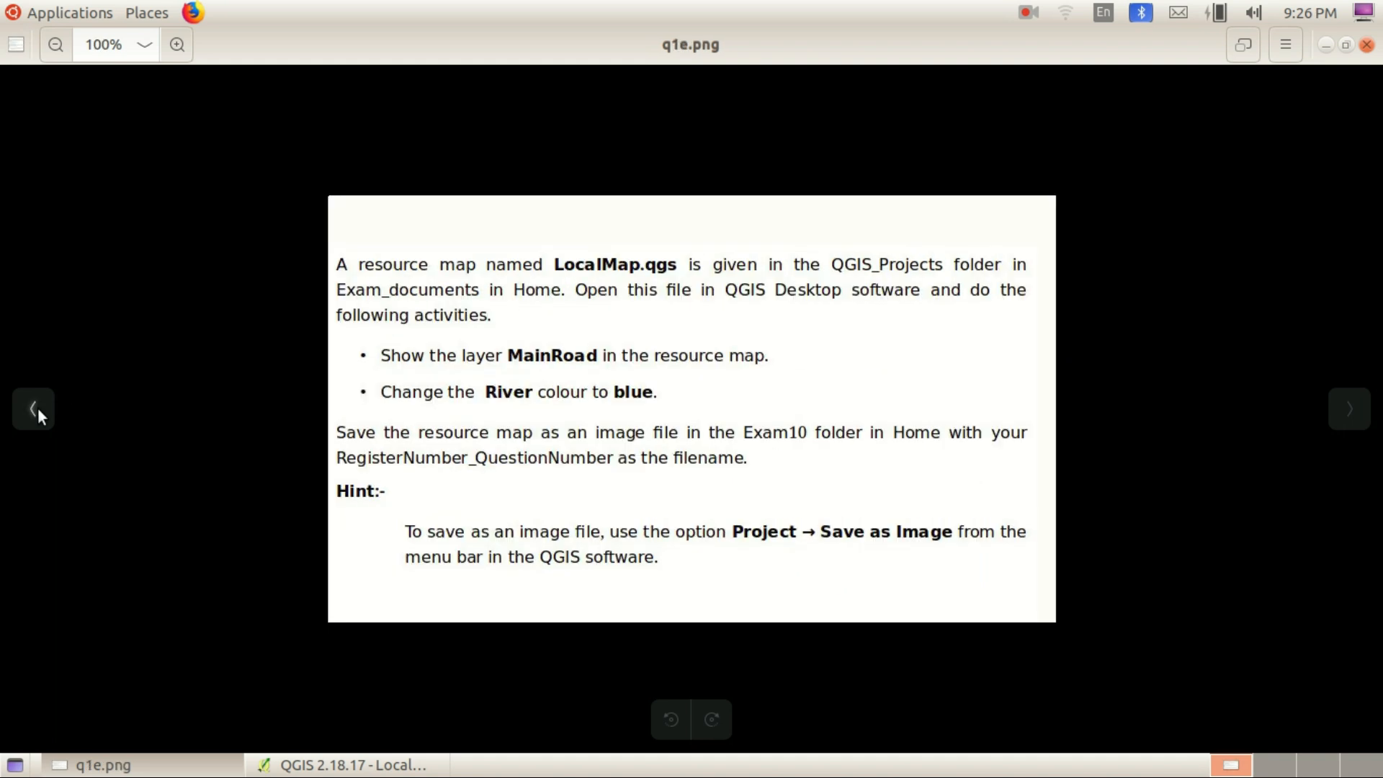
scroll(762, 490, "up", 4)
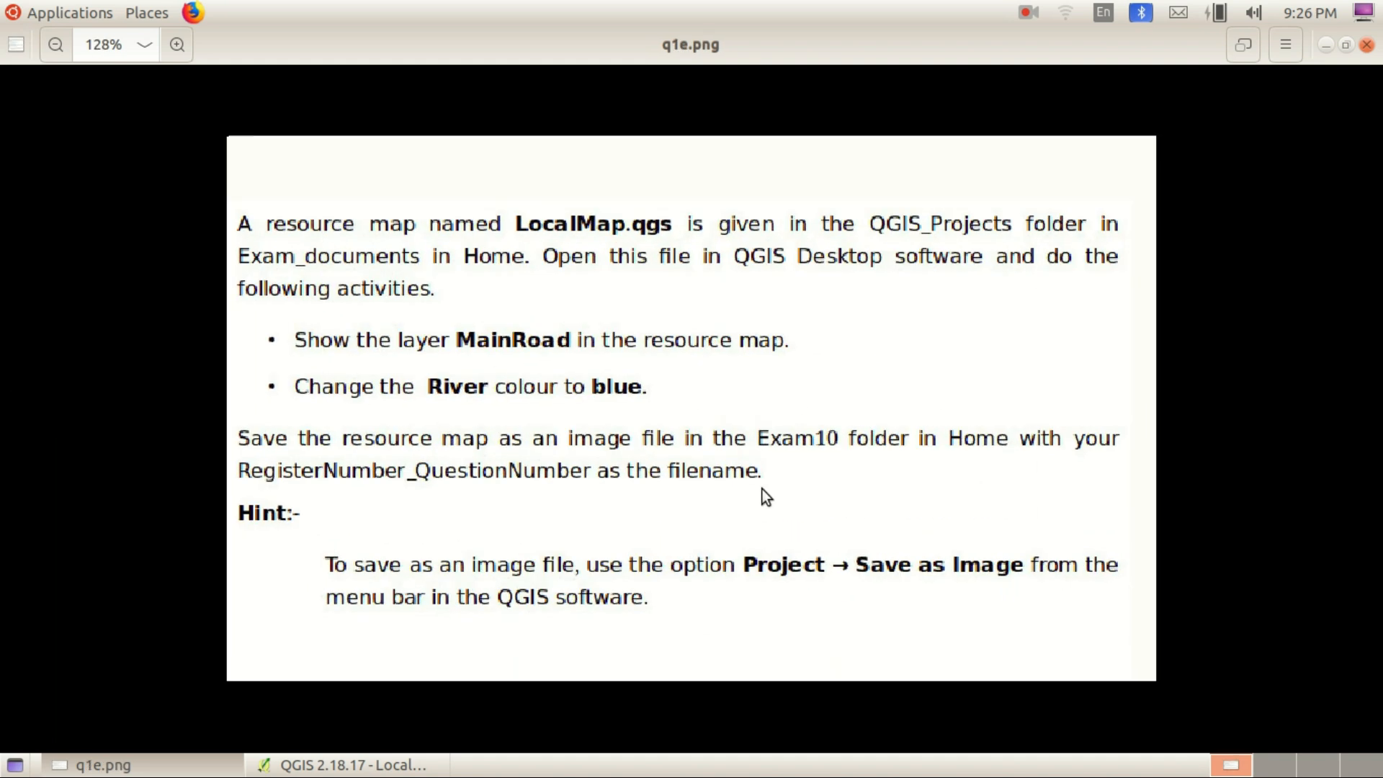
scroll(762, 490, "up", 2)
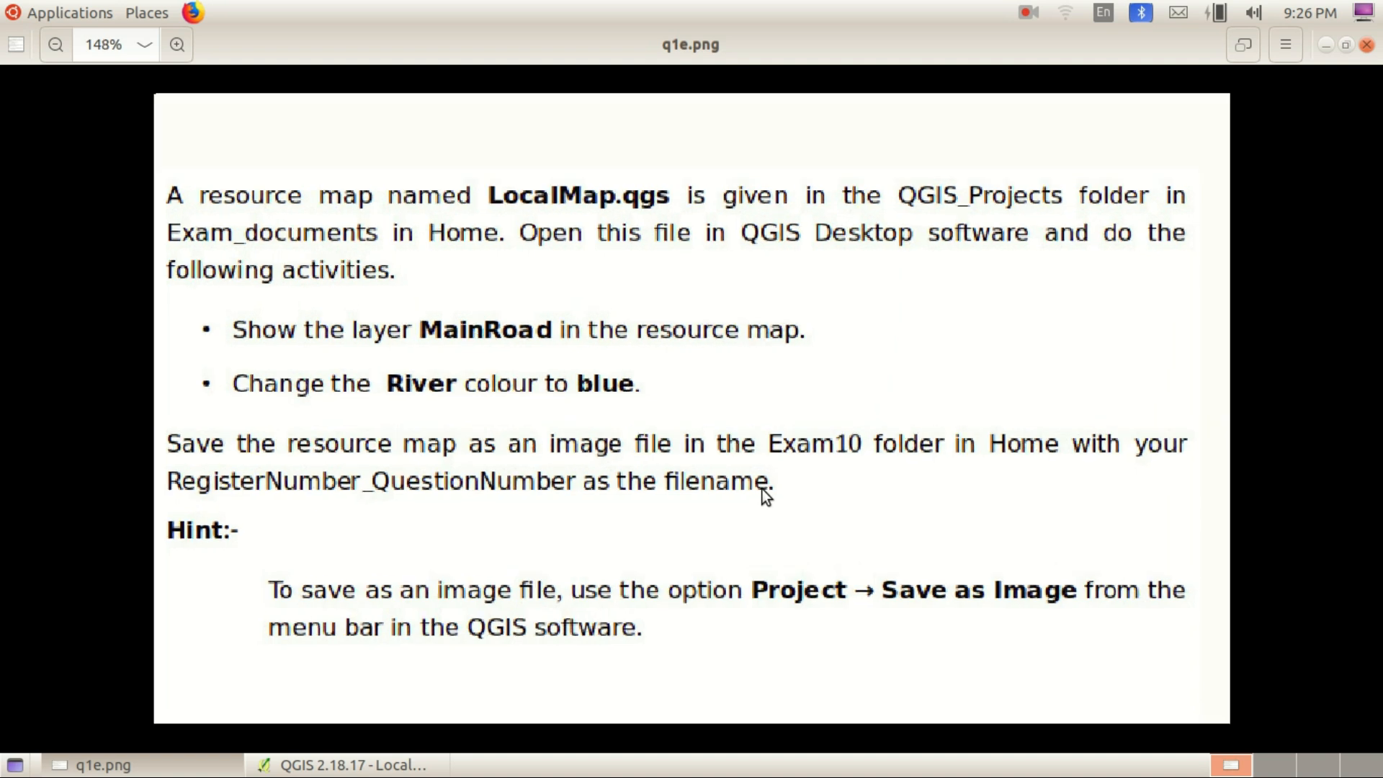
Switch to QGIS and save the project in the Exam10 folder in Home, named with the register number followed by _q1
key("alt+Tab")
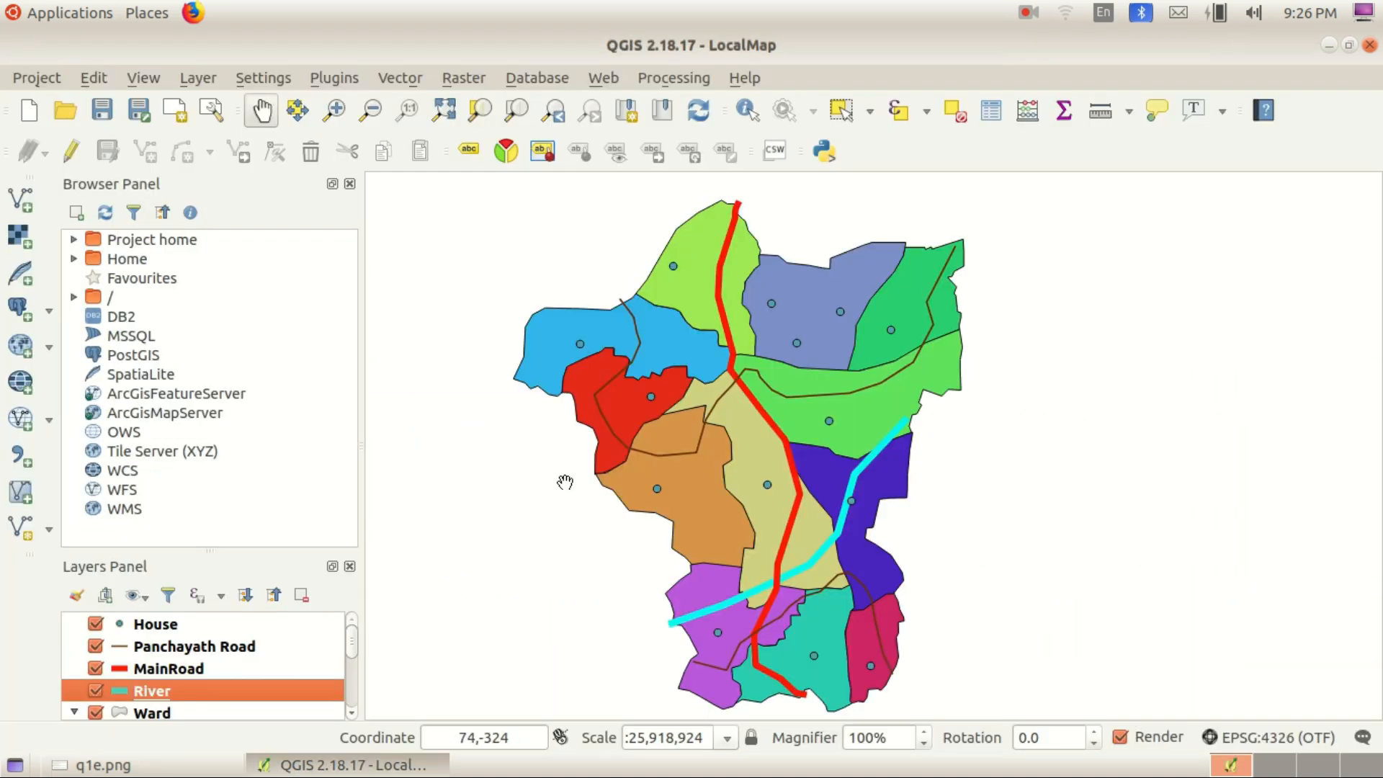
left_click(44, 78)
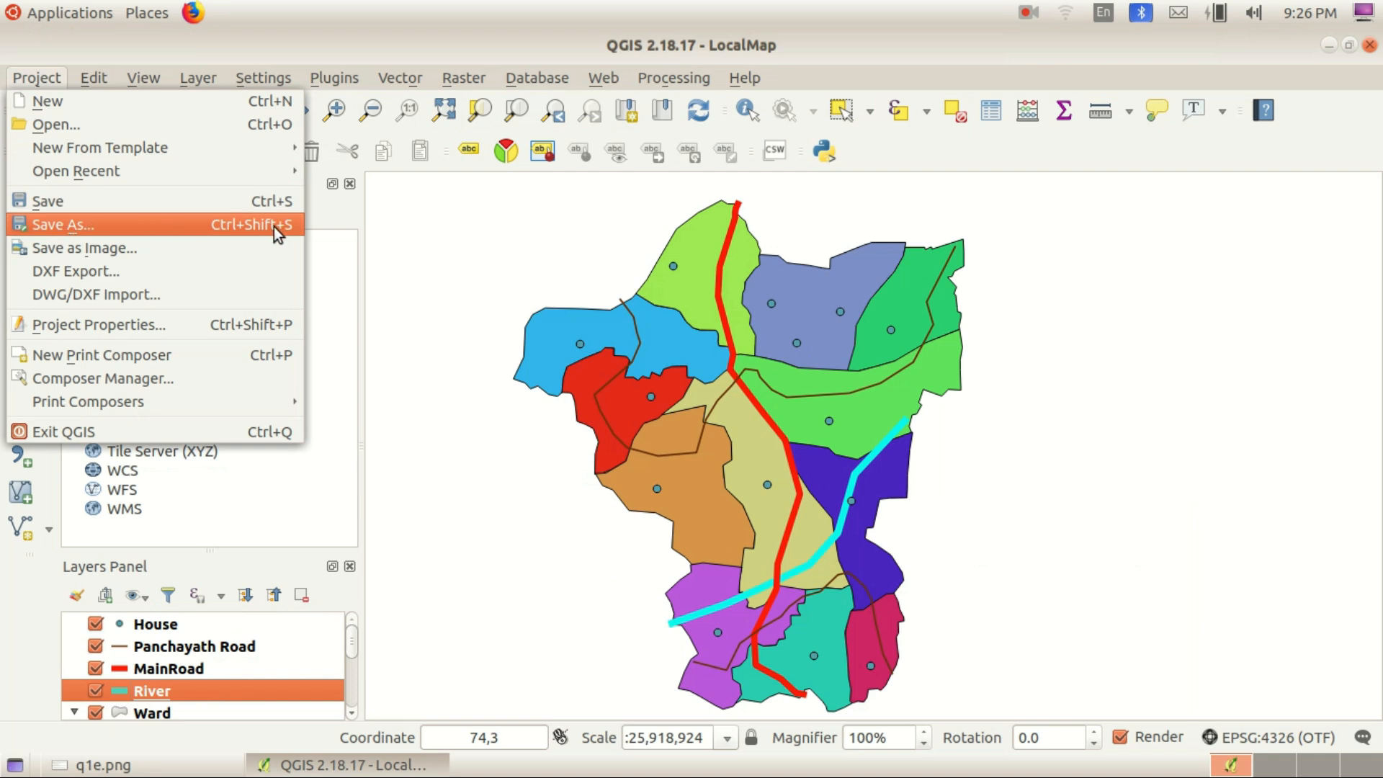
left_click(292, 224)
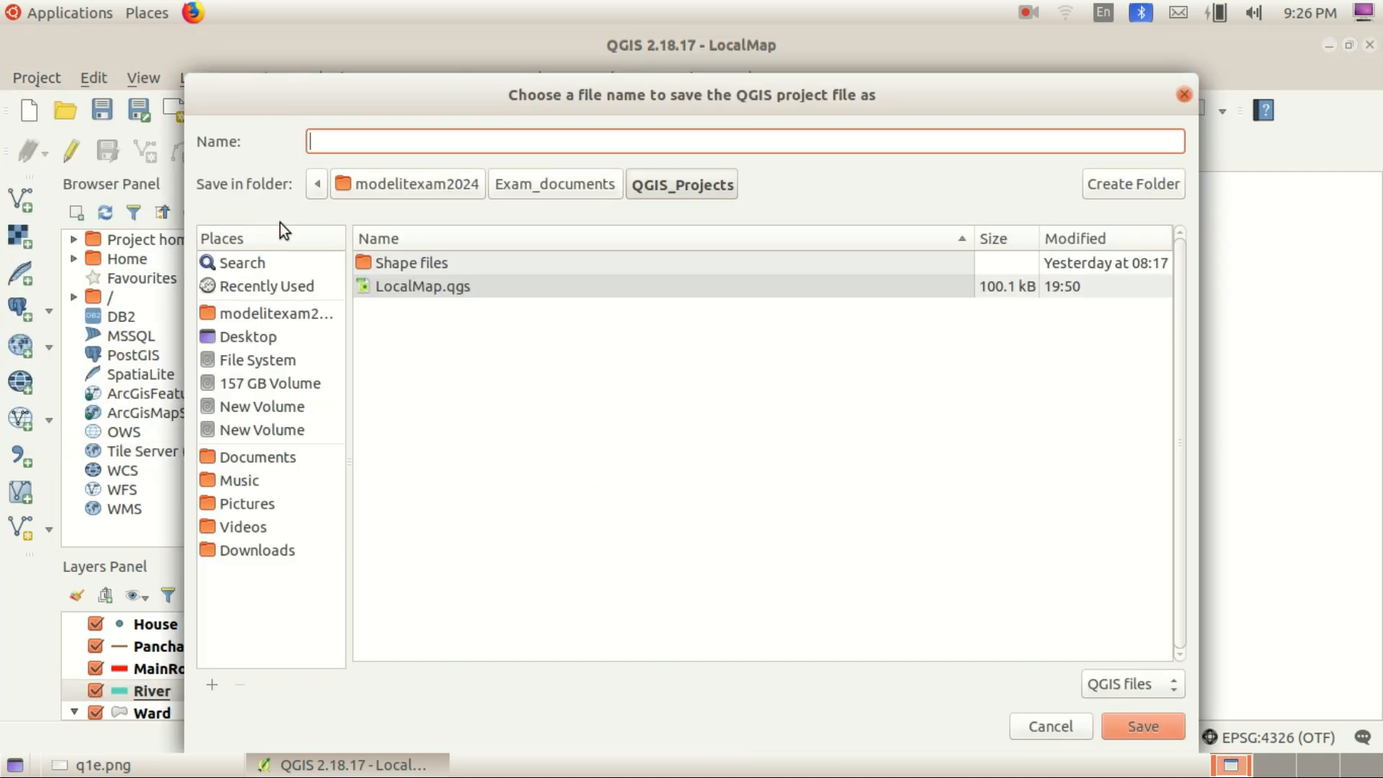
type("789456_q1")
left_click(268, 314)
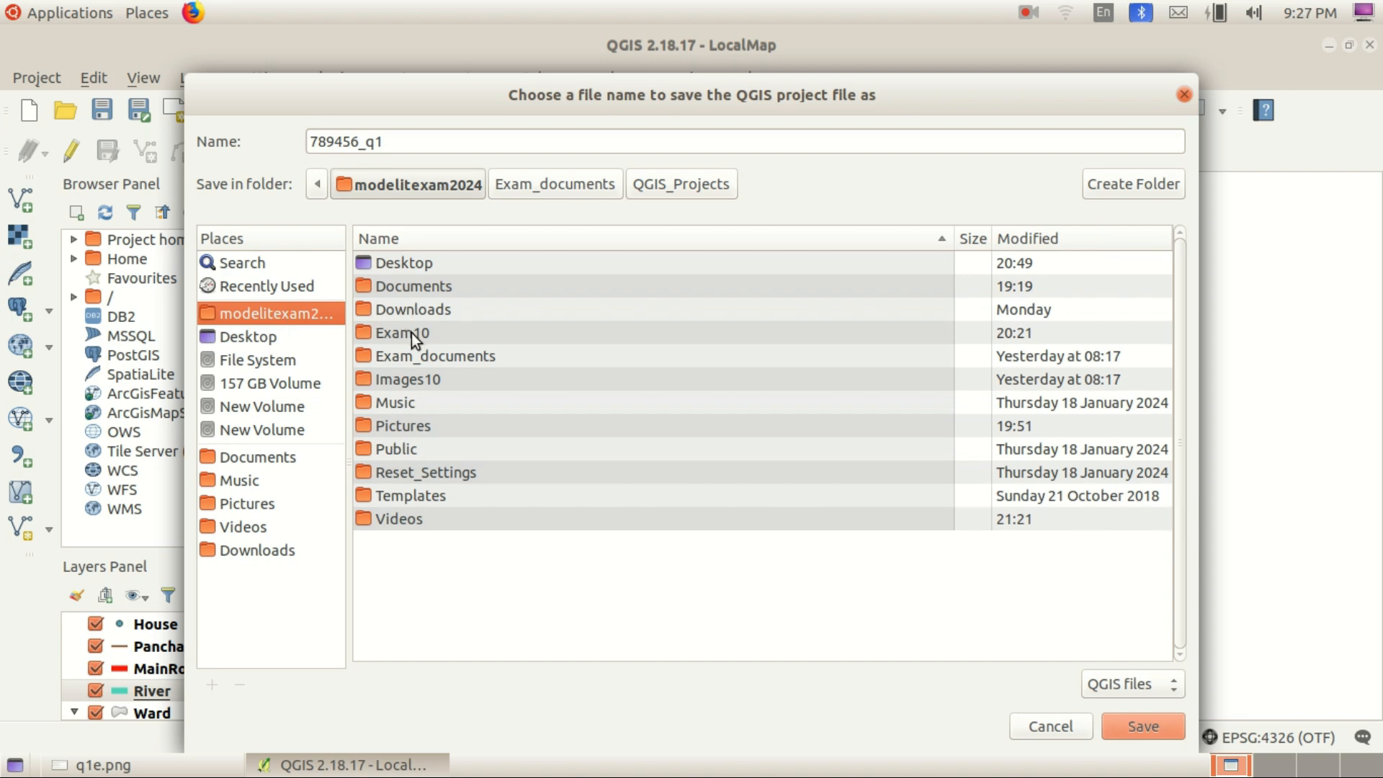
double_click(412, 333)
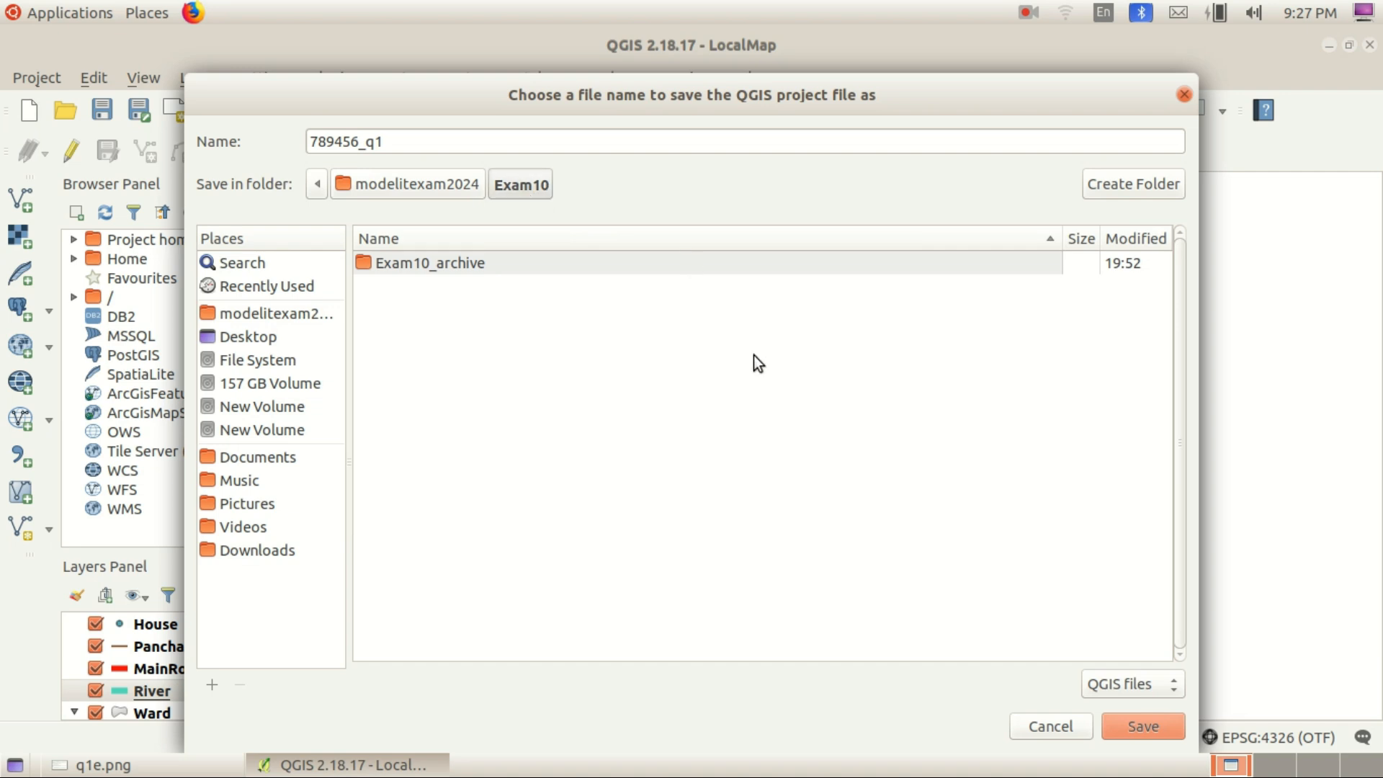
left_click(1130, 725)
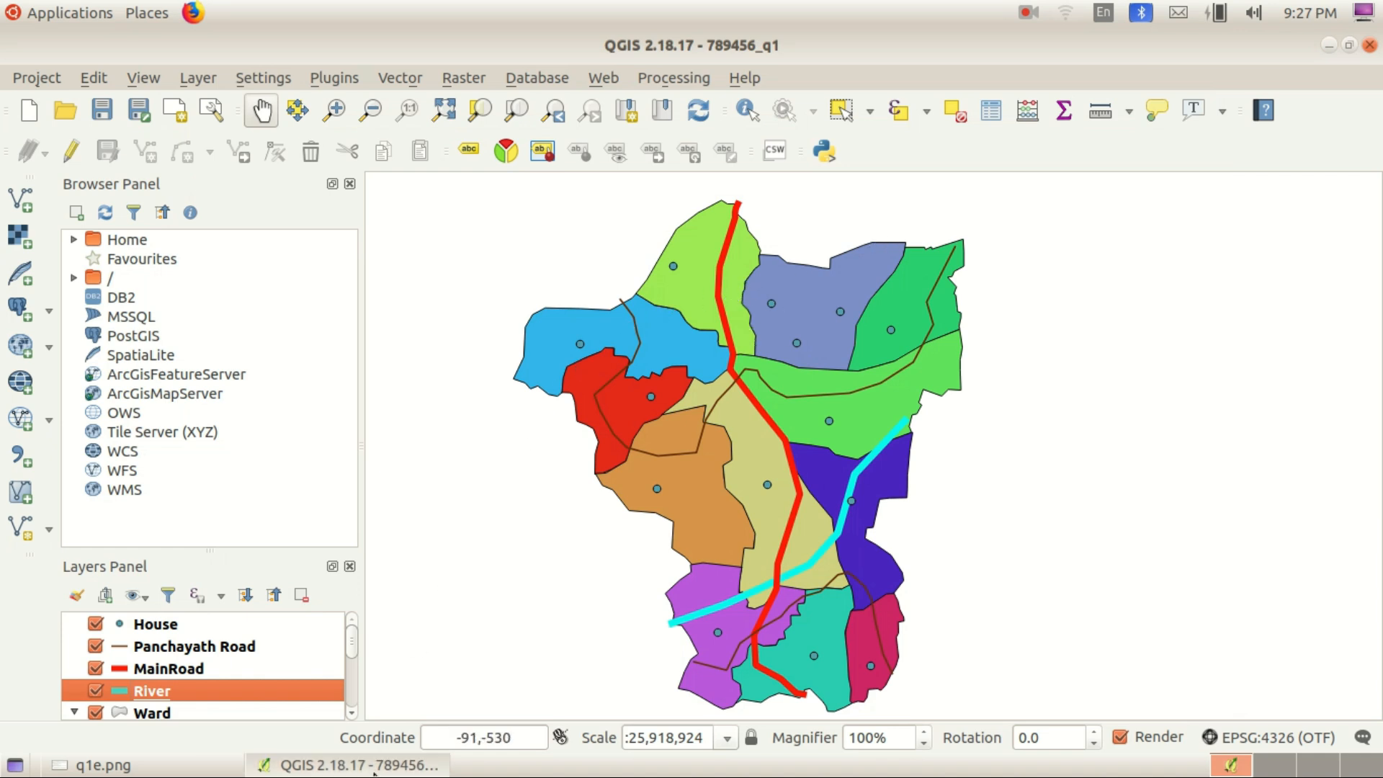
Recheck the save instruction in q1e.png, open the Exam10 folder in Home and examine its saved files beside the QGIS map
left_click(101, 765)
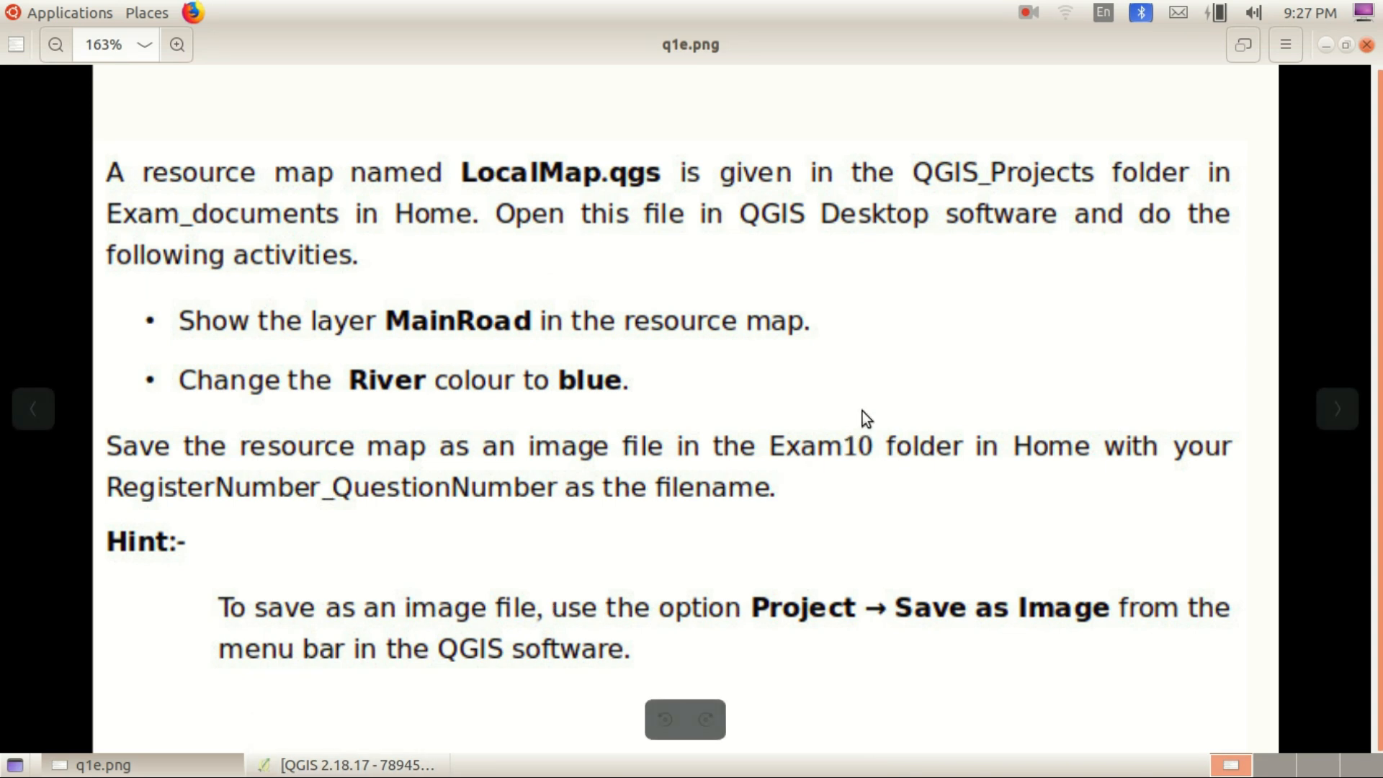
left_click(1326, 46)
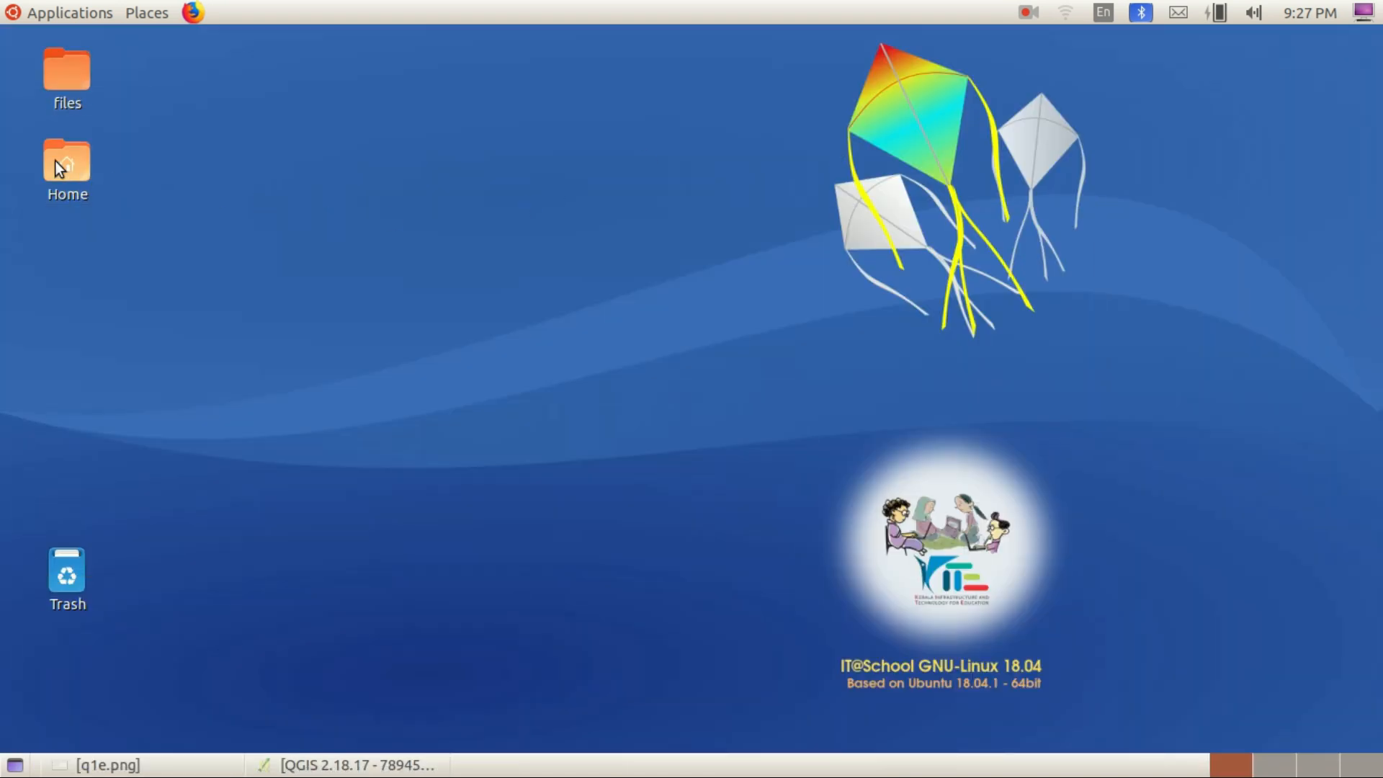
double_click(81, 173)
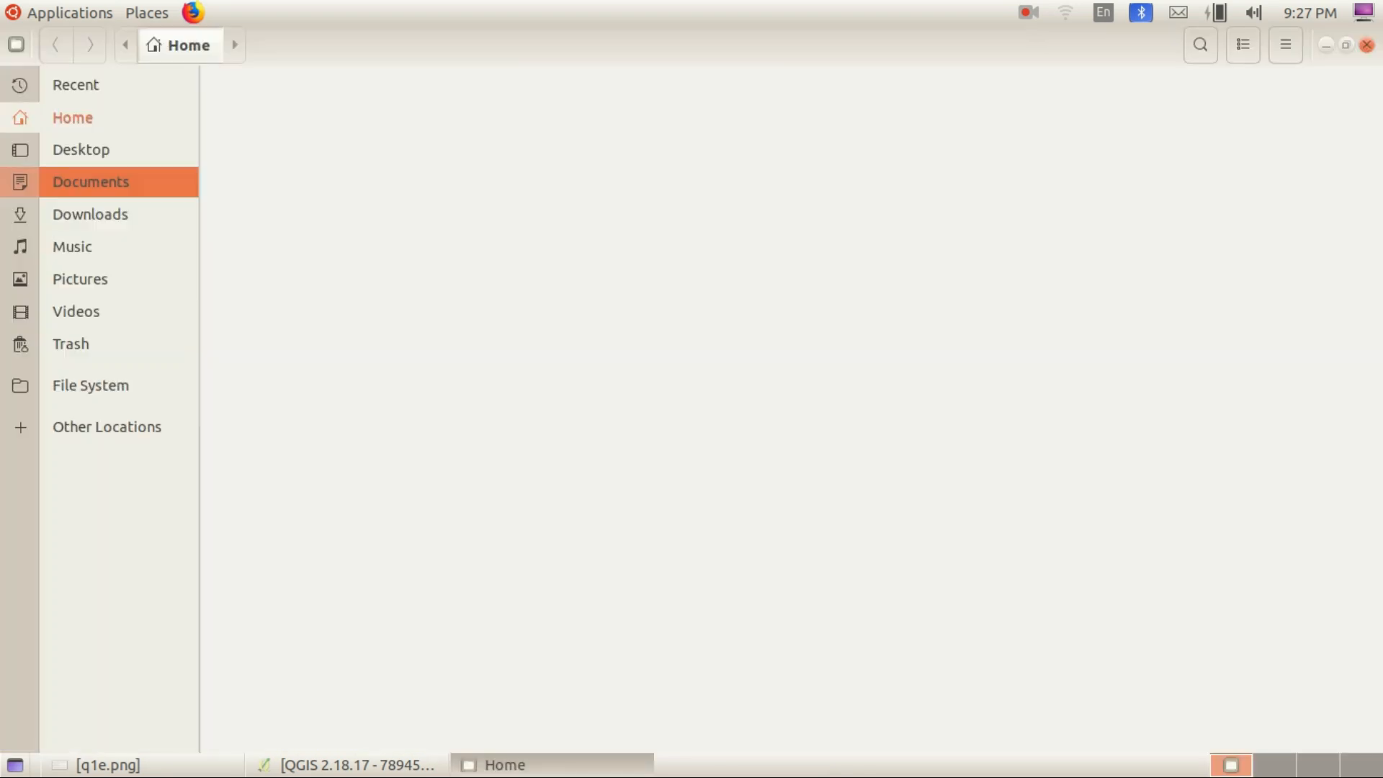
double_click(534, 101)
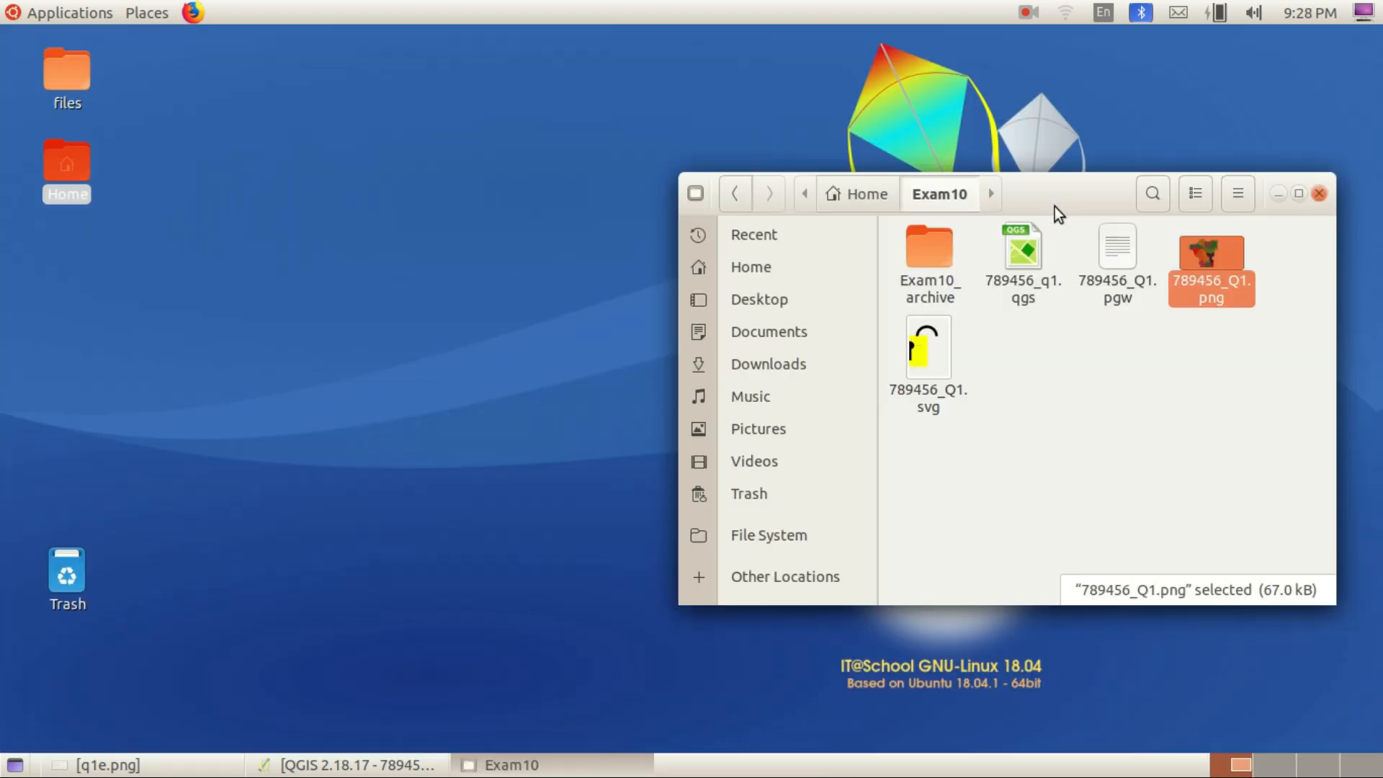
left_click_drag(1056, 205, 1011, 177)
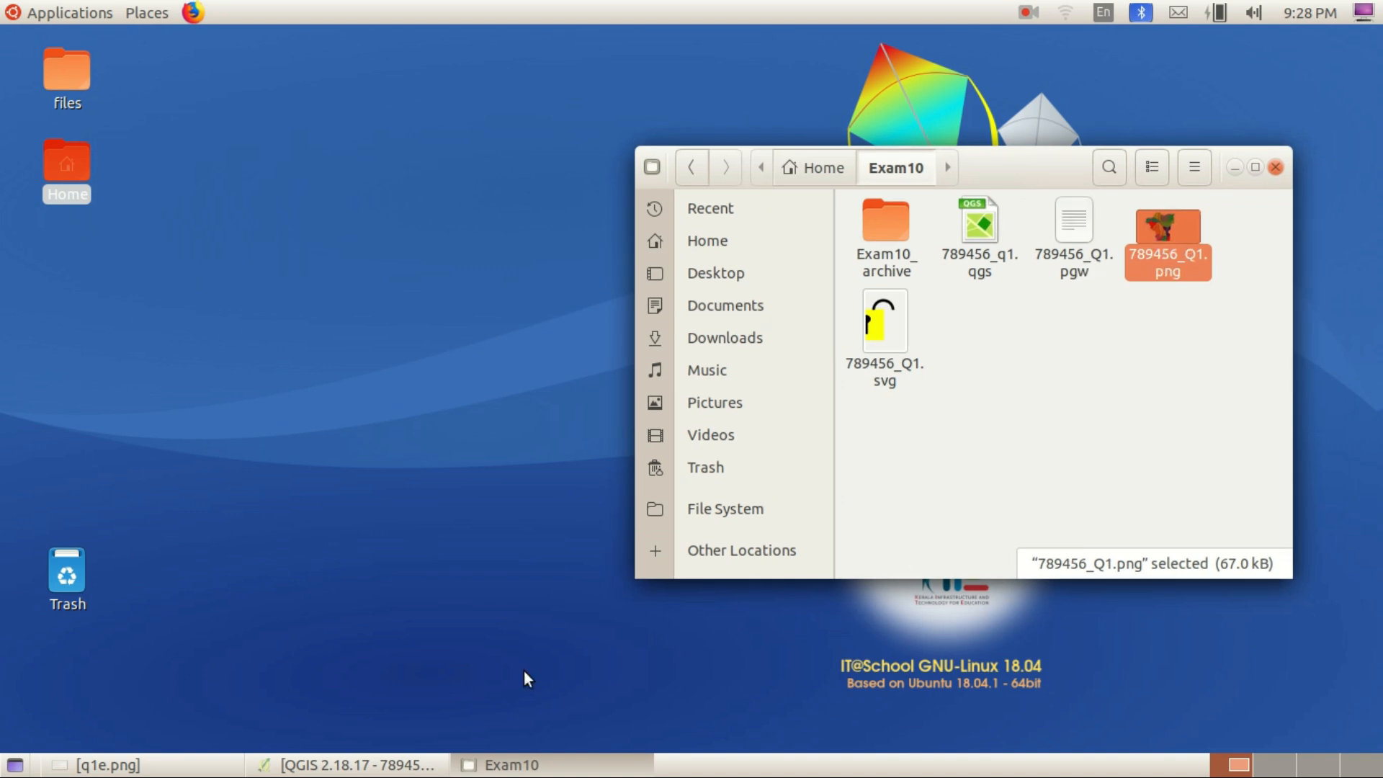
left_click(346, 764)
left_click(504, 765)
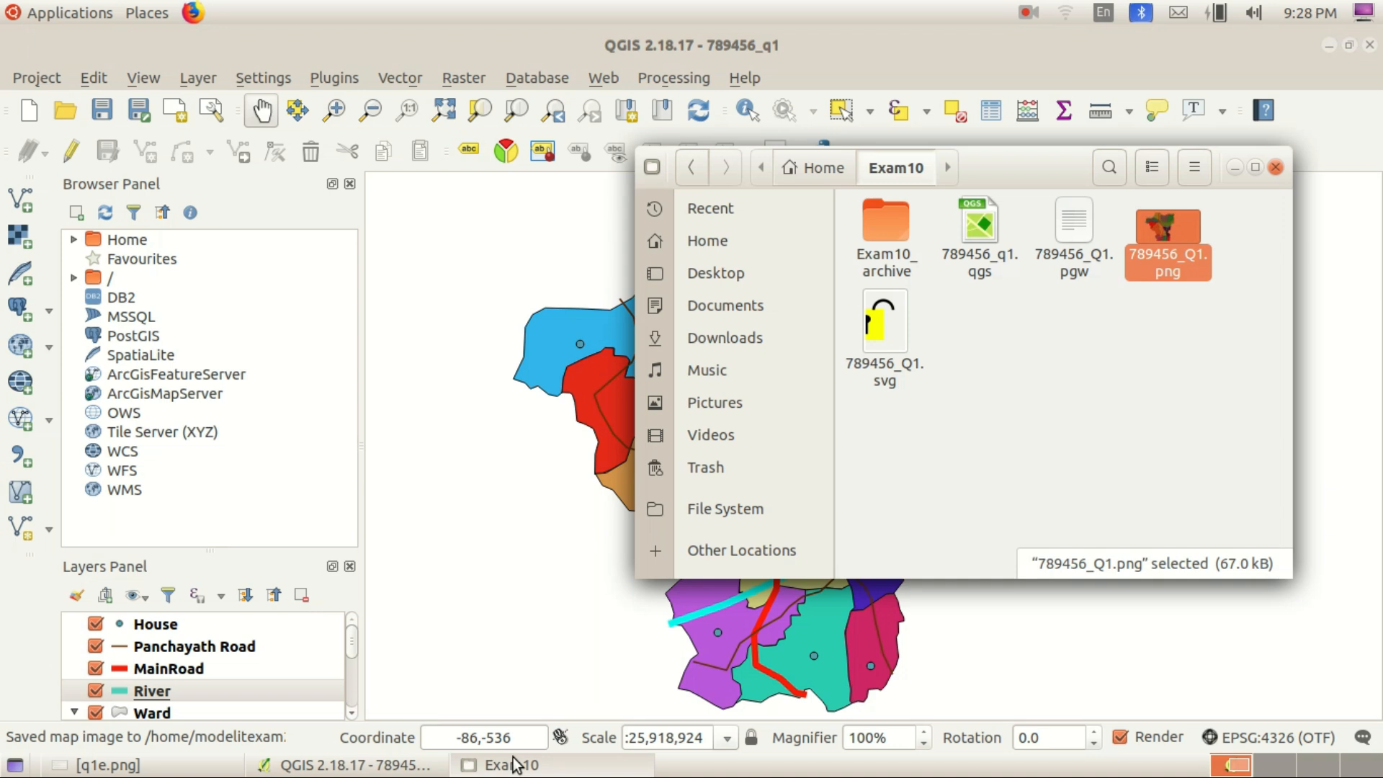
left_click_drag(1010, 189, 243, 113)
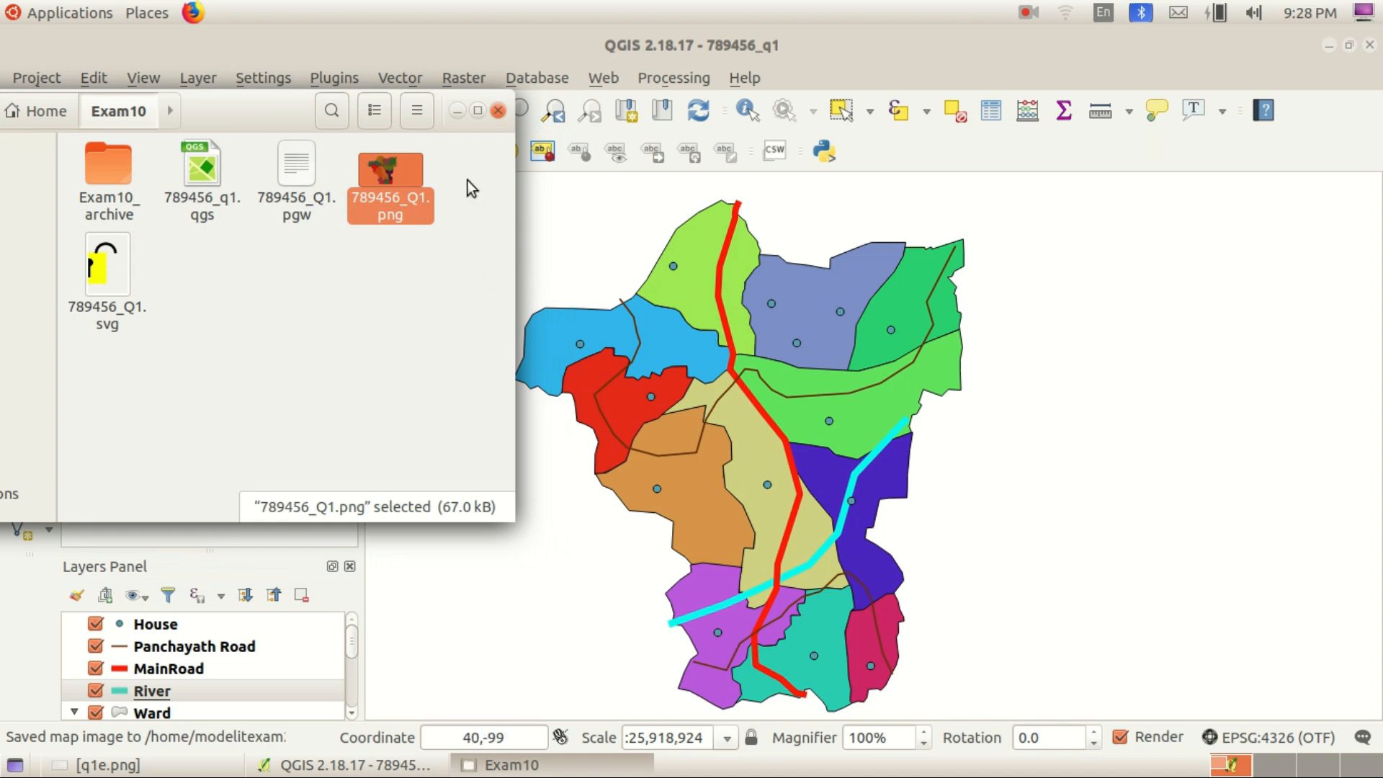
left_click_drag(274, 110, 254, 119)
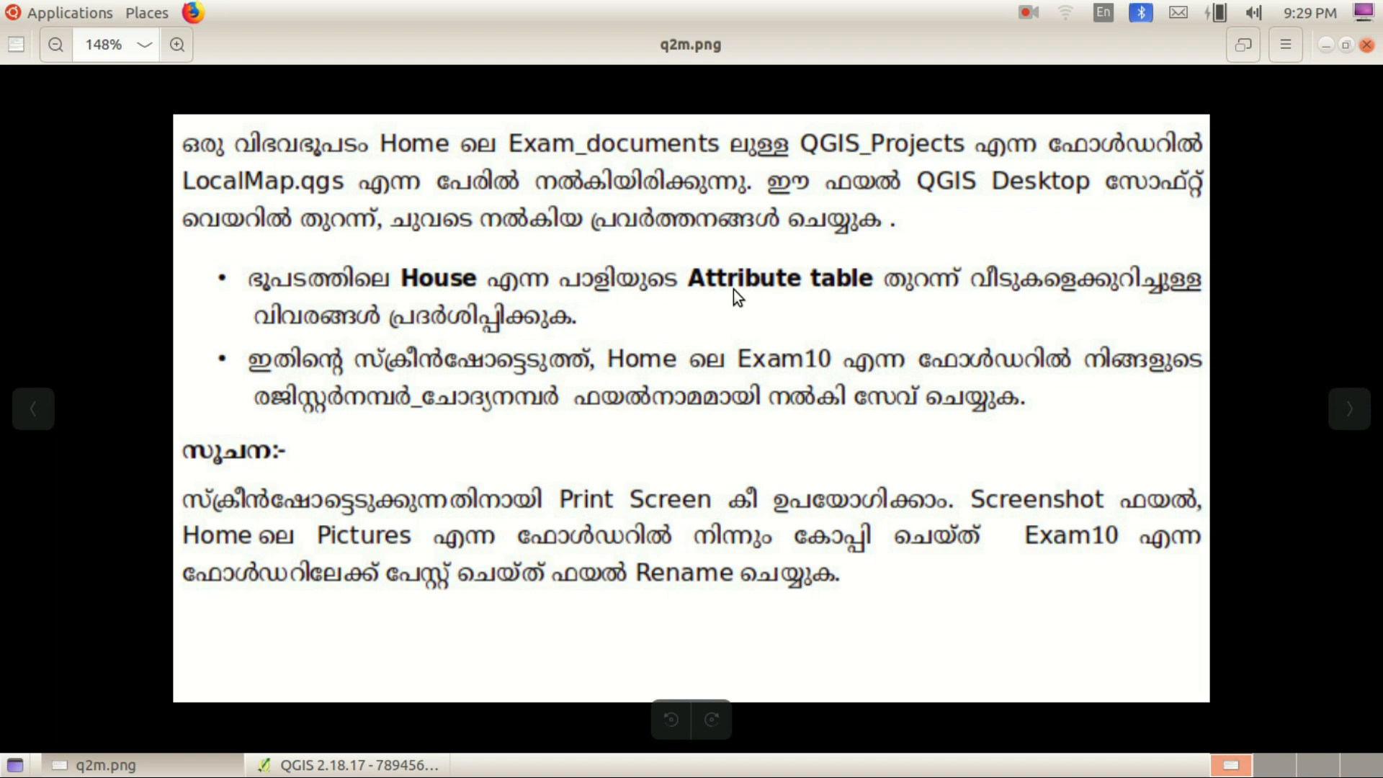
Read the q2m.png instructions about the House layer's attribute table and the screenshot required in Exam10
scroll(786, 301, "up", 2)
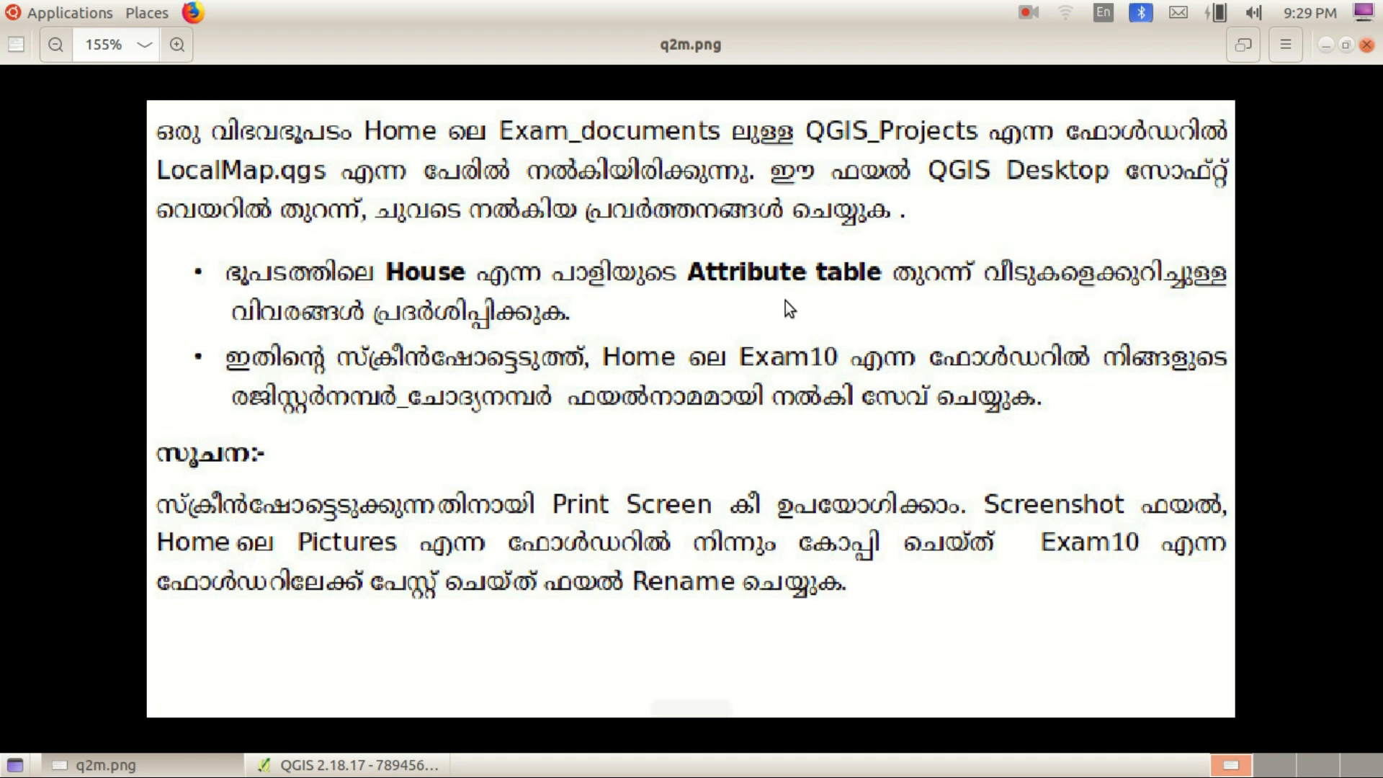
scroll(785, 300, "down", 1)
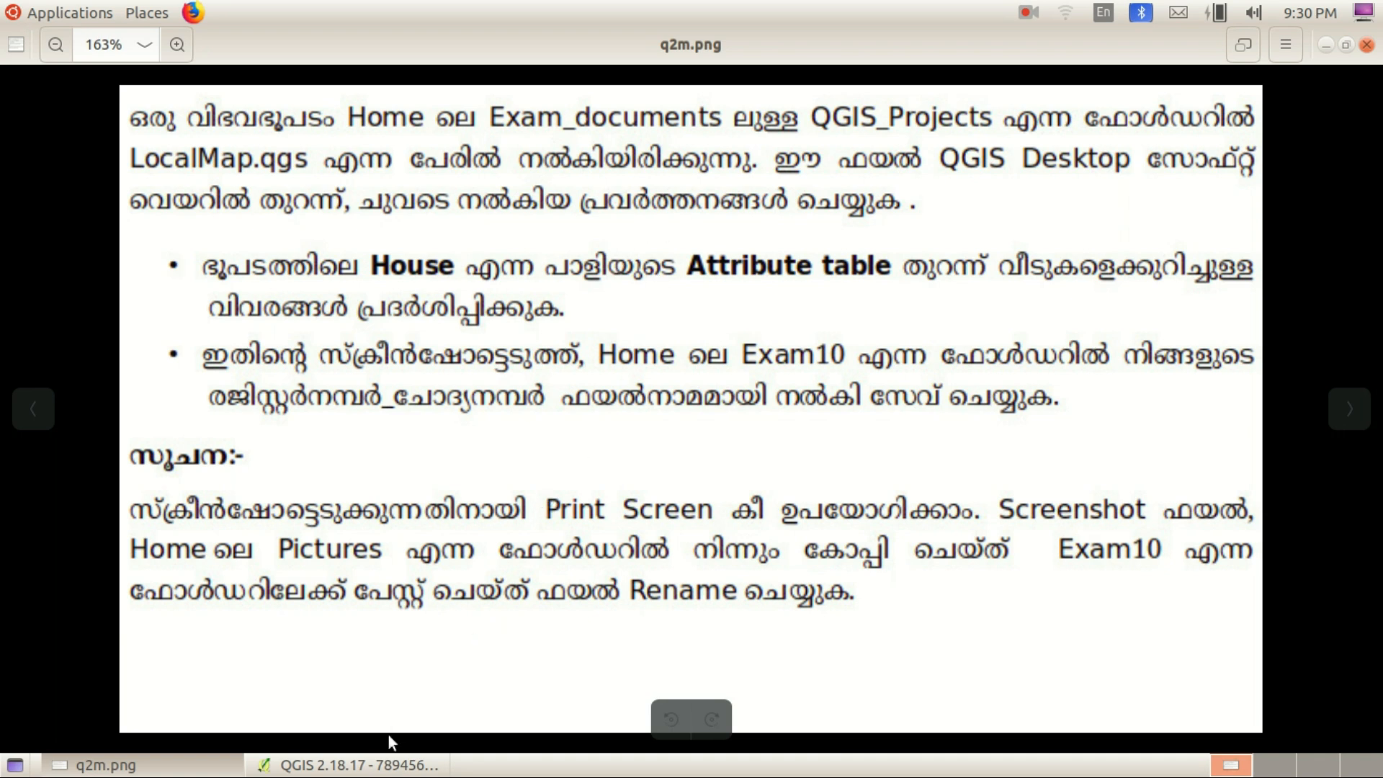
Close the finished QGIS project, set q2m.png aside, and start a fresh QGIS Desktop session without the startup tips
left_click(389, 765)
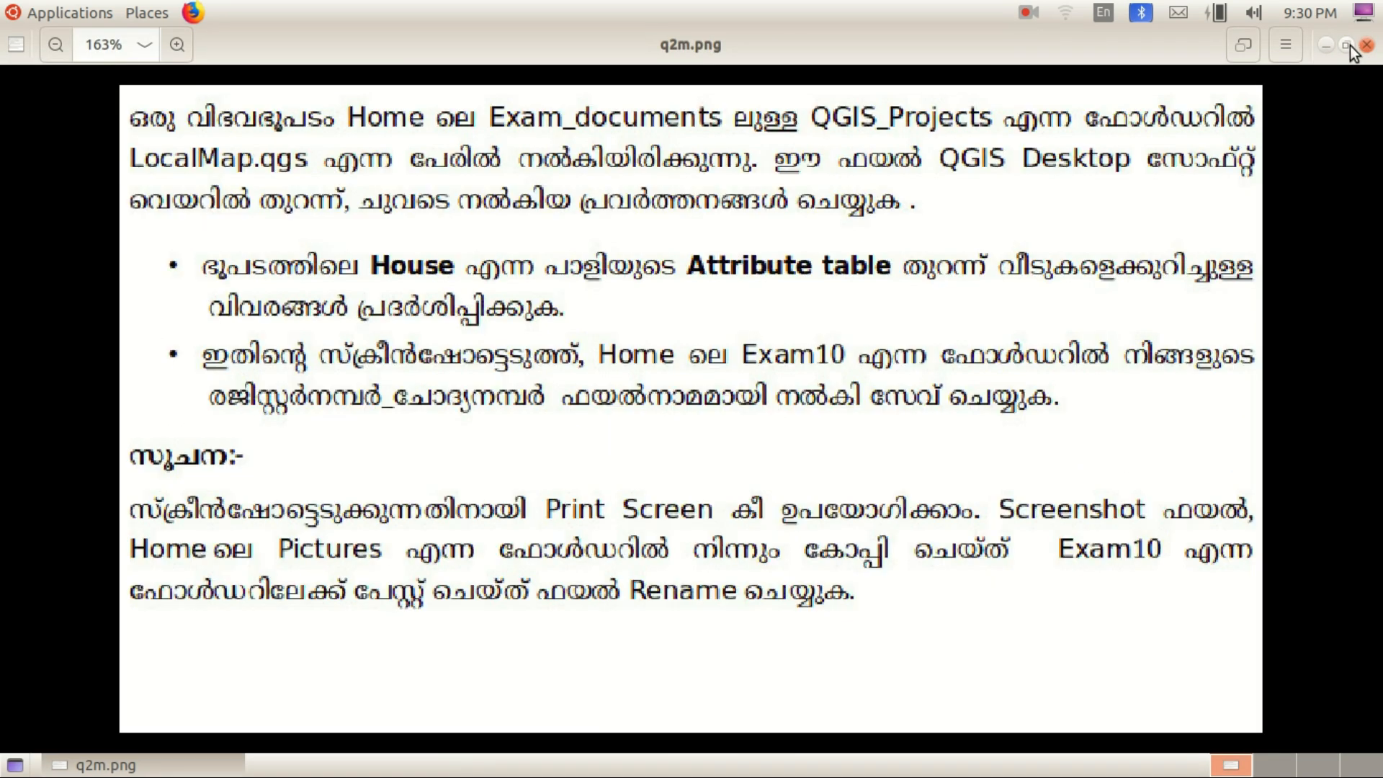
left_click(1369, 45)
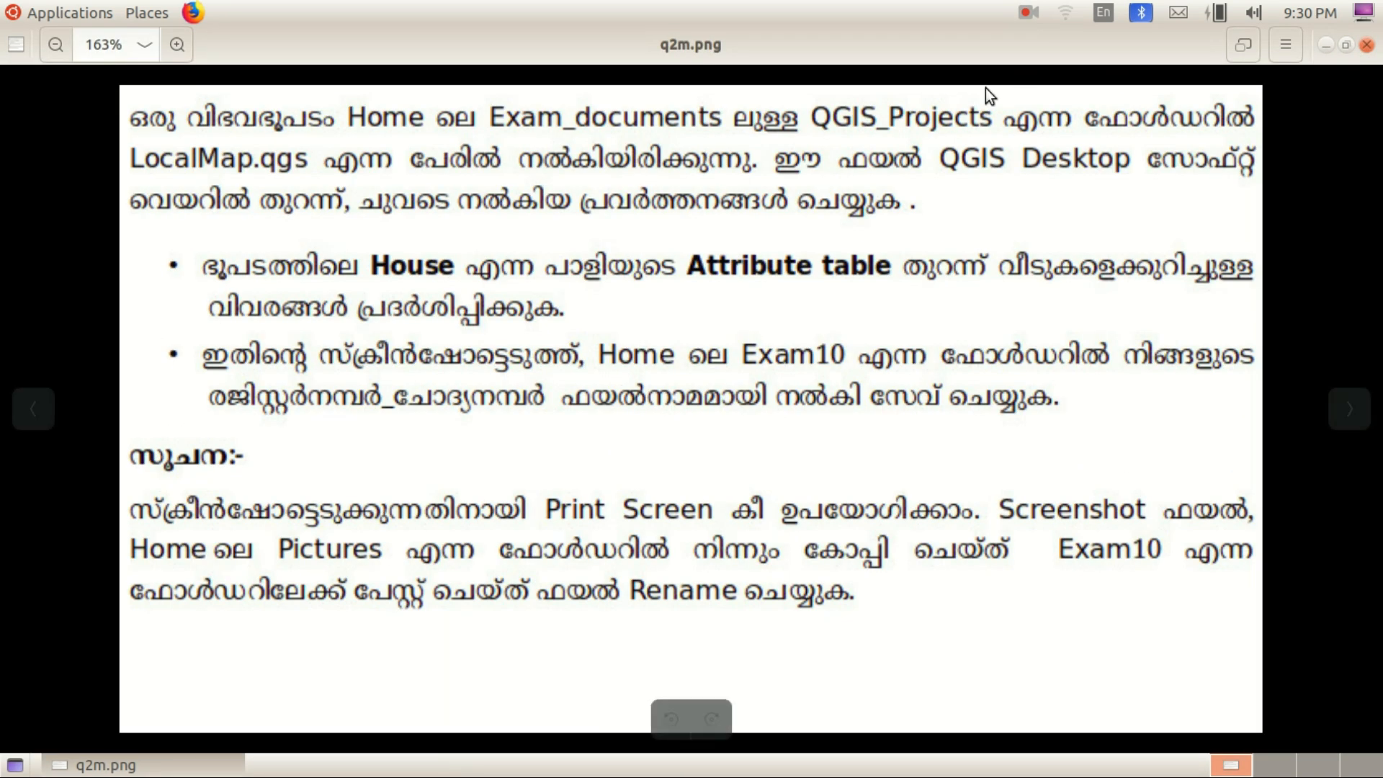
left_click(1324, 48)
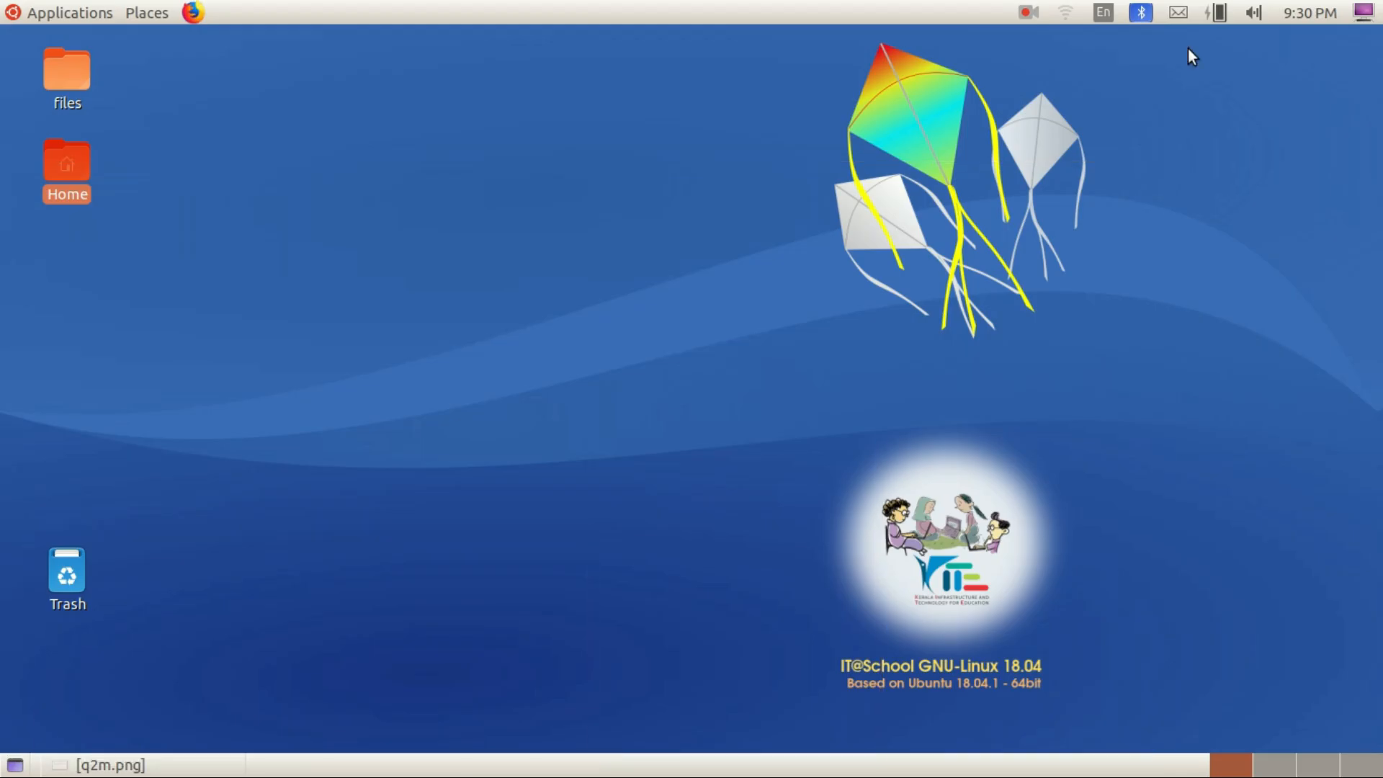
left_click(79, 9)
mouse_move(83, 75)
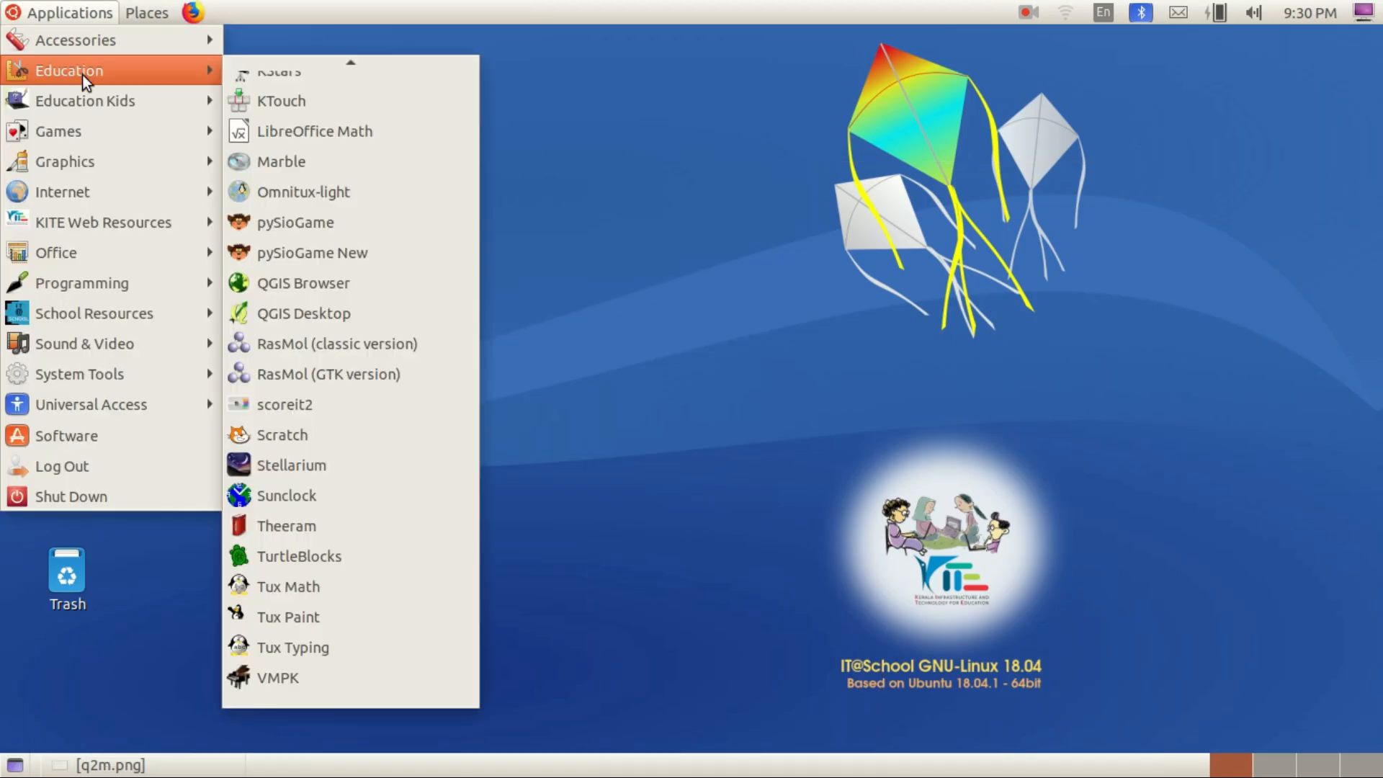
left_click(365, 317)
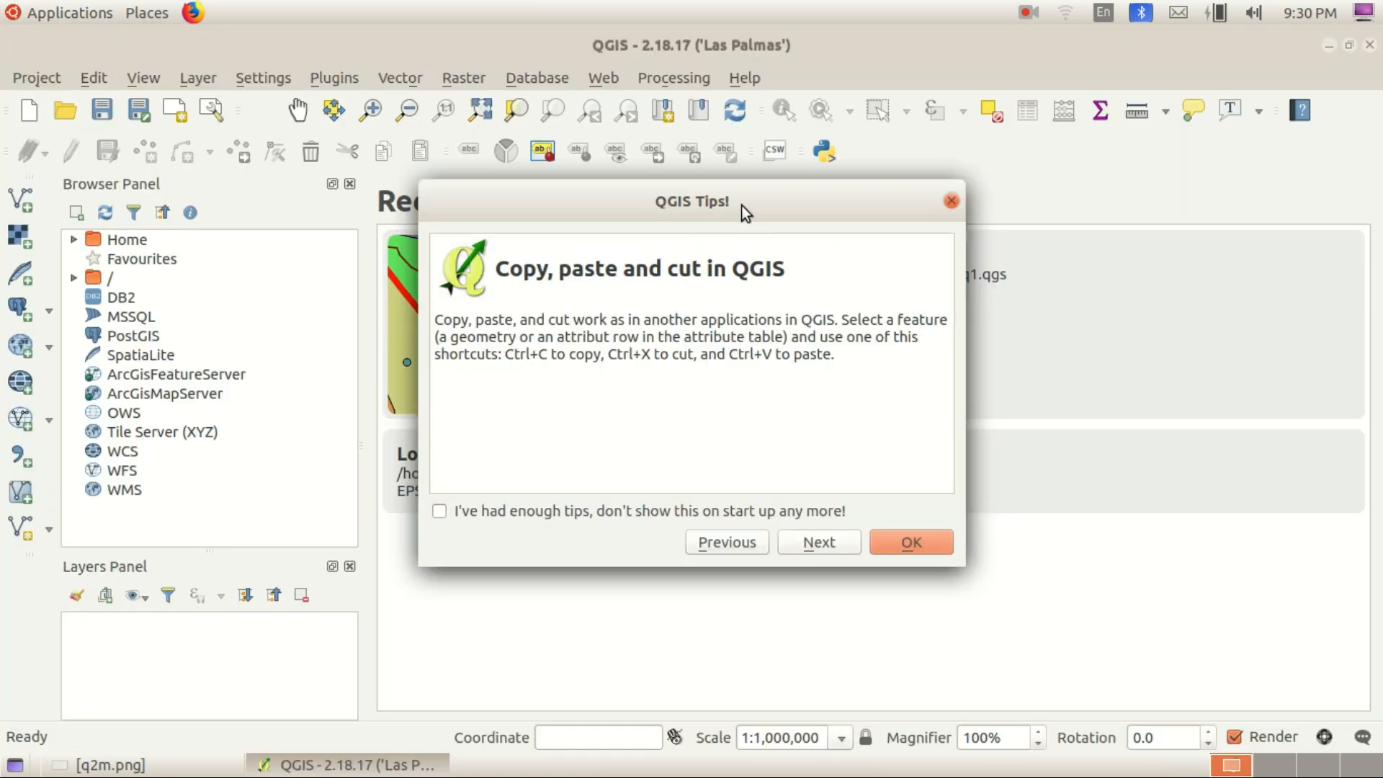
left_click(894, 536)
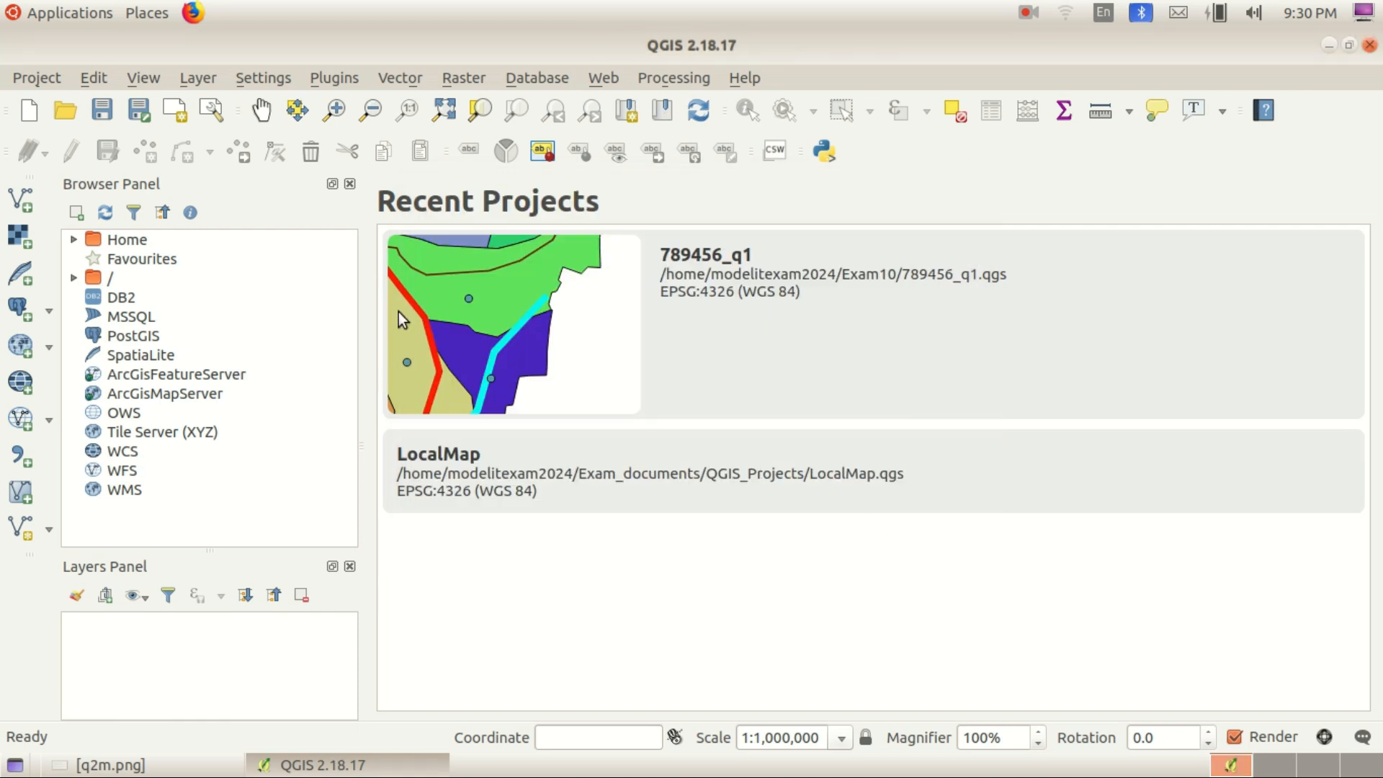
Open the project LocalMap.qgs from the QGIS_Projects folder inside Exam_documents in Home, checking the location against q2m.png
left_click(38, 76)
left_click(49, 122)
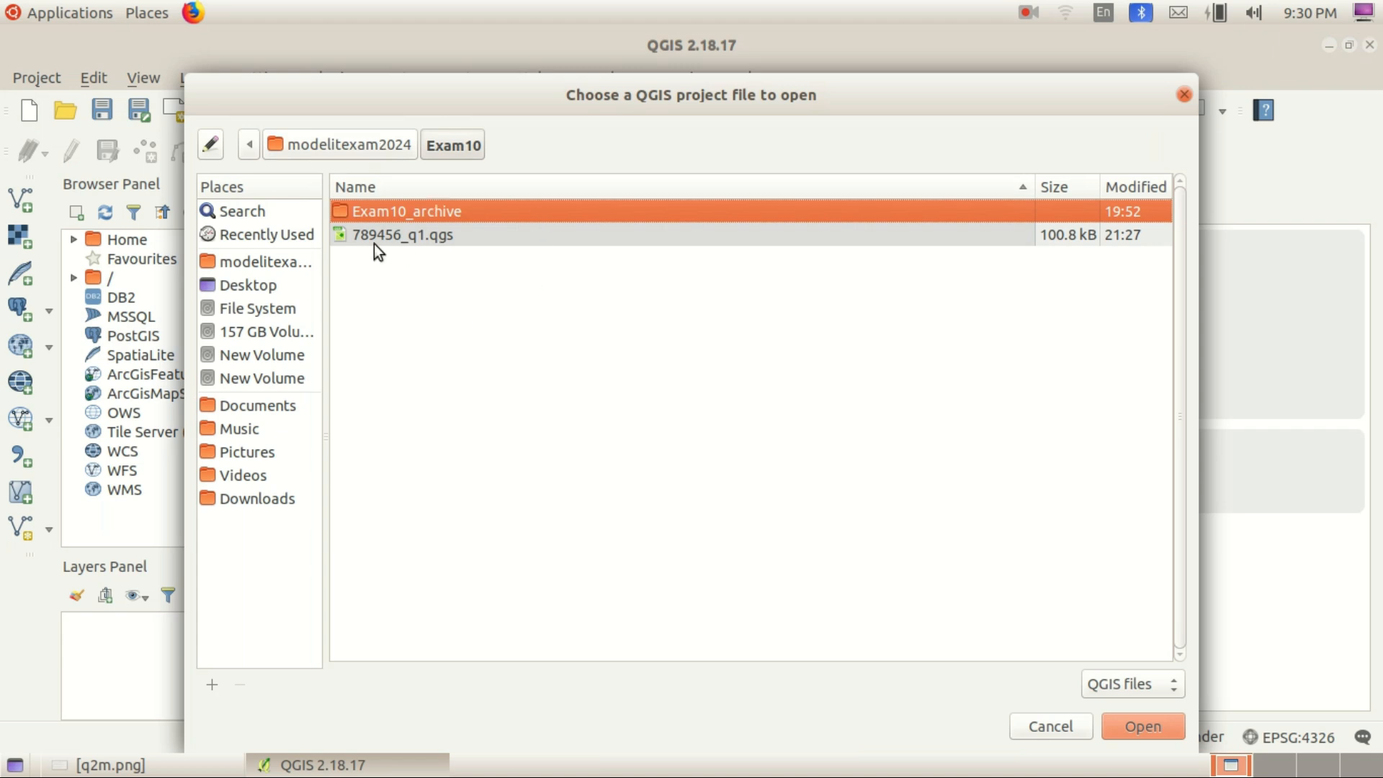
left_click(266, 259)
double_click(391, 301)
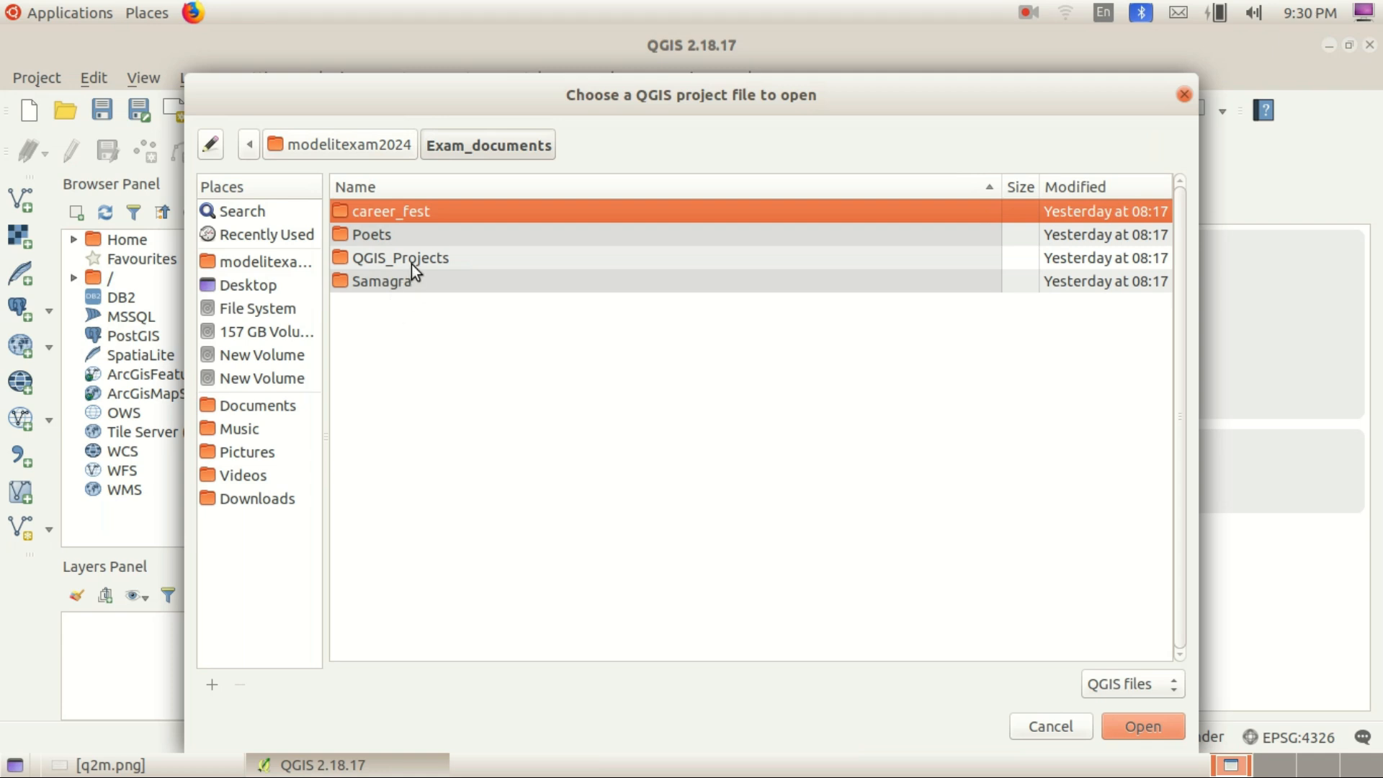
left_click(130, 765)
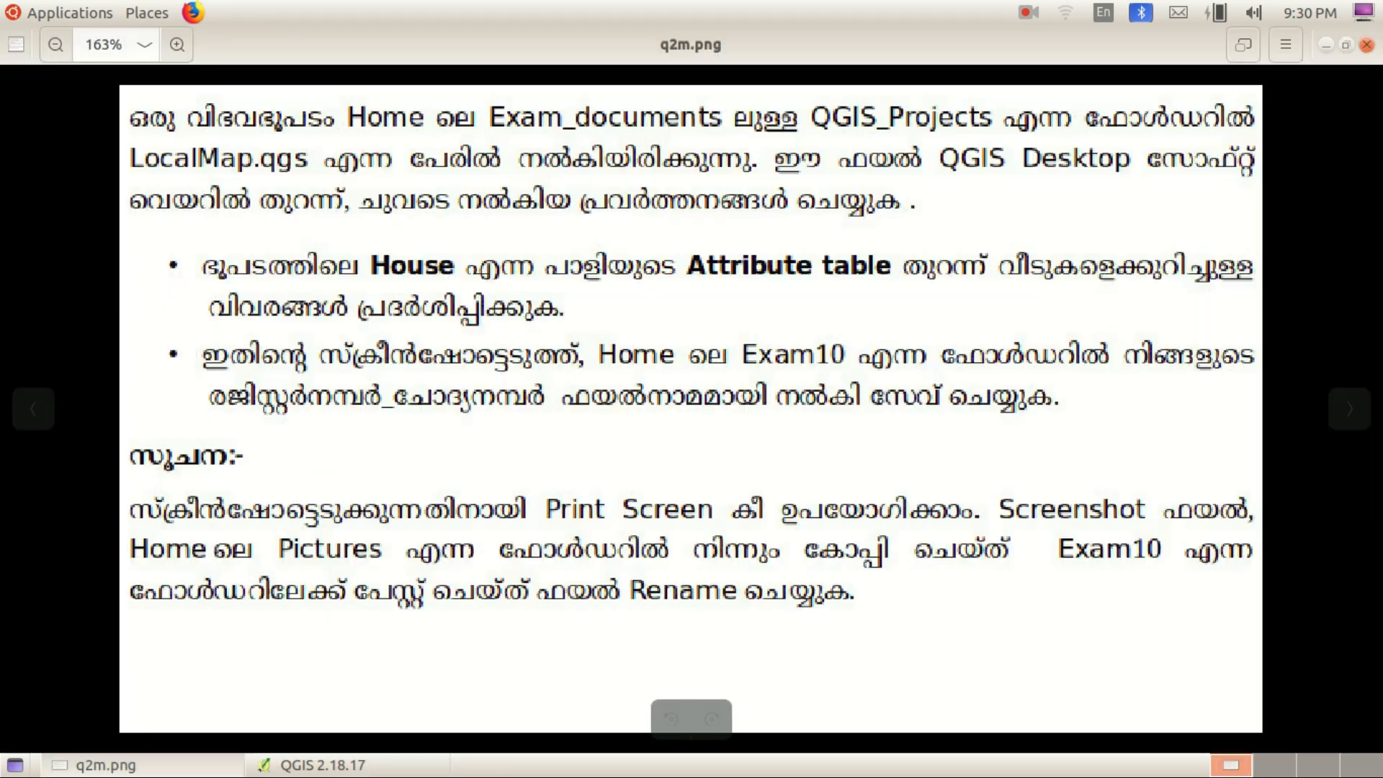
left_click(161, 762)
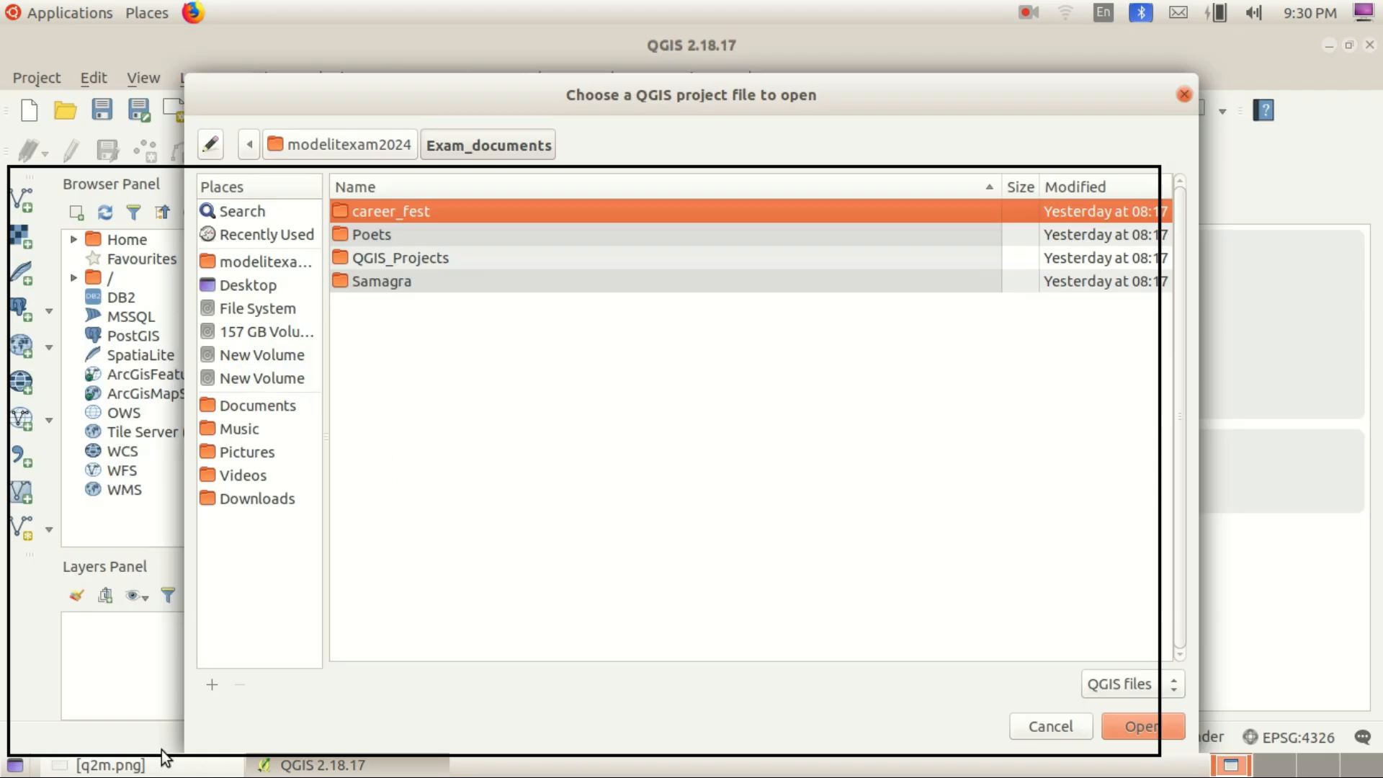
left_click(430, 256)
double_click(432, 258)
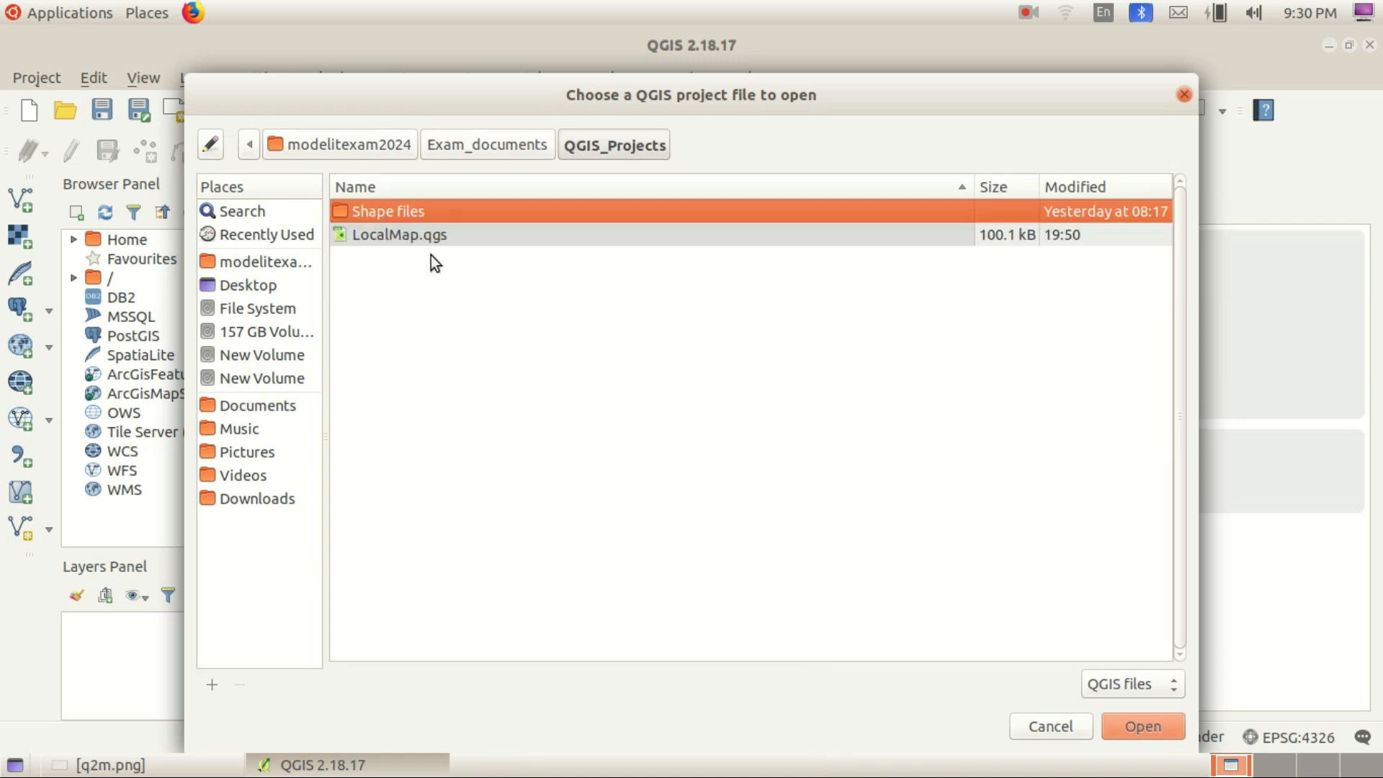
left_click(416, 242)
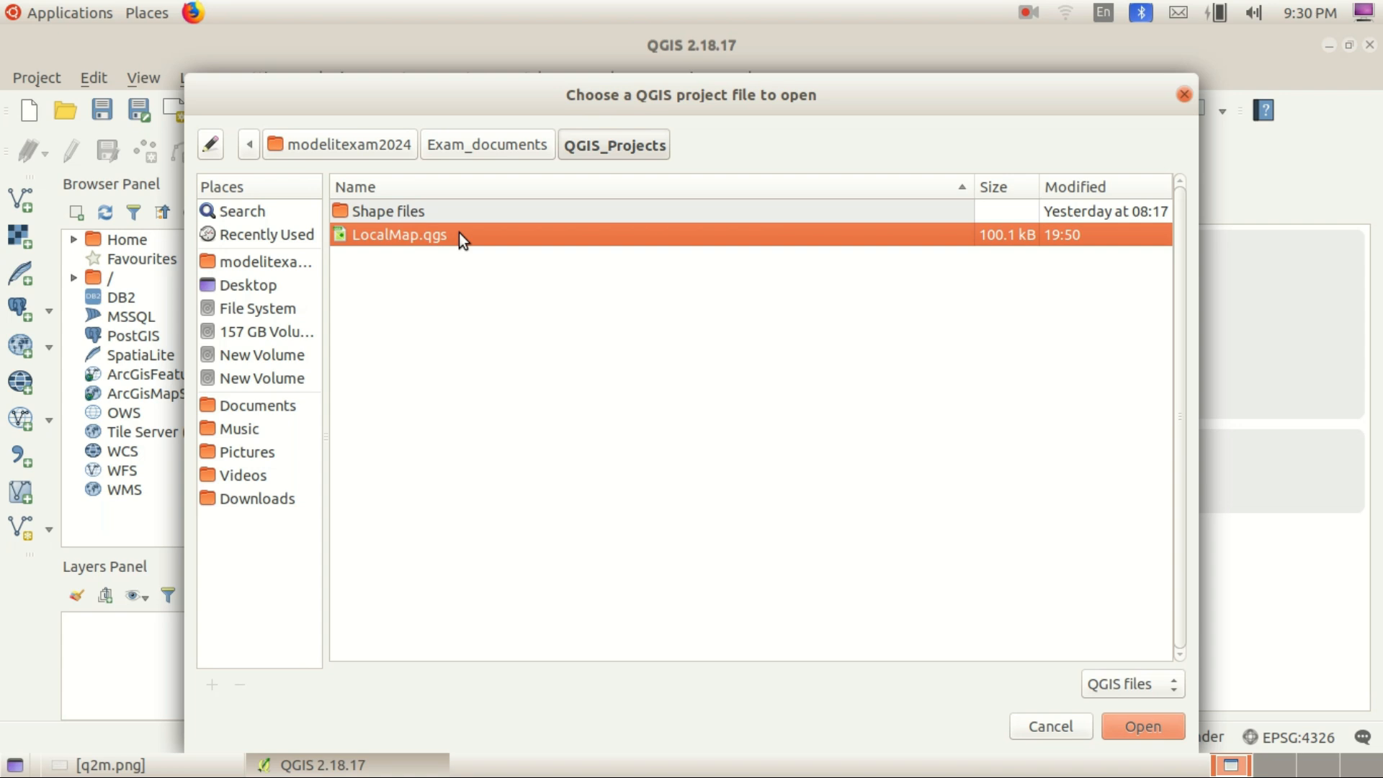
double_click(435, 236)
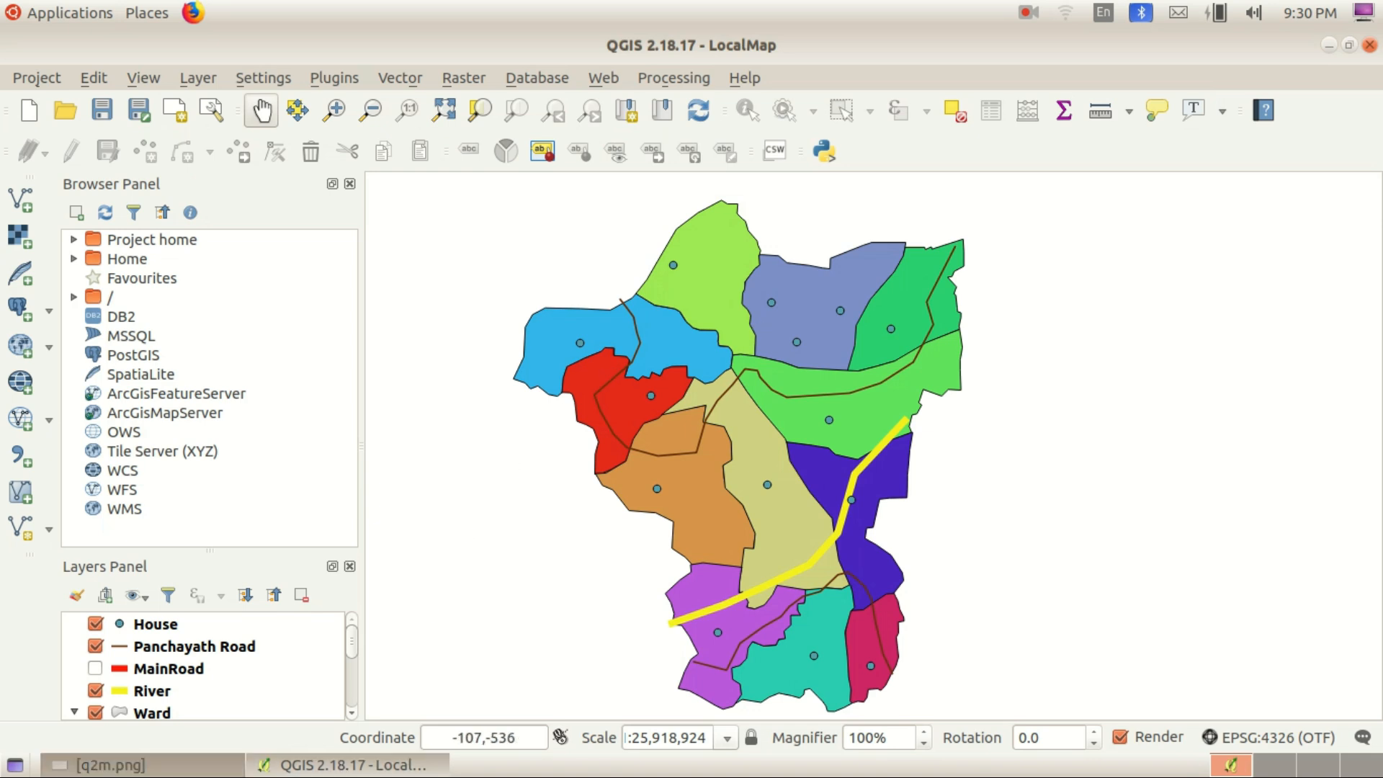
Recheck the attribute table instruction in q2m.png, open the House layer's attribute table in QGIS and reposition its window over the map
left_click(143, 765)
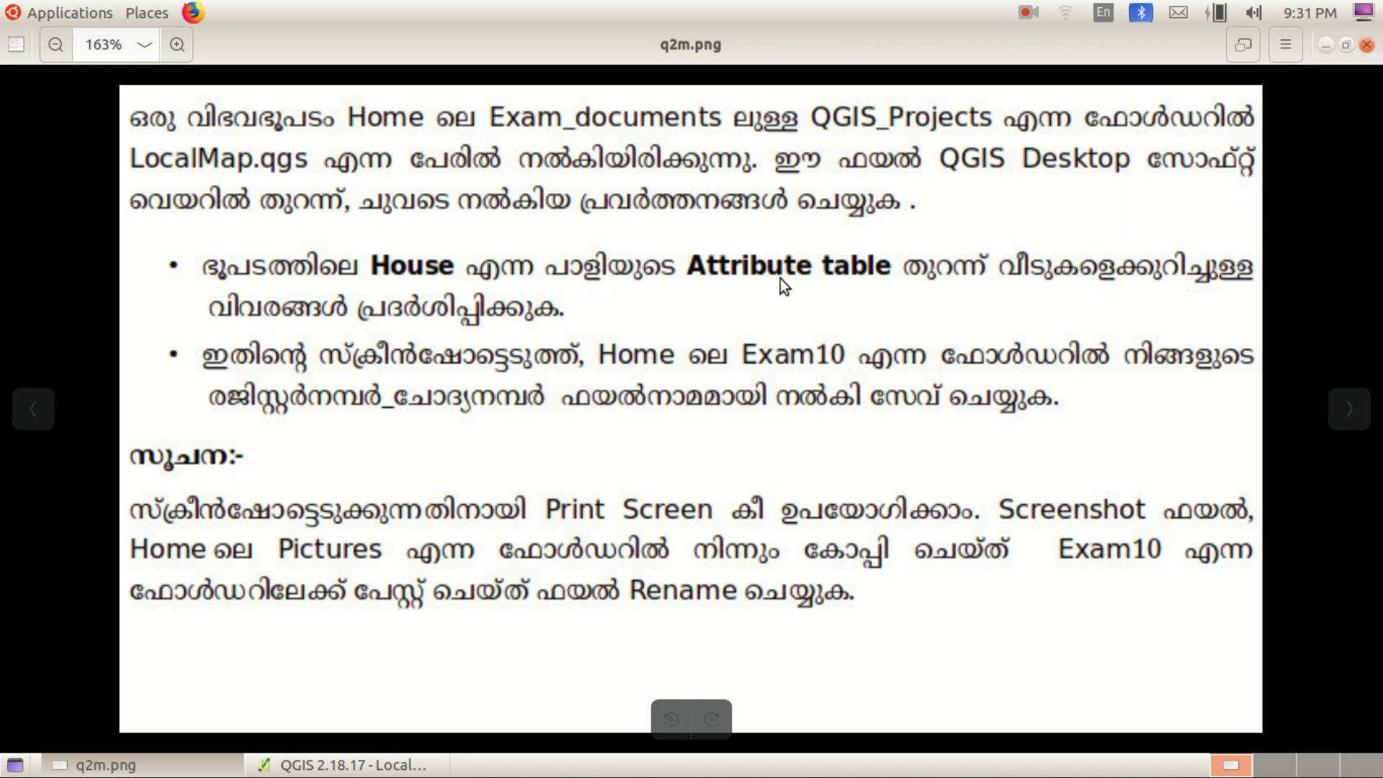
key("alt+Tab")
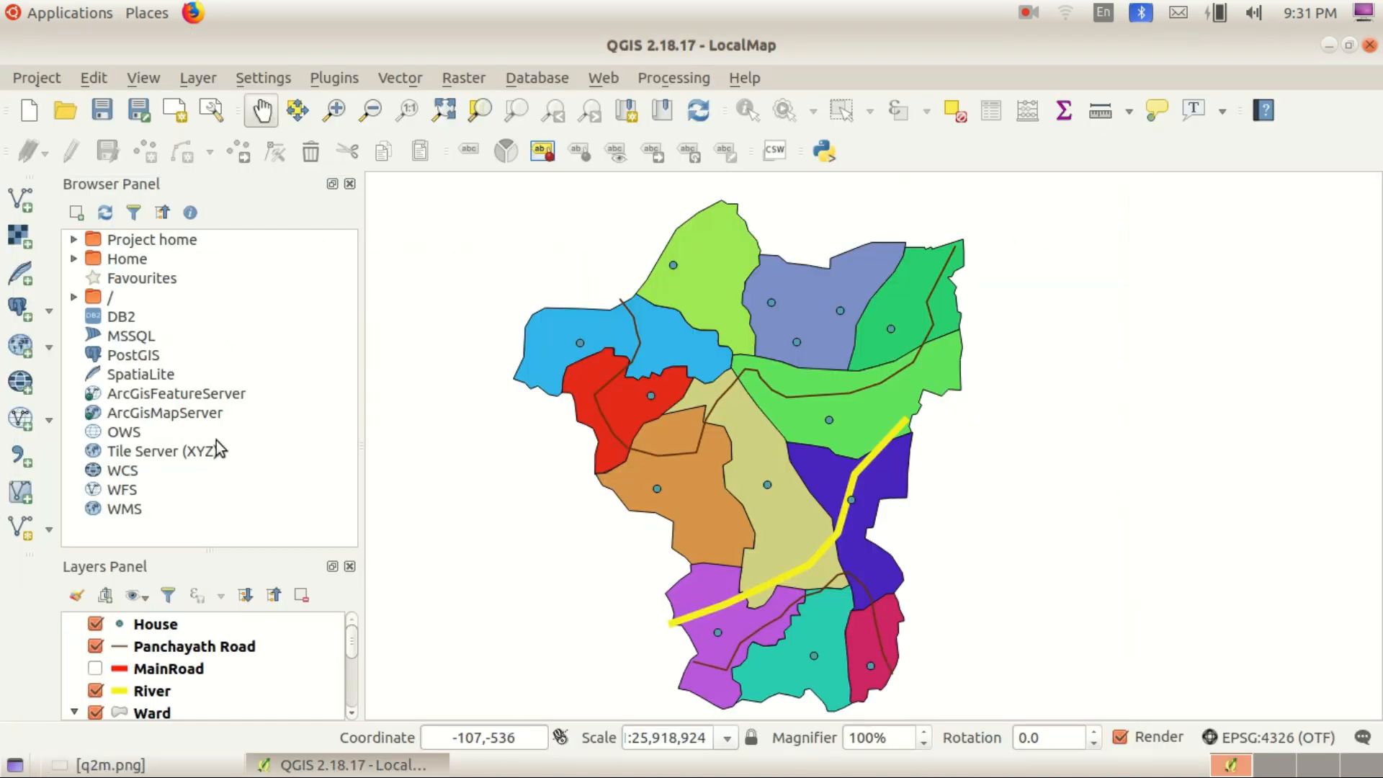
left_click(180, 624)
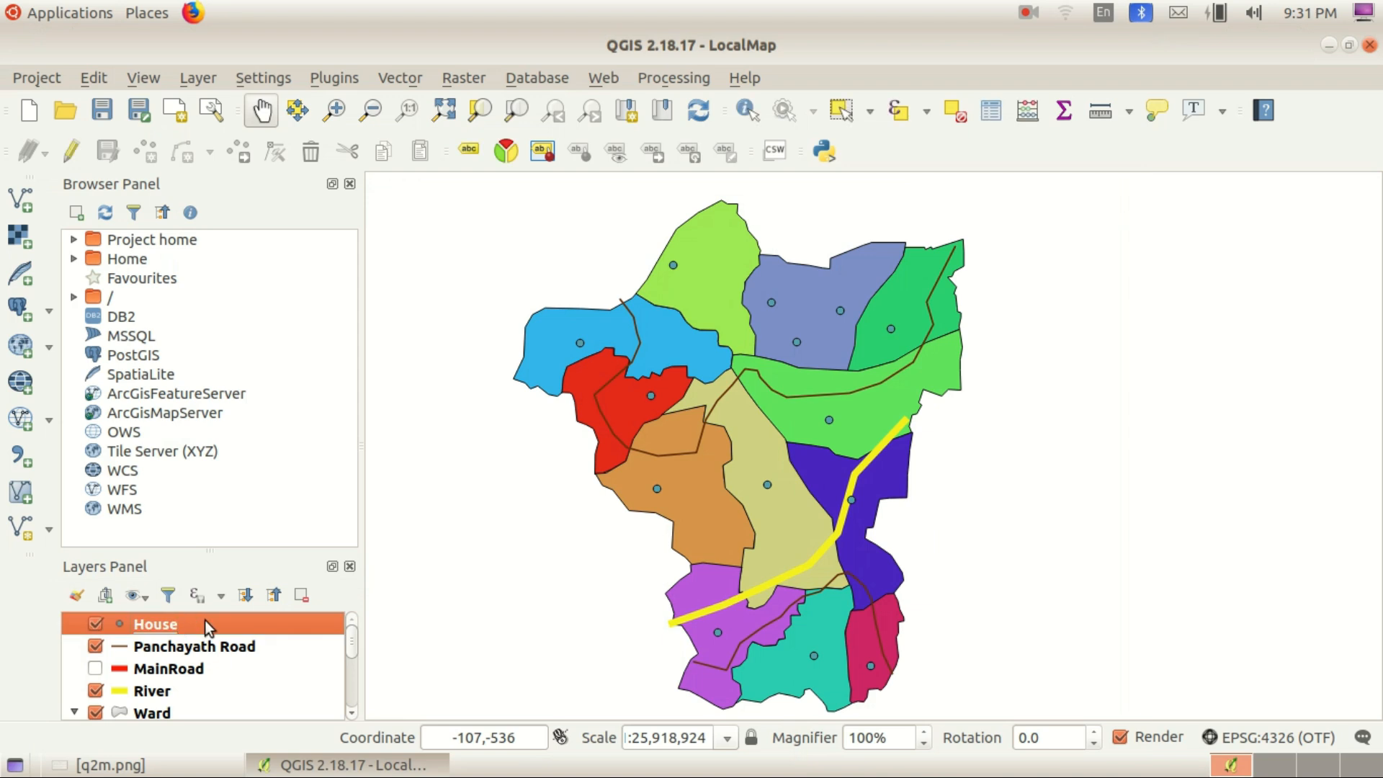
right_click(205, 621)
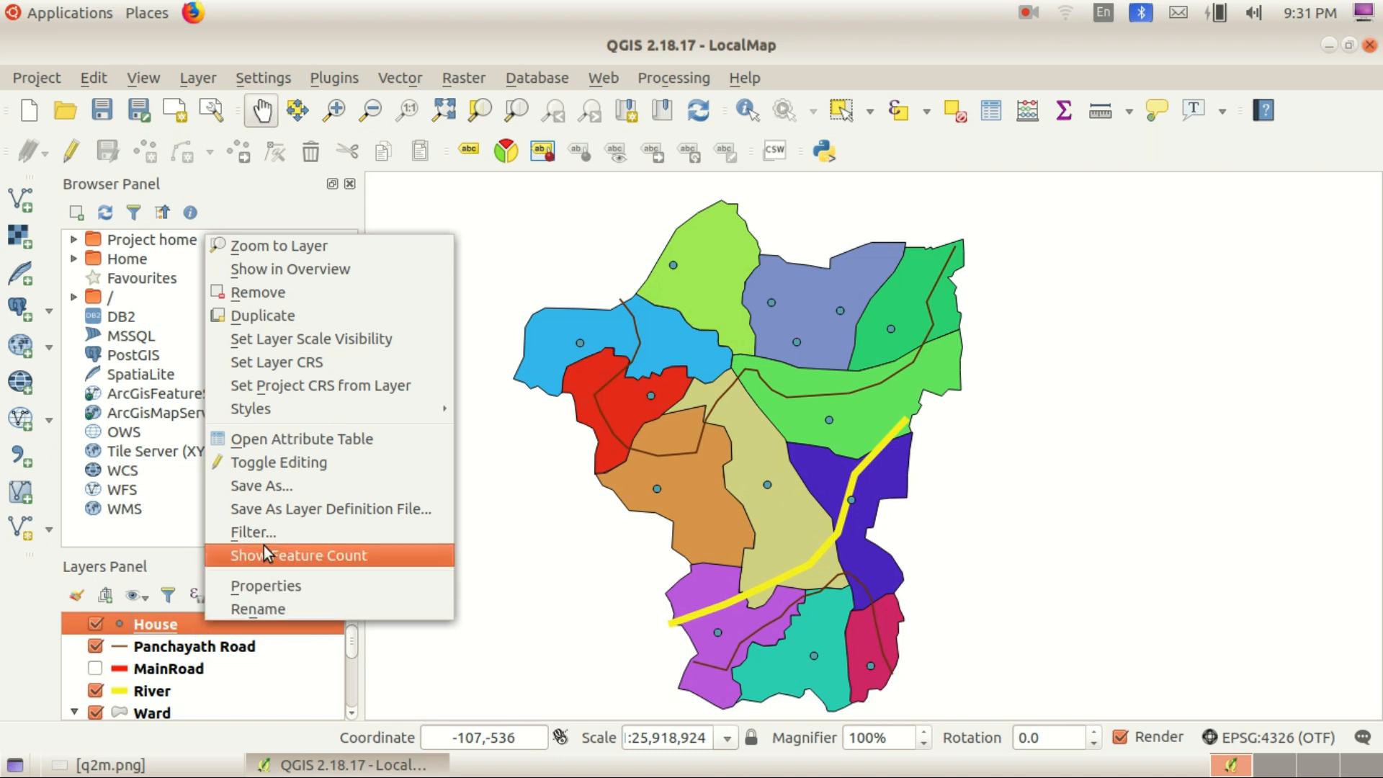
left_click(382, 439)
left_click_drag(619, 80, 747, 117)
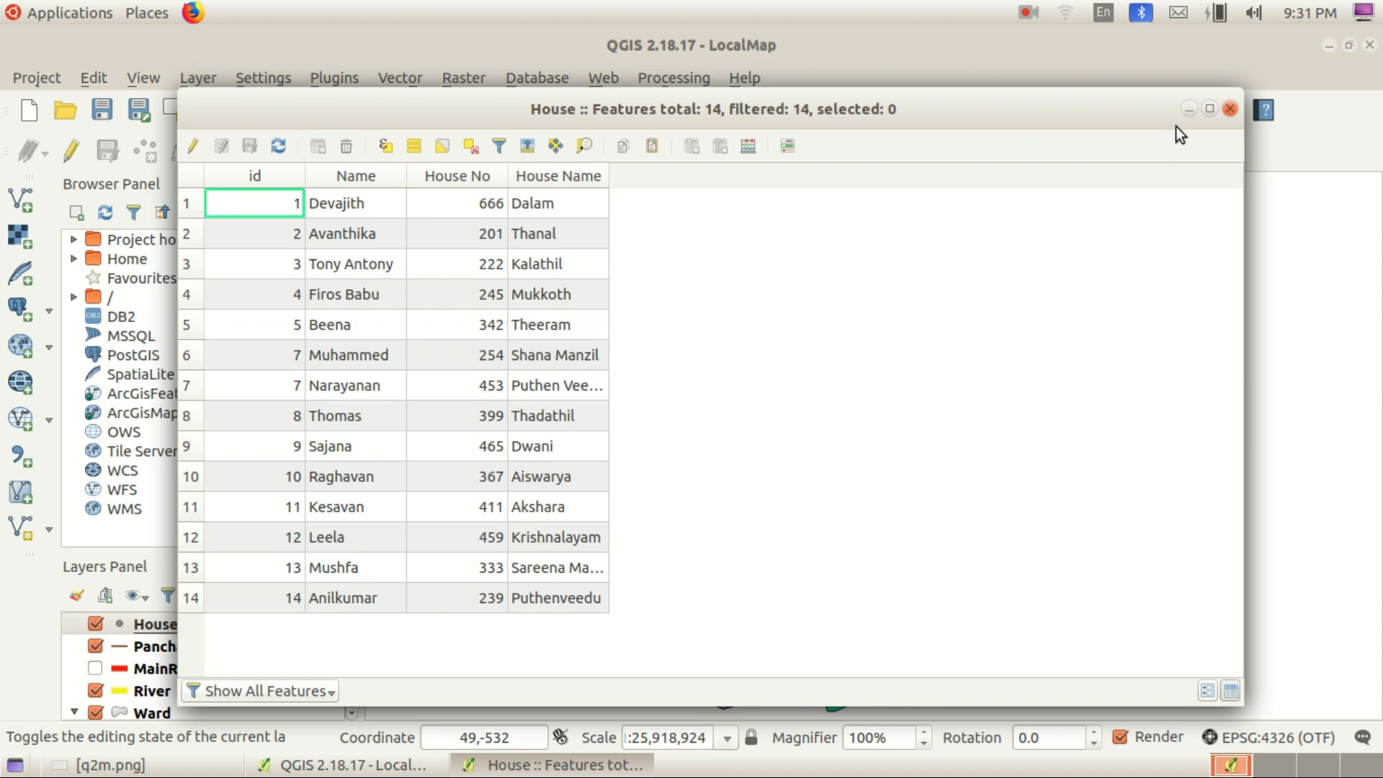
Minimize the House attribute table and QGIS windows and open the Pictures folder in Home
left_click(1188, 109)
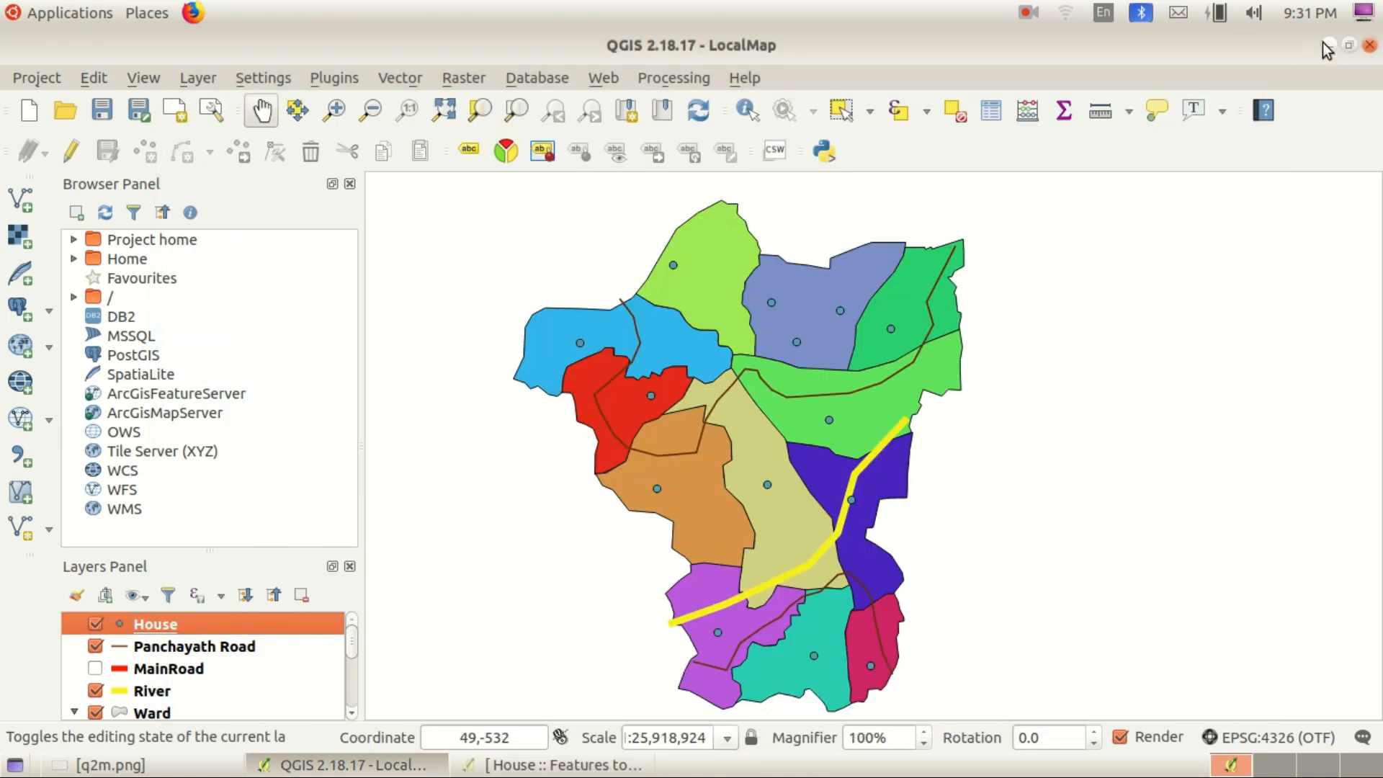
left_click(1324, 43)
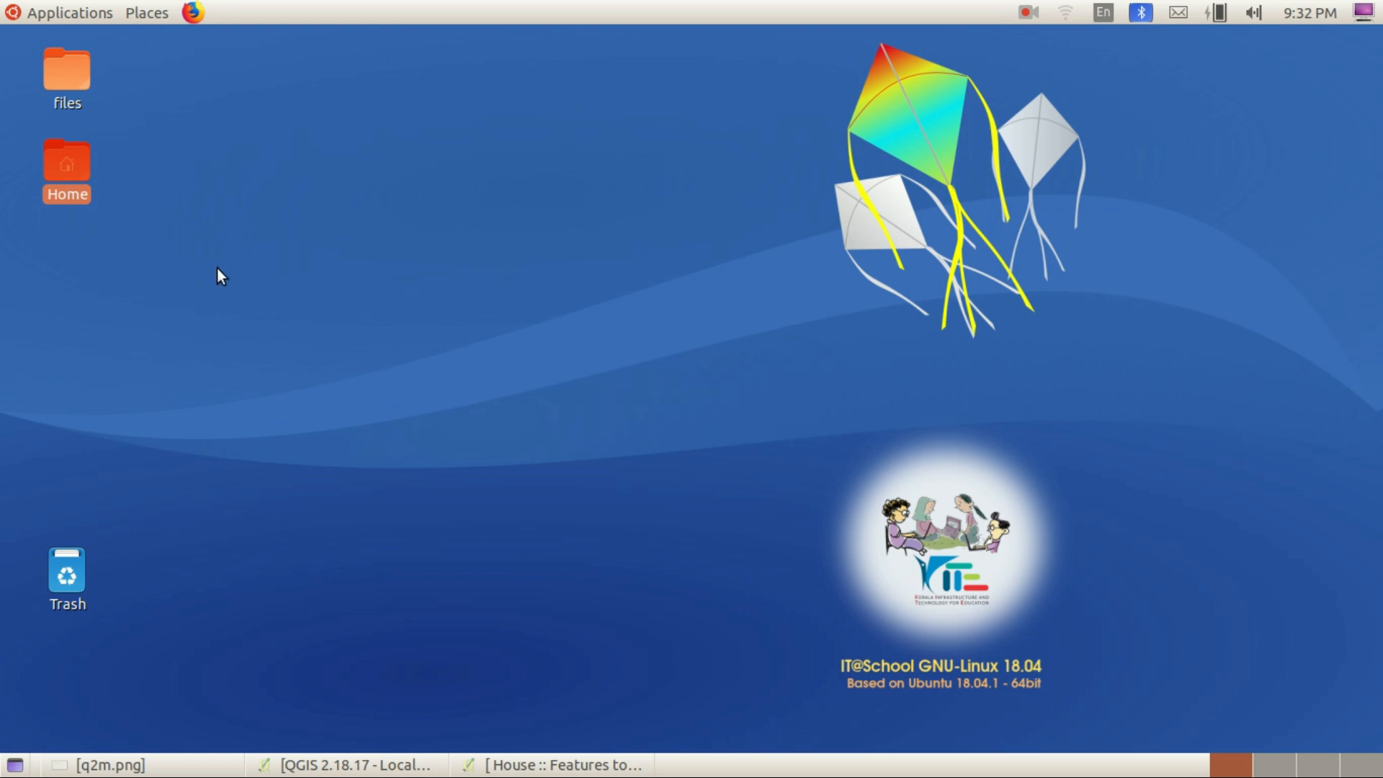
double_click(76, 182)
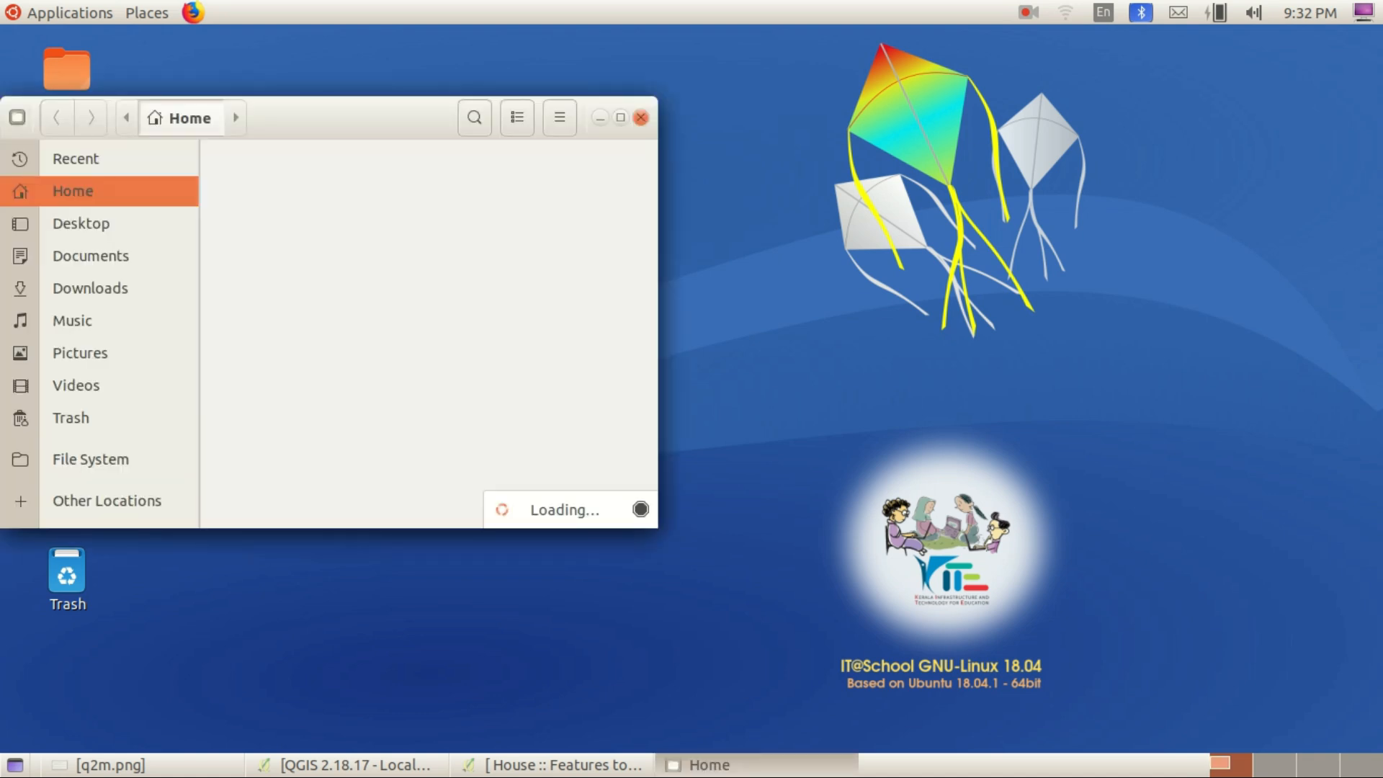
left_click(140, 345)
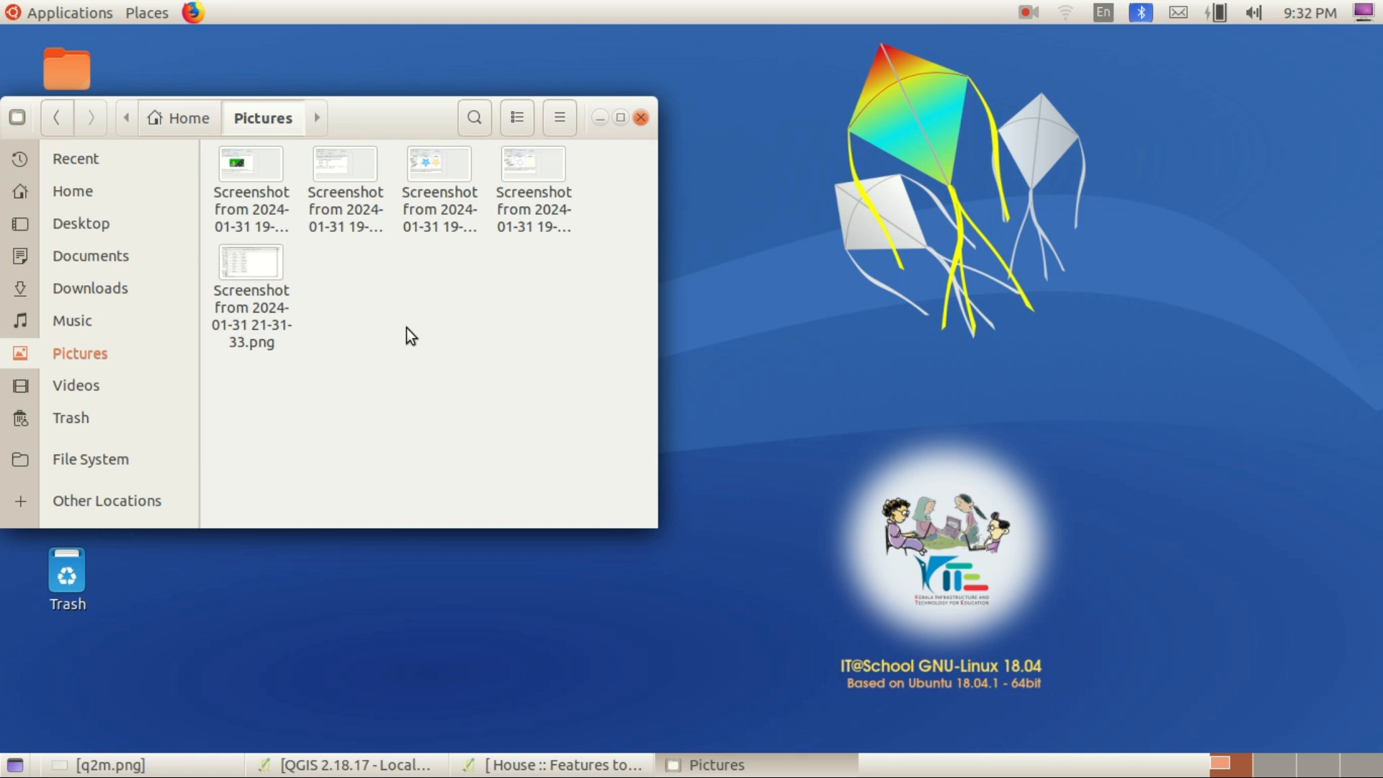
View the newest screenshot in Pictures to check that it shows the House attribute table, and close the image viewer
left_click(267, 275)
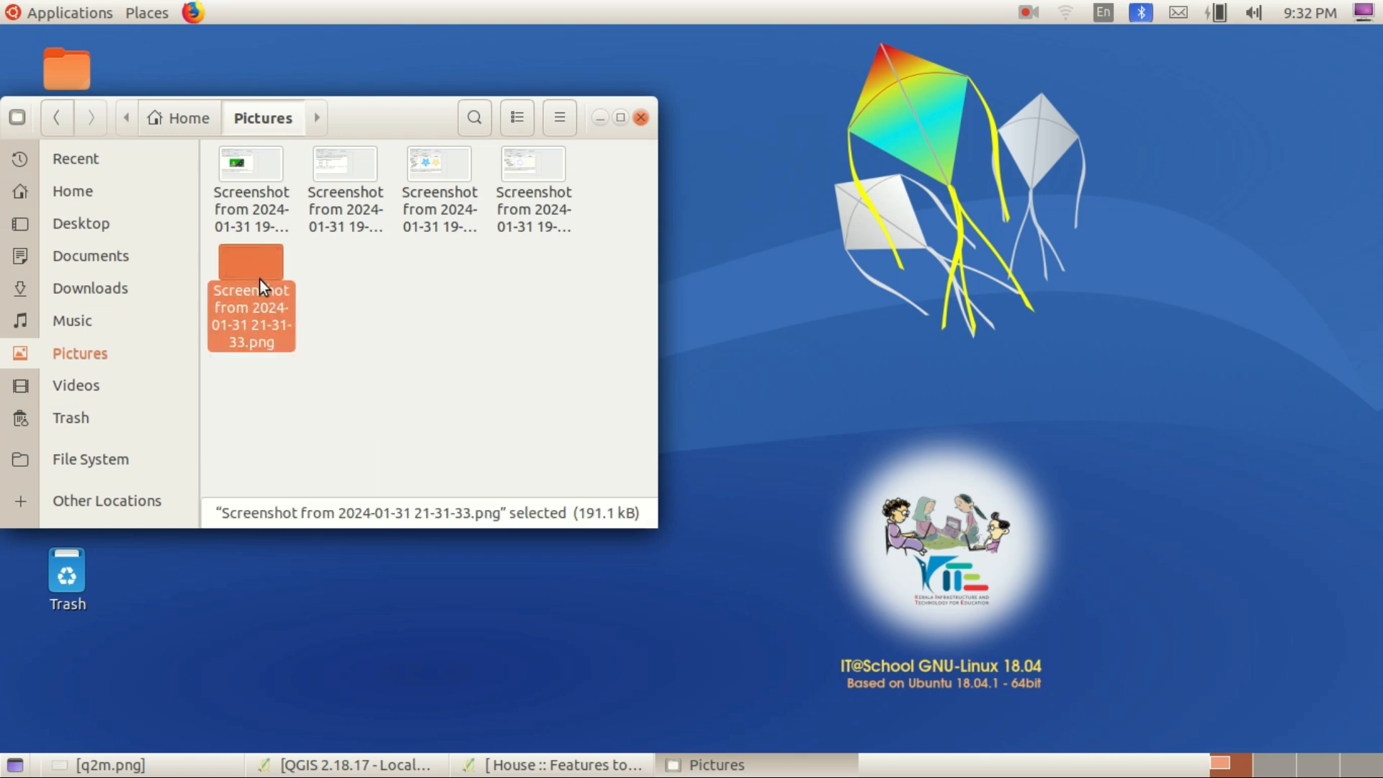
double_click(259, 279)
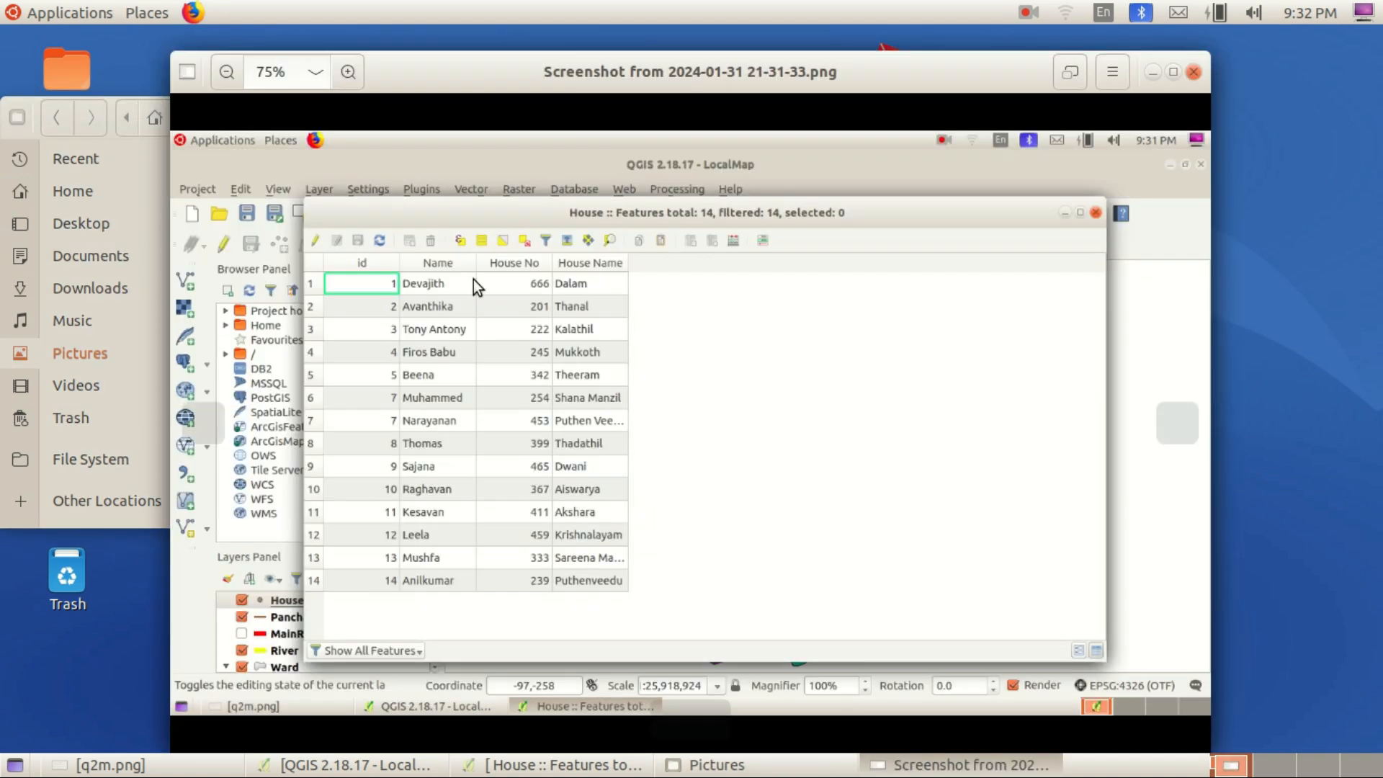
left_click(1195, 72)
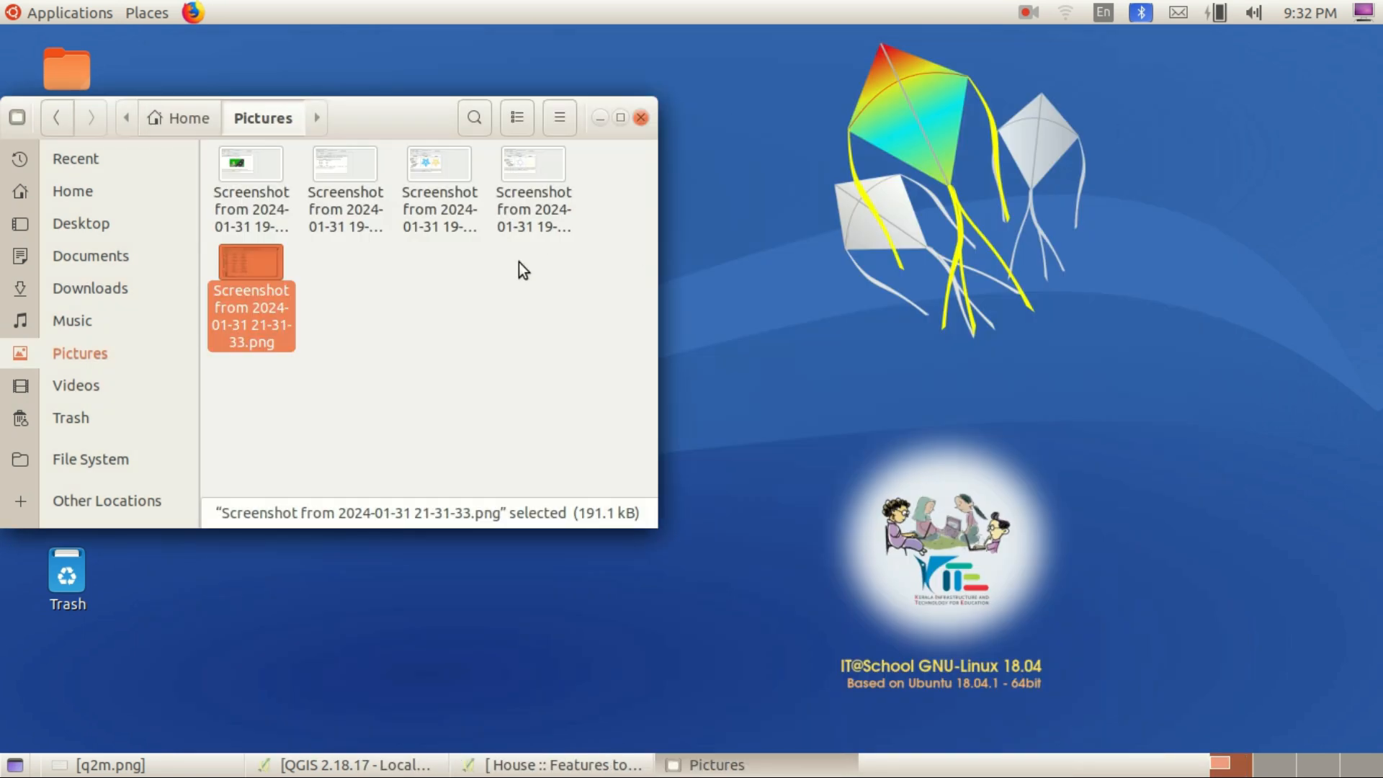
right_click(252, 279)
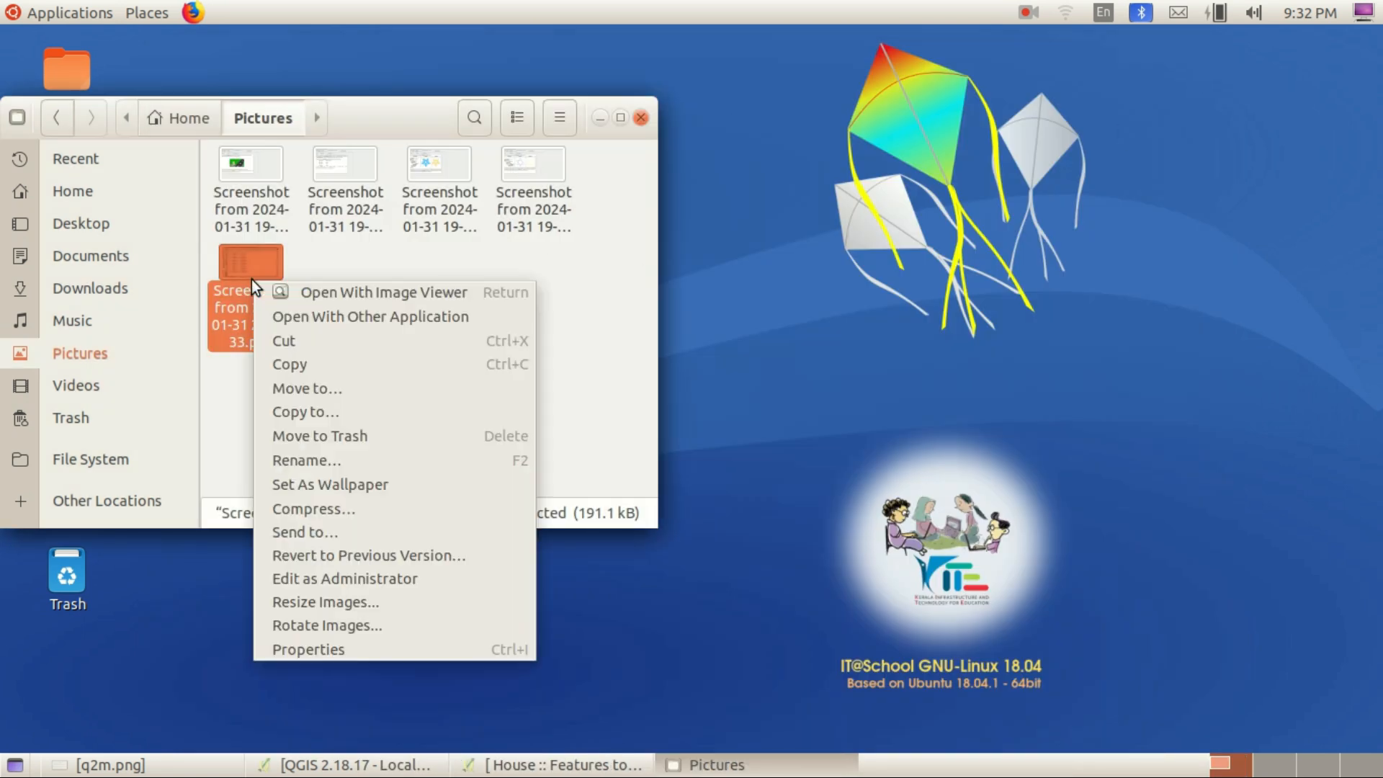
left_click(509, 256)
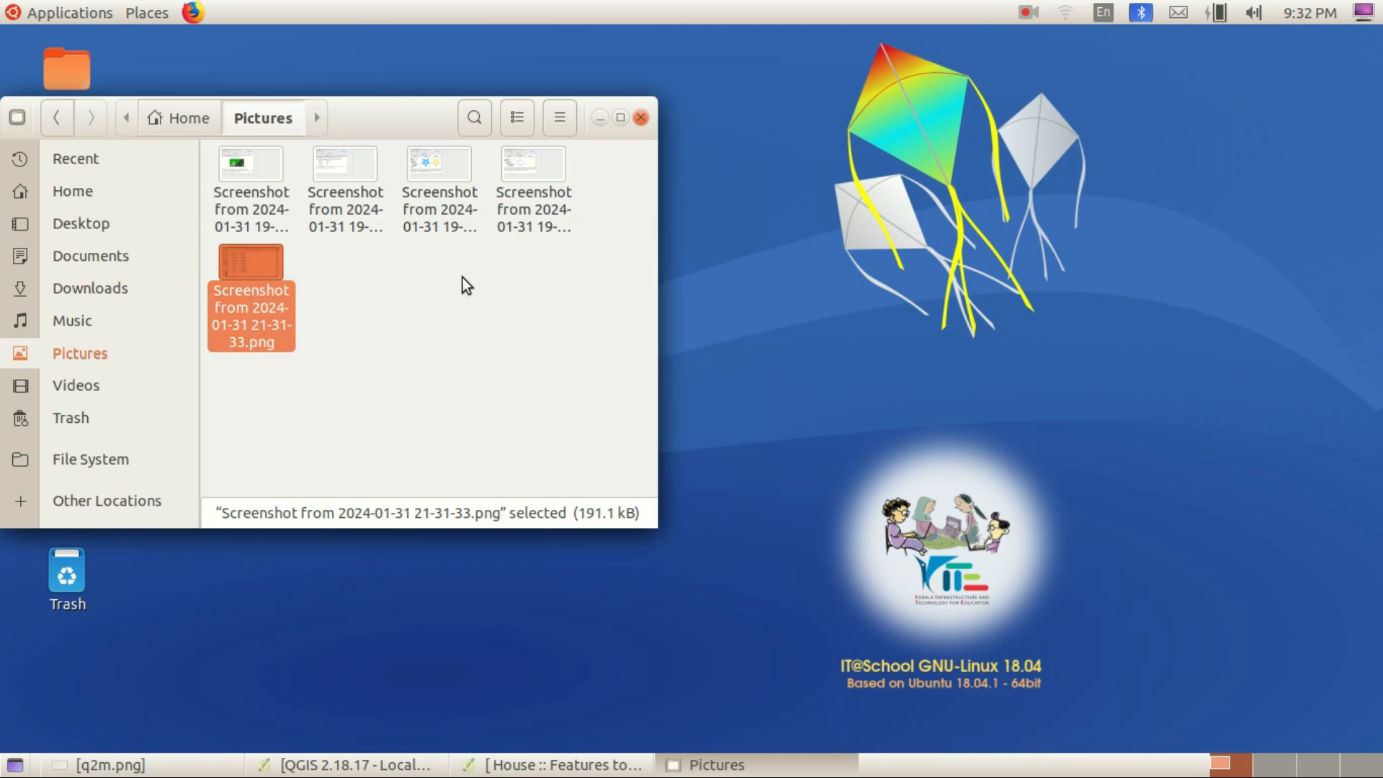
right_click(251, 286)
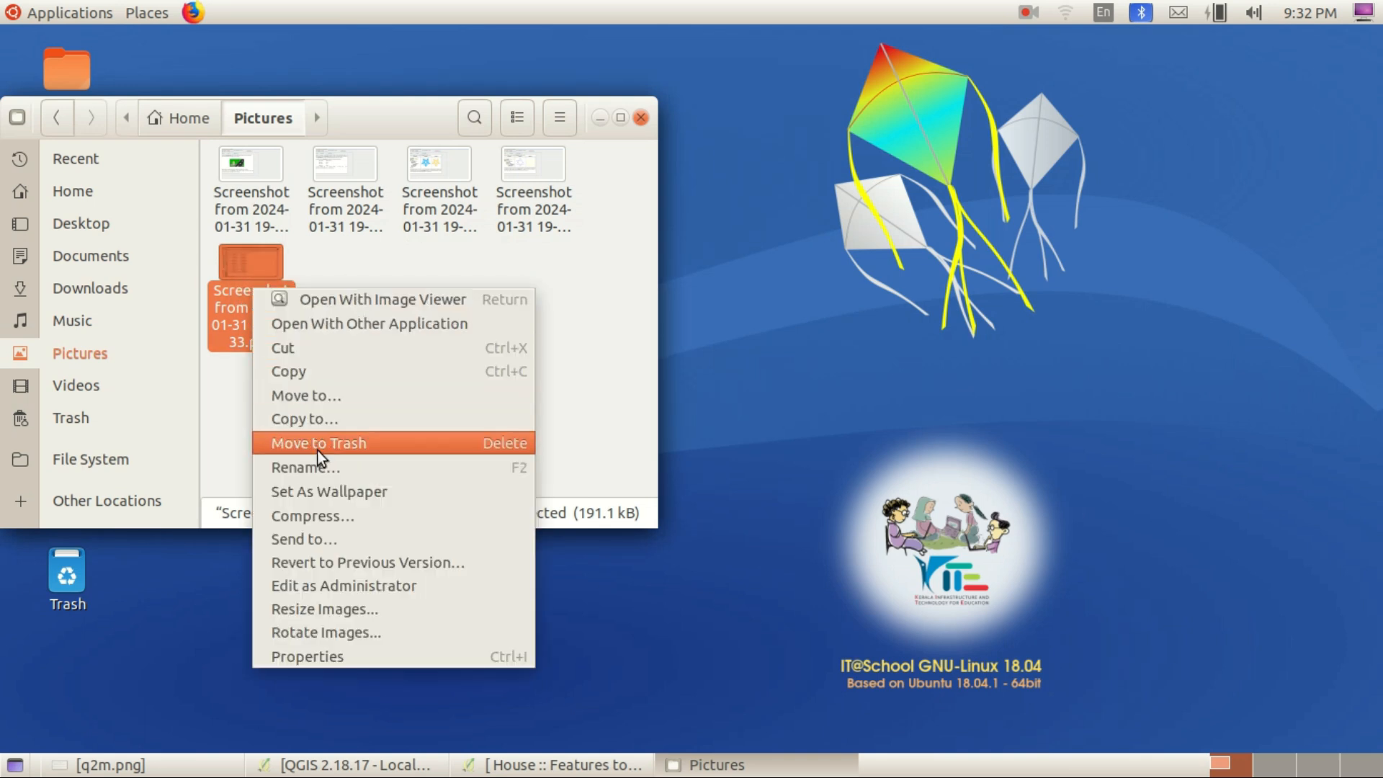
left_click(581, 461)
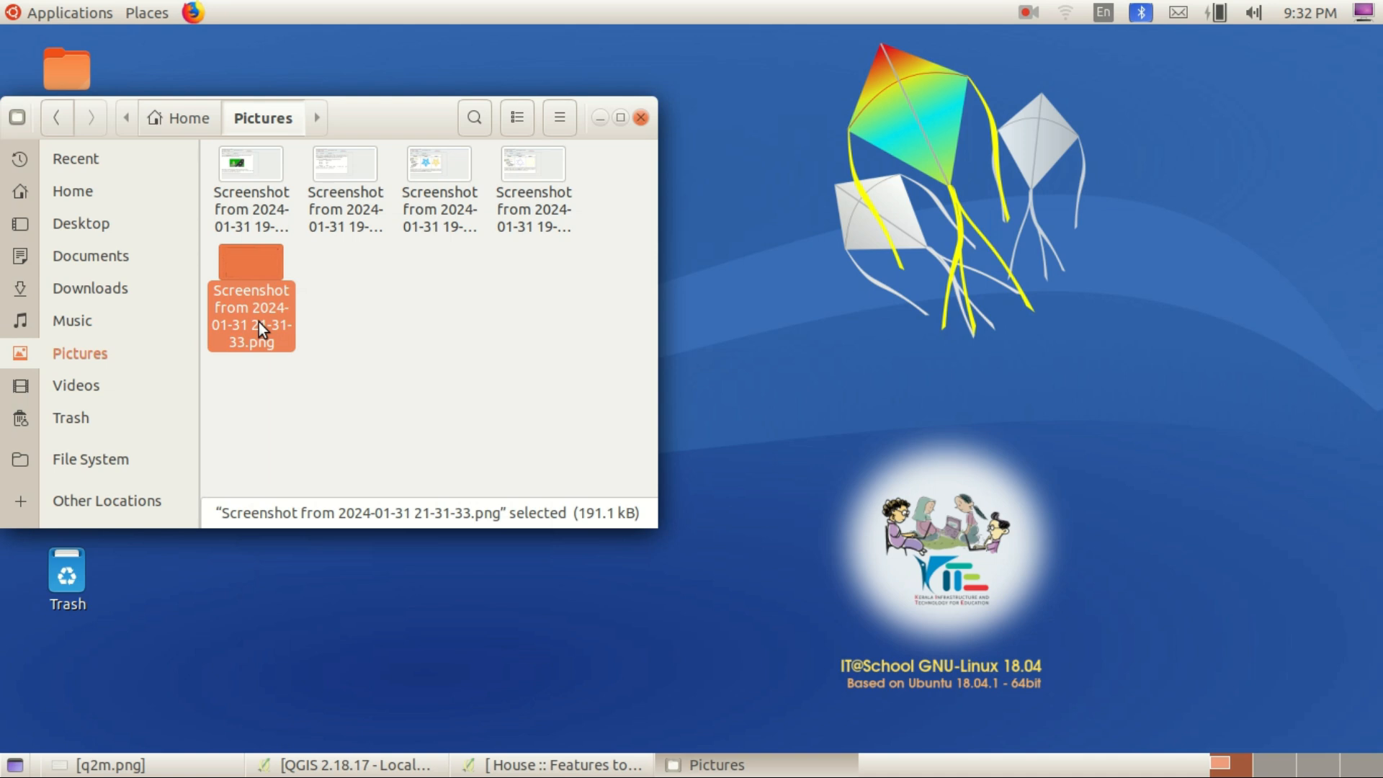
Rename the House attribute table screenshot with the register number followed by _q1, keeping the .png extension
key("F2")
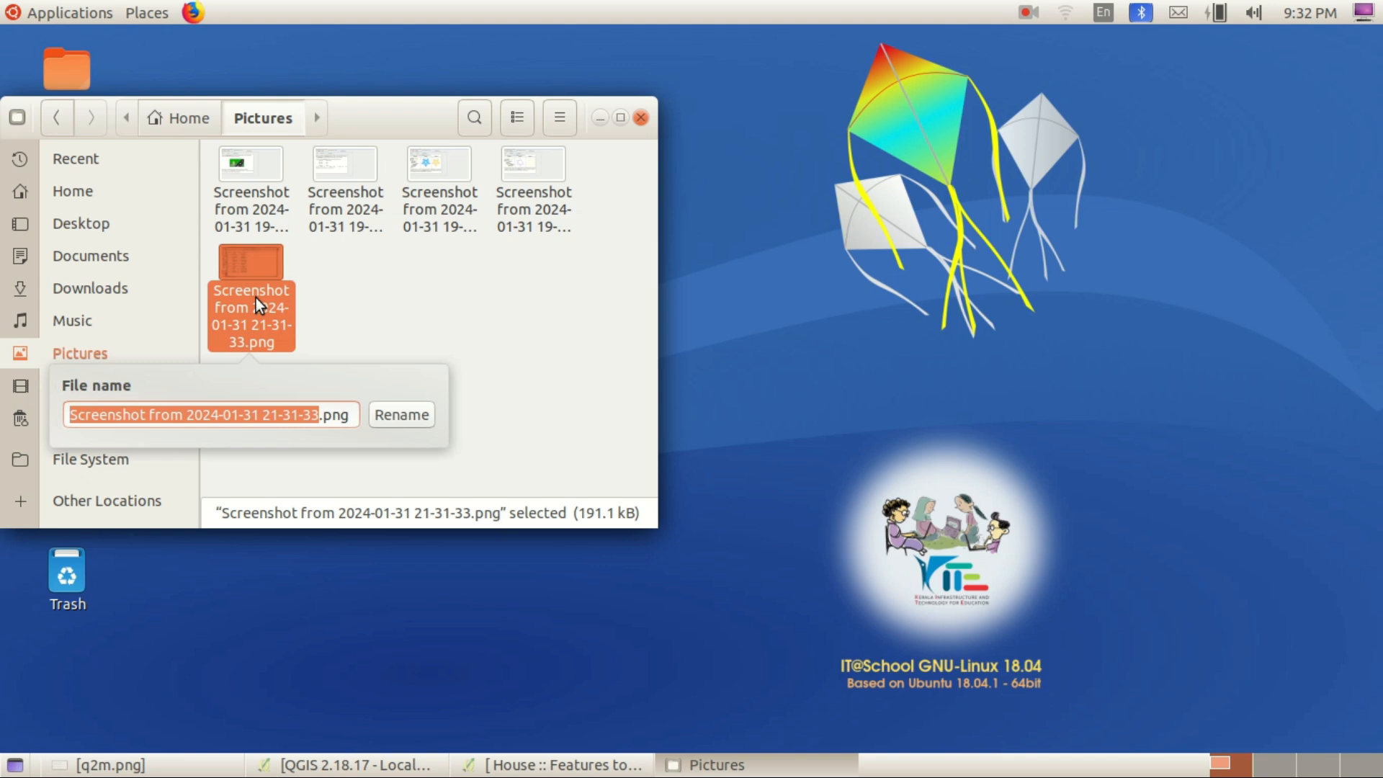
type("7894563")
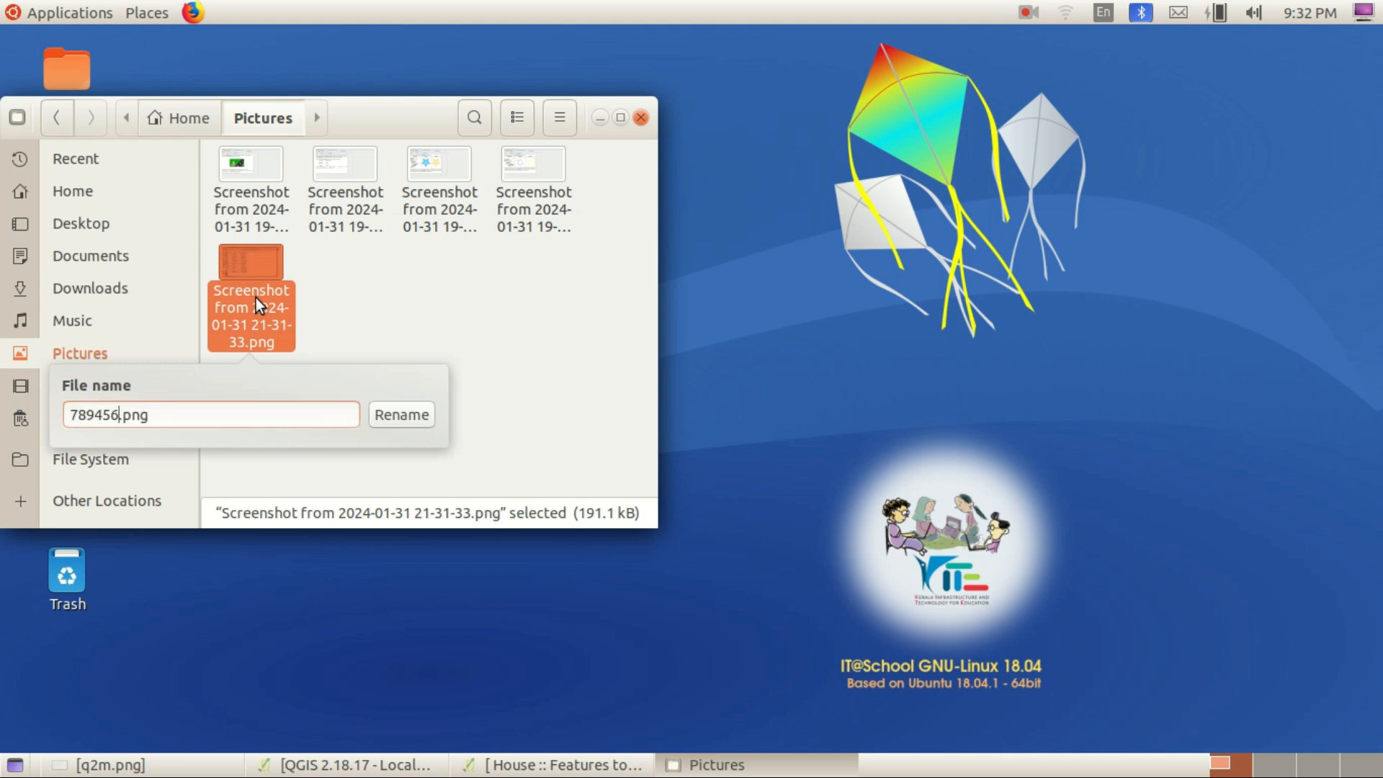
type("21")
key("BackSpace")
key("BackSpace")
key("BackSpace")
key("BackSpace")
type("6_q1")
left_click(402, 415)
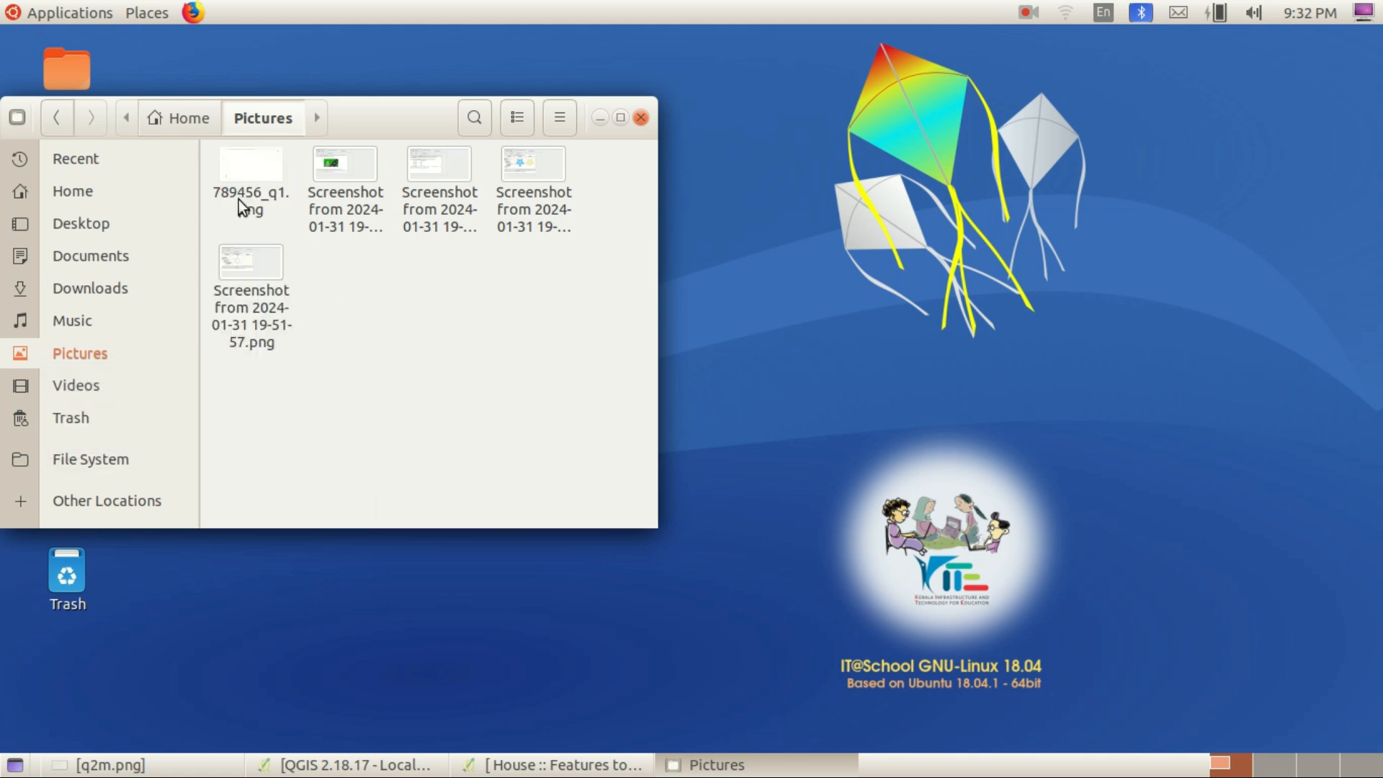
Copy the renamed House attribute table screenshot from Pictures and paste it into the Exam10 folder in Home
right_click(244, 182)
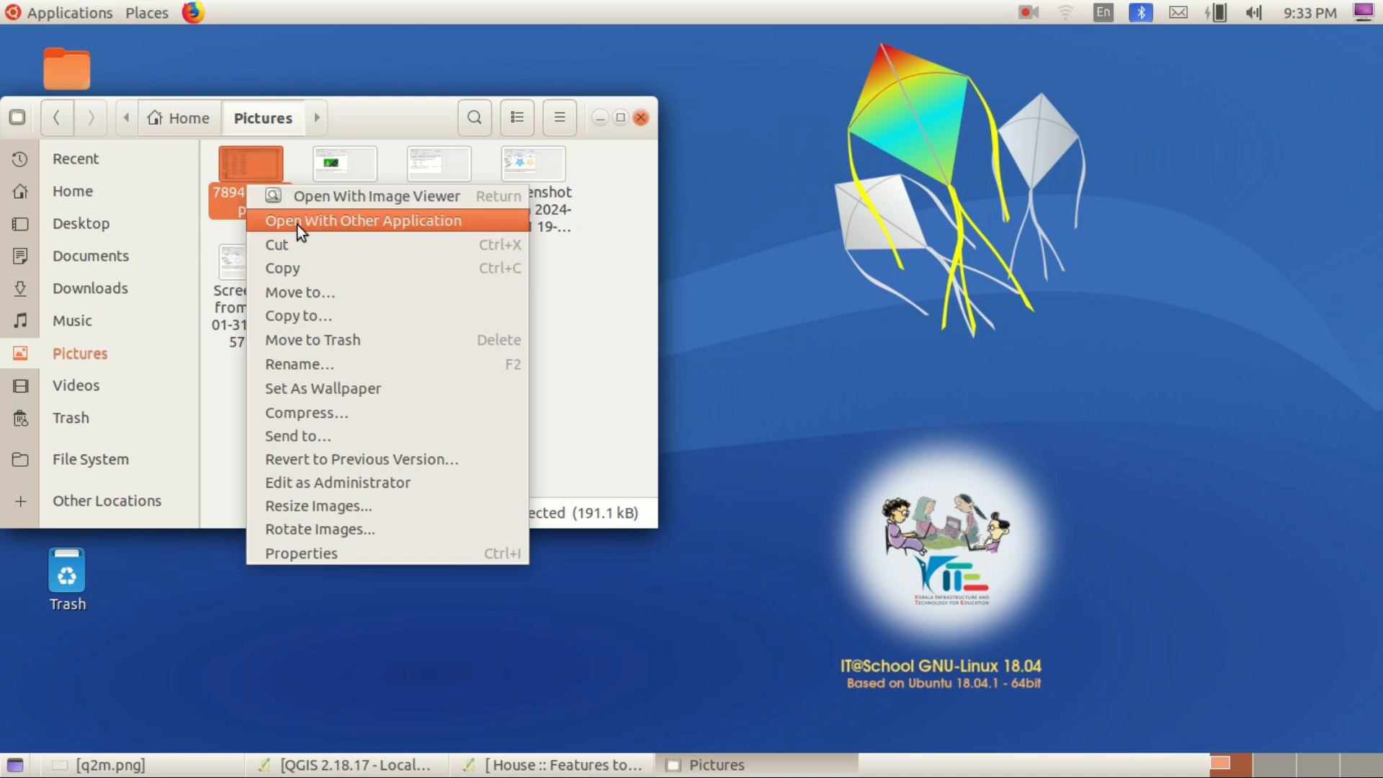
left_click(521, 270)
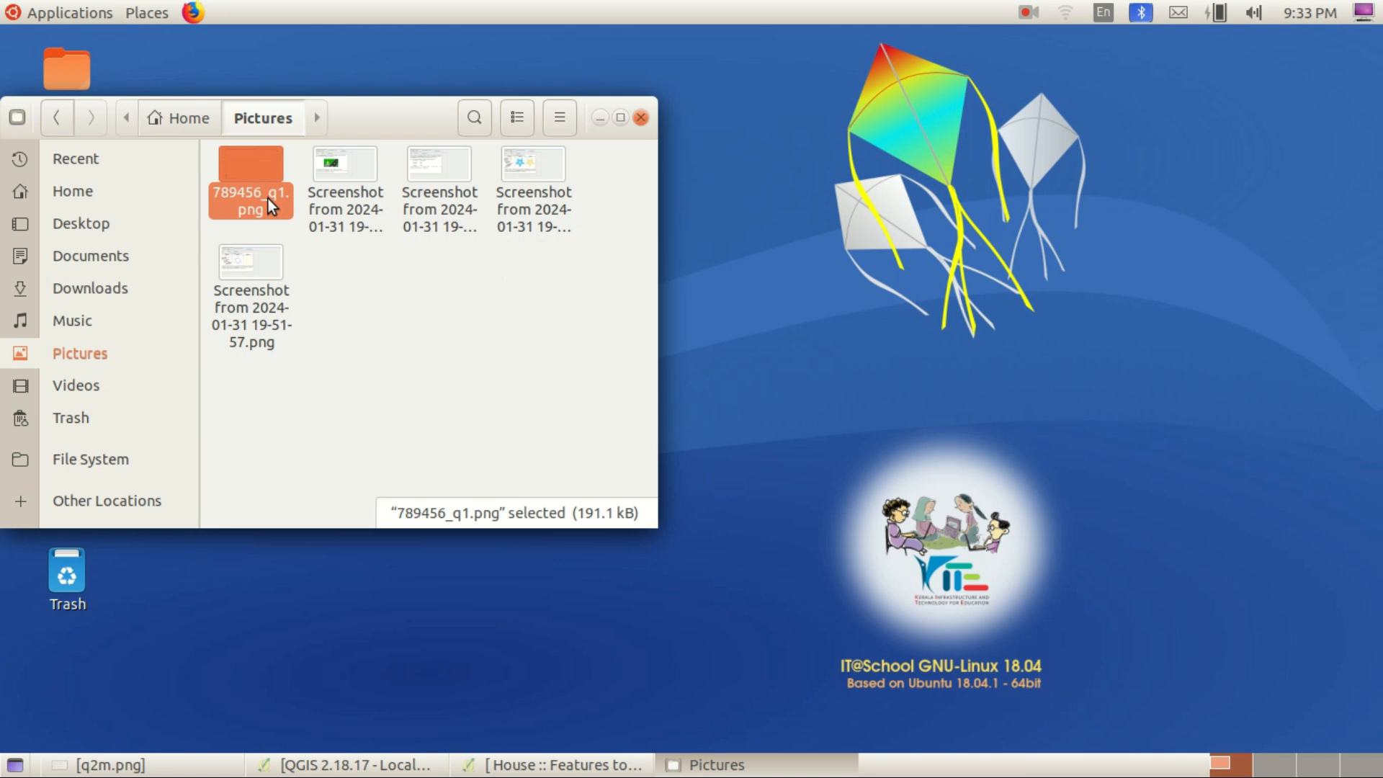
left_click(81, 195)
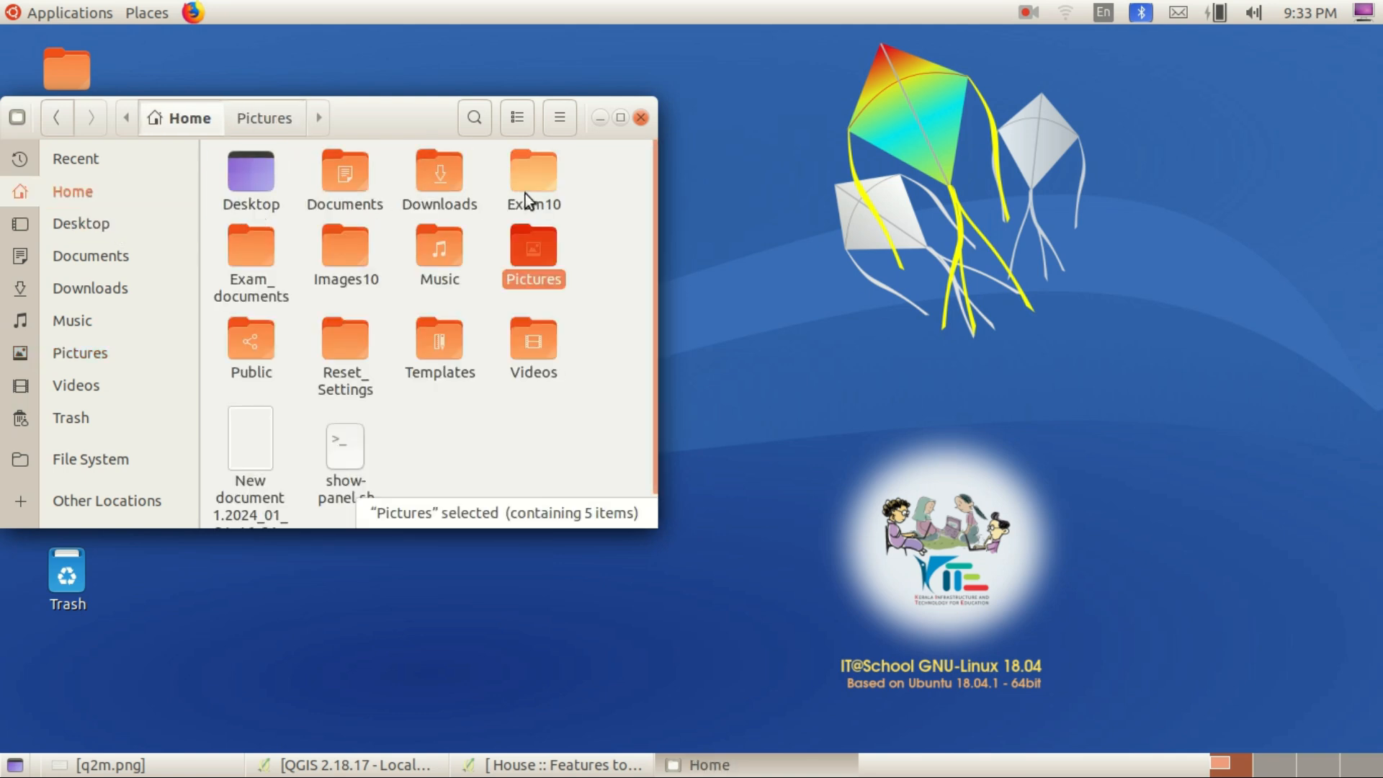
double_click(543, 184)
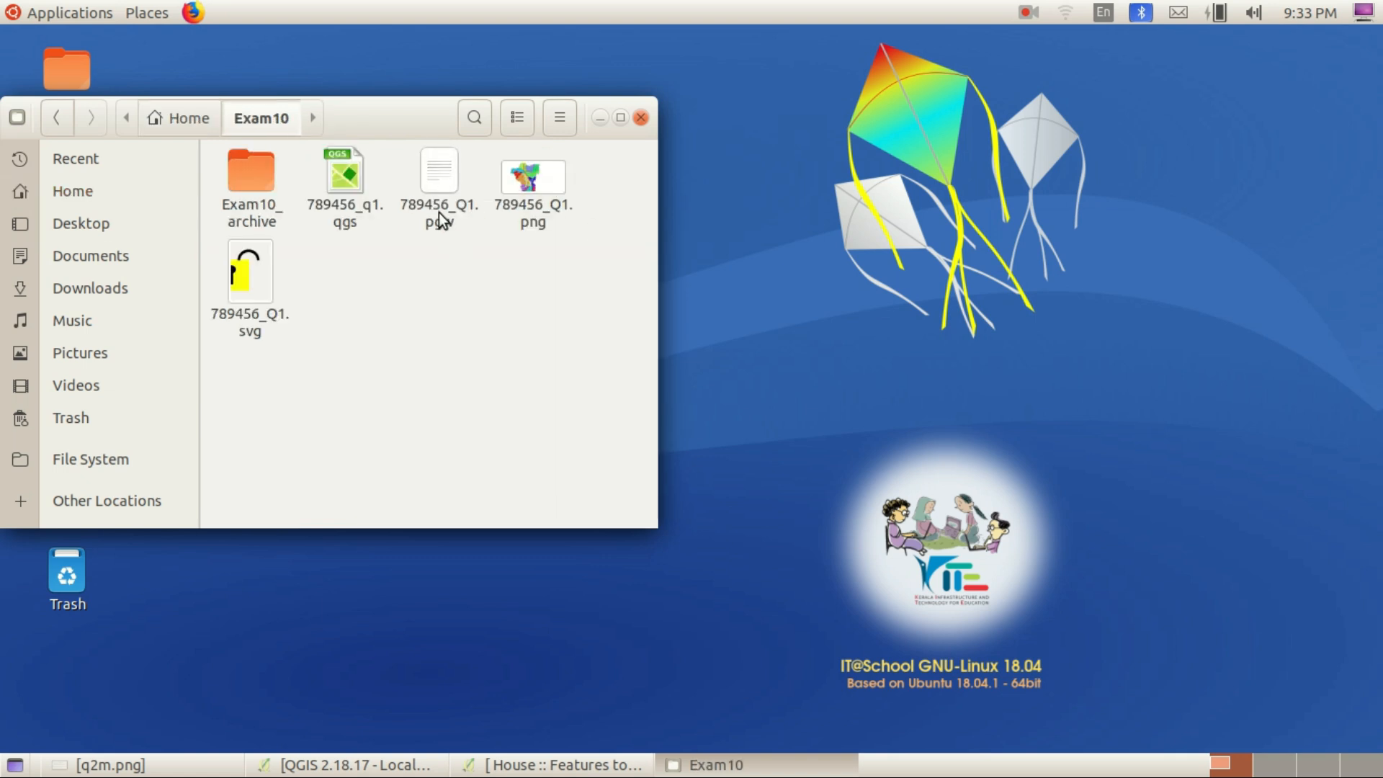
right_click(393, 258)
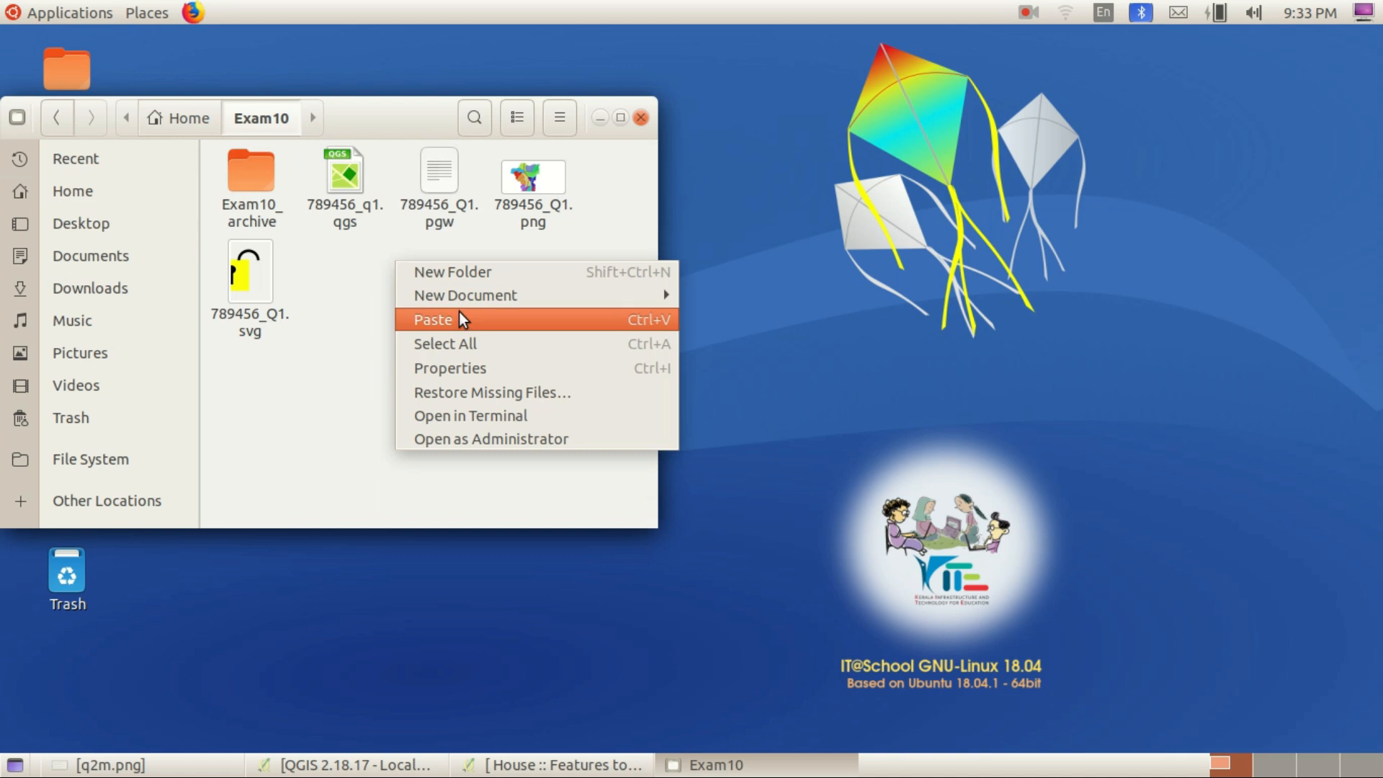
left_click(439, 317)
left_click(439, 317)
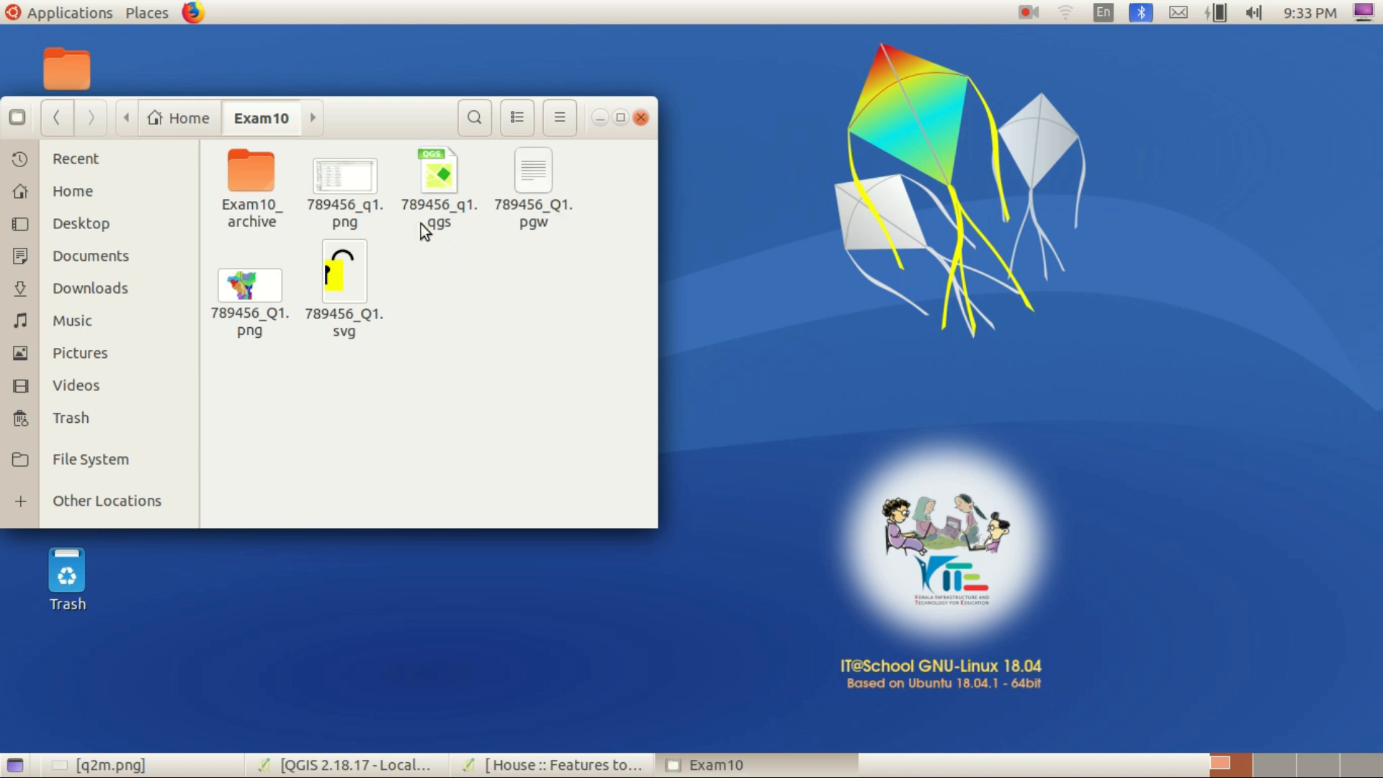
View the pasted screenshot in Exam10 to check that it shows the House attribute table, and close the image viewer
double_click(357, 173)
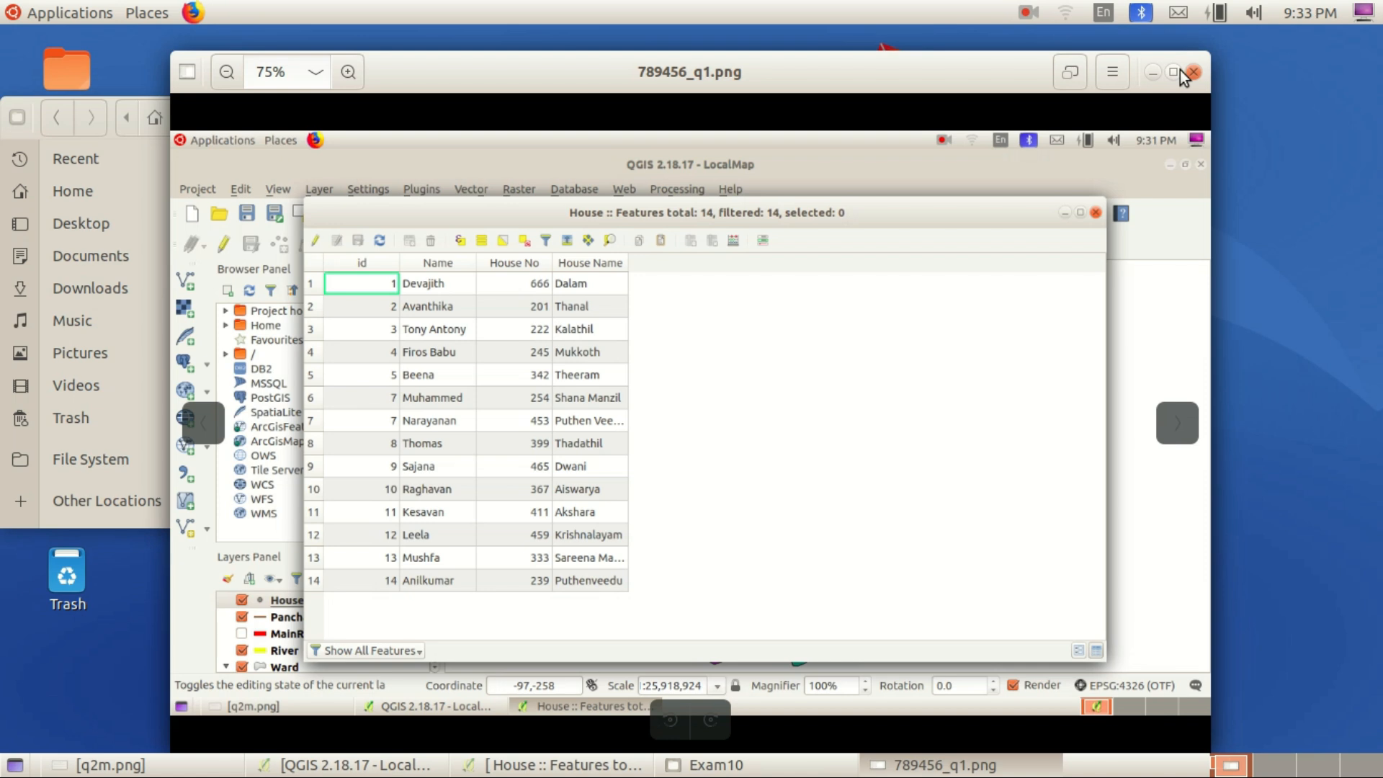
left_click_drag(919, 81, 1123, 82)
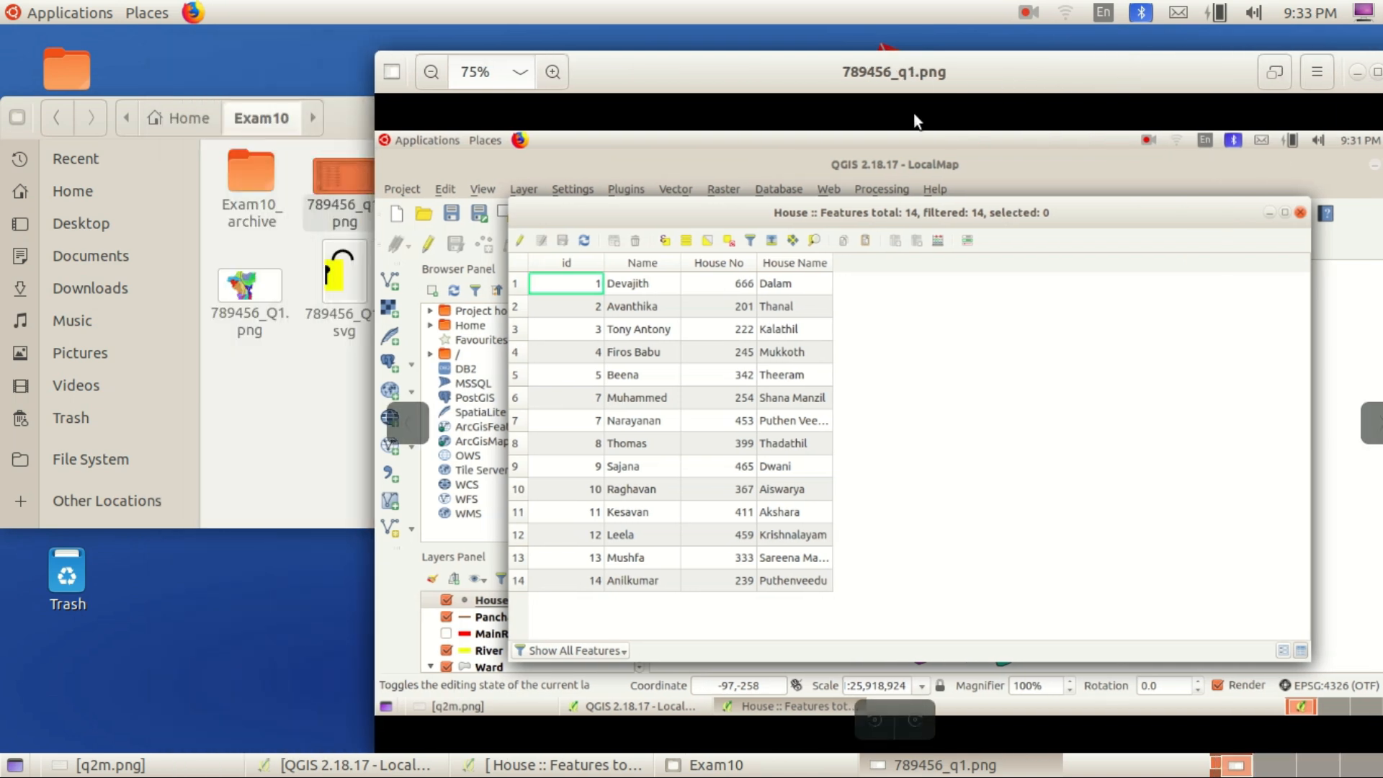
left_click_drag(1264, 93, 1097, 92)
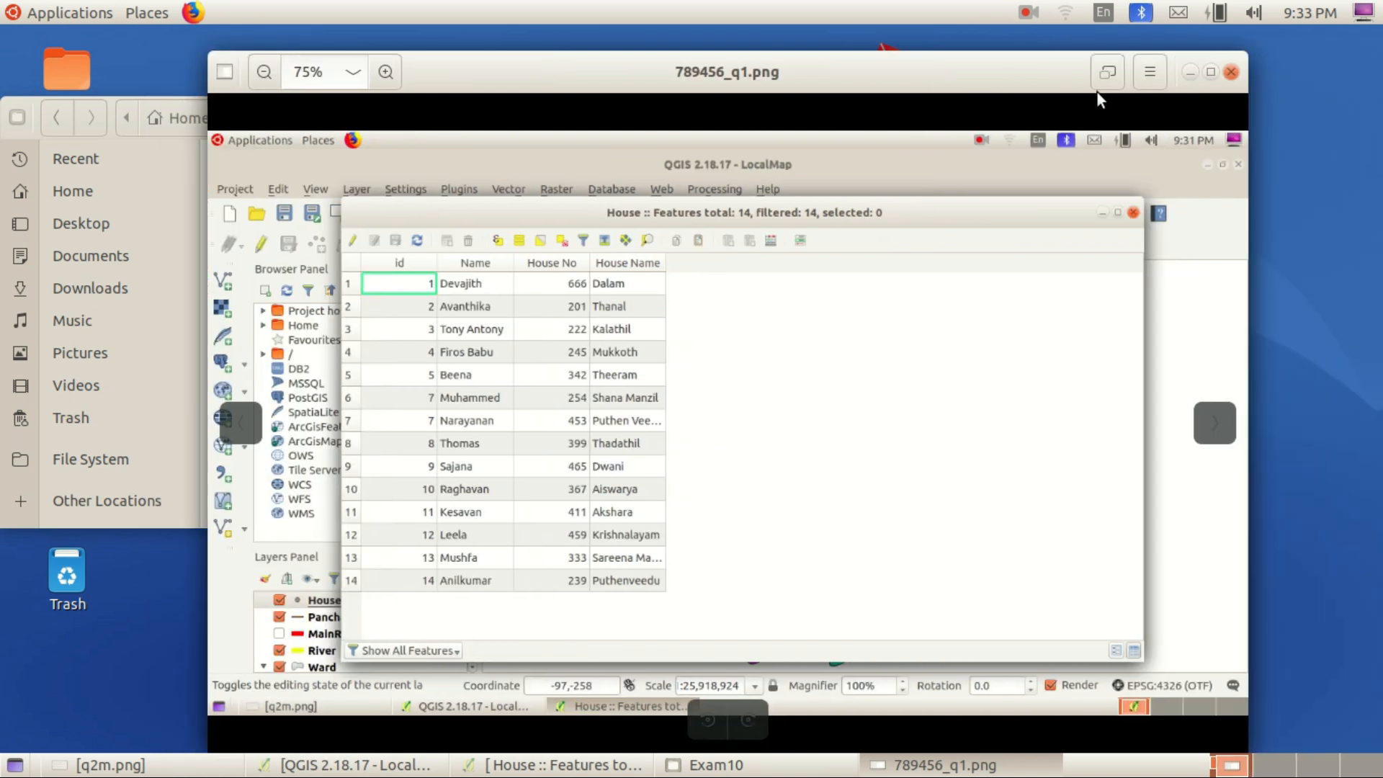
left_click(1231, 73)
left_click_drag(406, 122, 967, 119)
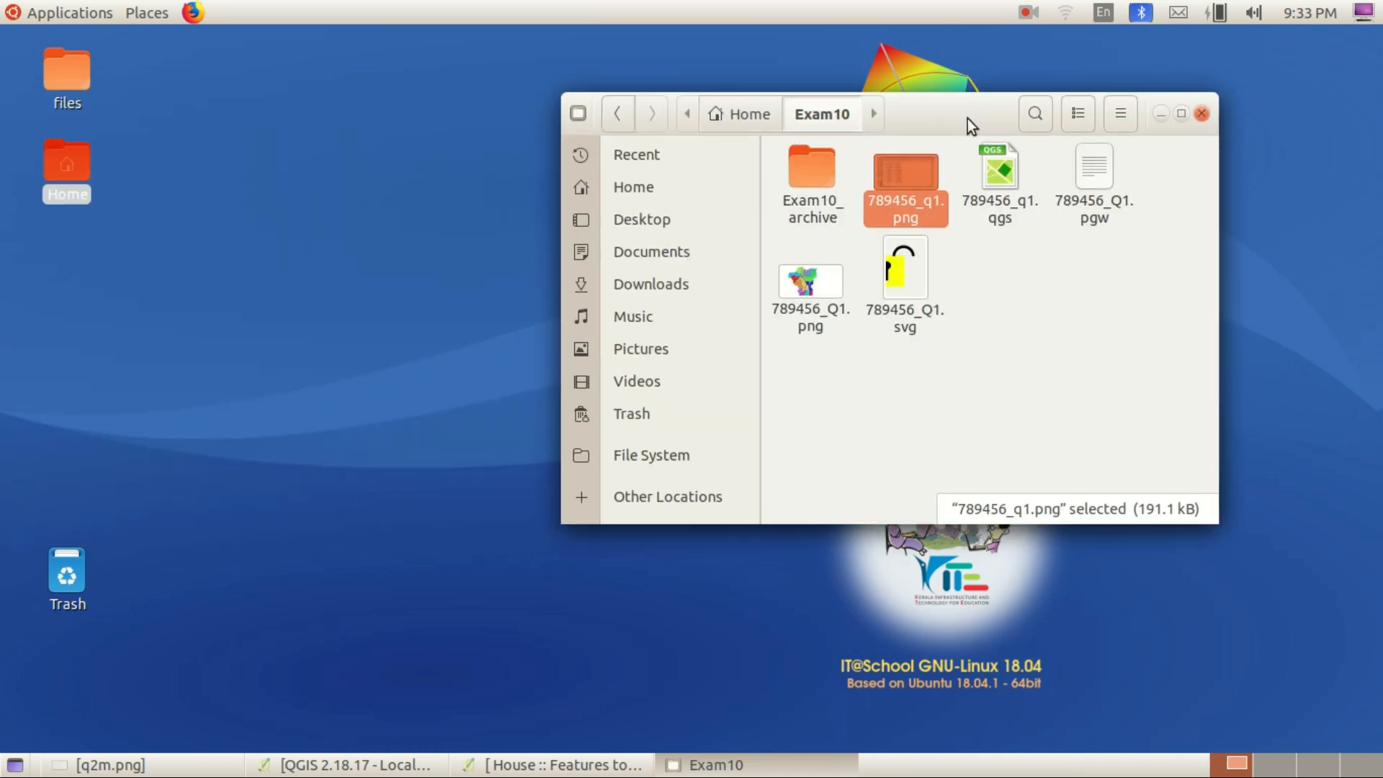
Restore the House attribute table and QGIS windows, and close the Exam10 folder and the attribute table
left_click(490, 764)
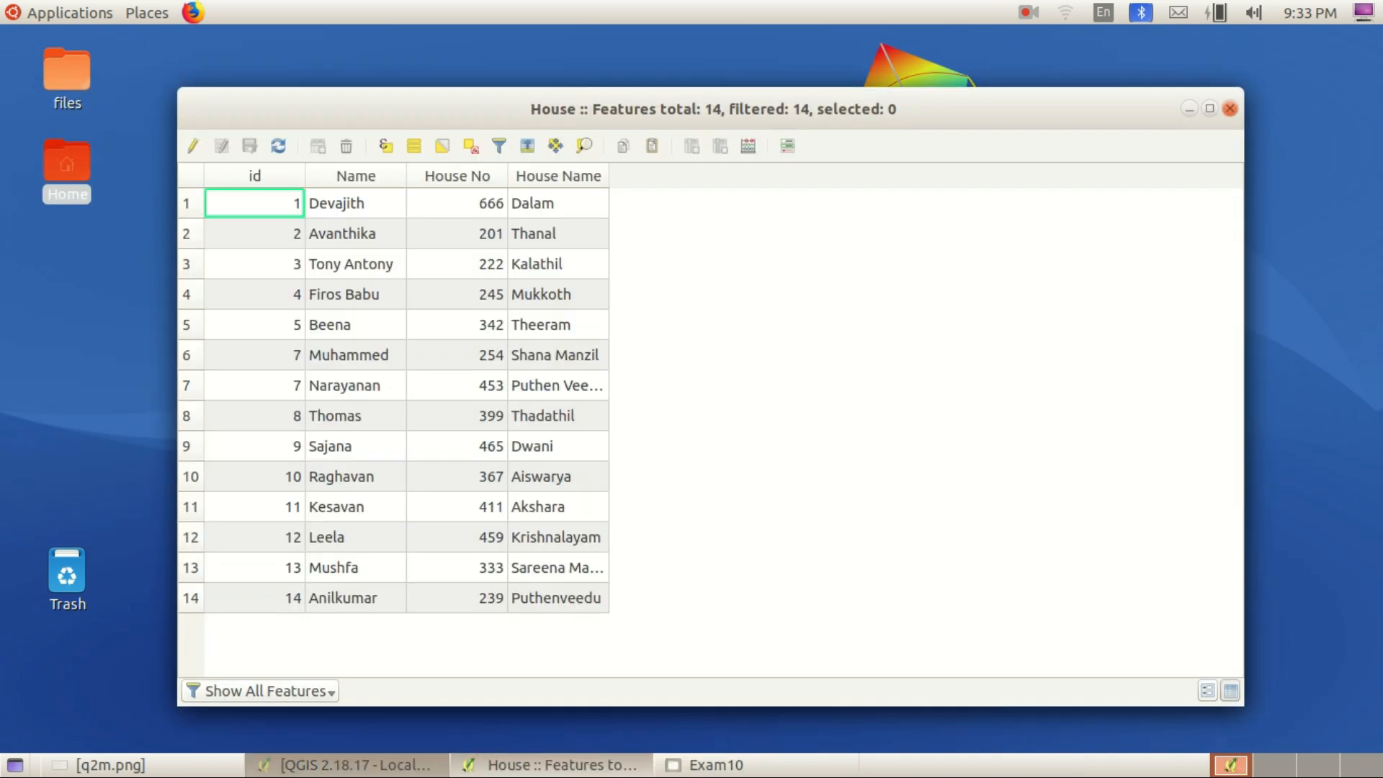
left_click(346, 765)
left_click(533, 765)
left_click(740, 769)
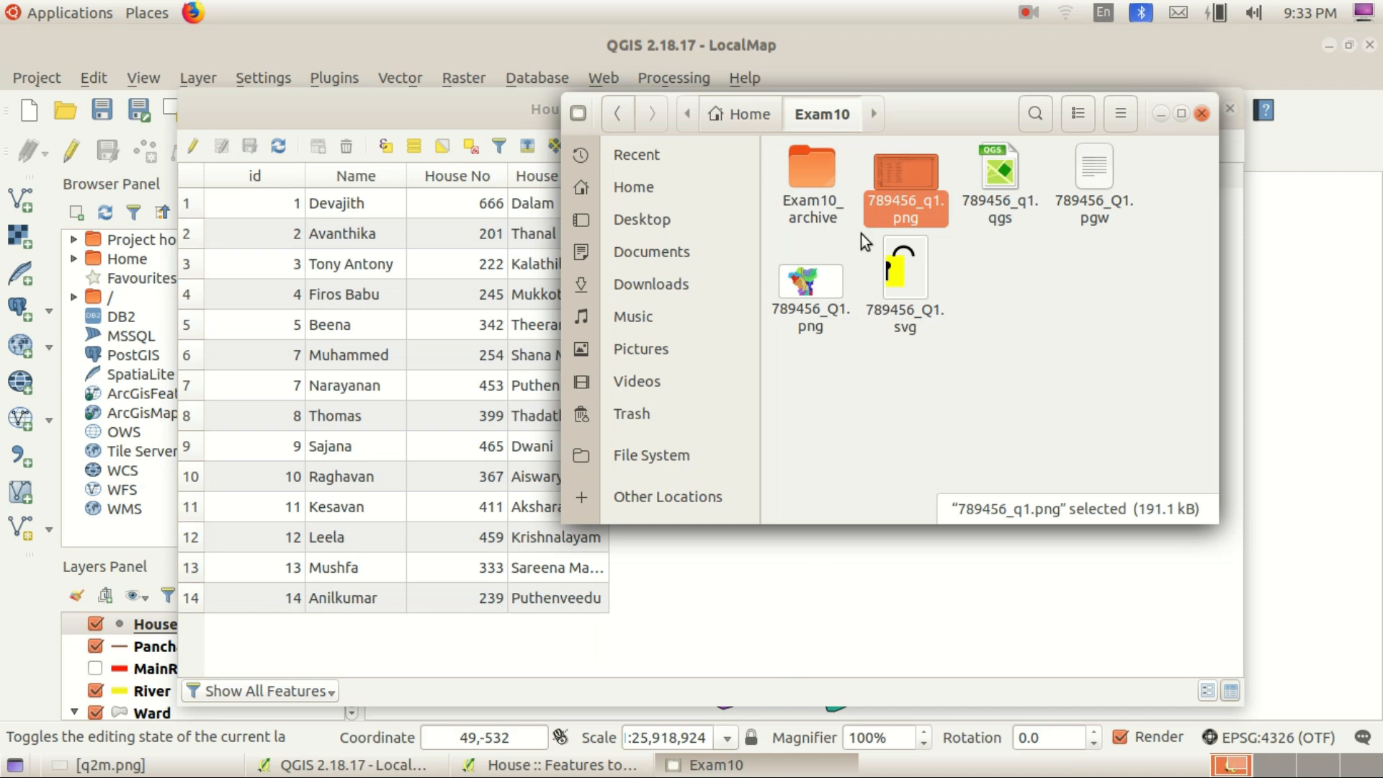
left_click_drag(924, 114, 1026, 238)
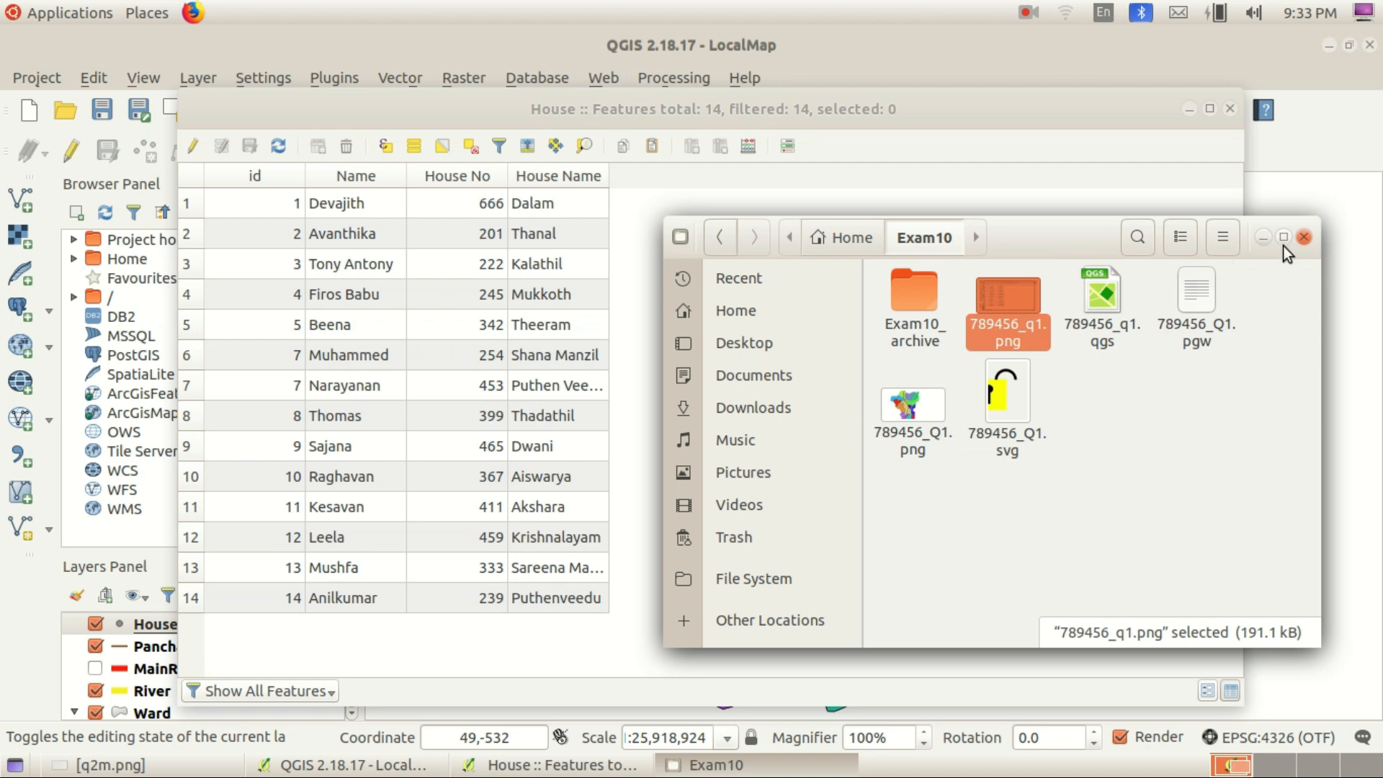
left_click(1305, 243)
left_click(1231, 109)
Switch to the q43.png exam question, close the open QGIS session and minimize the question image
key("alt+Tab")
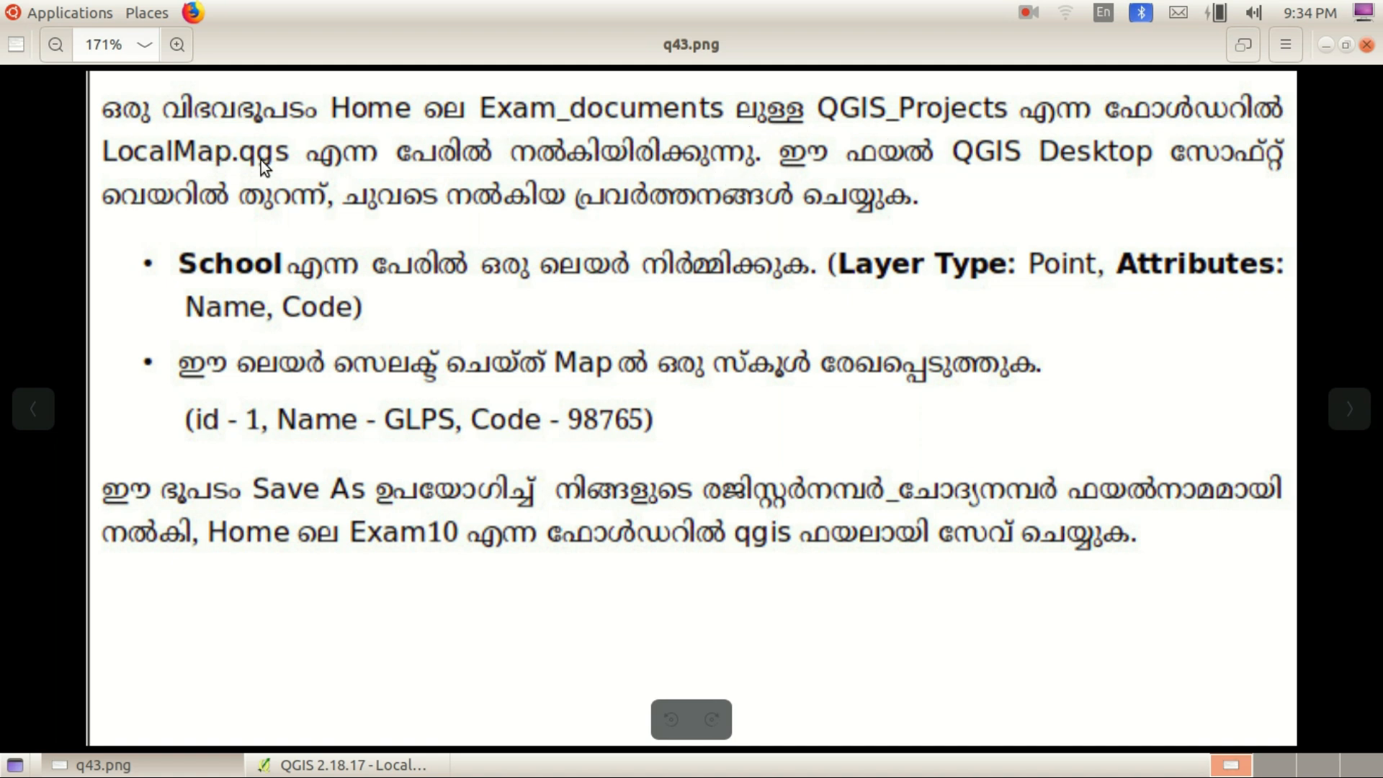
left_click(342, 765)
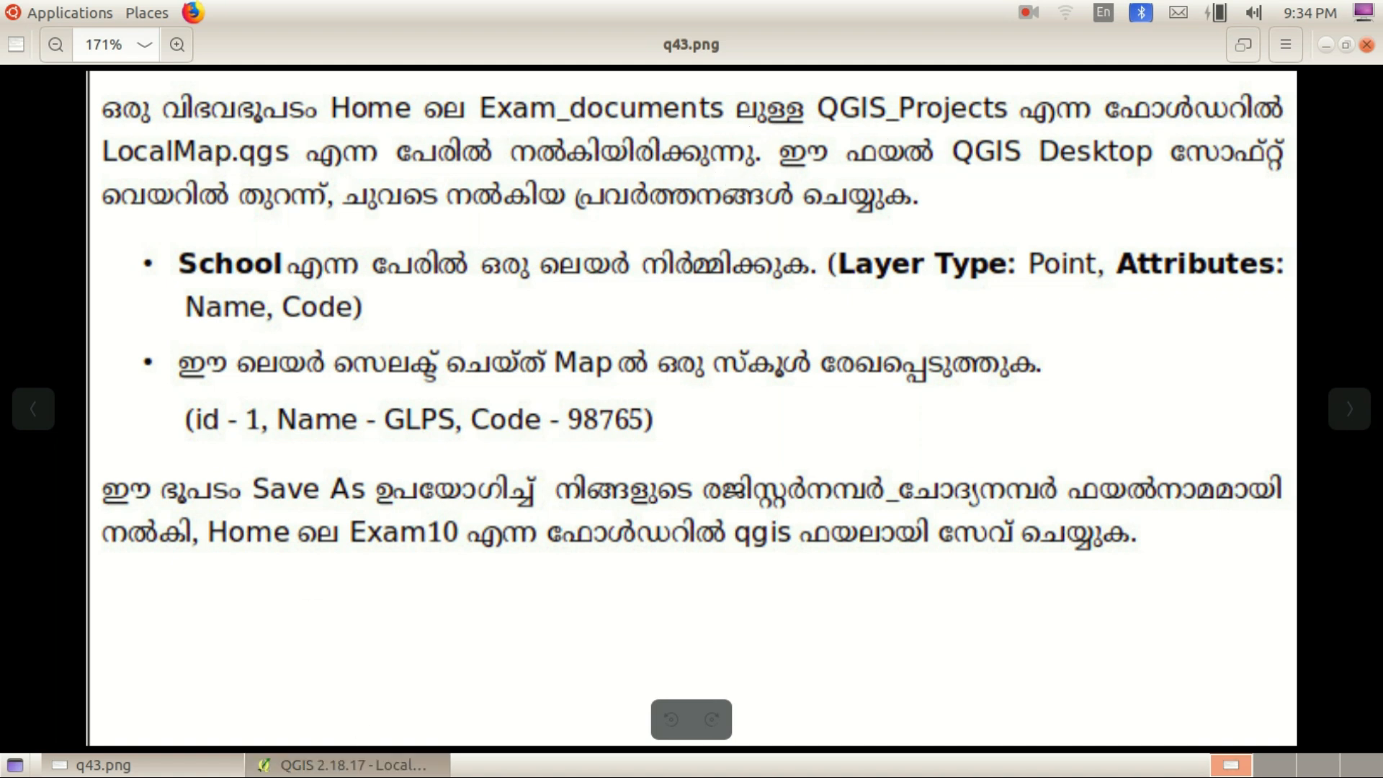
left_click(1369, 46)
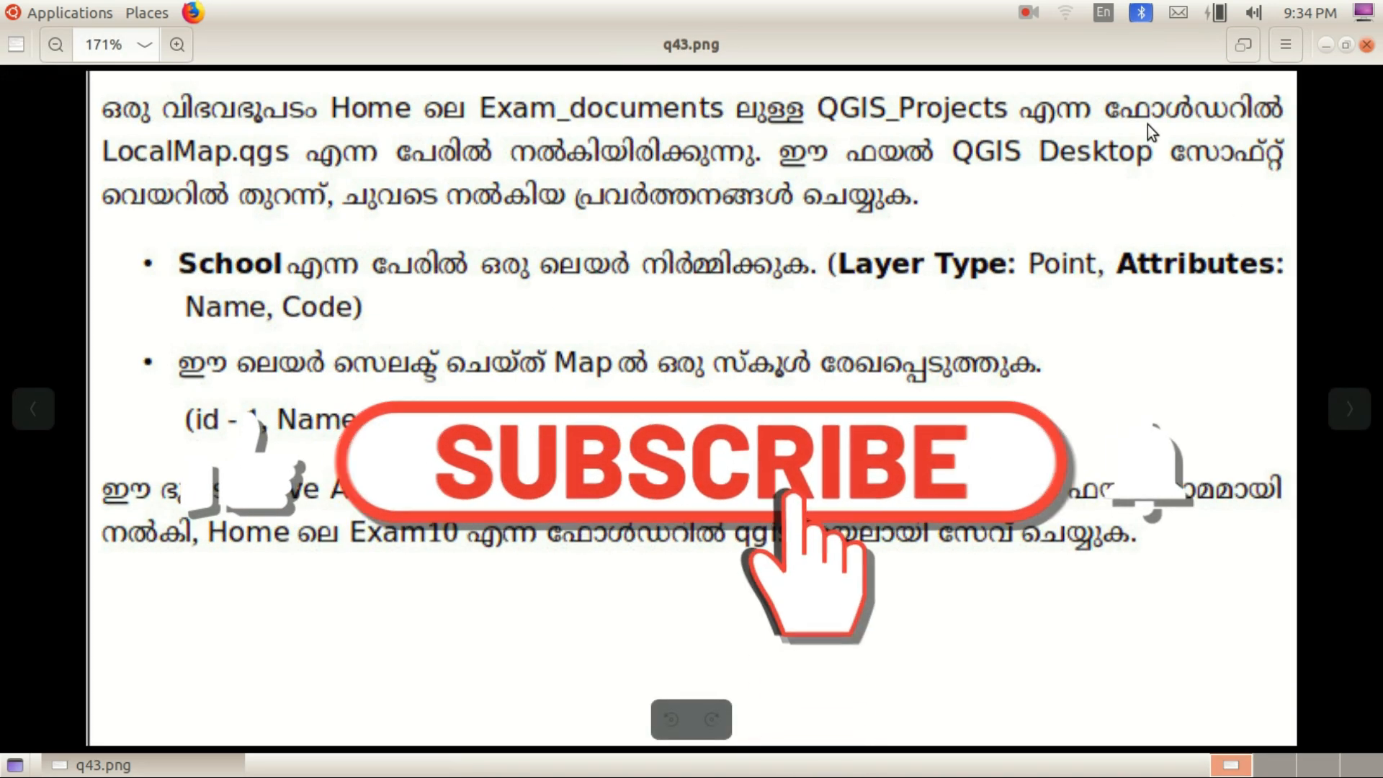
left_click(1325, 46)
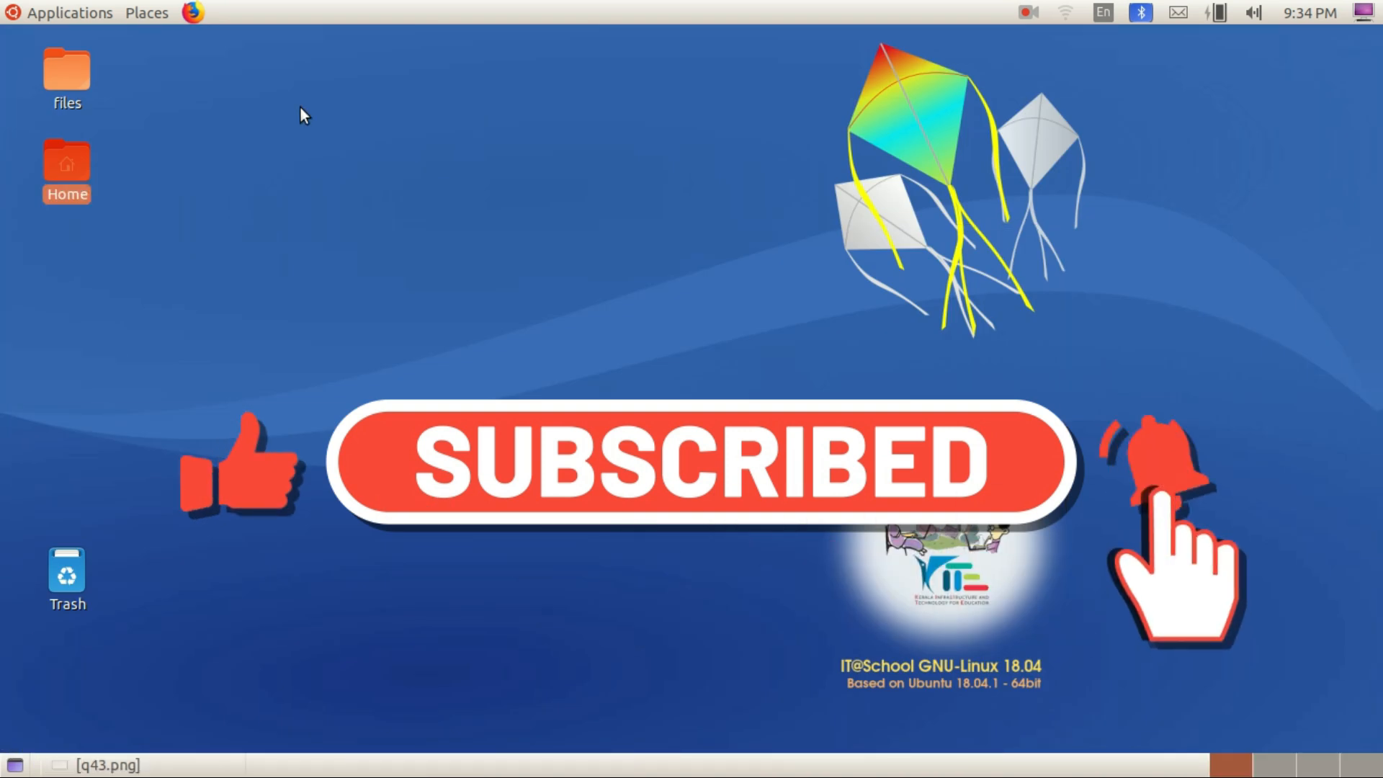
Launch QGIS Desktop and dismiss the startup tip
left_click(87, 12)
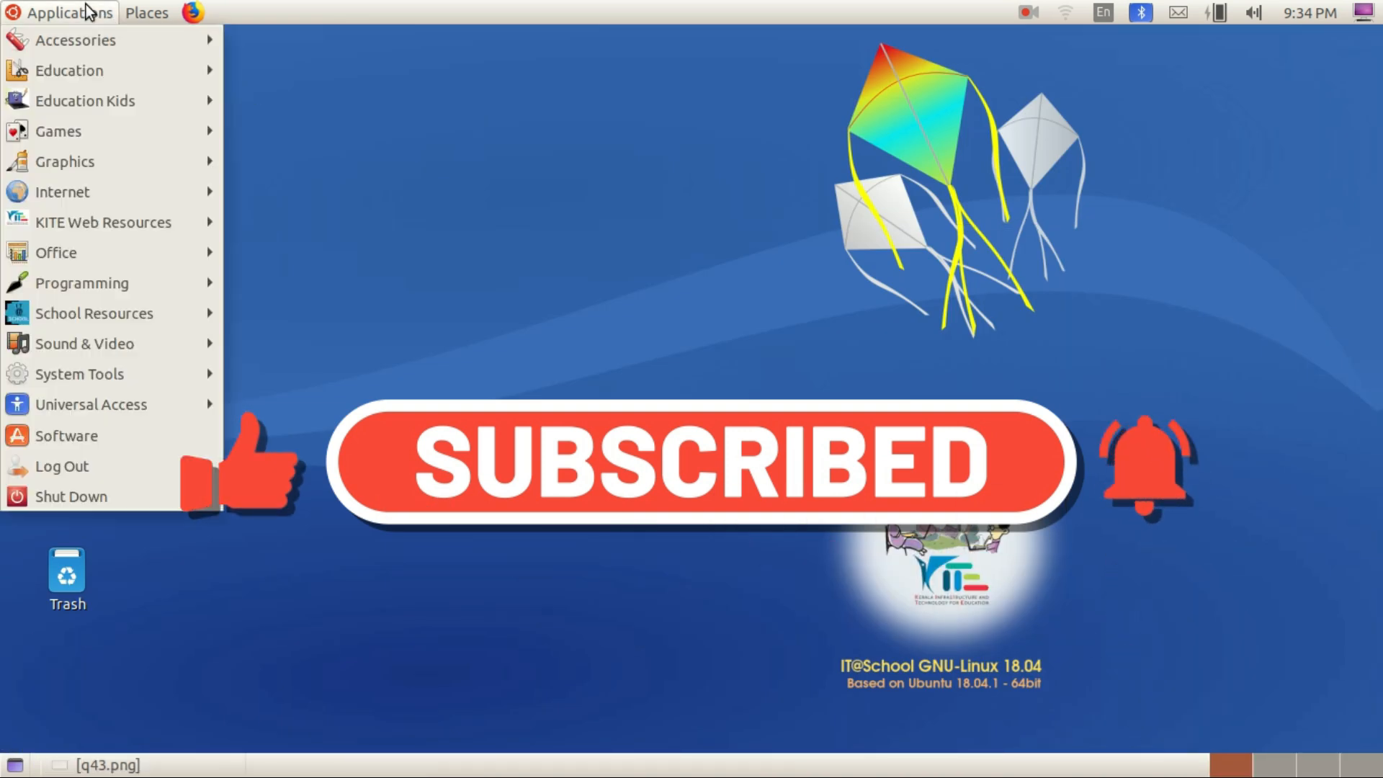
mouse_move(82, 68)
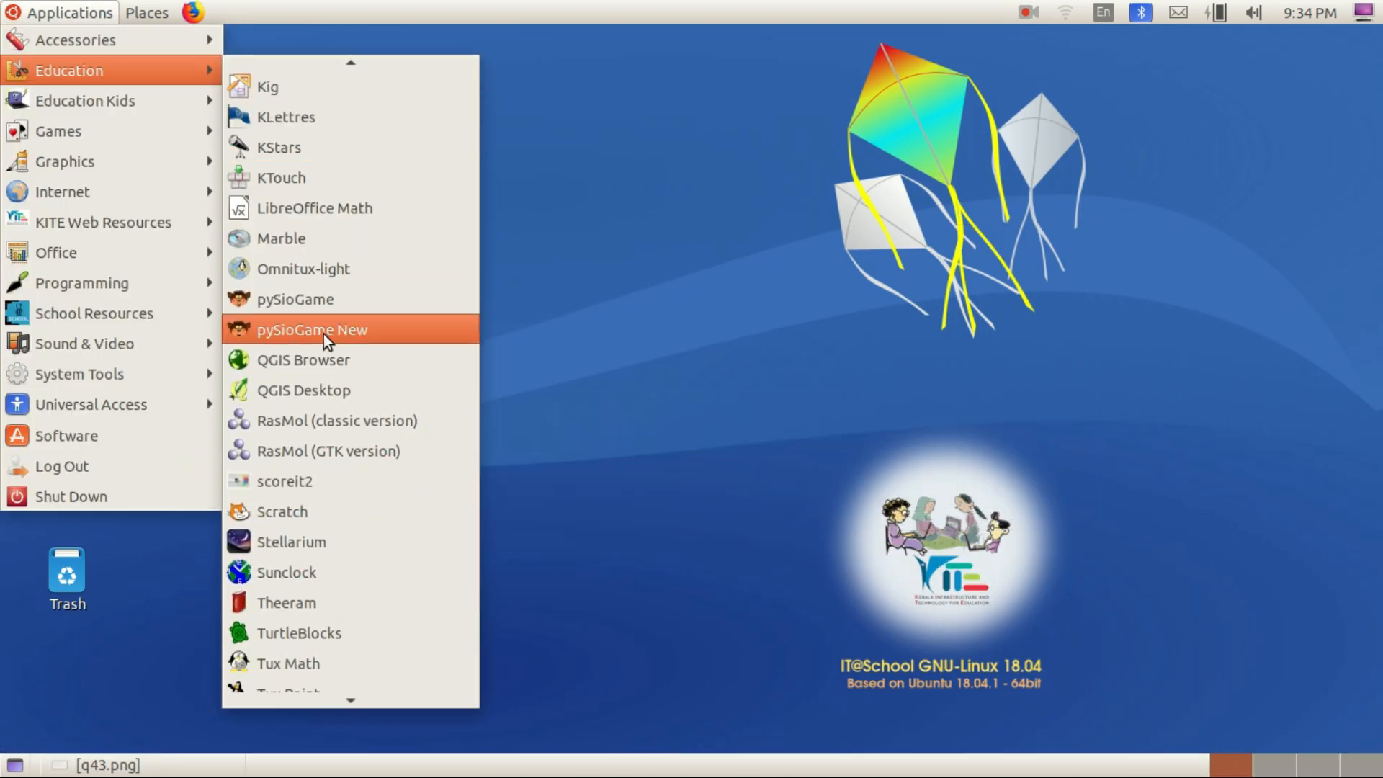
left_click(318, 392)
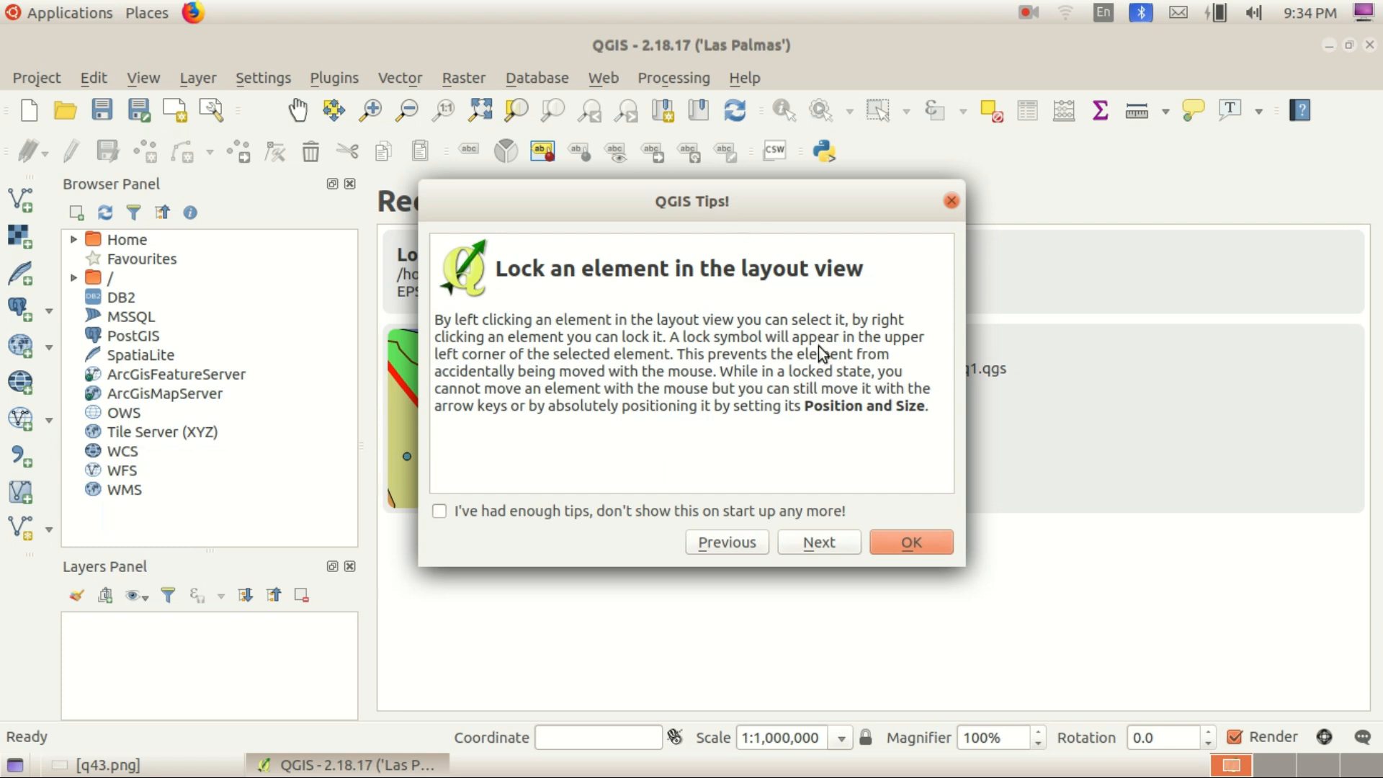
left_click(902, 546)
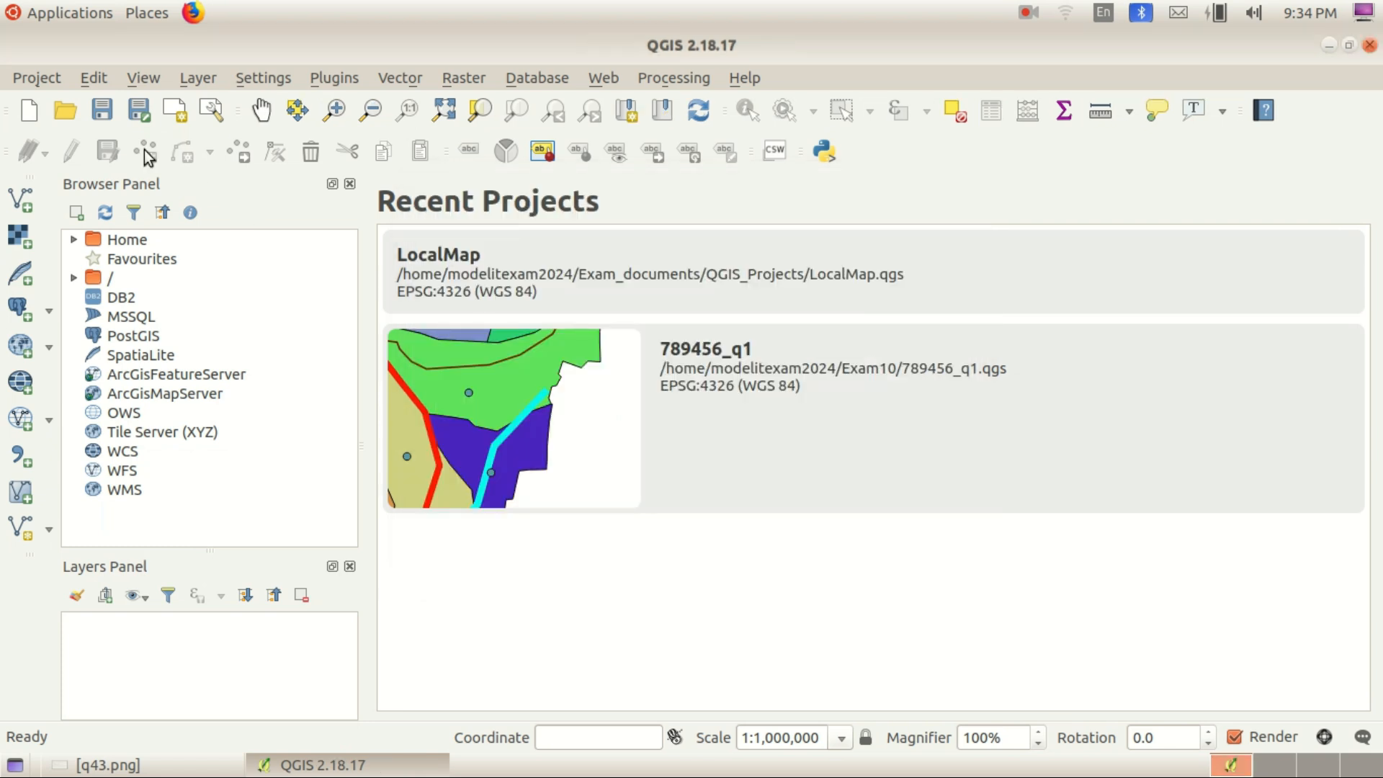
Open the LocalMap.qgs project from the QGIS_Projects folder inside Exam_documents in Home
left_click(37, 78)
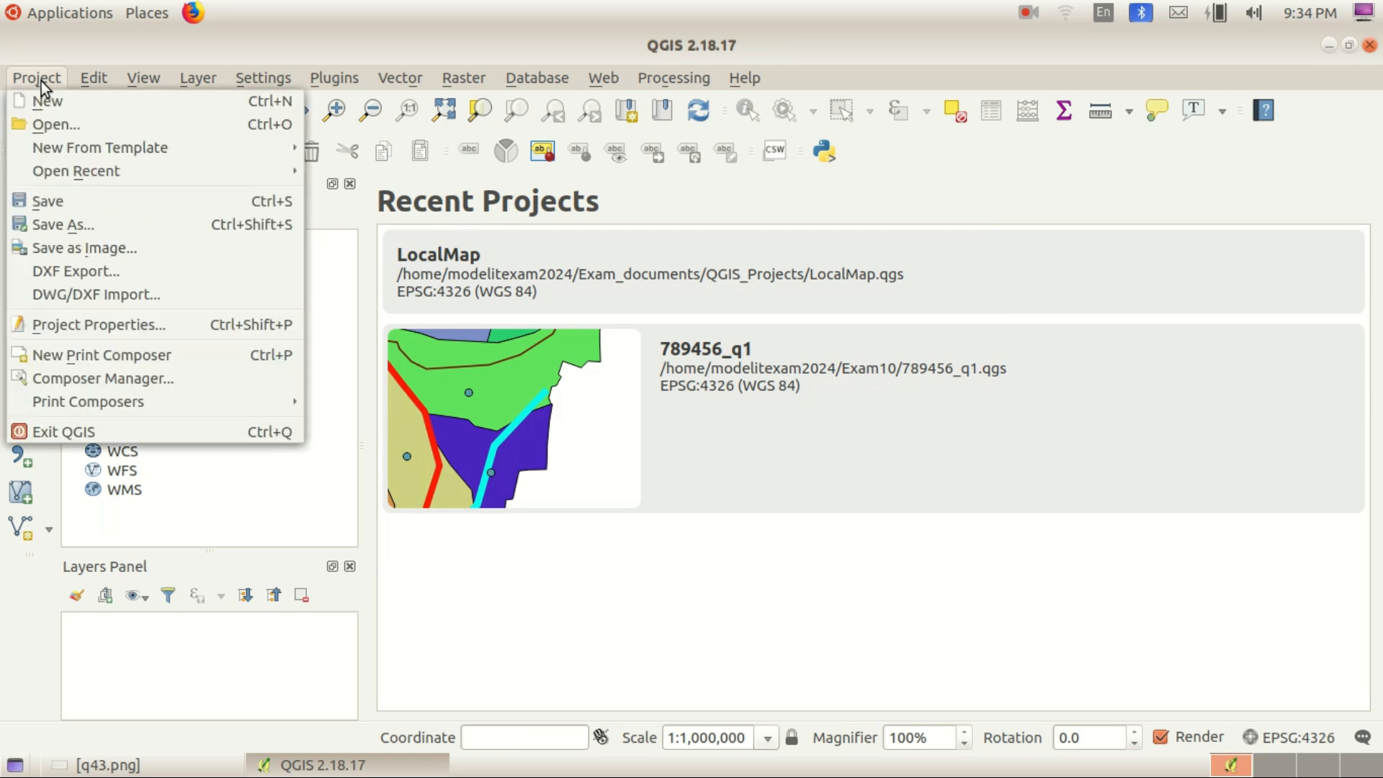
left_click(49, 124)
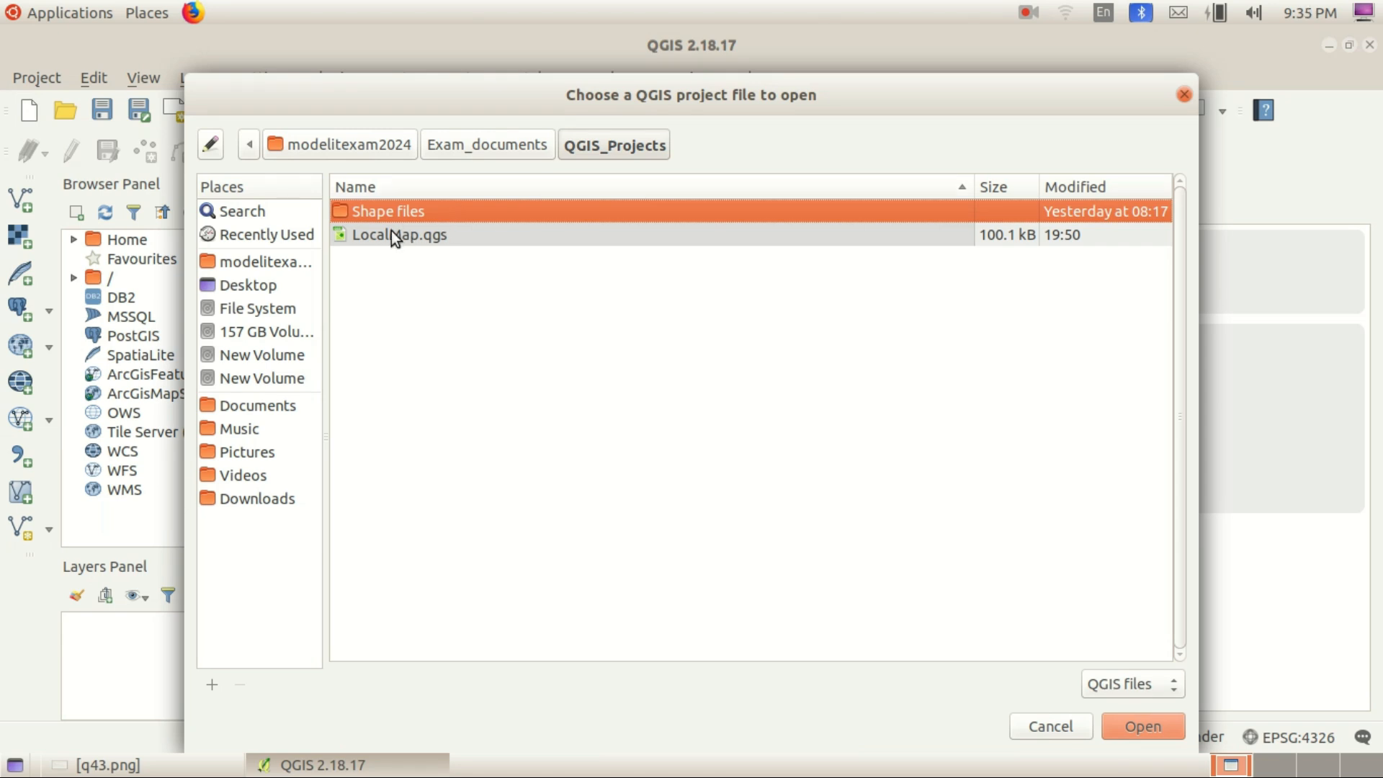
left_click(277, 267)
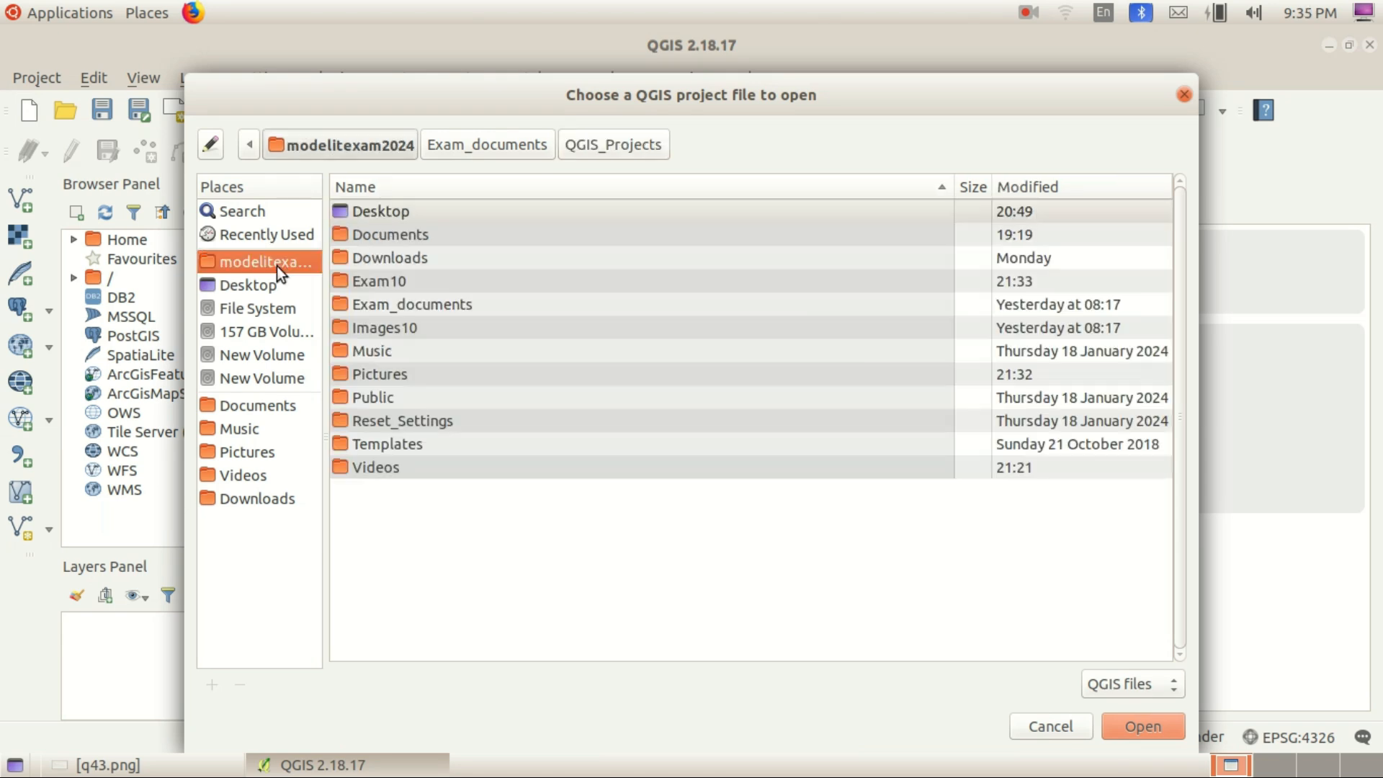
double_click(422, 298)
double_click(413, 257)
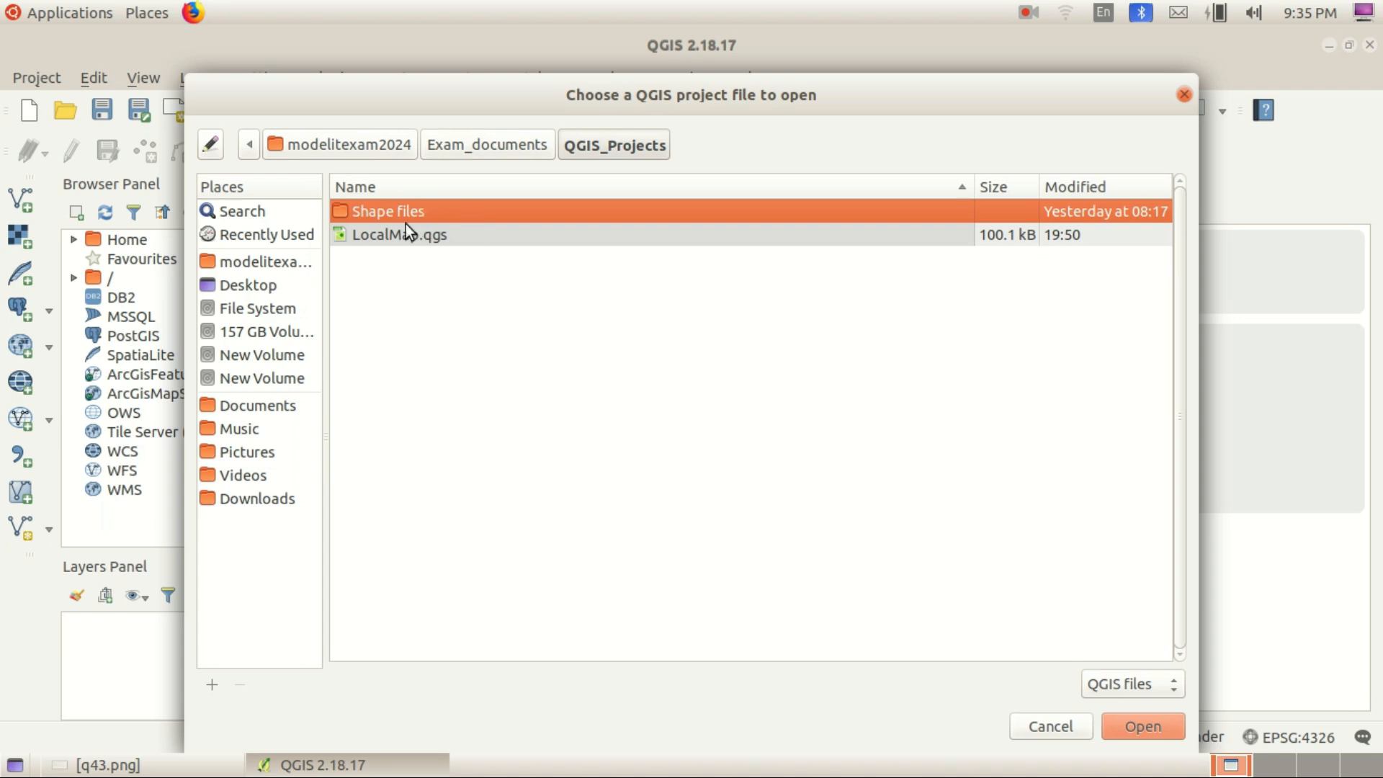
left_click(425, 243)
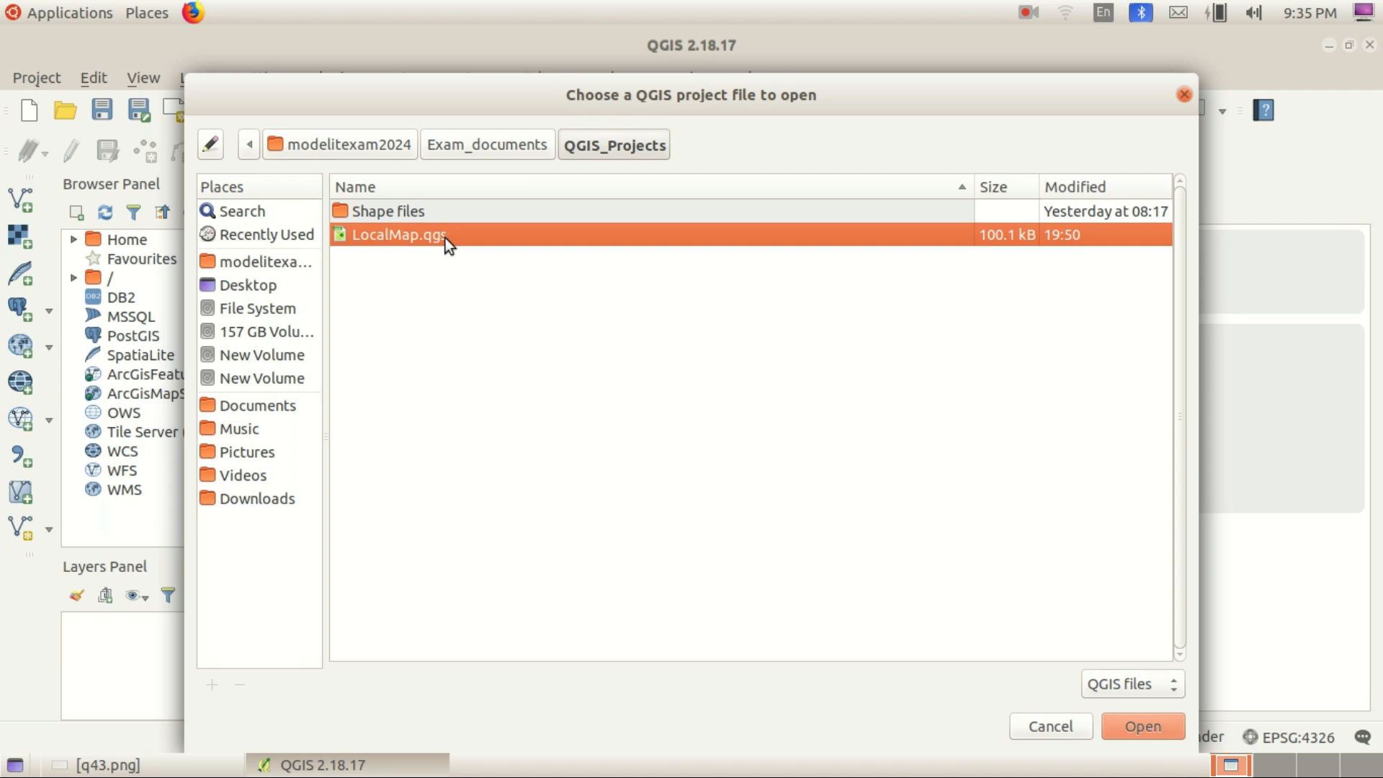
key("Return")
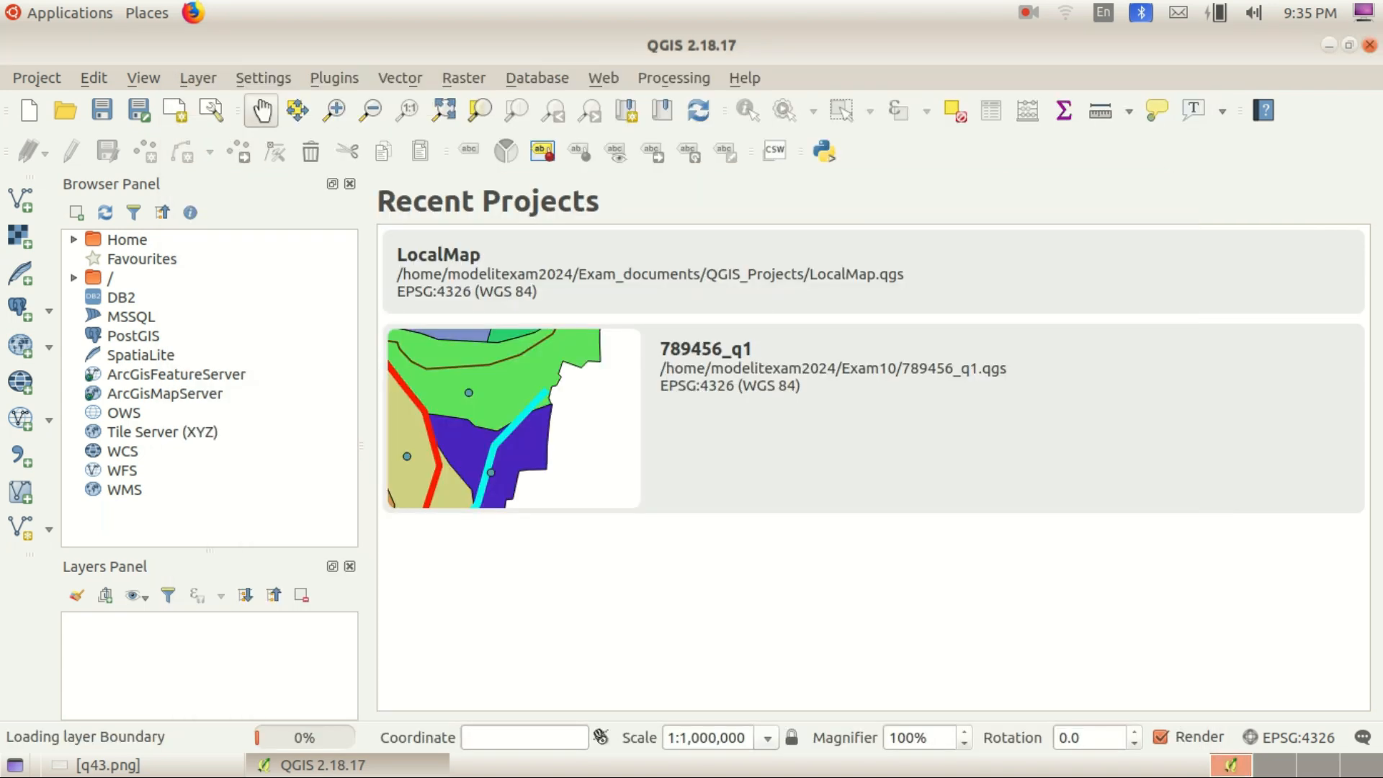
left_click_drag(721, 335, 714, 324)
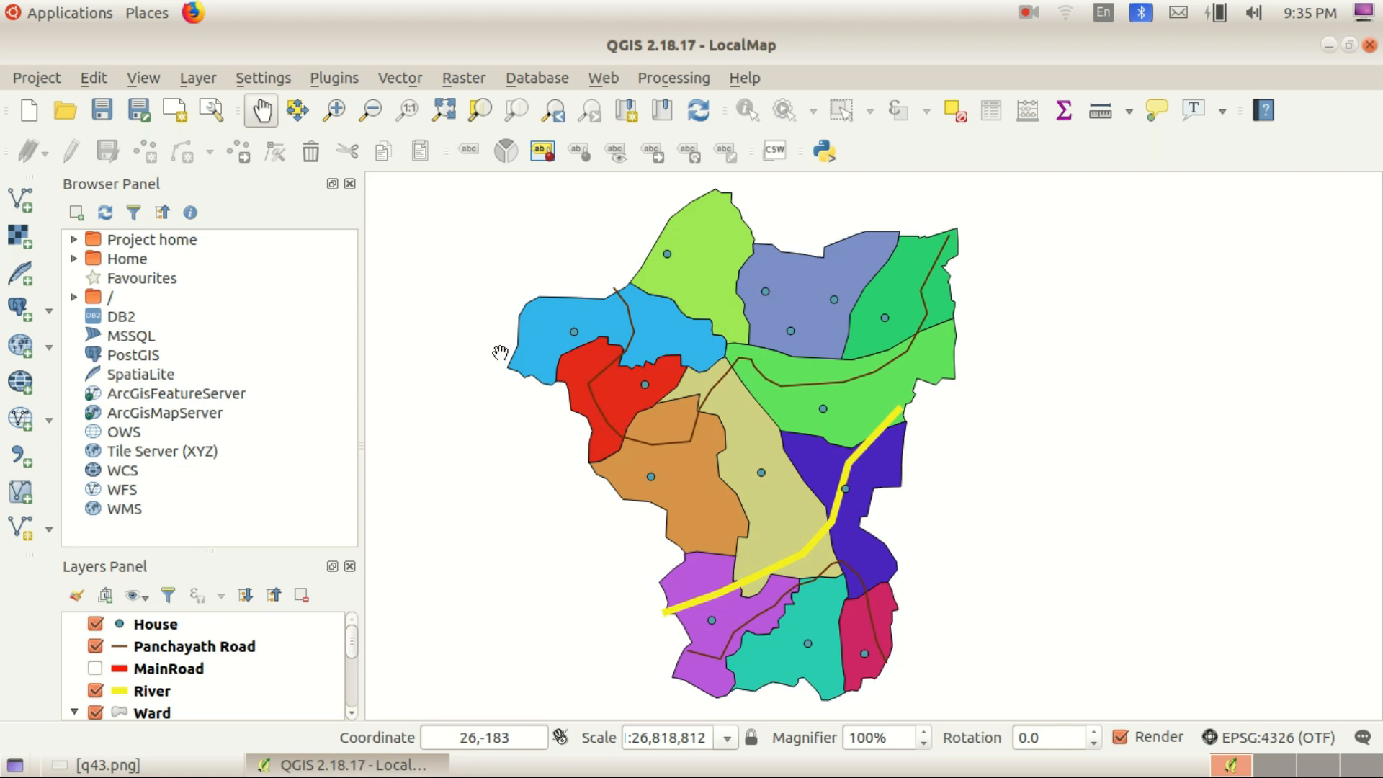
Review the School layer instruction in q43.png, select the House layer in LocalMap and recheck the required layer type and attributes
left_click(348, 763)
left_click(108, 765)
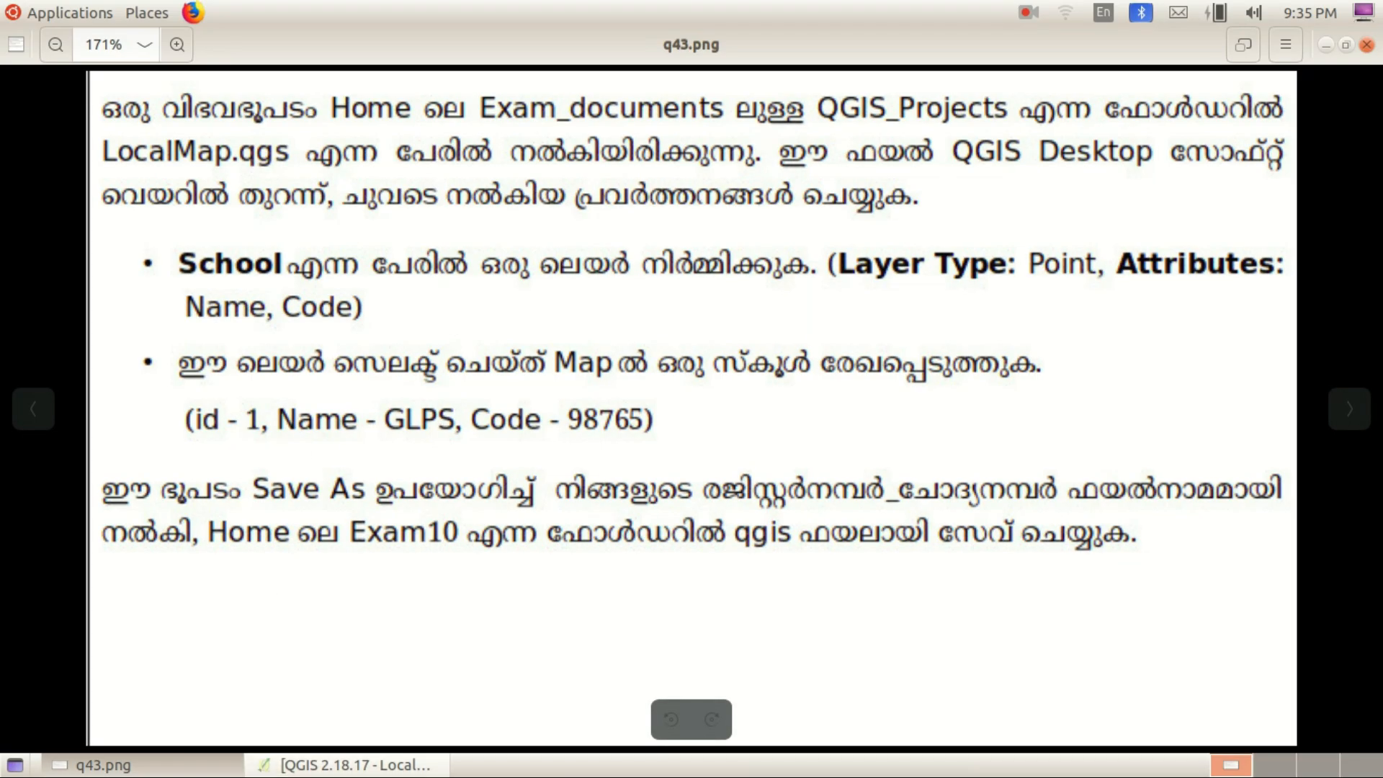
left_click(348, 763)
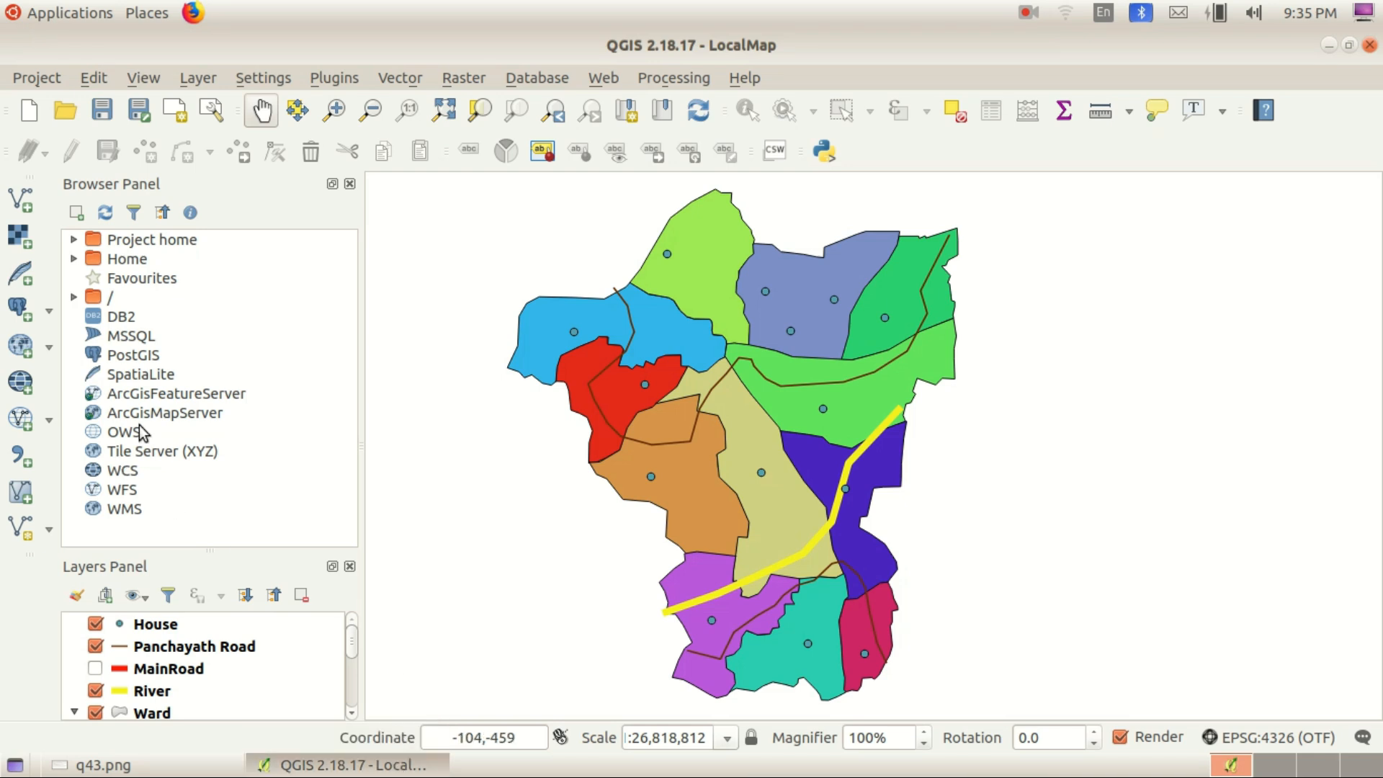
left_click(171, 628)
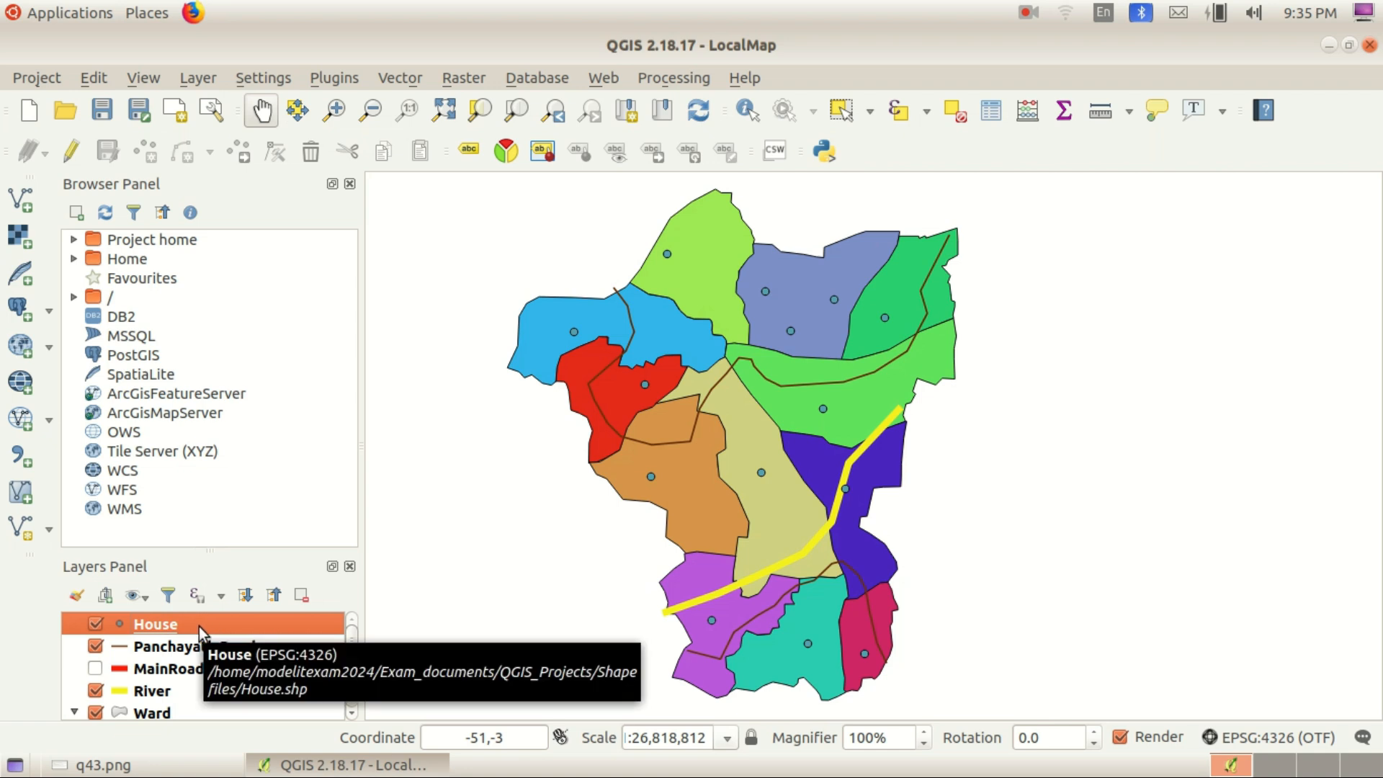
left_click(103, 765)
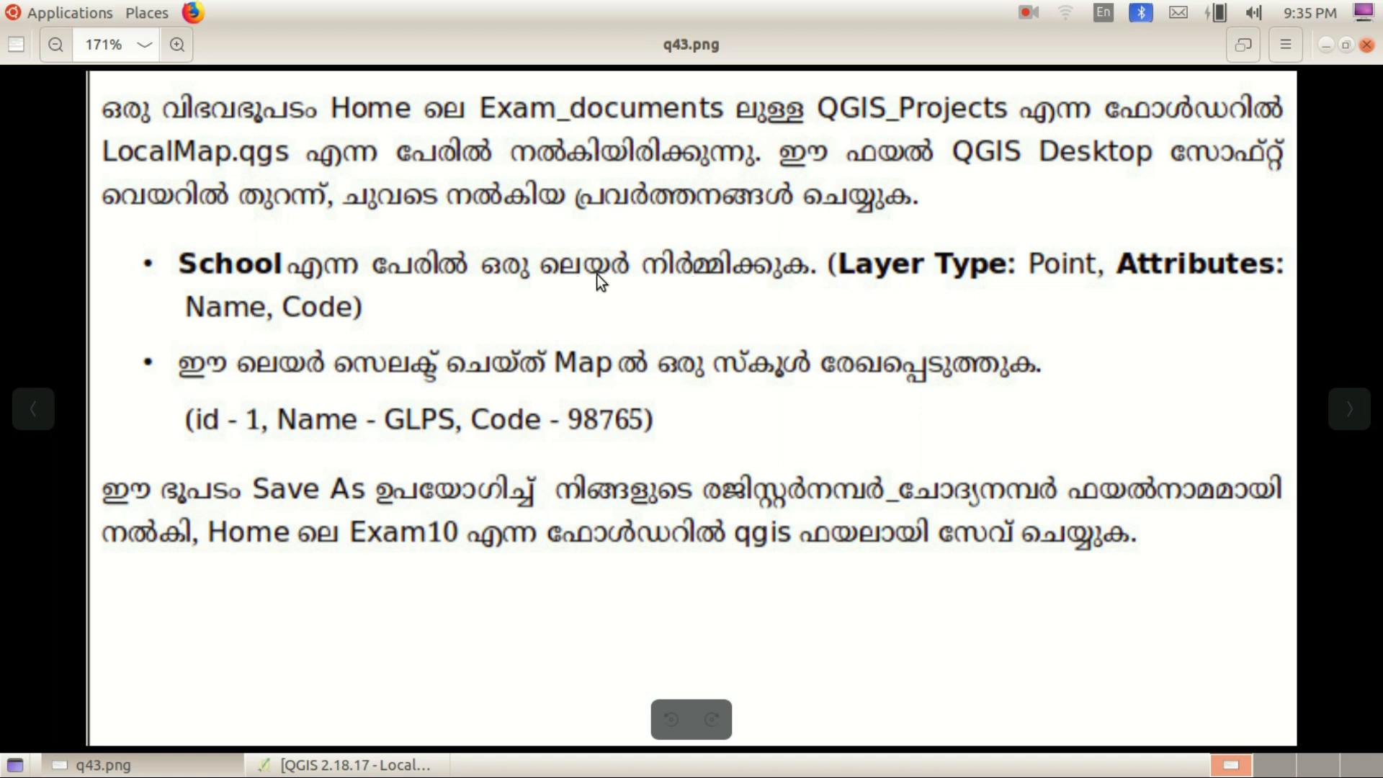
left_click(353, 765)
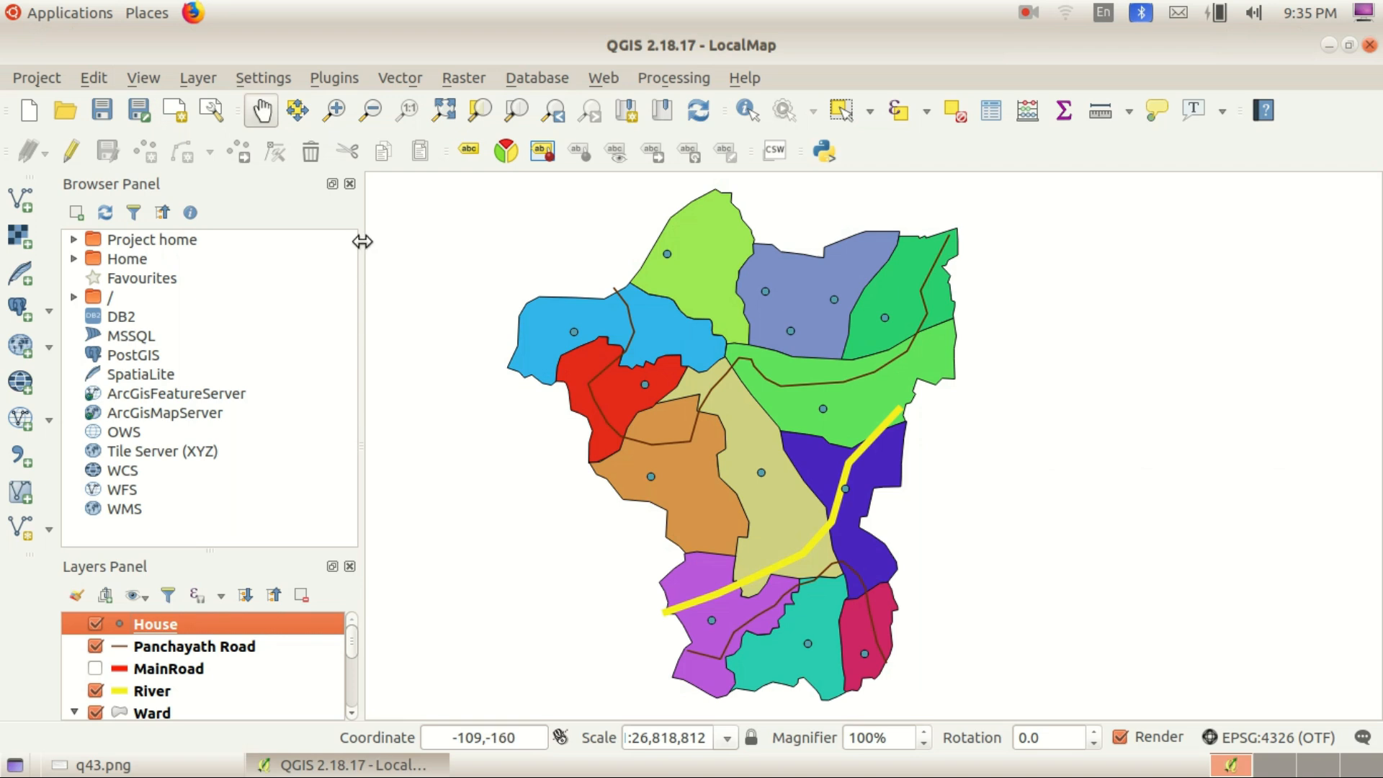
Start a new shapefile layer, check the required layer type in q43.png and set the geometry type to Point
left_click(209, 77)
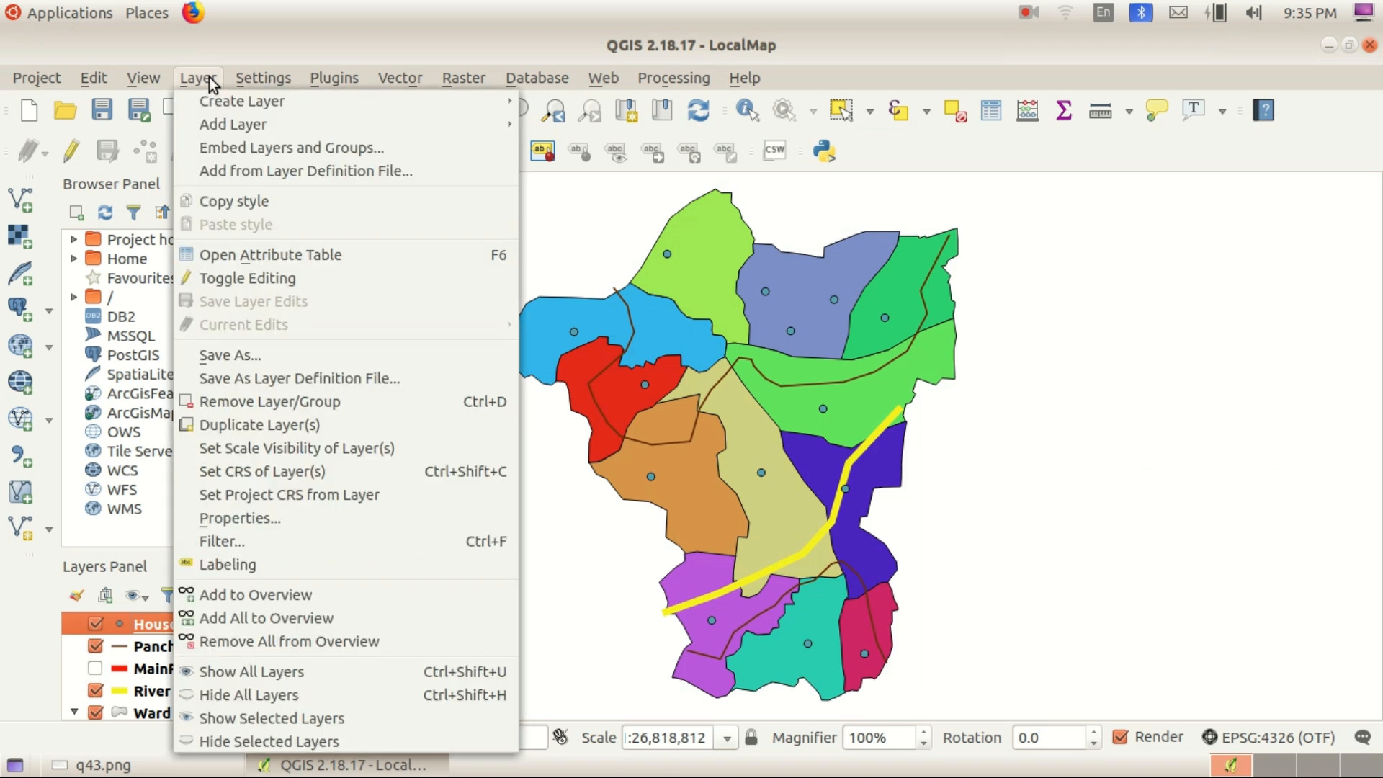
mouse_move(217, 98)
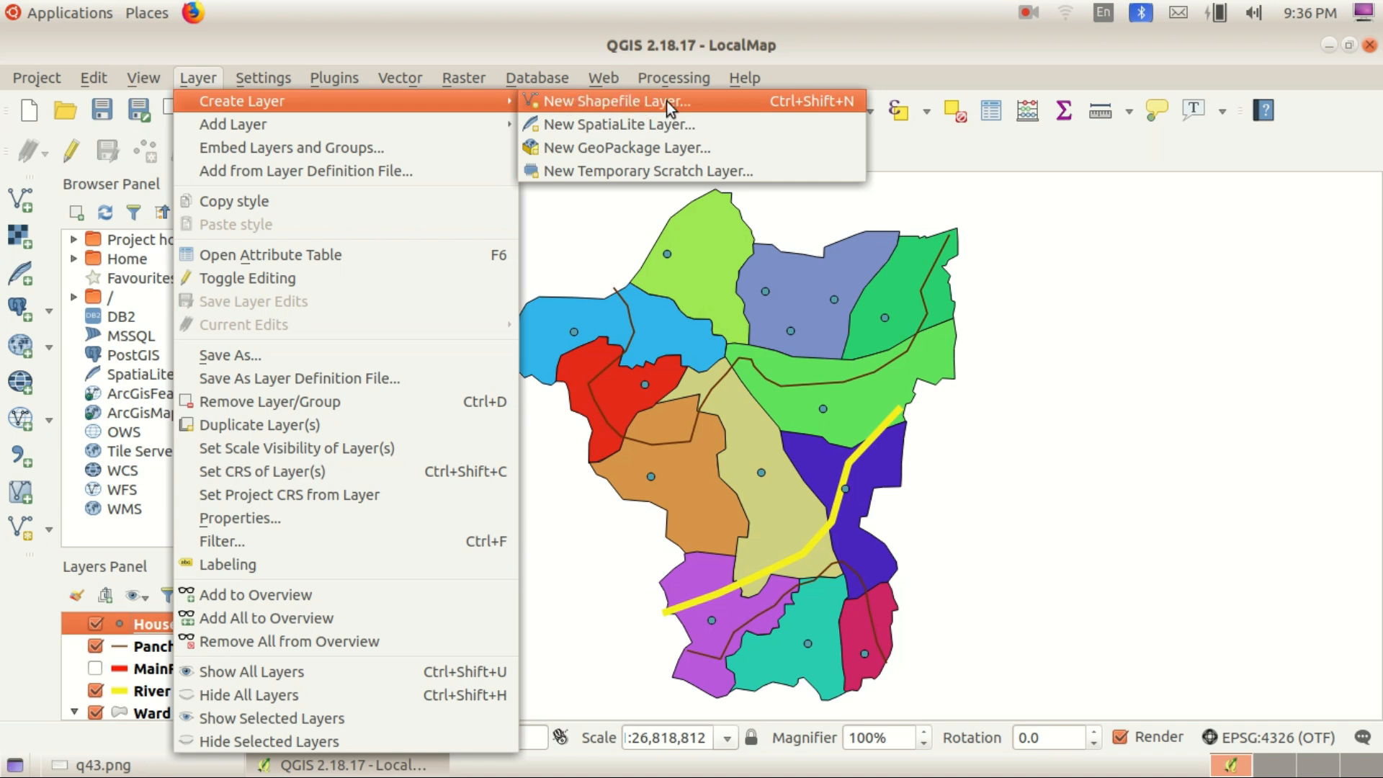
left_click(755, 105)
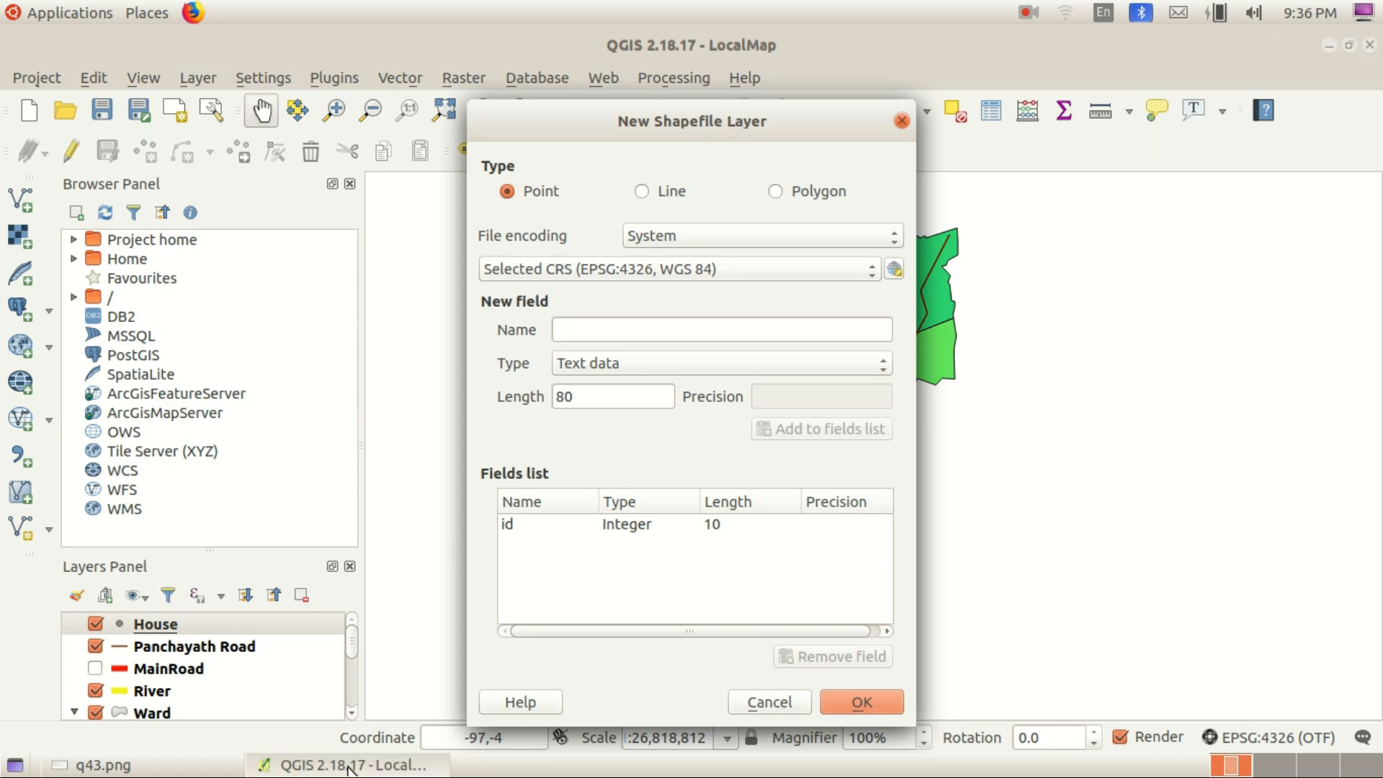
left_click(220, 765)
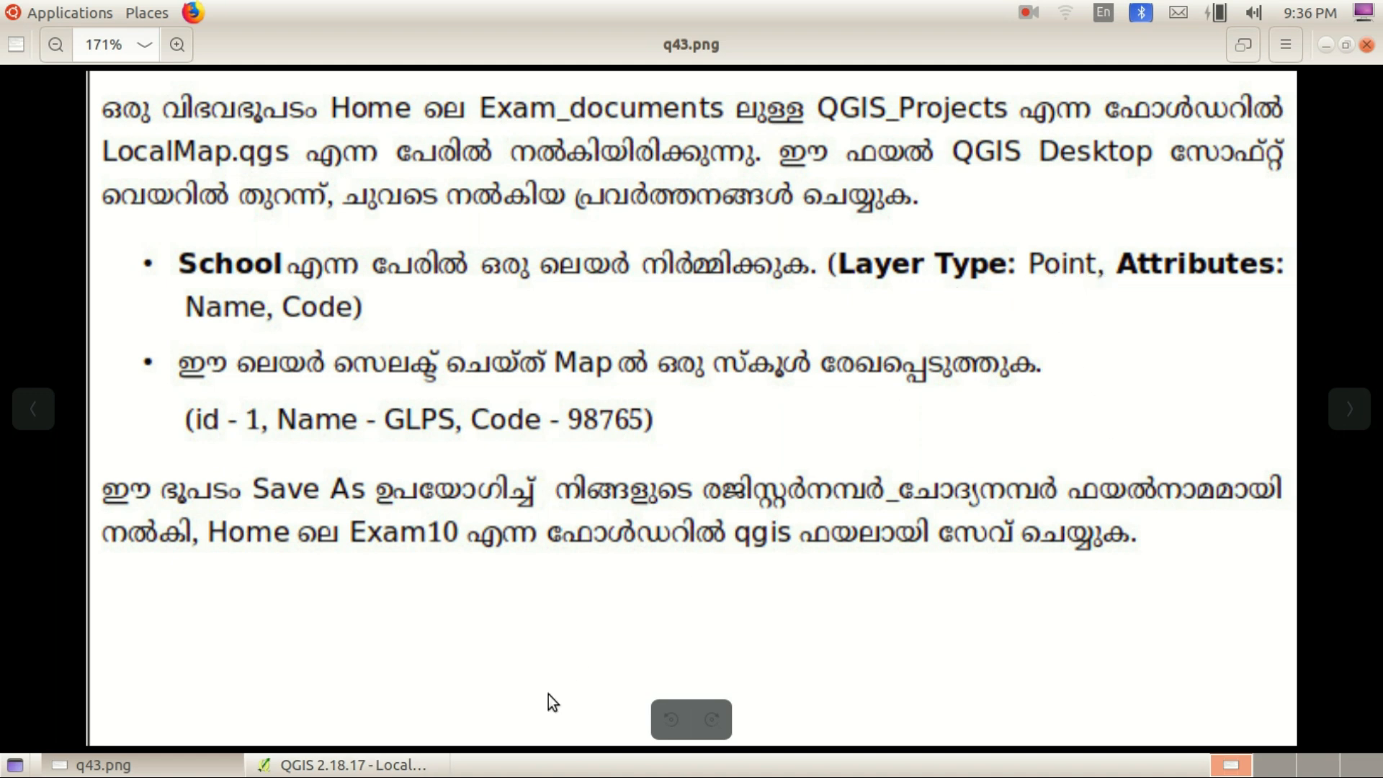
left_click(346, 765)
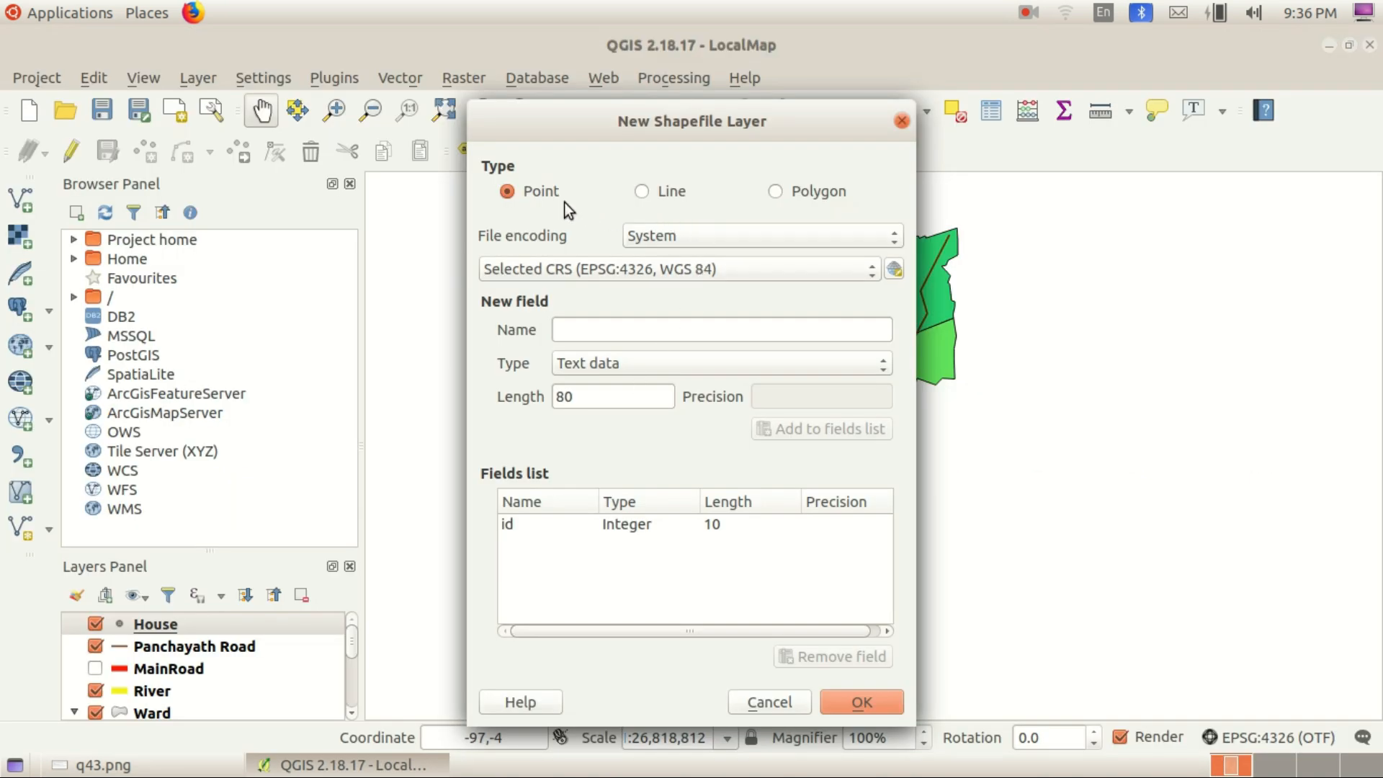
left_click(638, 192)
left_click(525, 188)
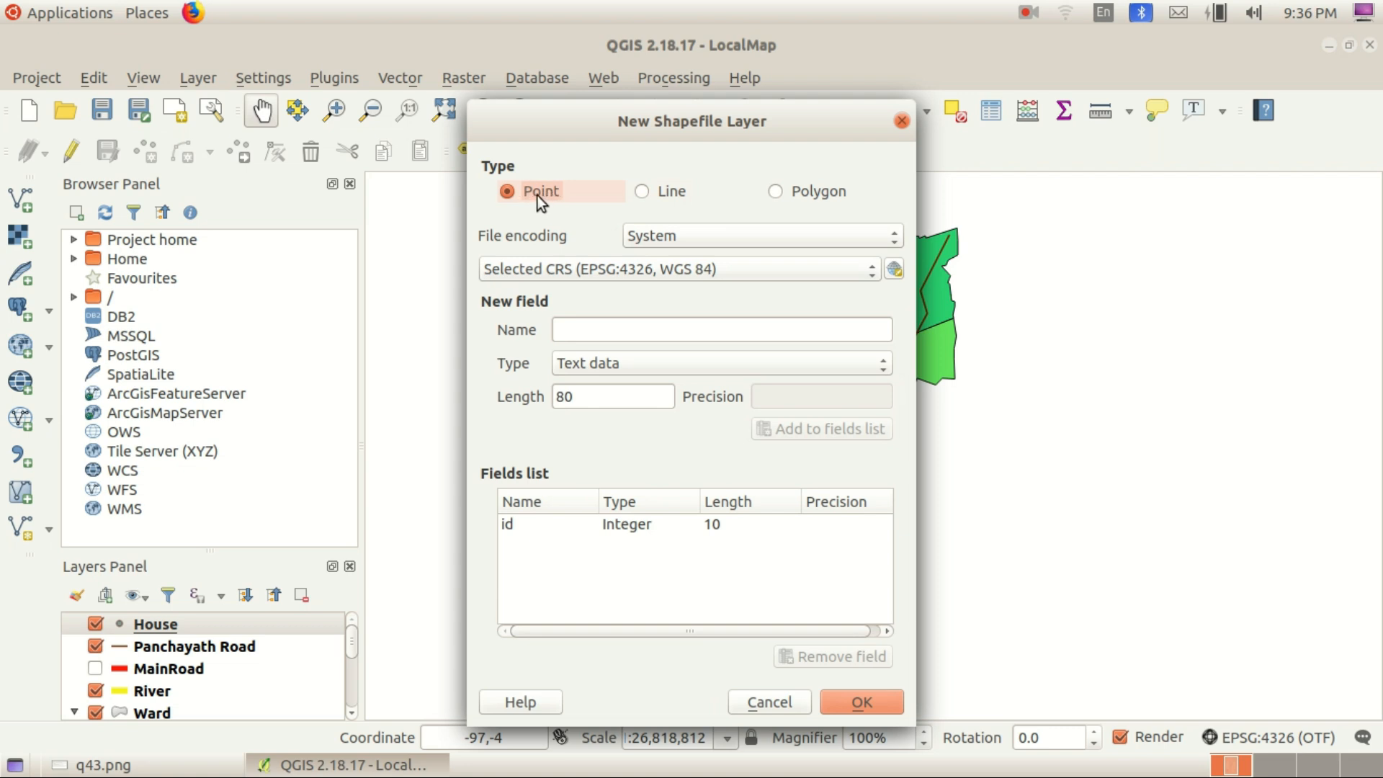
Compare the field settings of the new shapefile layer with the attributes and school values required in q43.png
left_click(346, 765)
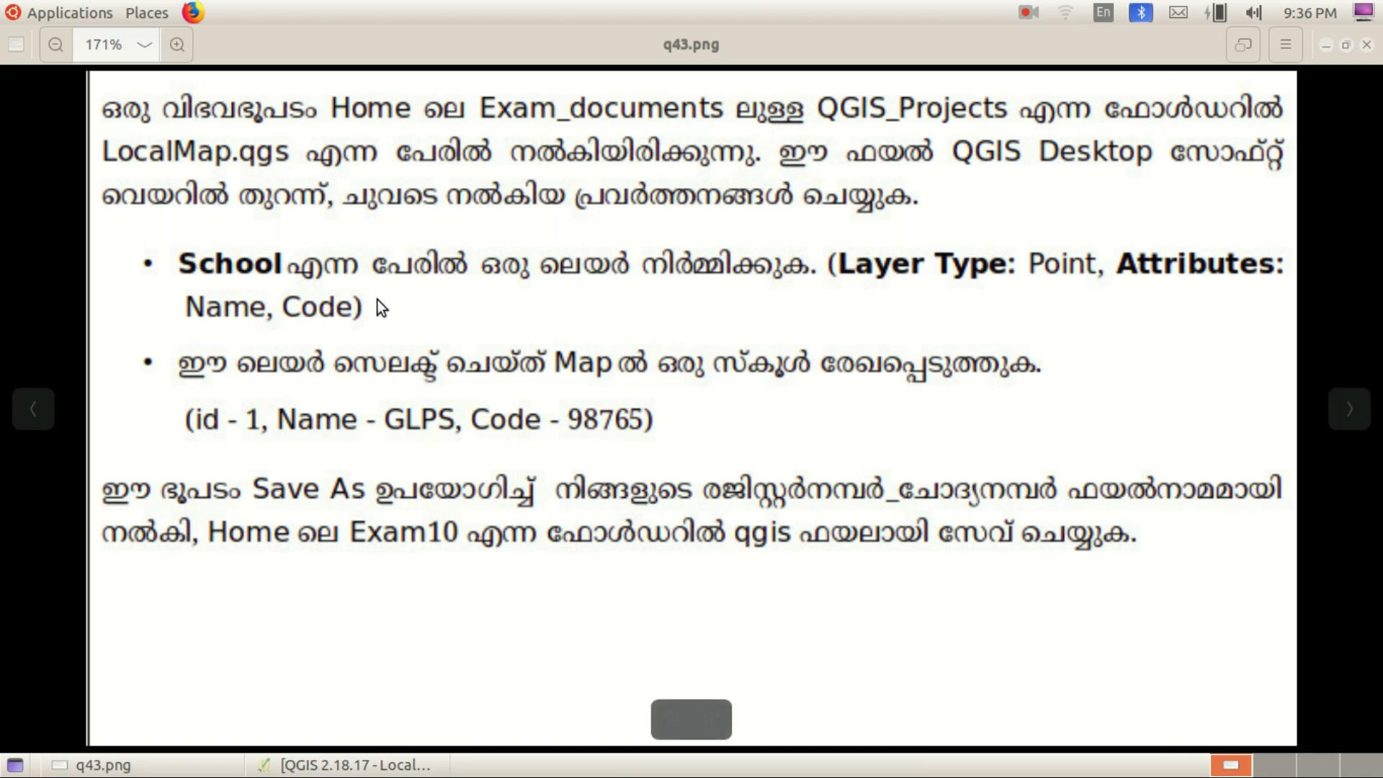
left_click(377, 766)
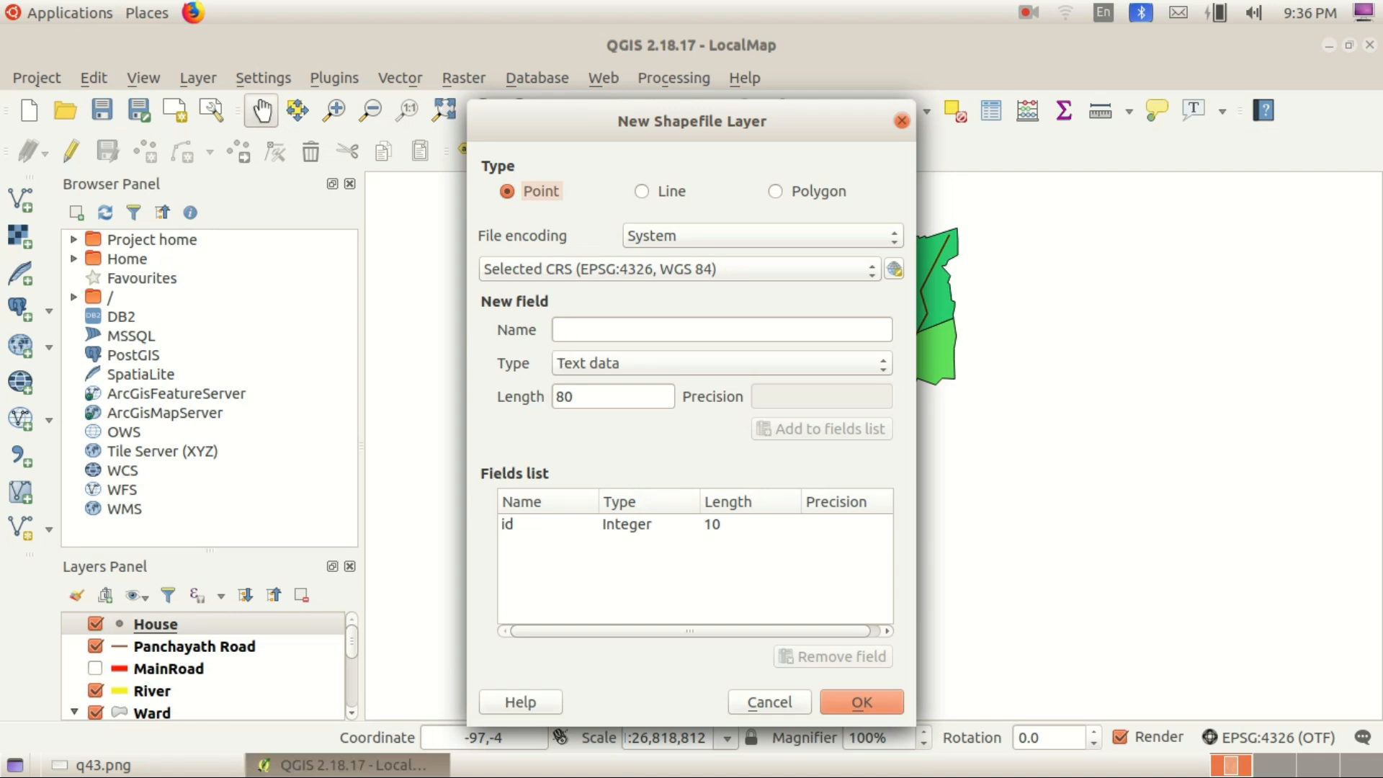
key("alt+Tab")
key("alt+Tab")
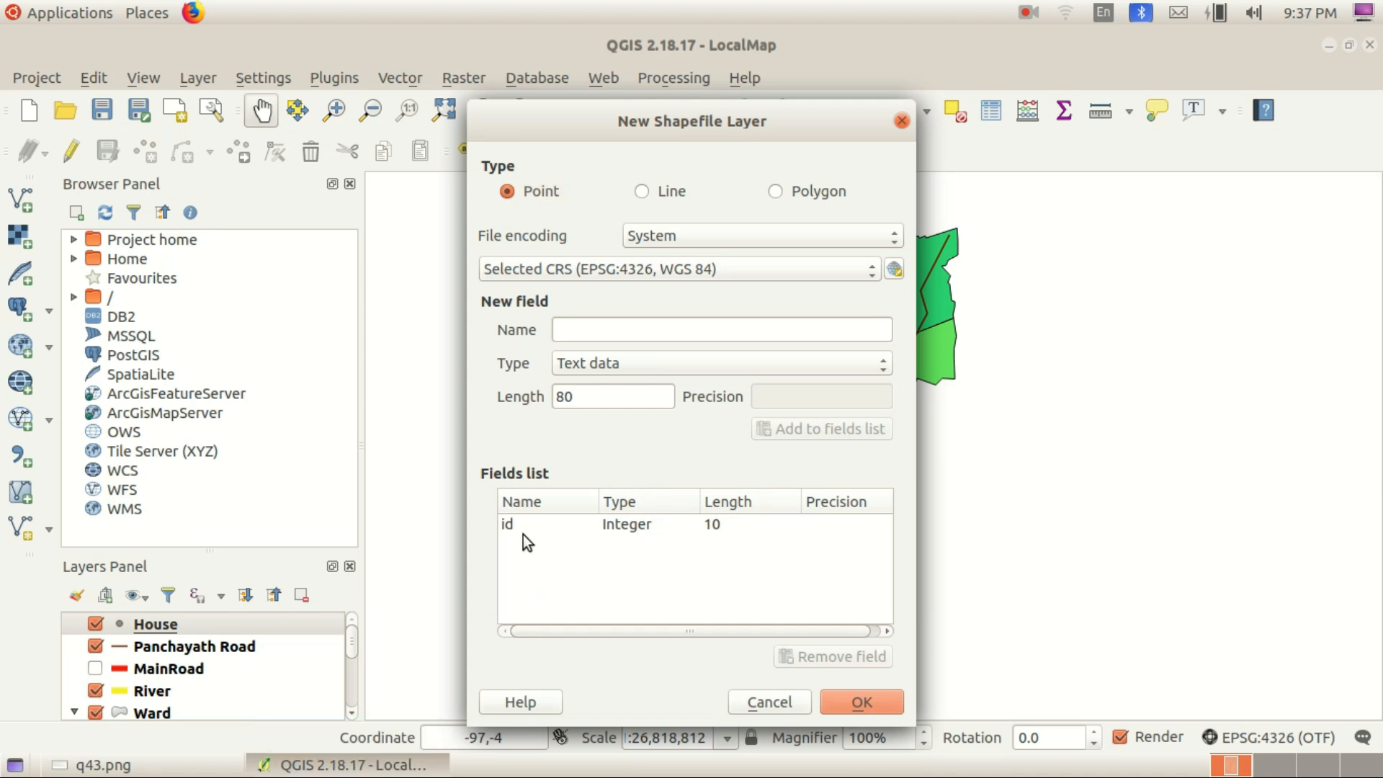
key("alt+Tab")
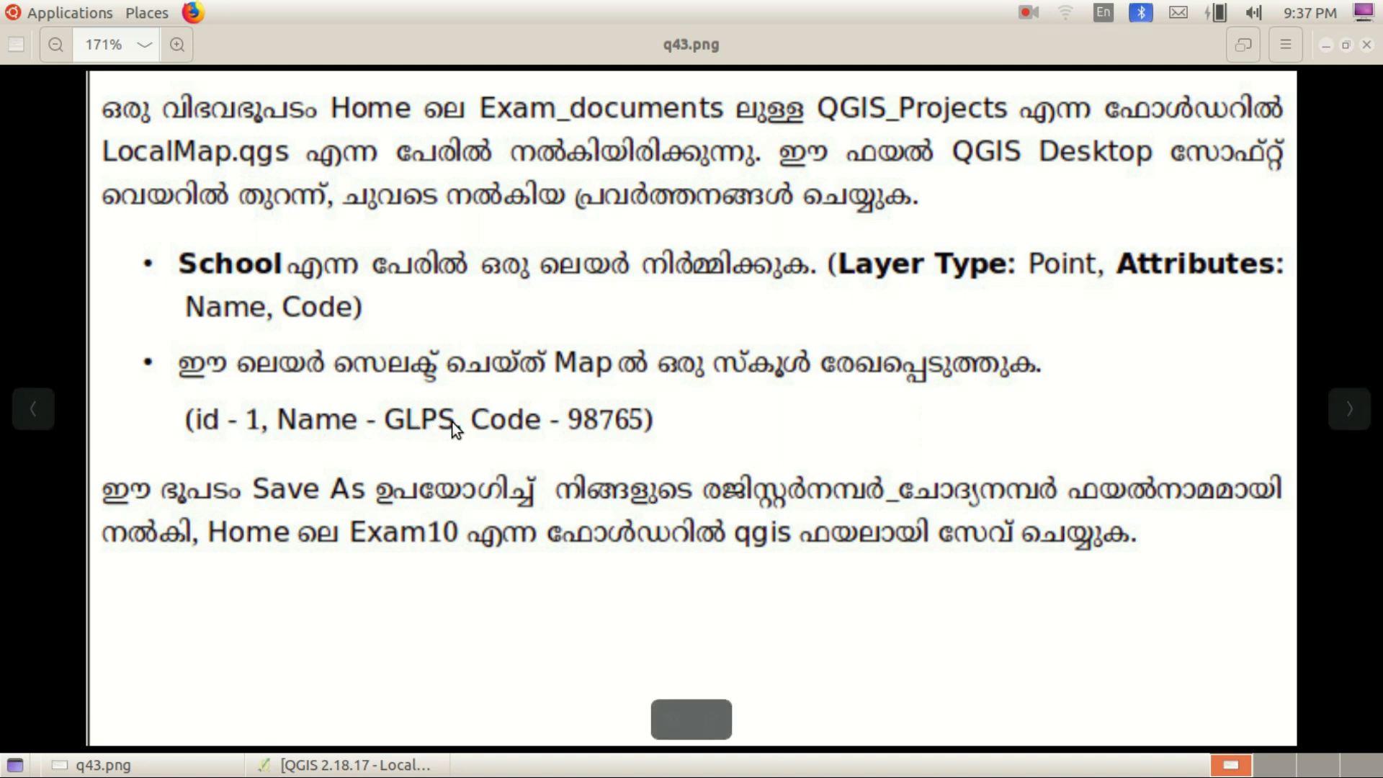
left_click(353, 765)
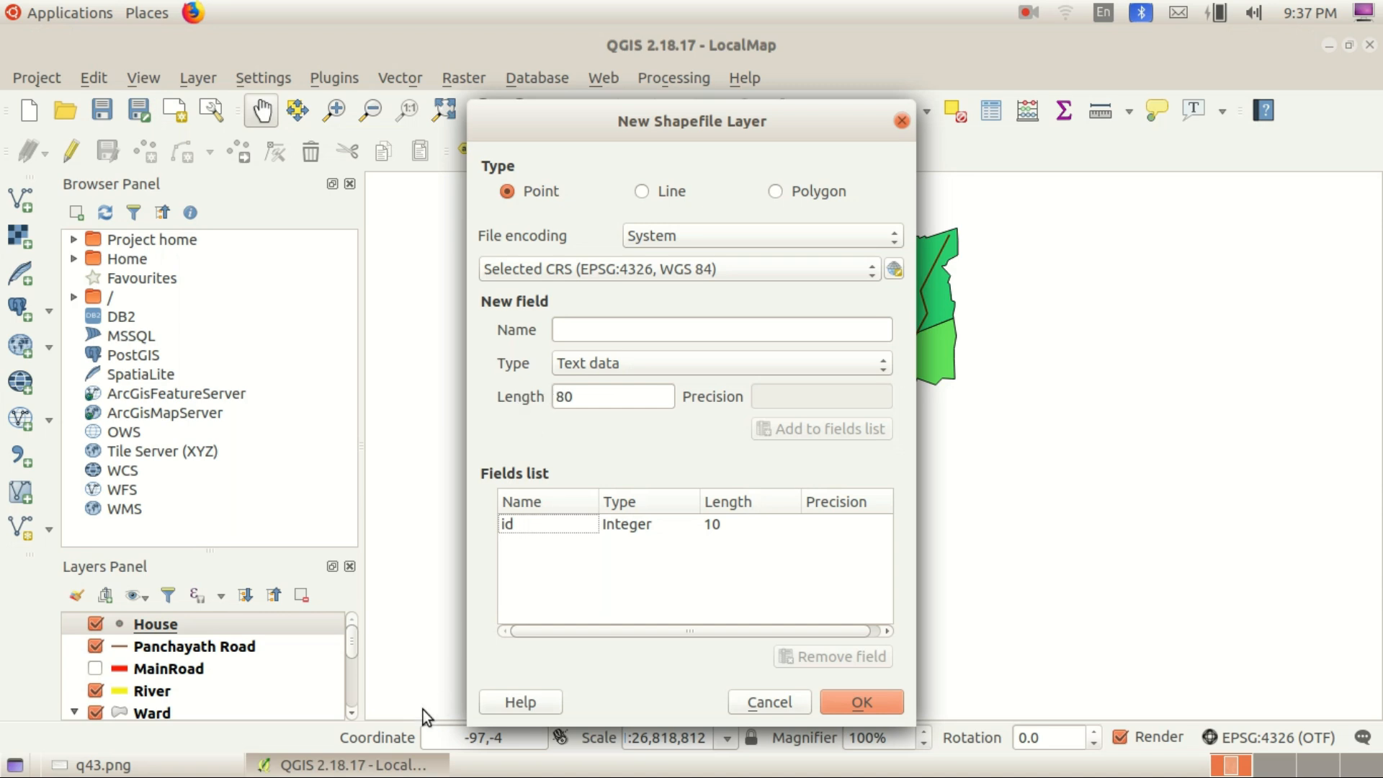
left_click(403, 765)
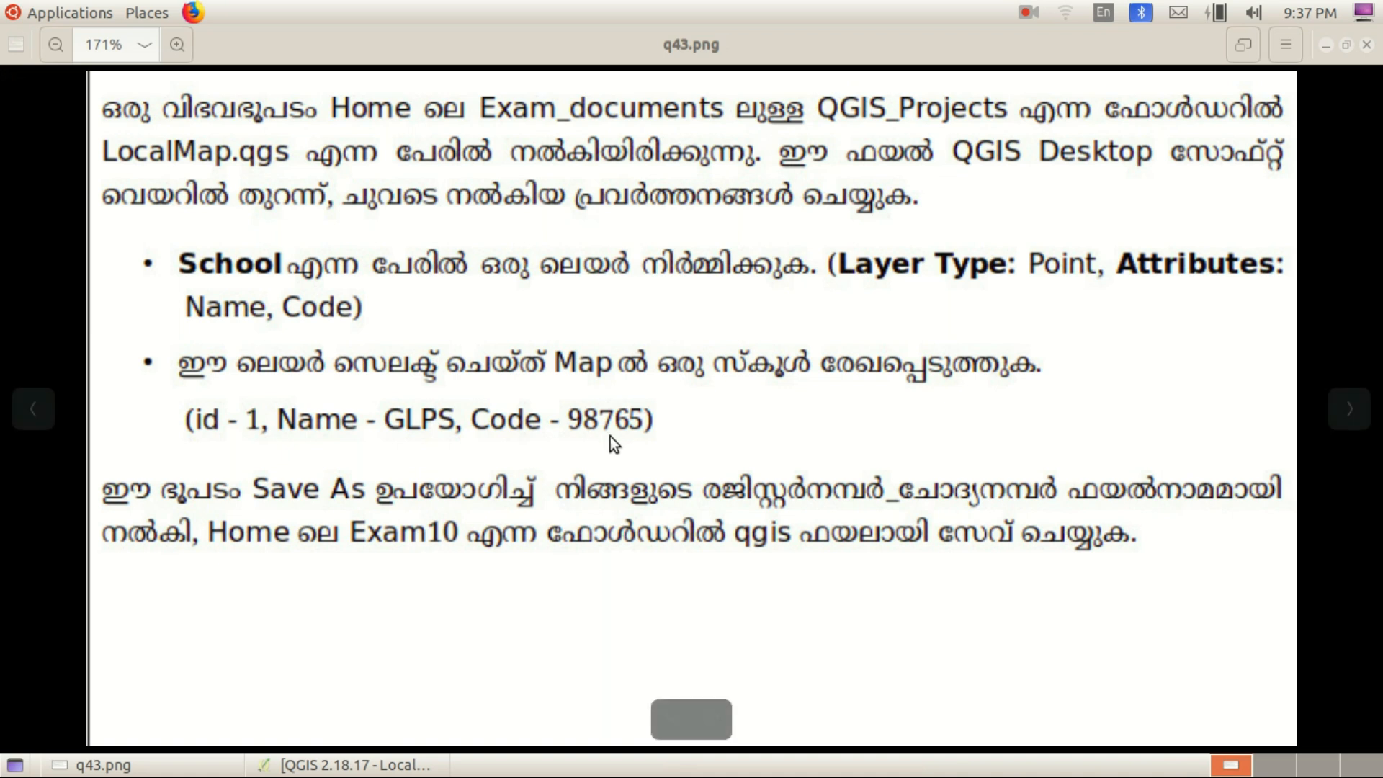
left_click(353, 765)
Add a Text data field called Name with length 80 to the new layer's fields list
left_click(601, 331)
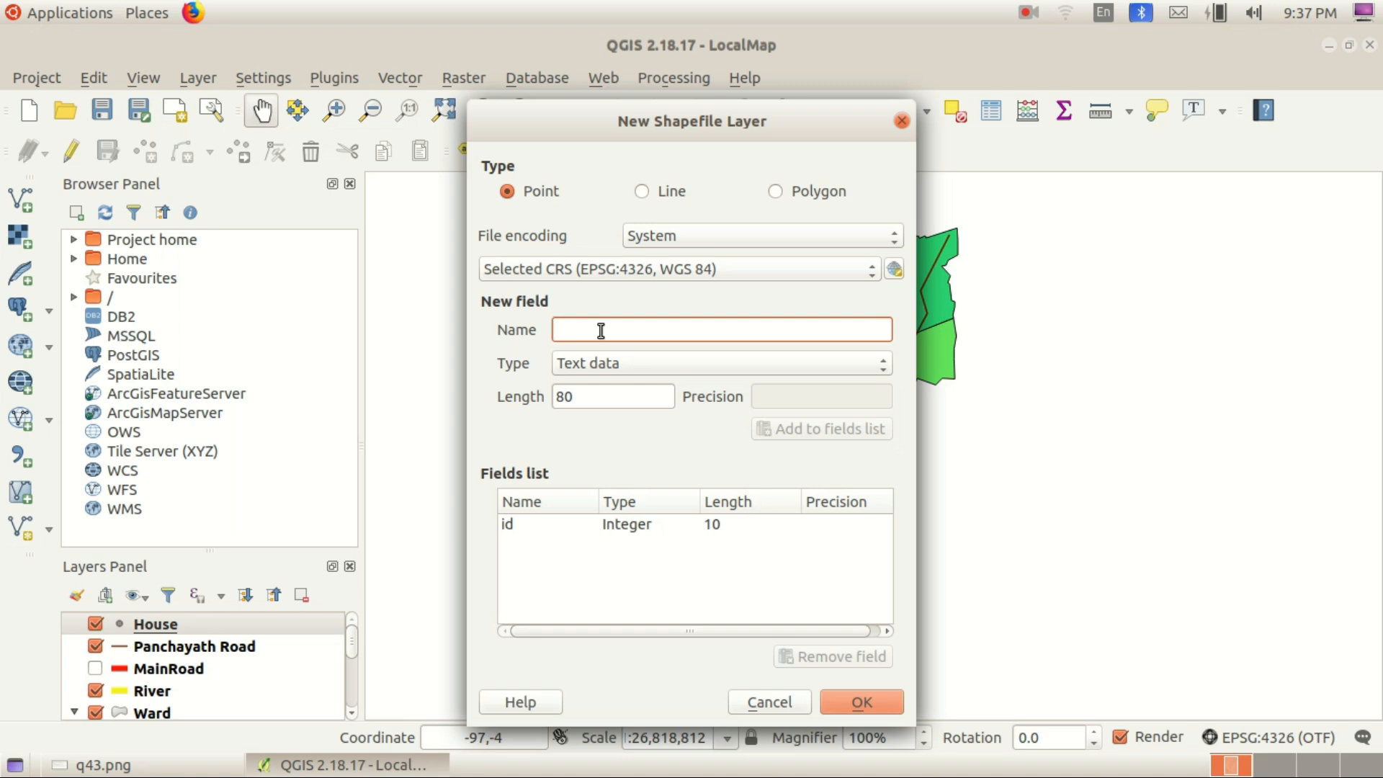
type("Name")
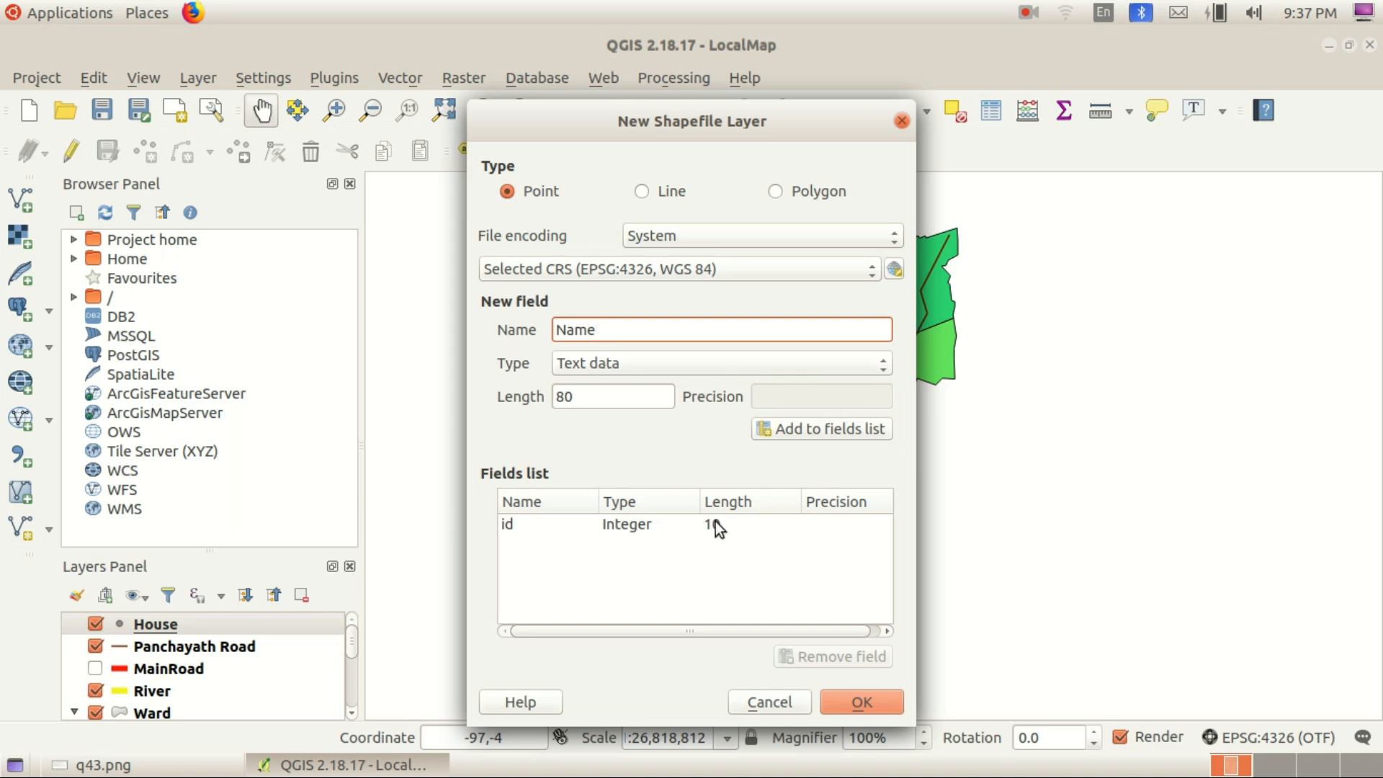
left_click(806, 430)
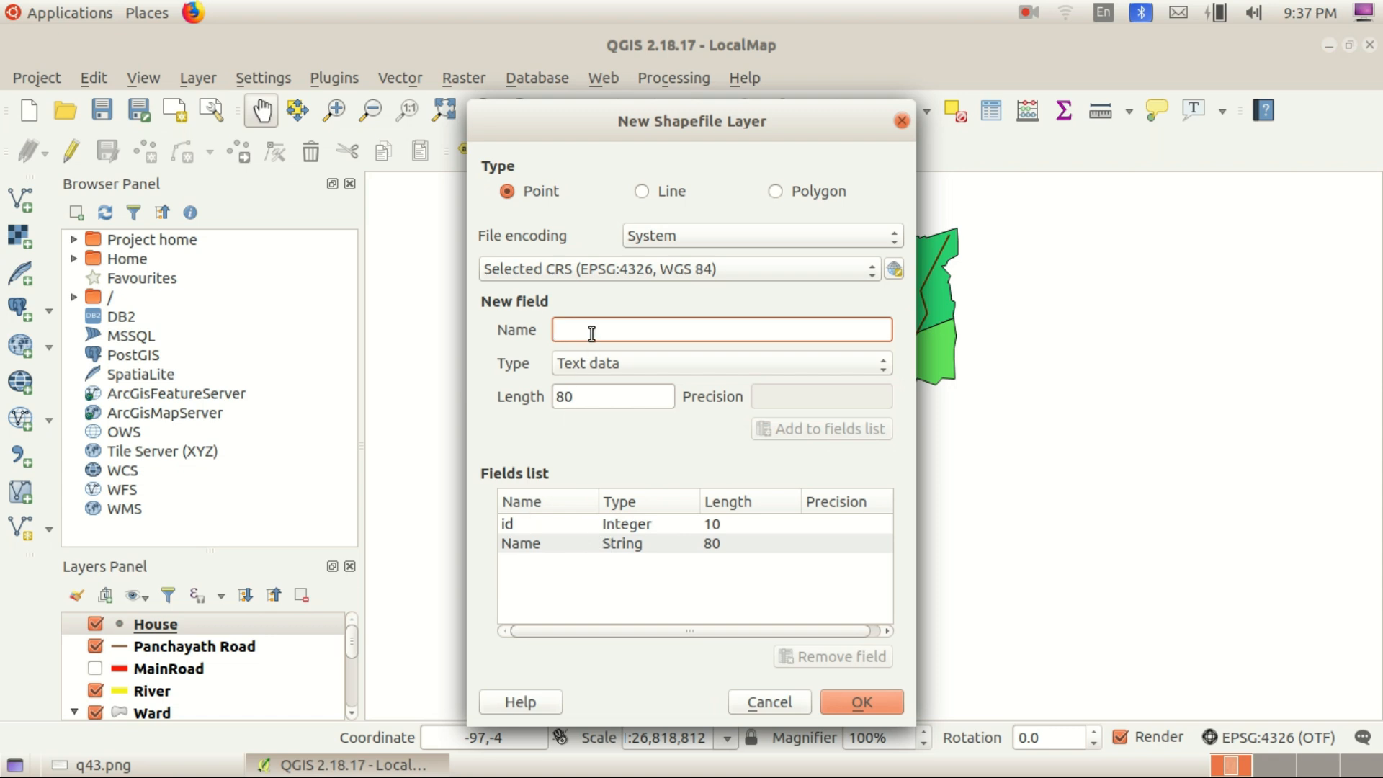
Add a Whole number field called Code with length 10 to the new layer's fields list
type("code")
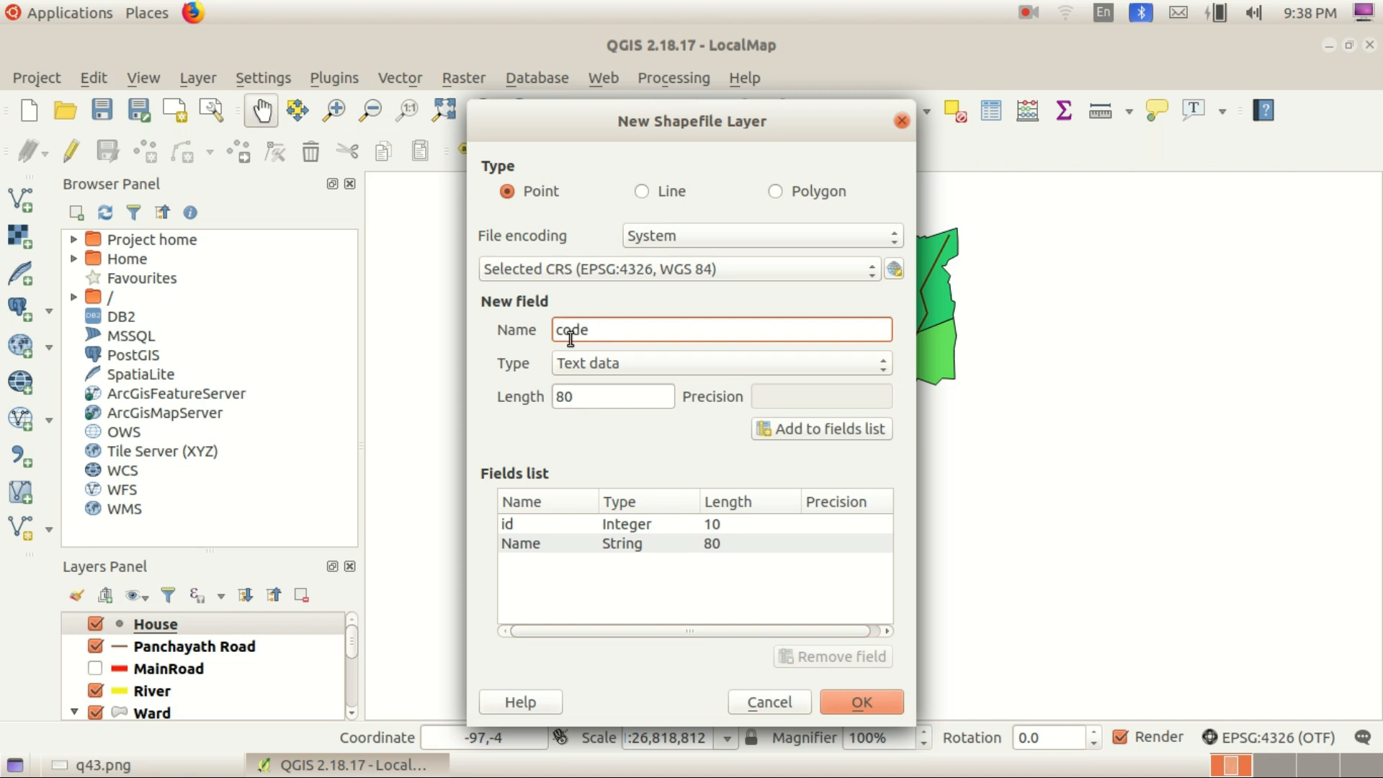
left_click(563, 330)
key("BackSpace")
type("C")
left_click(602, 363)
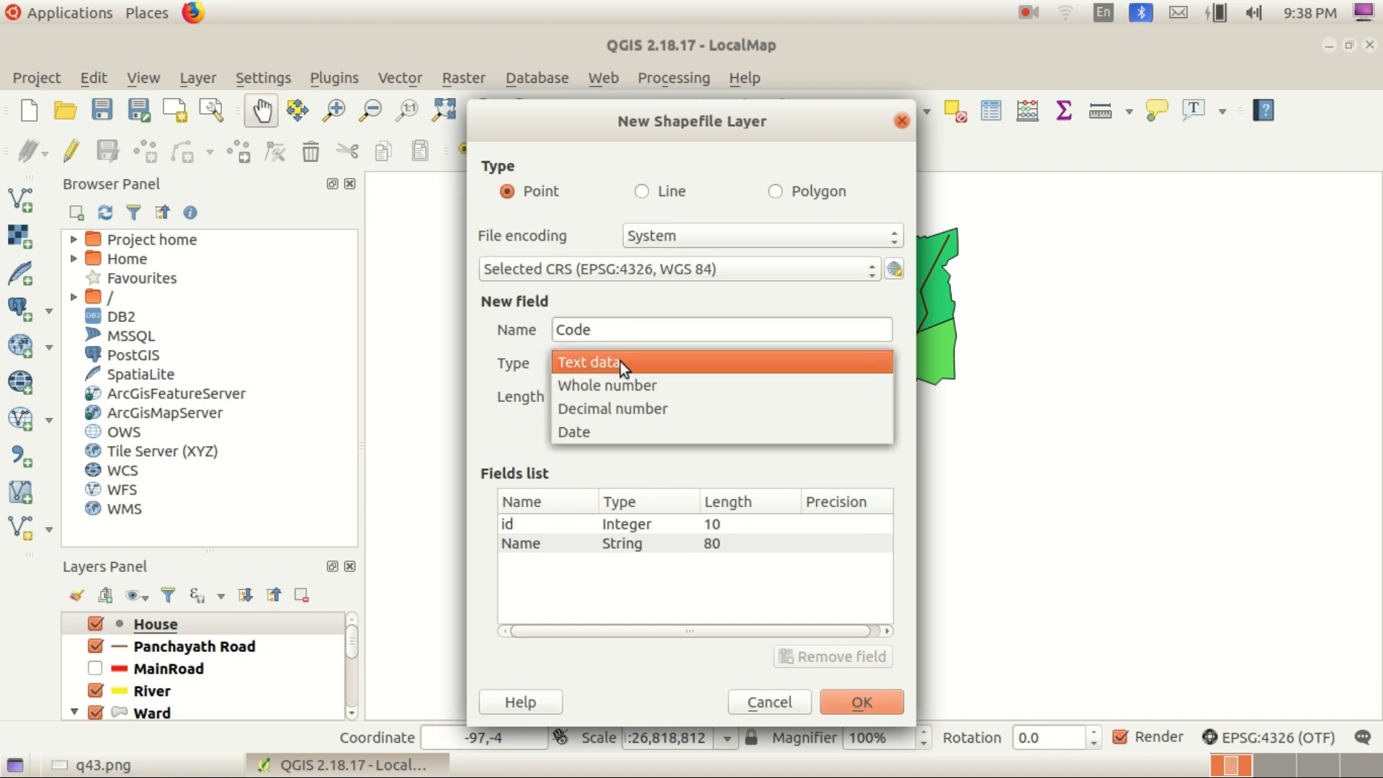
left_click(603, 387)
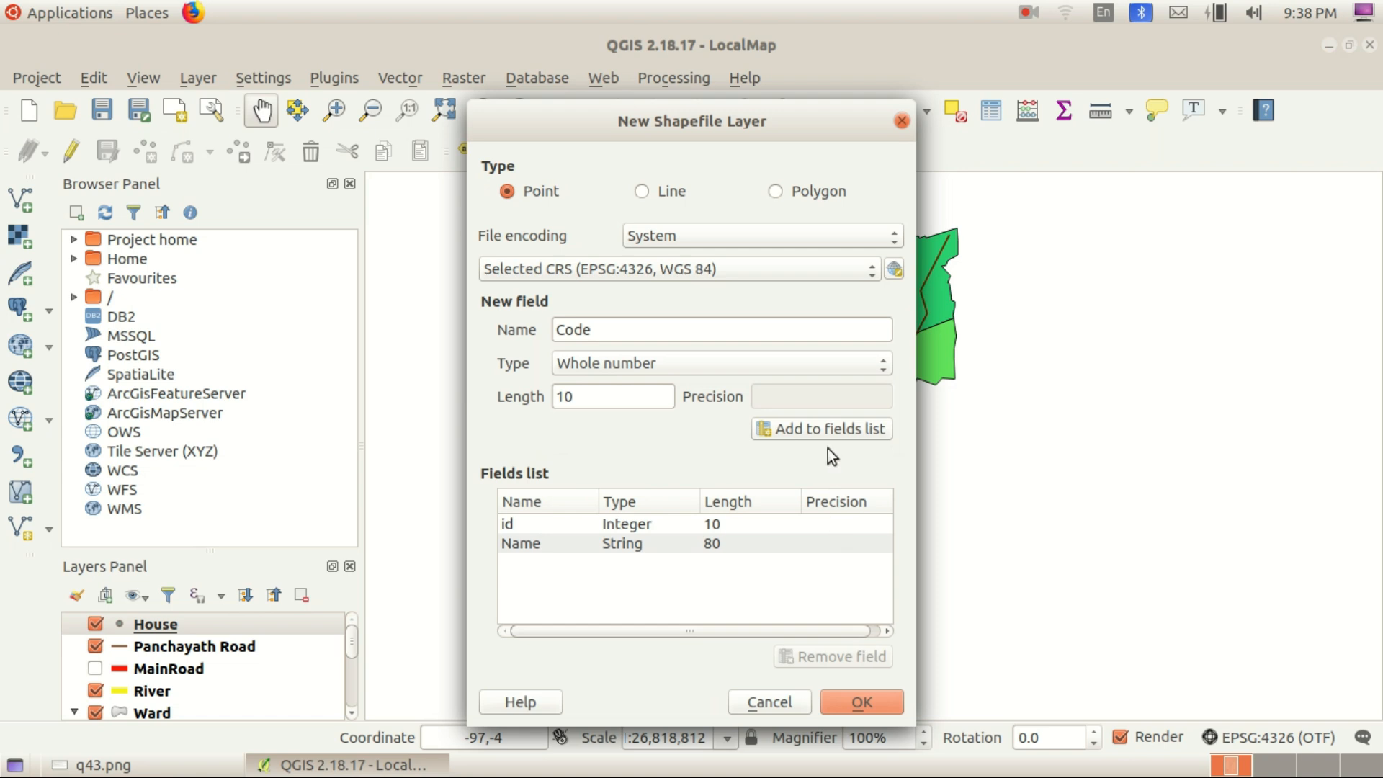
left_click(831, 429)
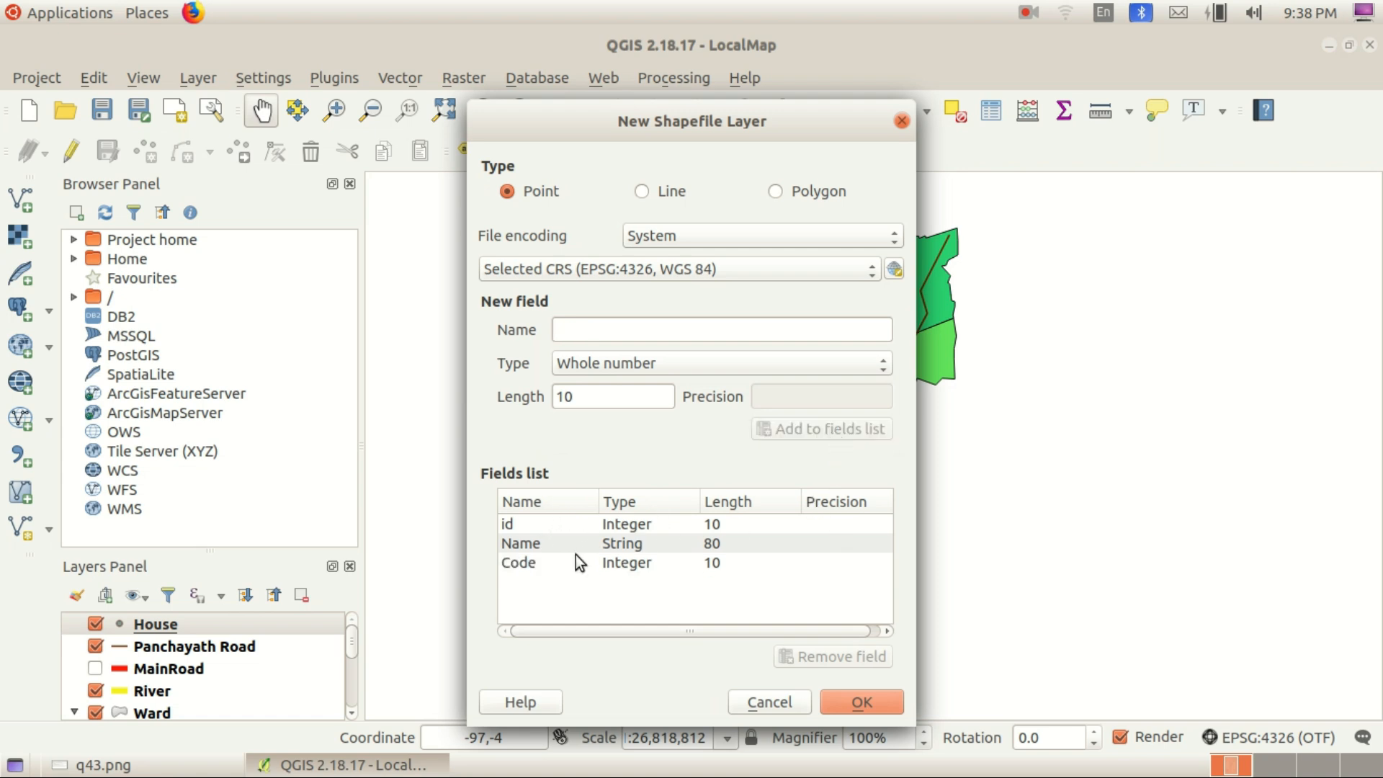
Recheck the required attributes in q43.png and accept the new shapefile layer definition
left_click(425, 765)
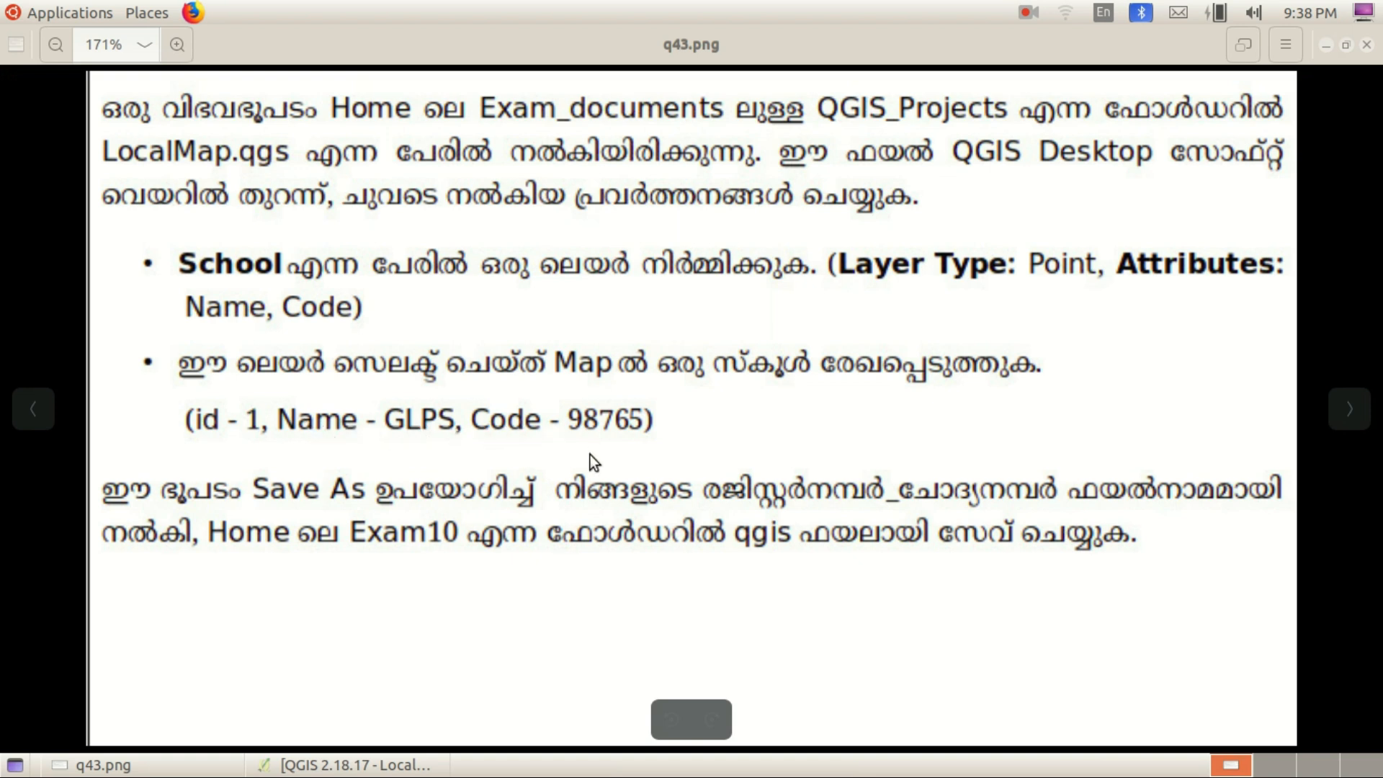
left_click(352, 765)
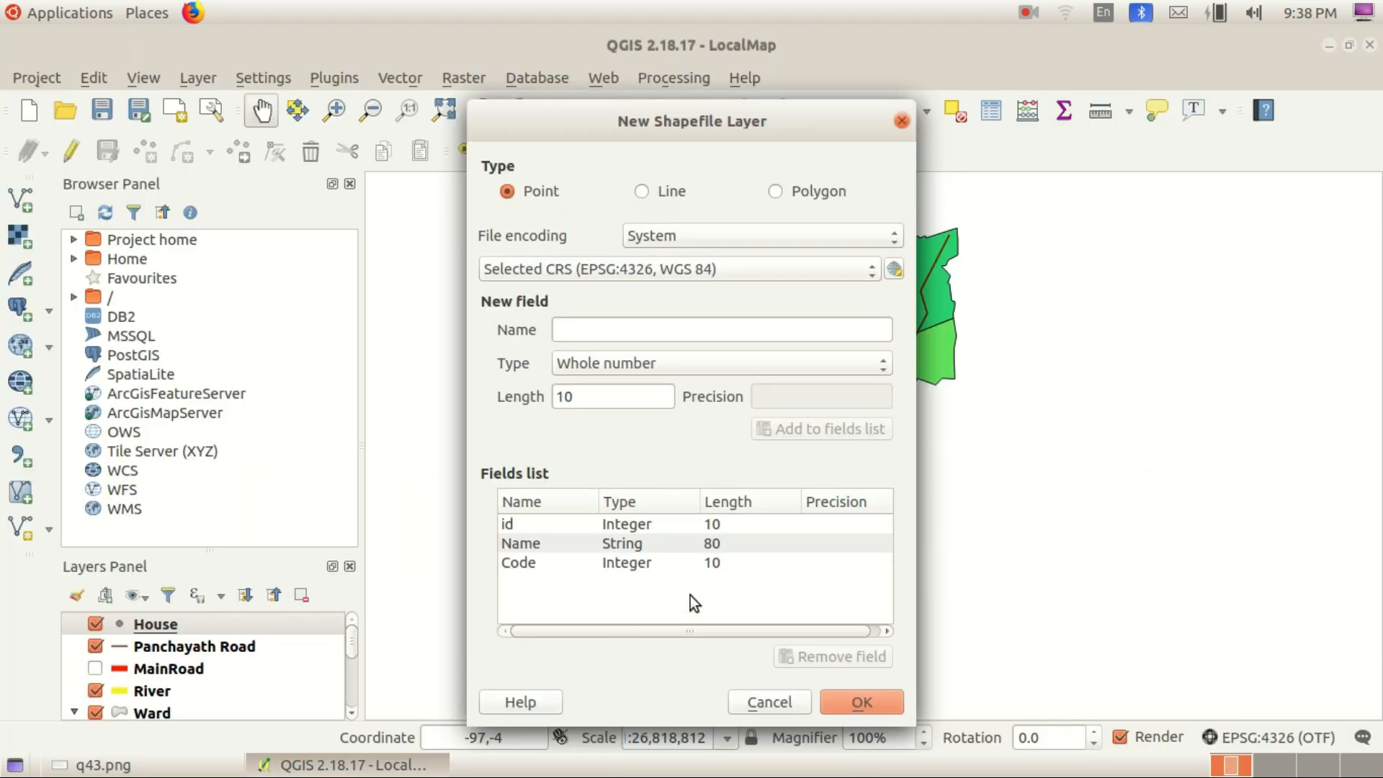
left_click(849, 698)
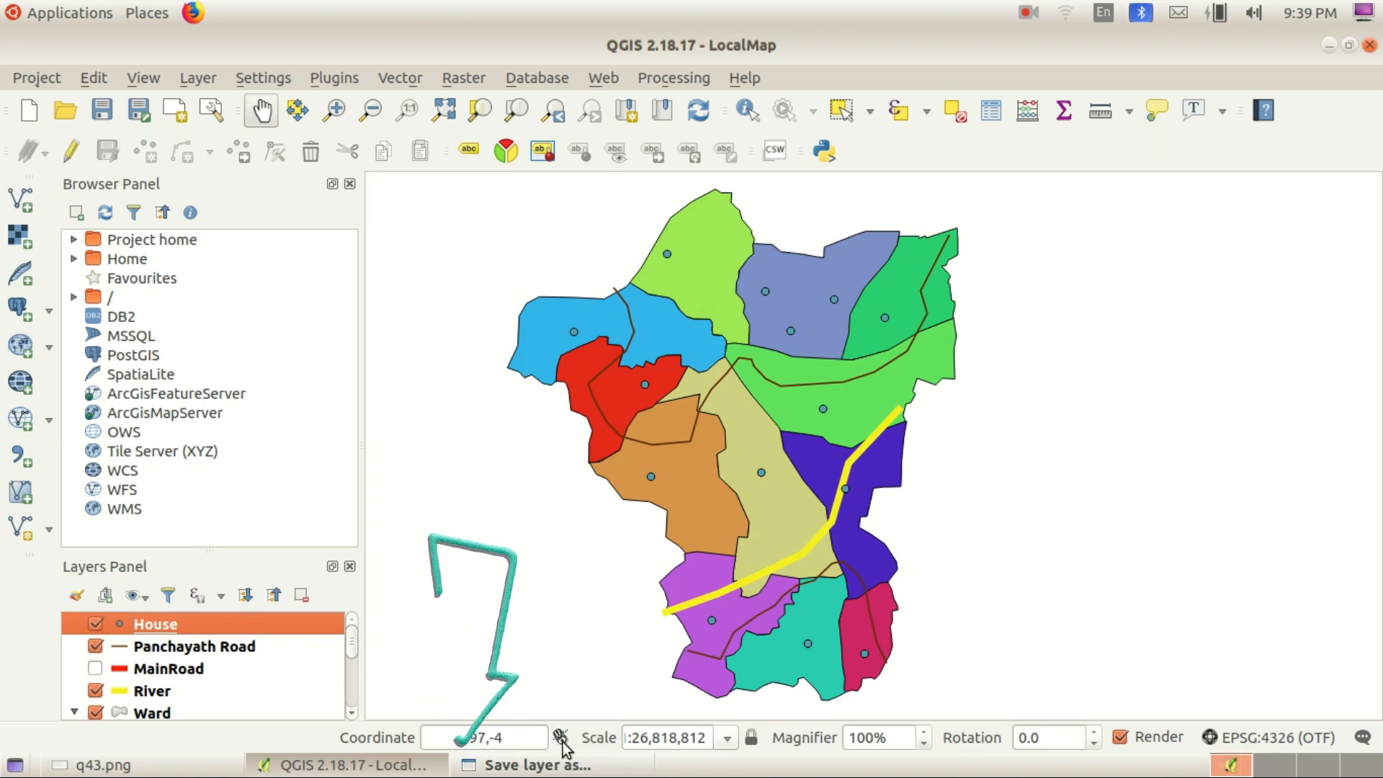
Bring the dialog for saving the layer to the front and move it fully into view
left_click(560, 766)
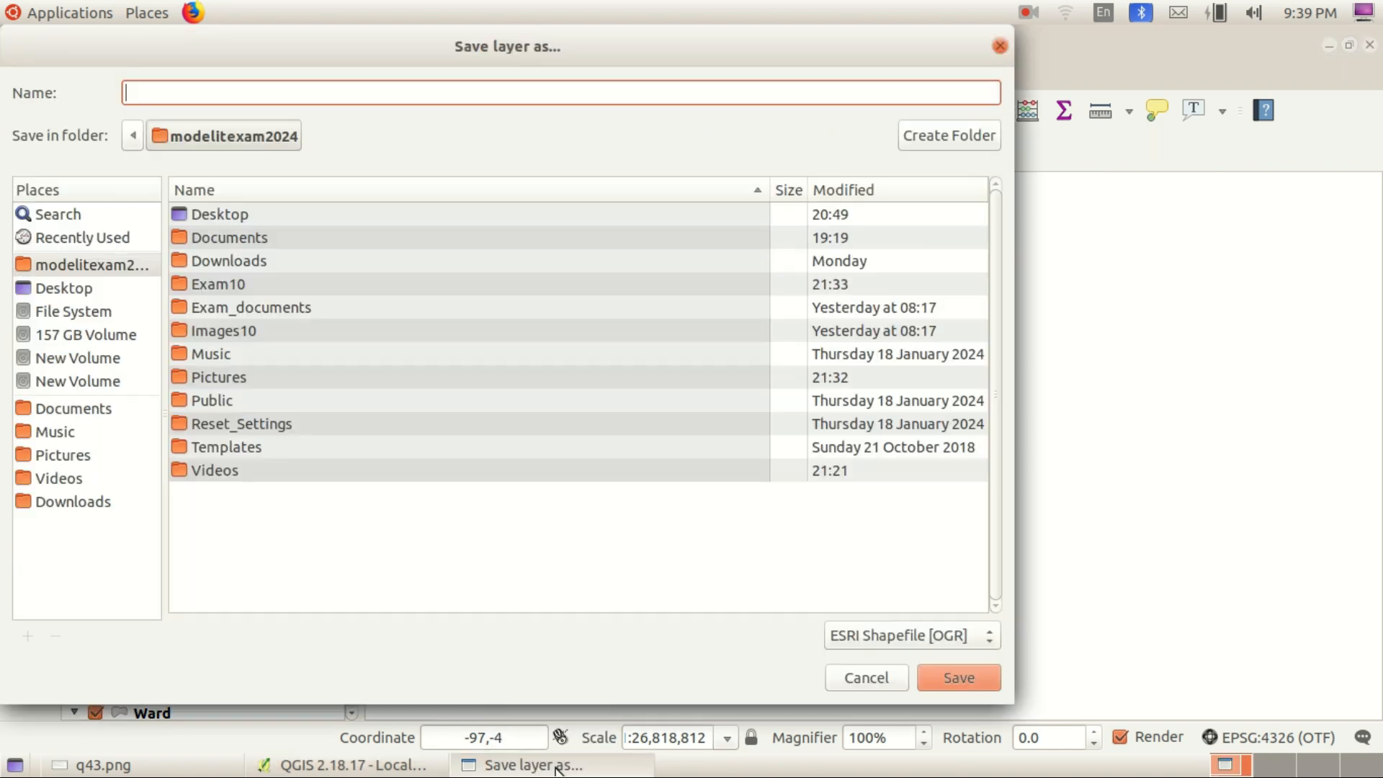
left_click(559, 767)
left_click(559, 767)
left_click(558, 767)
left_click(556, 767)
left_click_drag(524, 67, 625, 109)
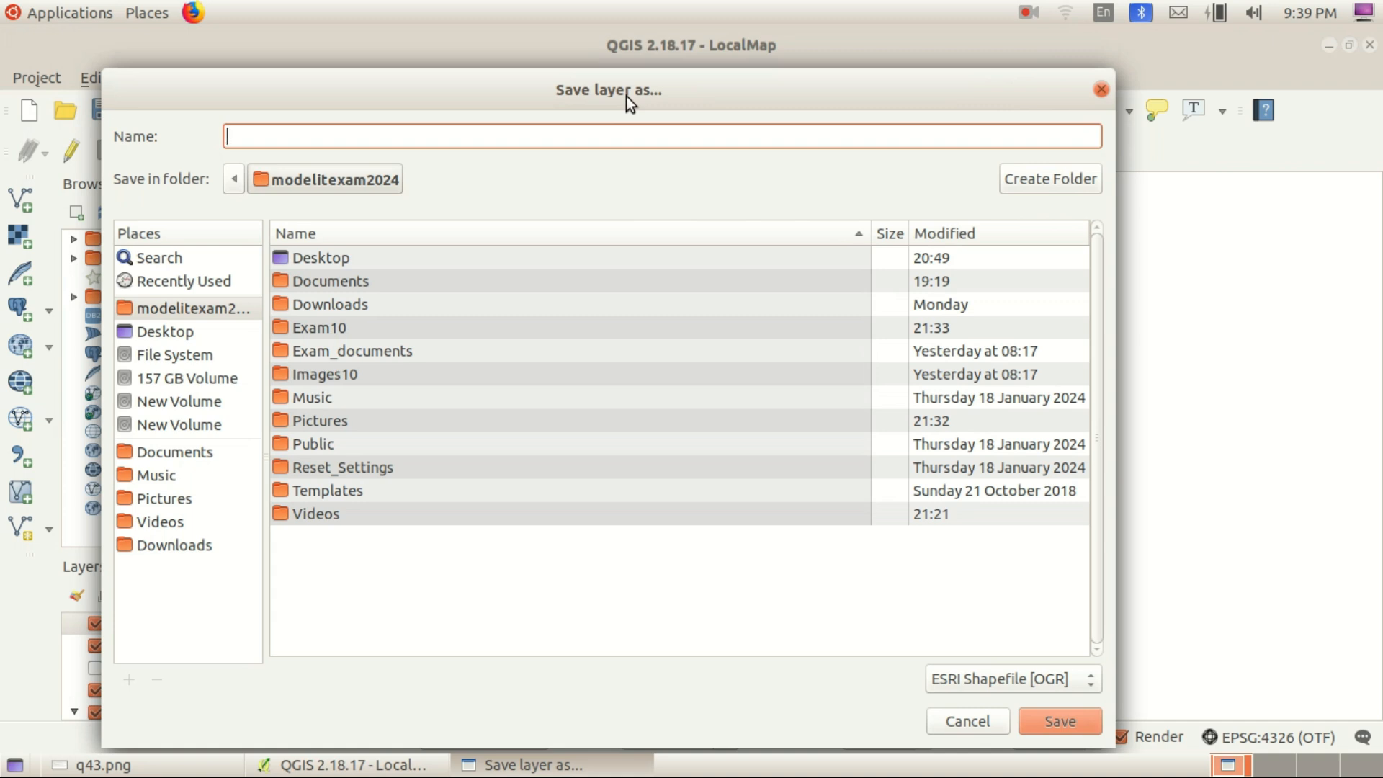
left_click_drag(625, 97, 651, 92)
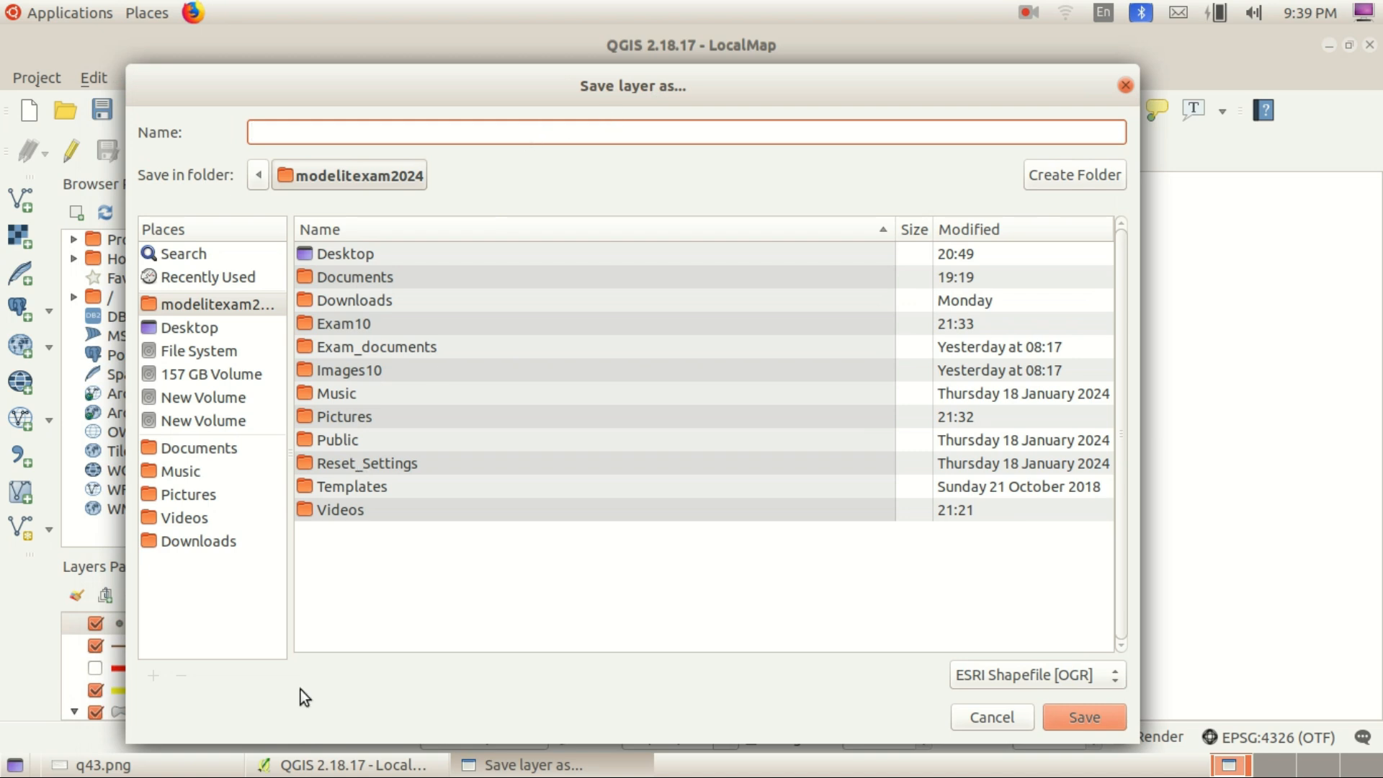
Check the layer name in q43.png and save the layer as an ESRI Shapefile named school in the Exam10 folder
left_click(223, 761)
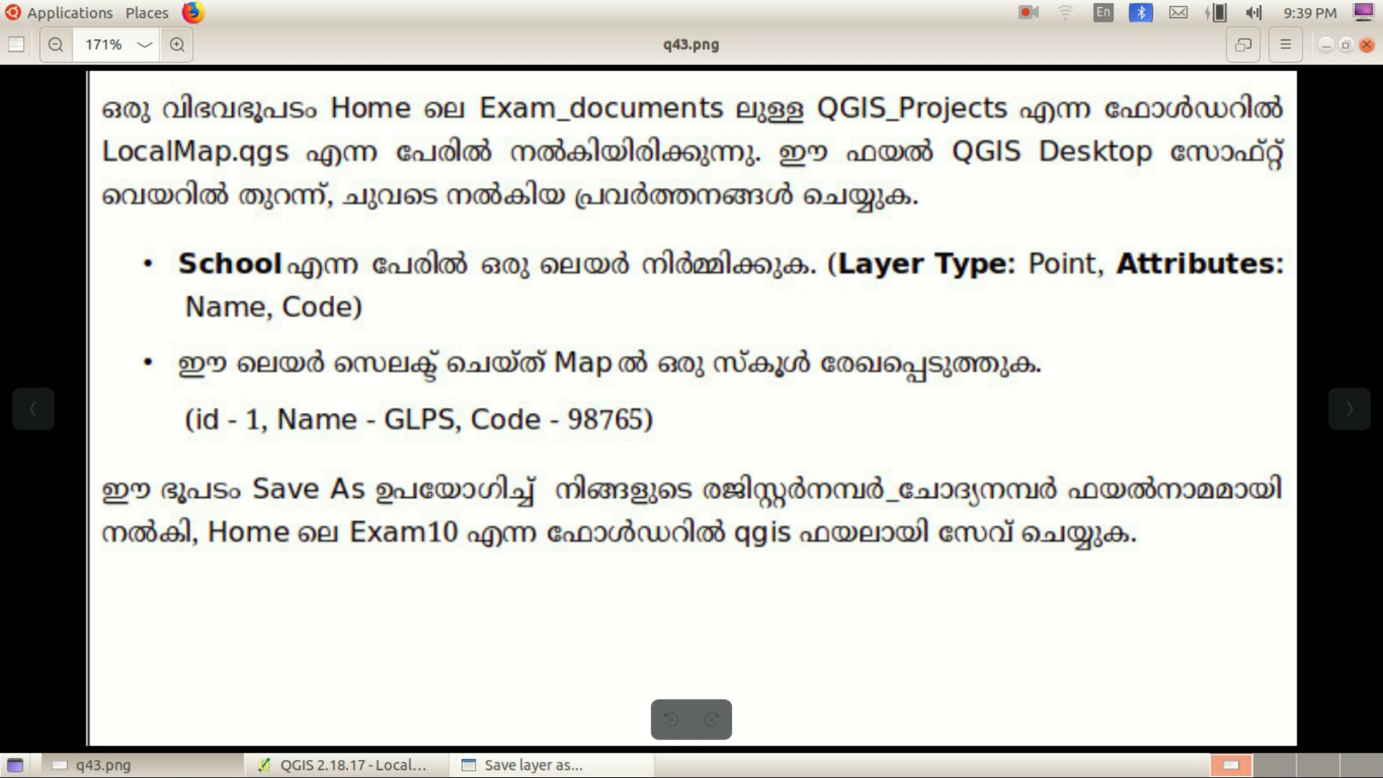
left_click(522, 765)
type("s")
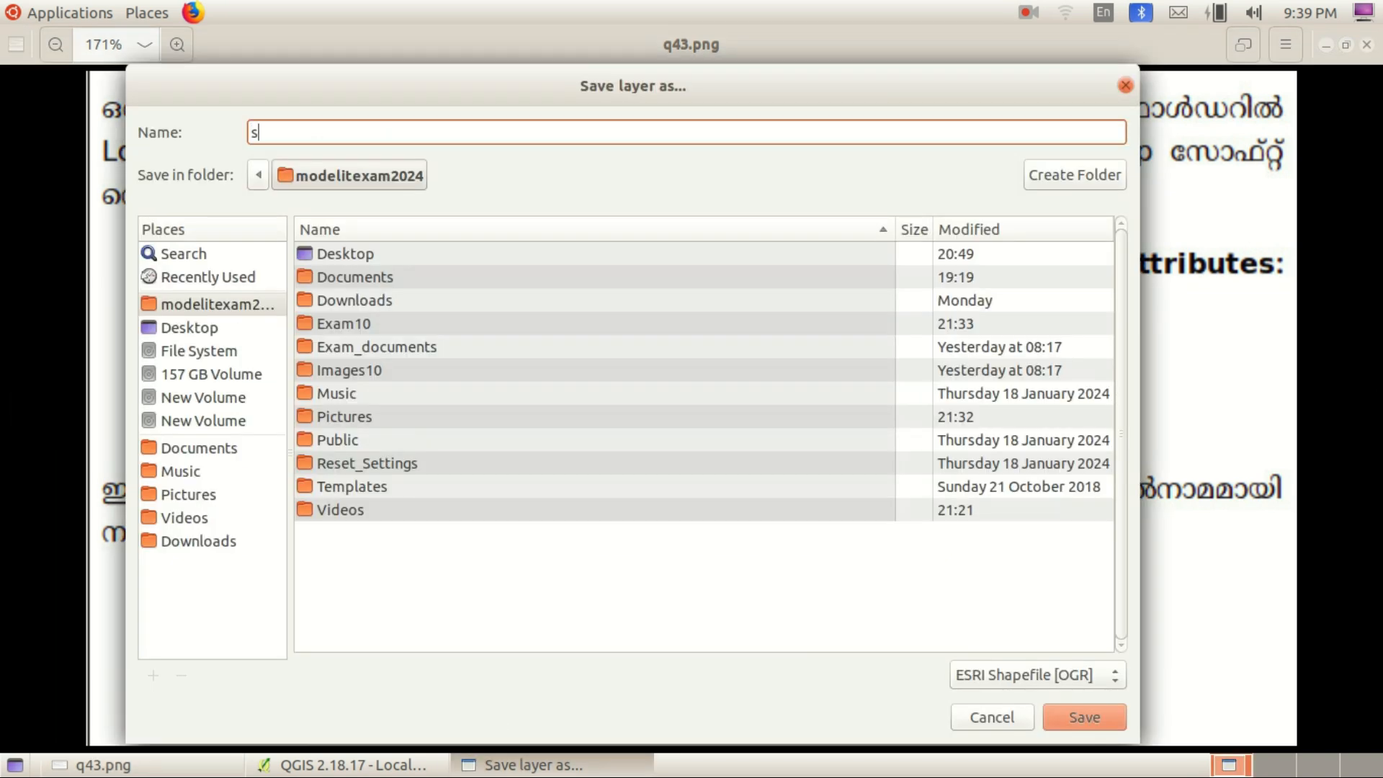
type("chool")
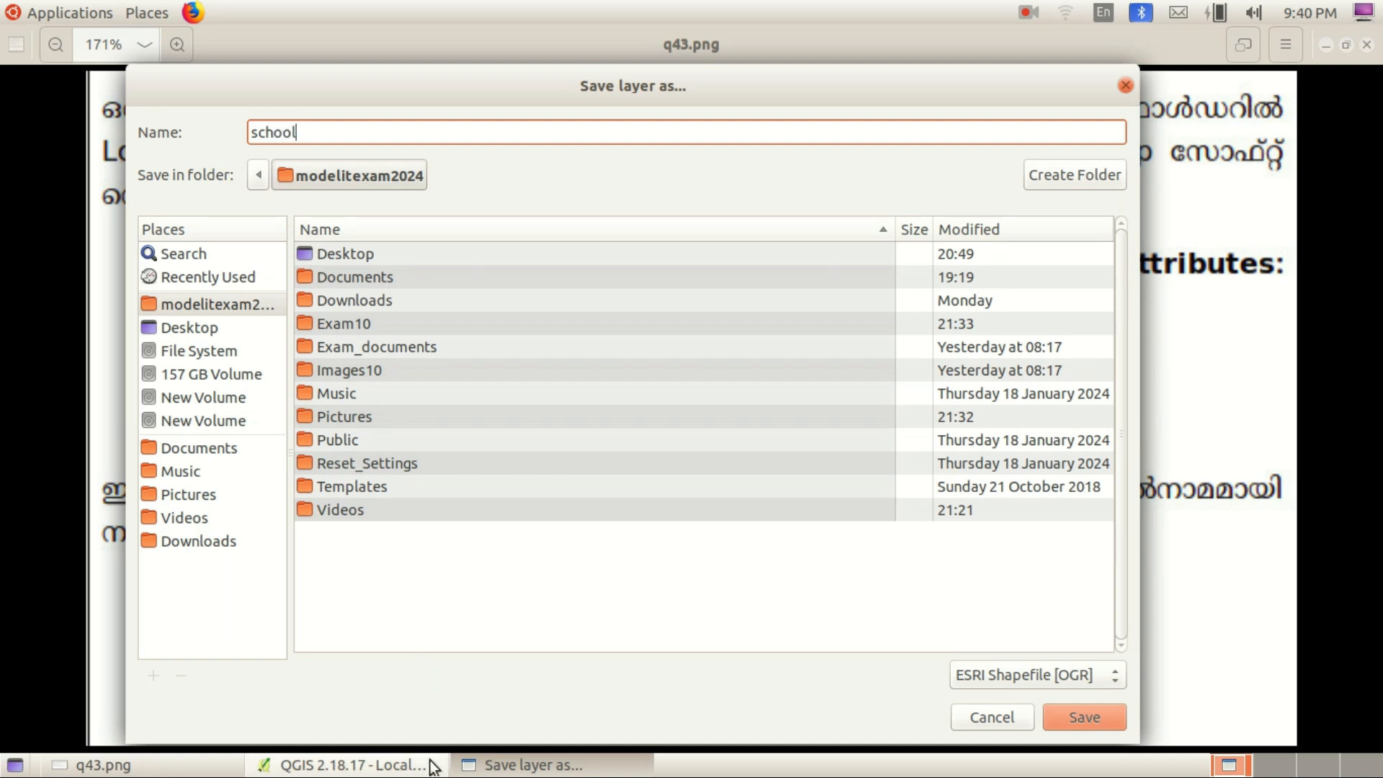
mouse_move(533, 774)
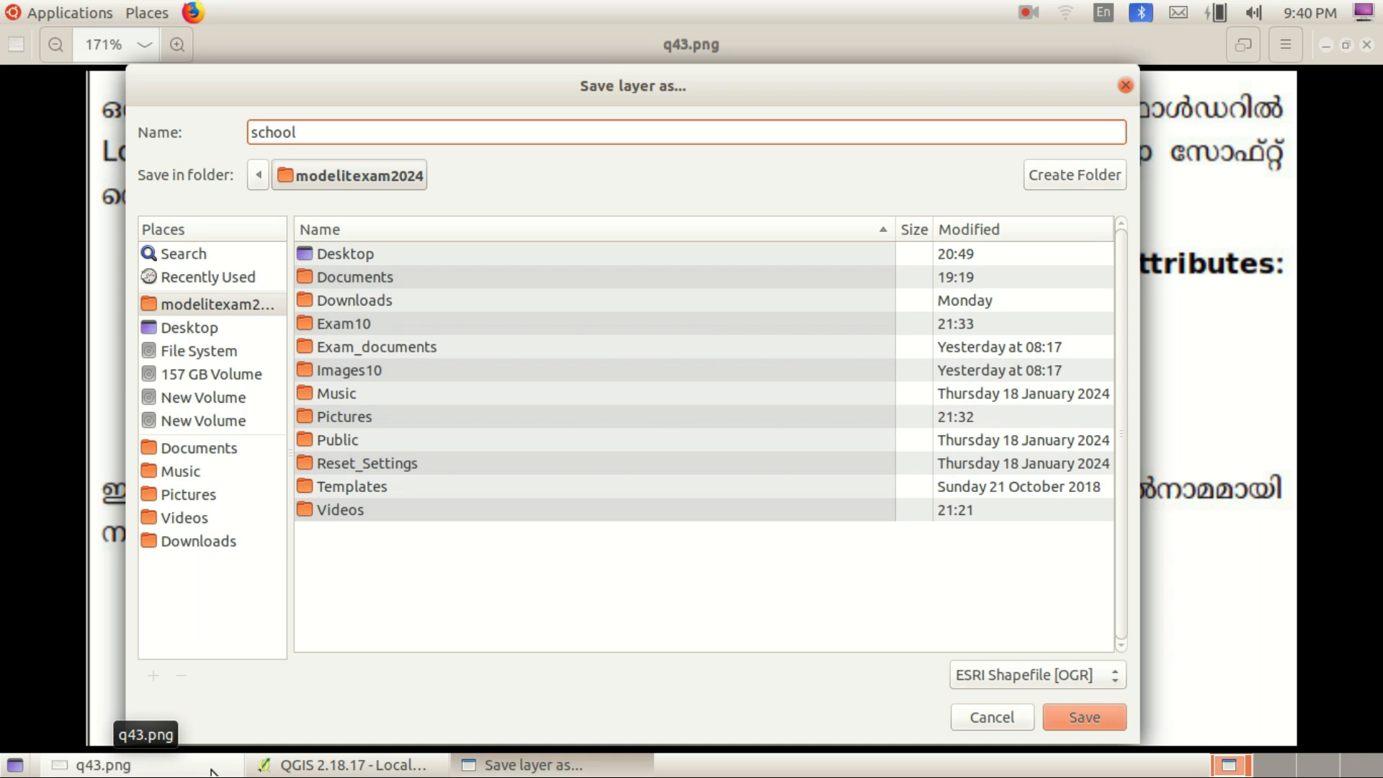
left_click(144, 765)
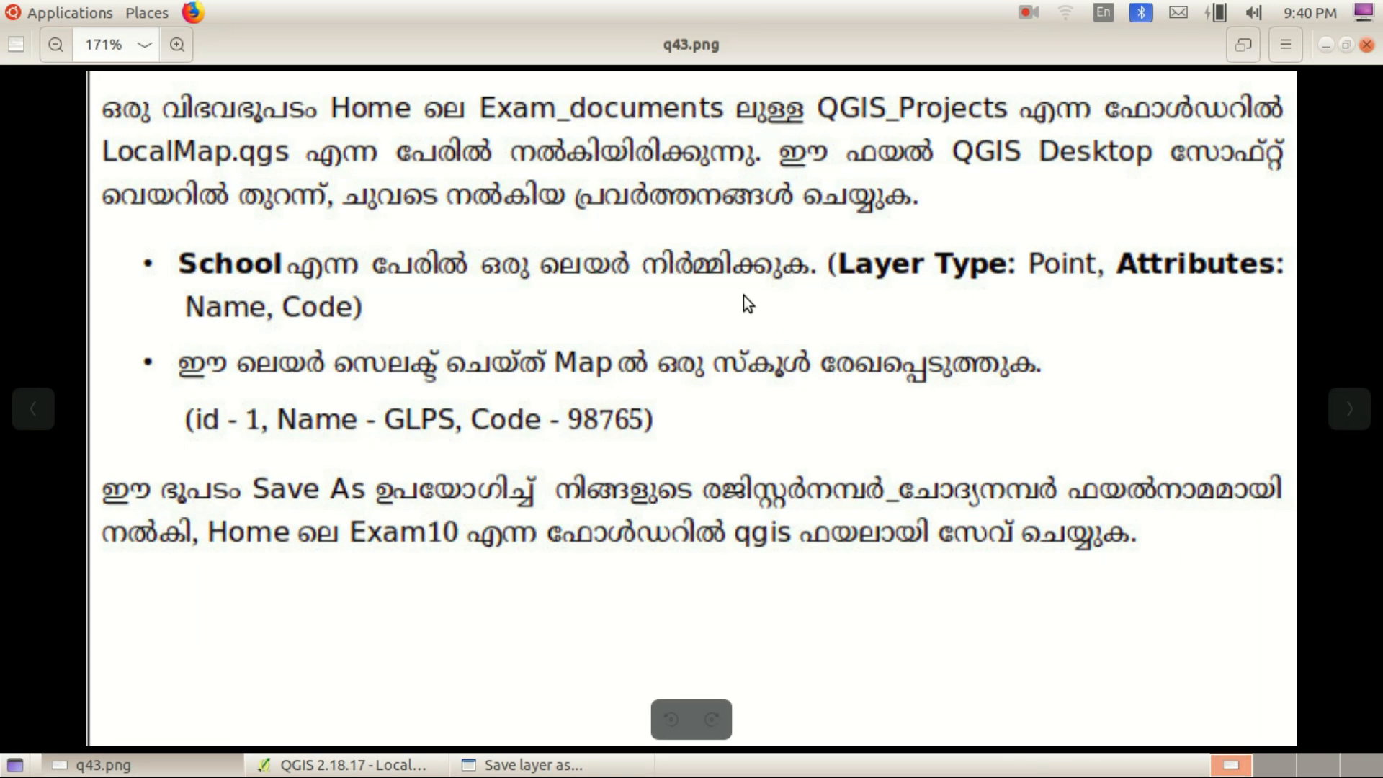
left_click(144, 765)
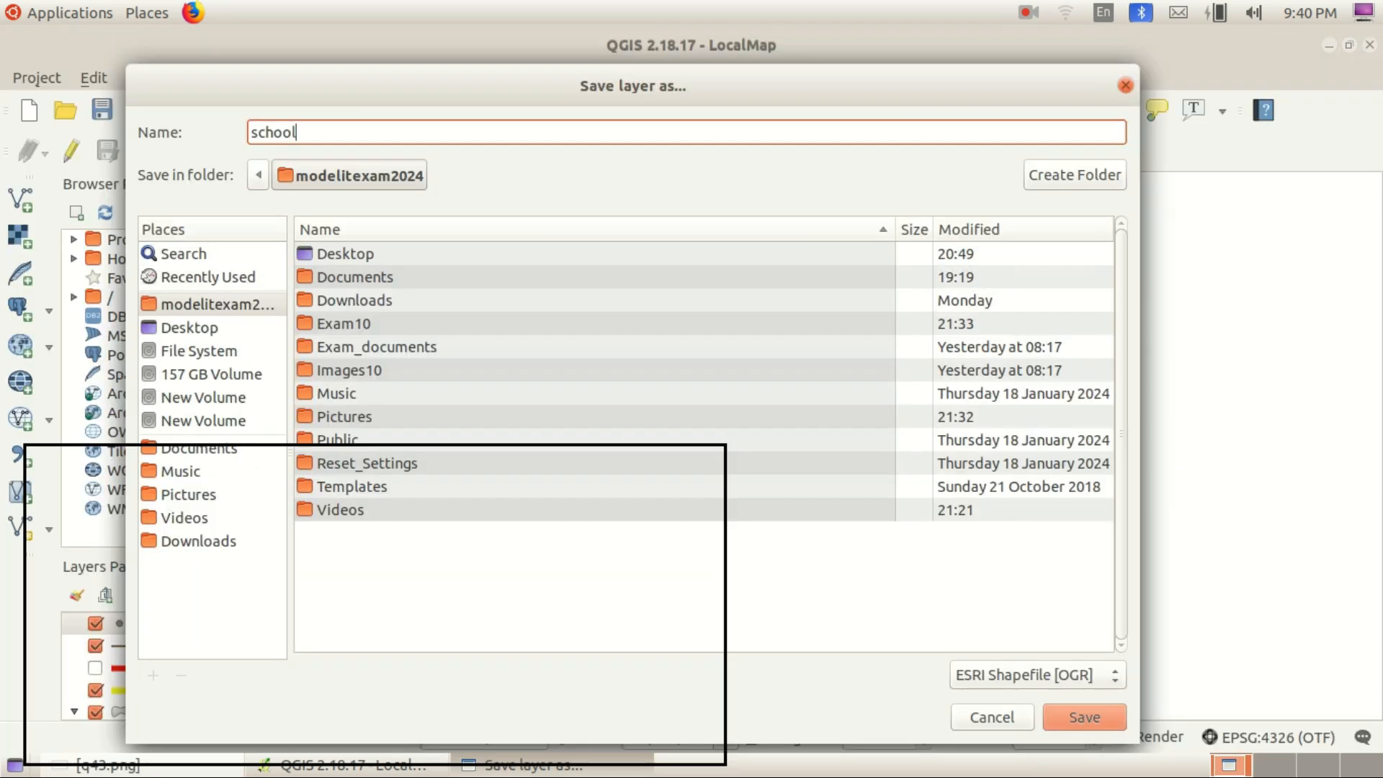
double_click(361, 325)
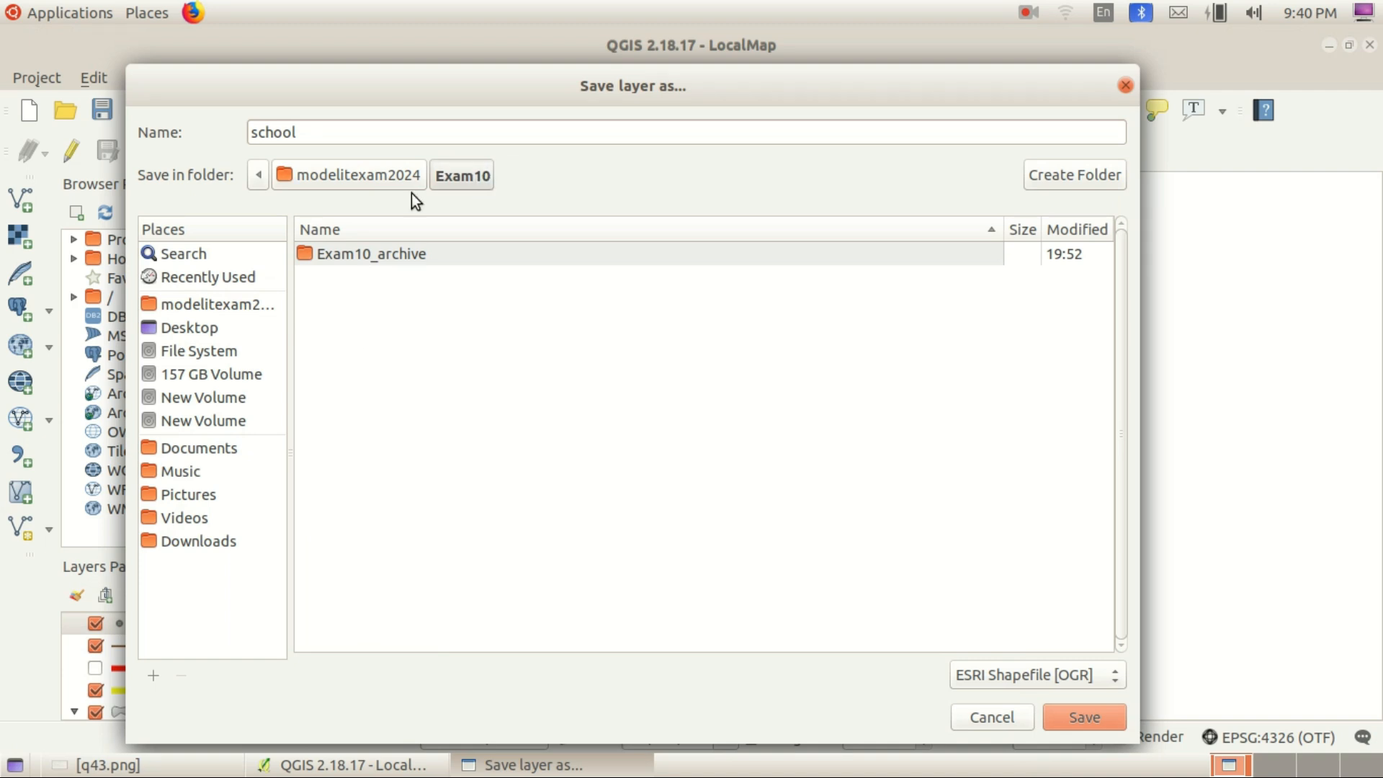
left_click(216, 301)
double_click(373, 324)
left_click(1111, 714)
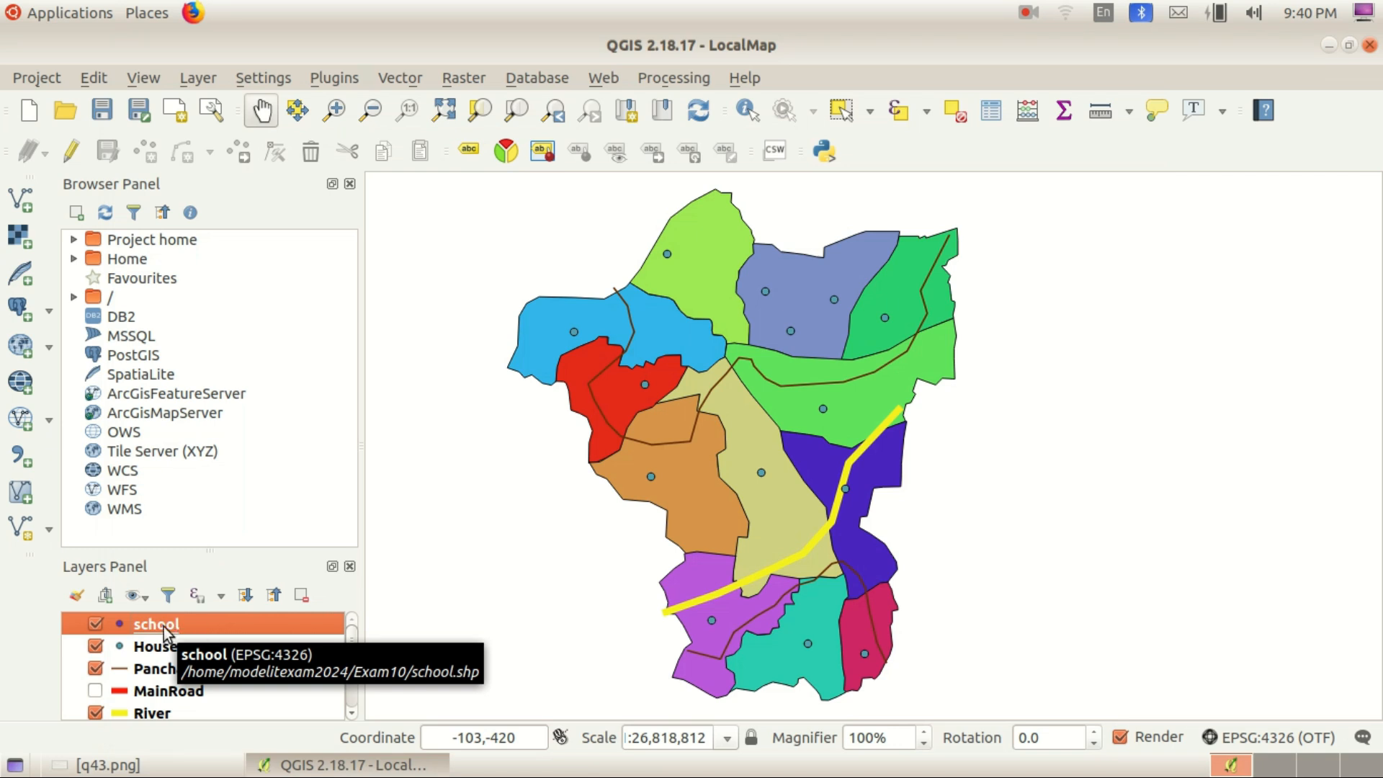
Review the instruction for adding a school in q43.png and select the school layer in LocalMap
left_click(108, 765)
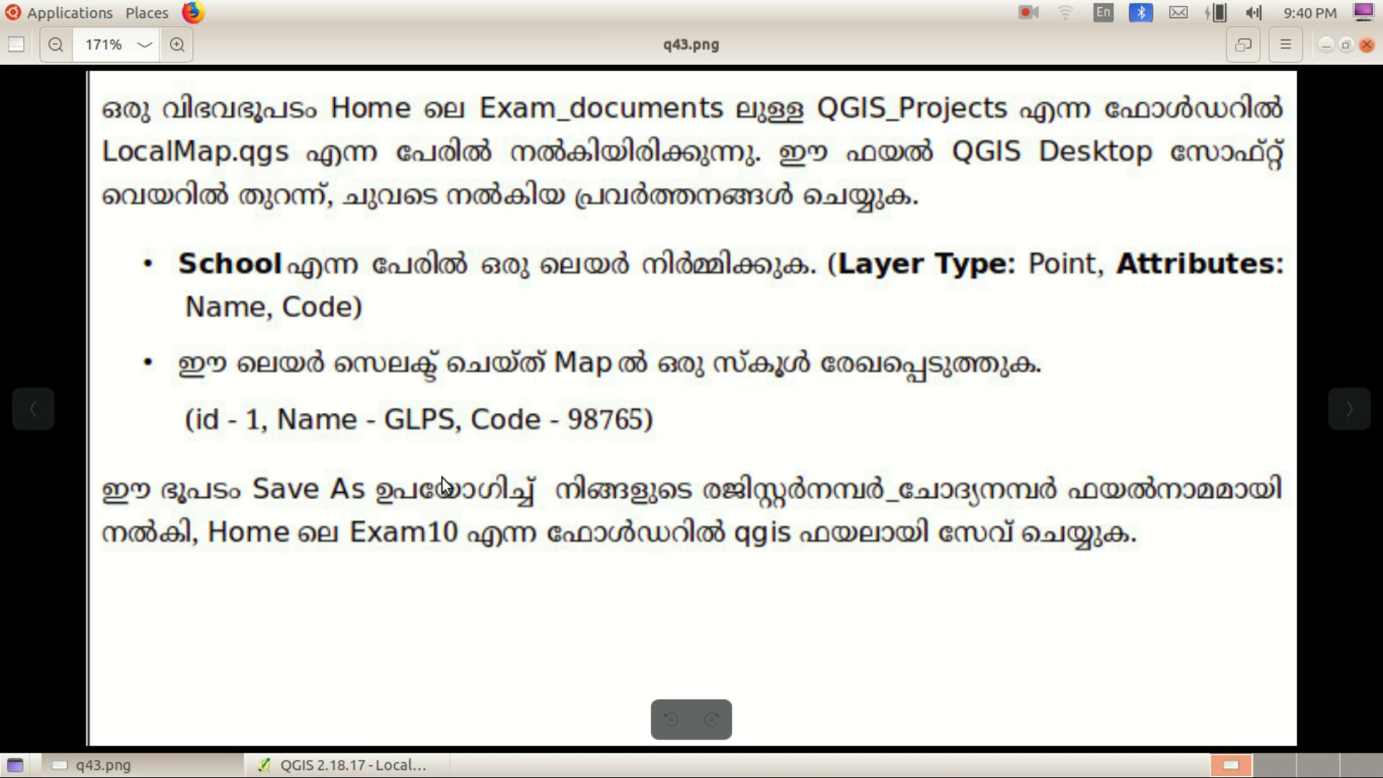
left_click(371, 764)
left_click(189, 646)
left_click(187, 629)
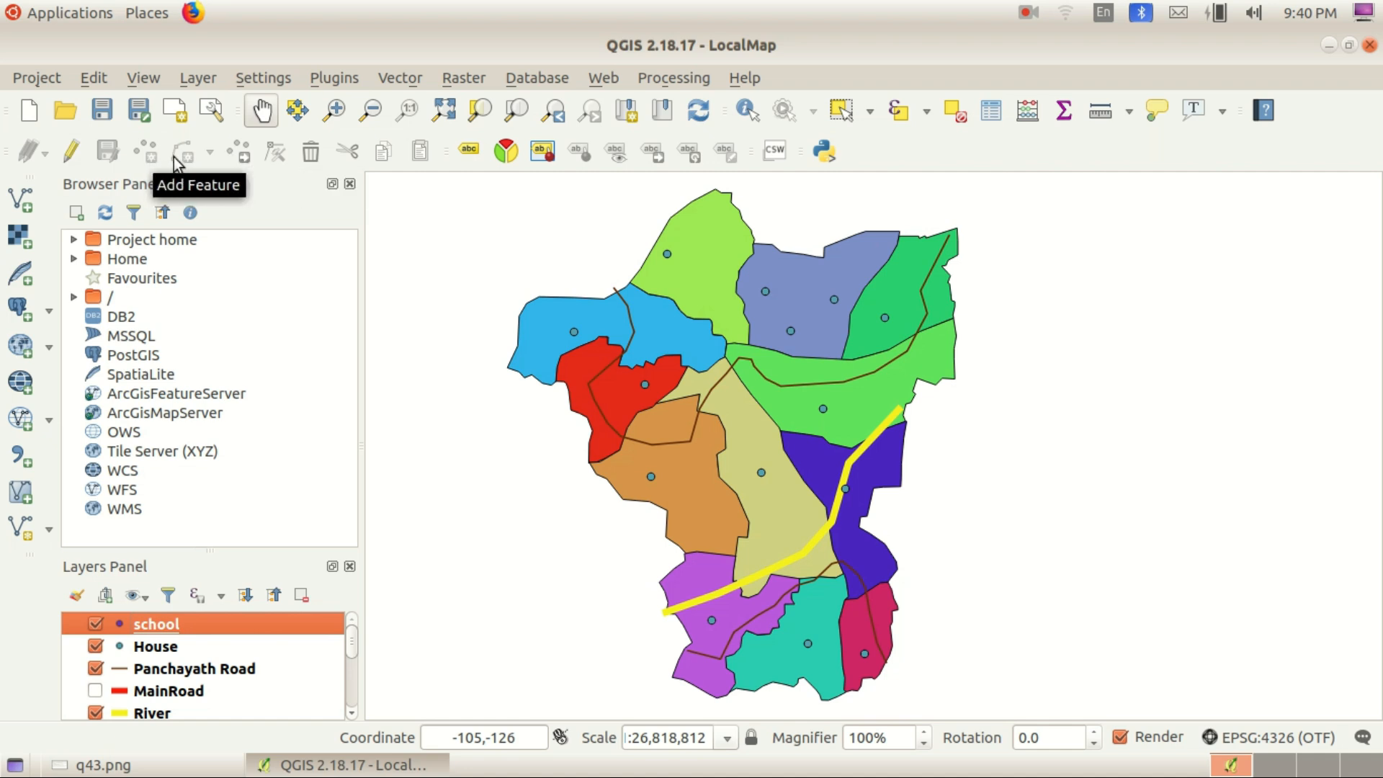
Enable editing on the school layer and add a point feature in the lower part of the central beige region
left_click(72, 153)
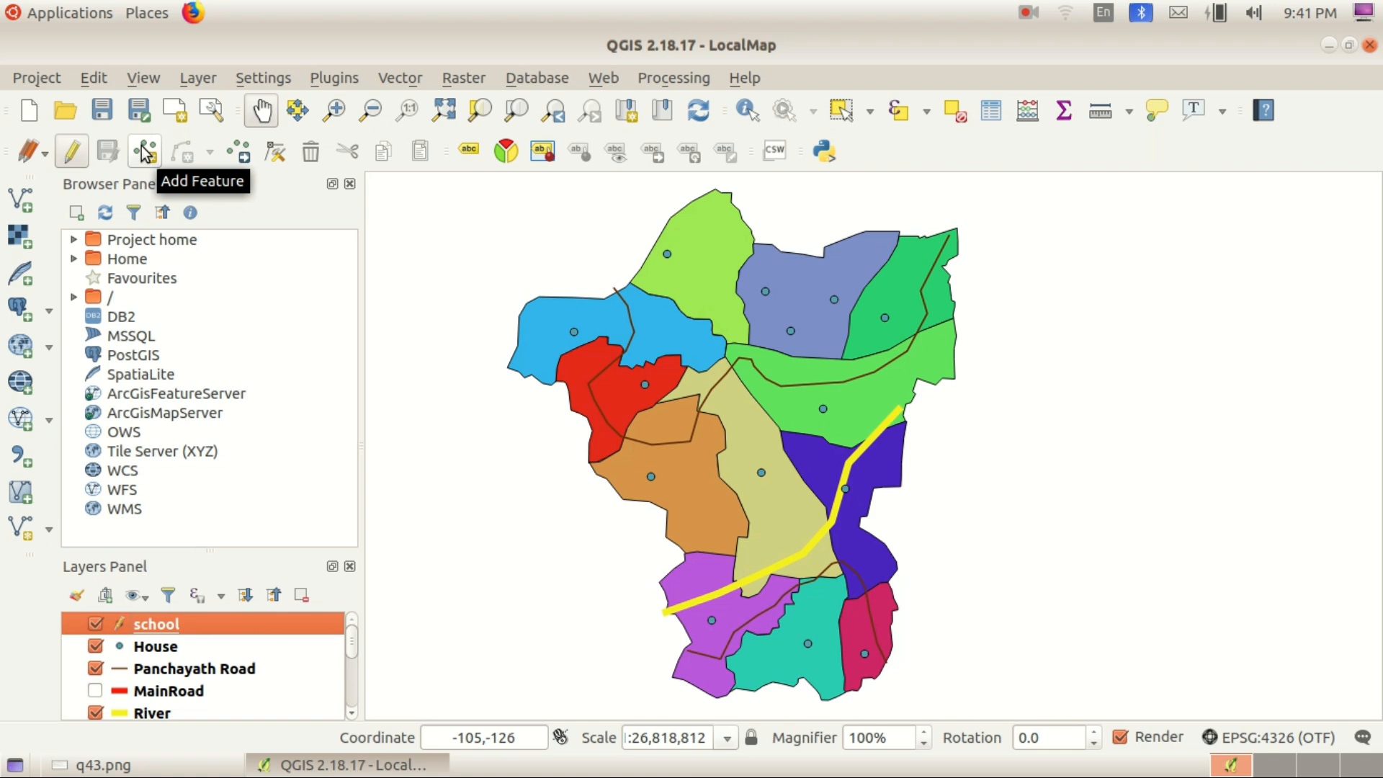
left_click(143, 150)
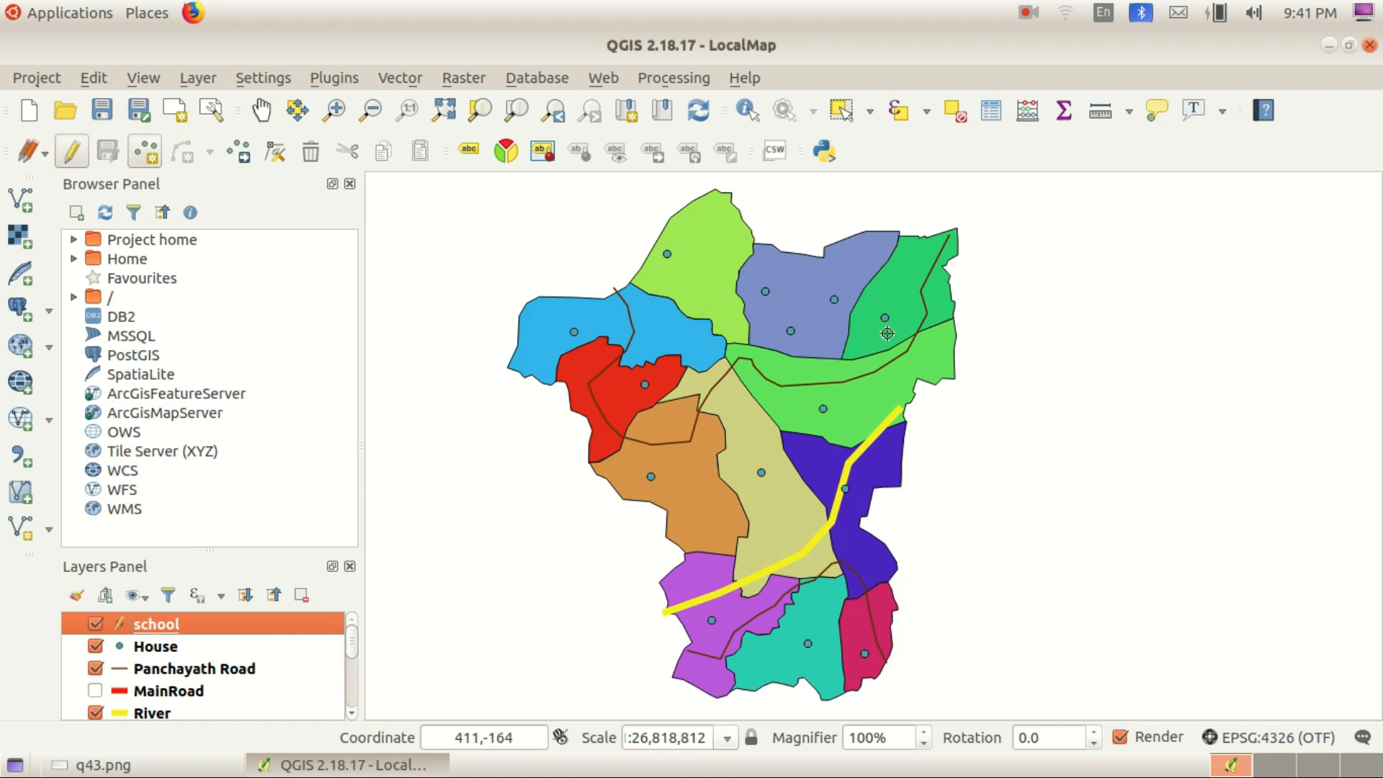
left_click(761, 530)
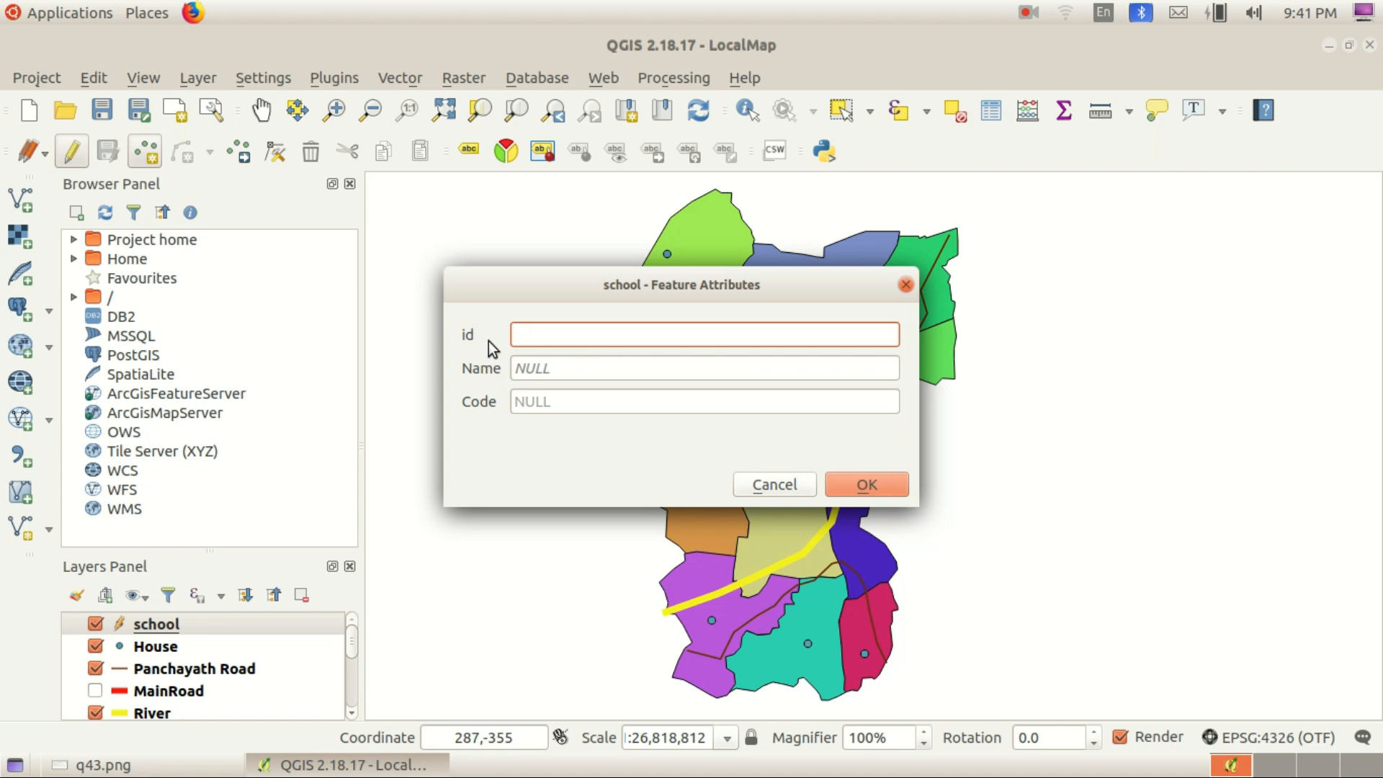
Check the school details in q43.png and enter id 1 and Name GLPS for the new point
left_click(344, 767)
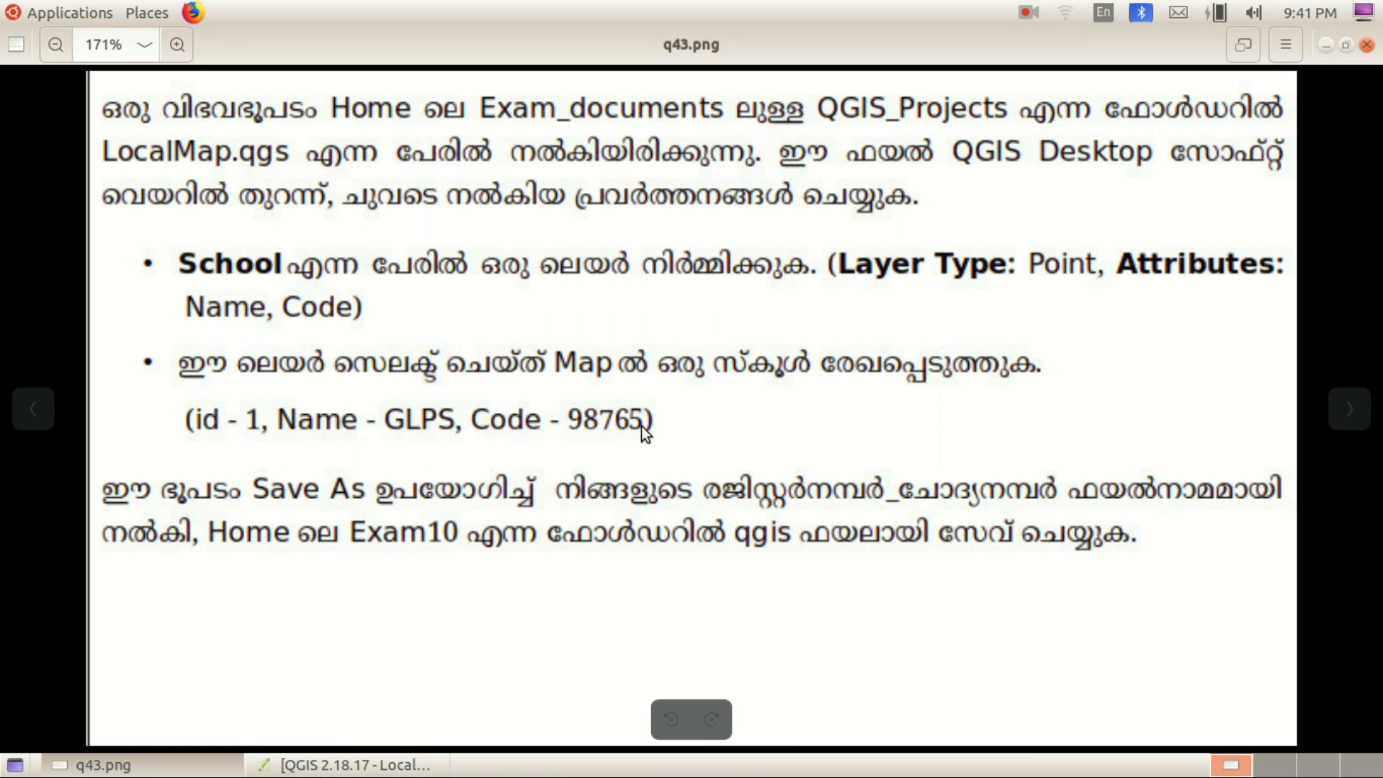
left_click(348, 765)
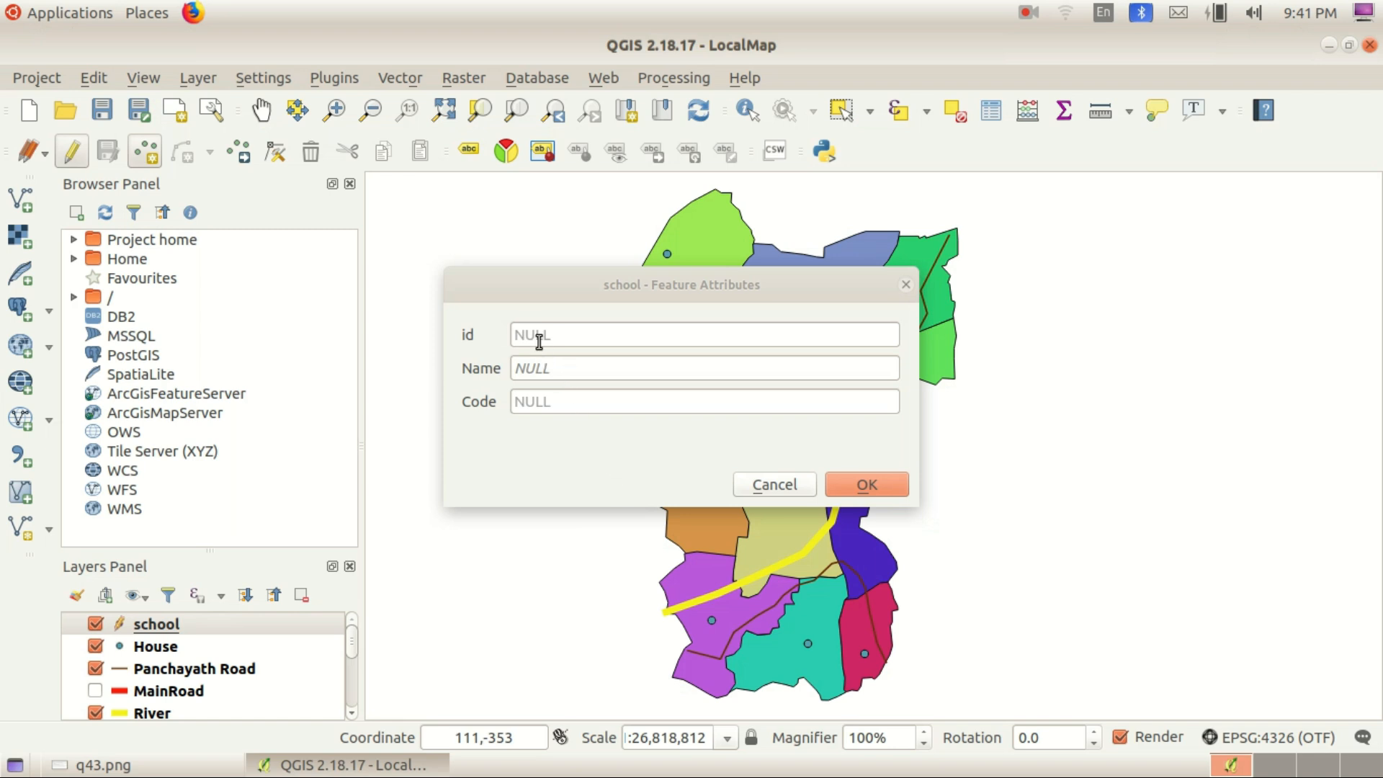
left_click(348, 765)
left_click(348, 764)
left_click(537, 347)
type("1")
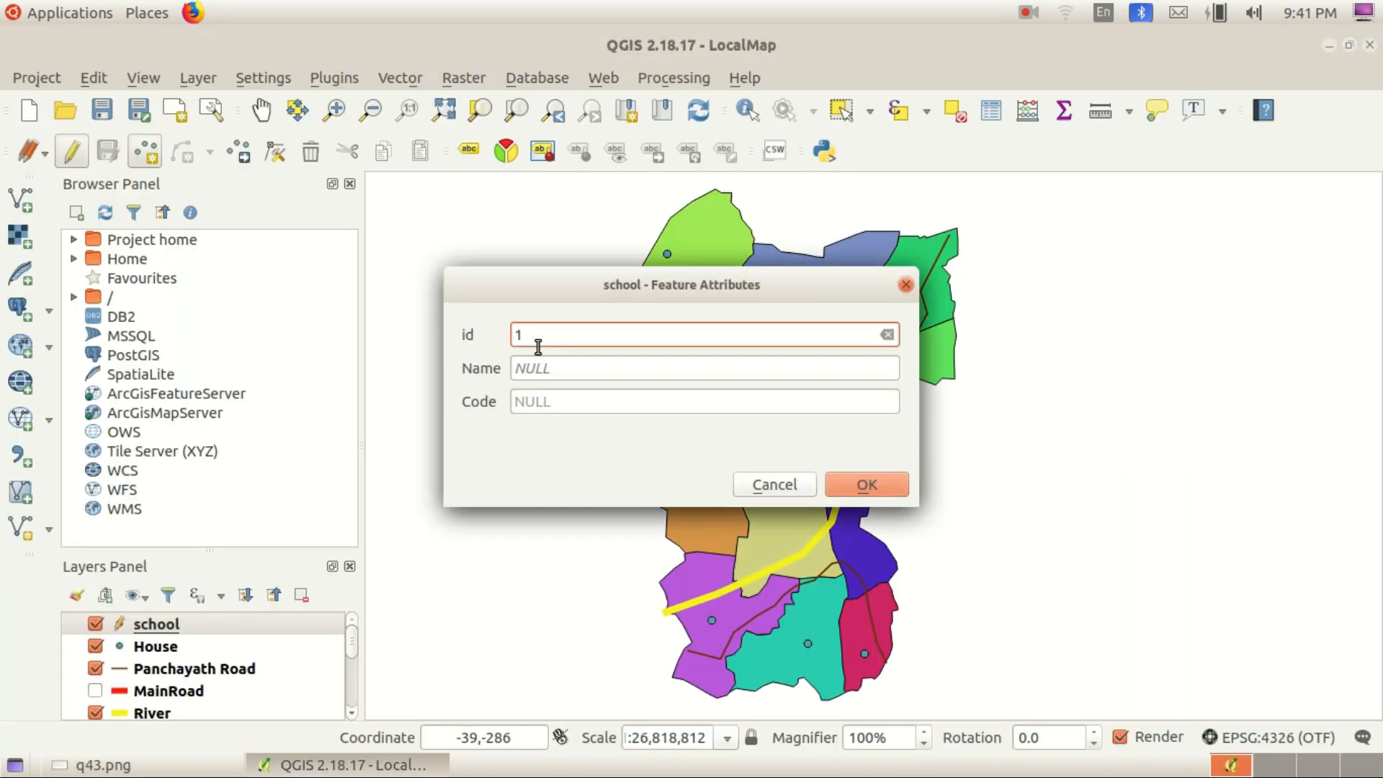
left_click(556, 371)
type("GLPS")
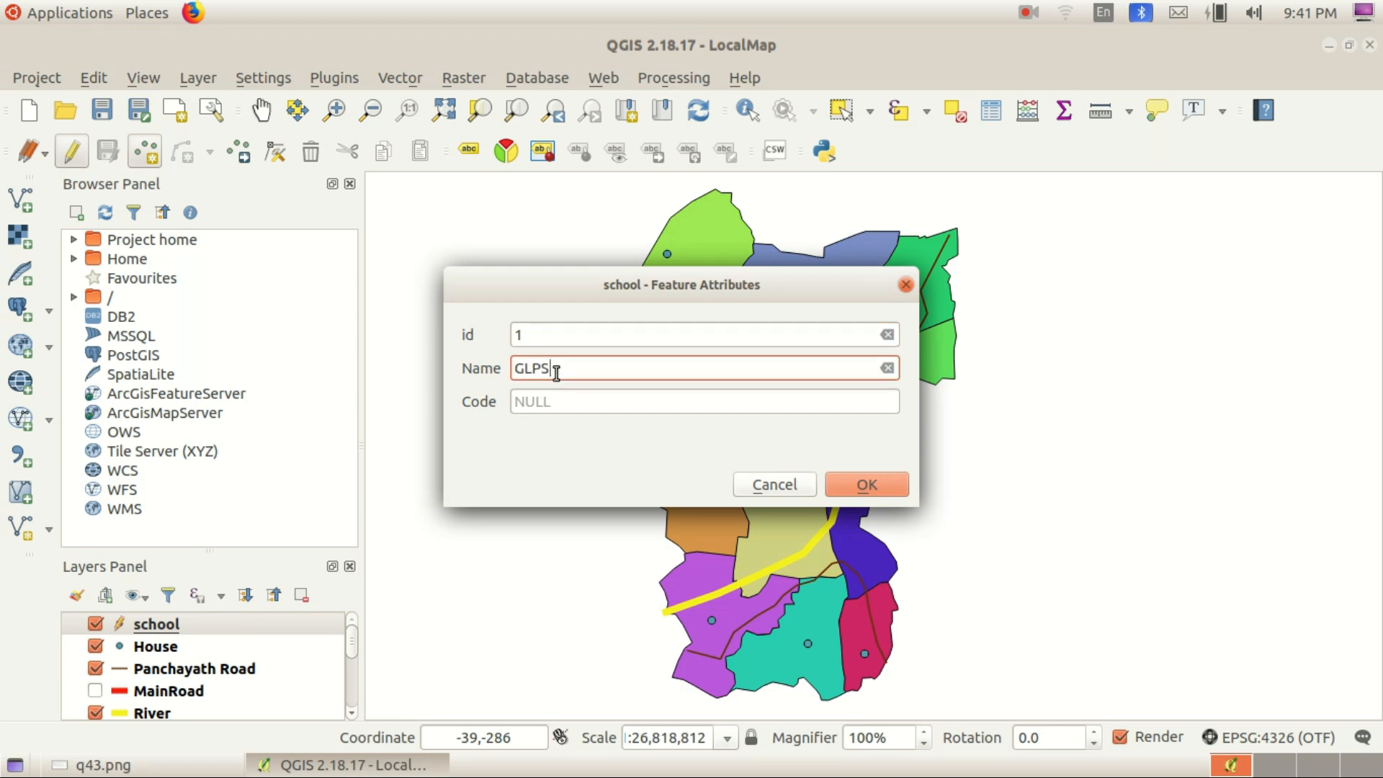
Recheck the code in q43.png, set the new point's Code to 98765 and accept its attributes
left_click(392, 765)
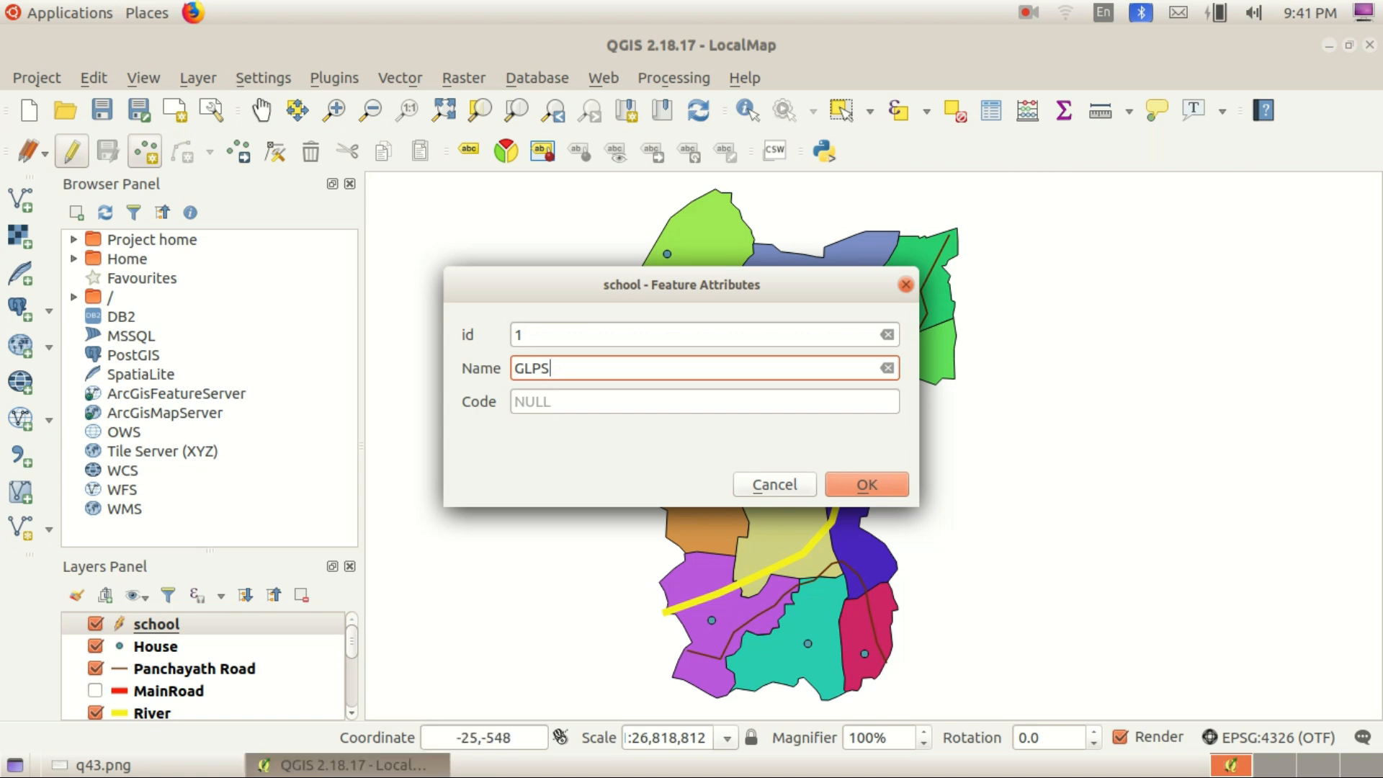
left_click(349, 765)
left_click(349, 765)
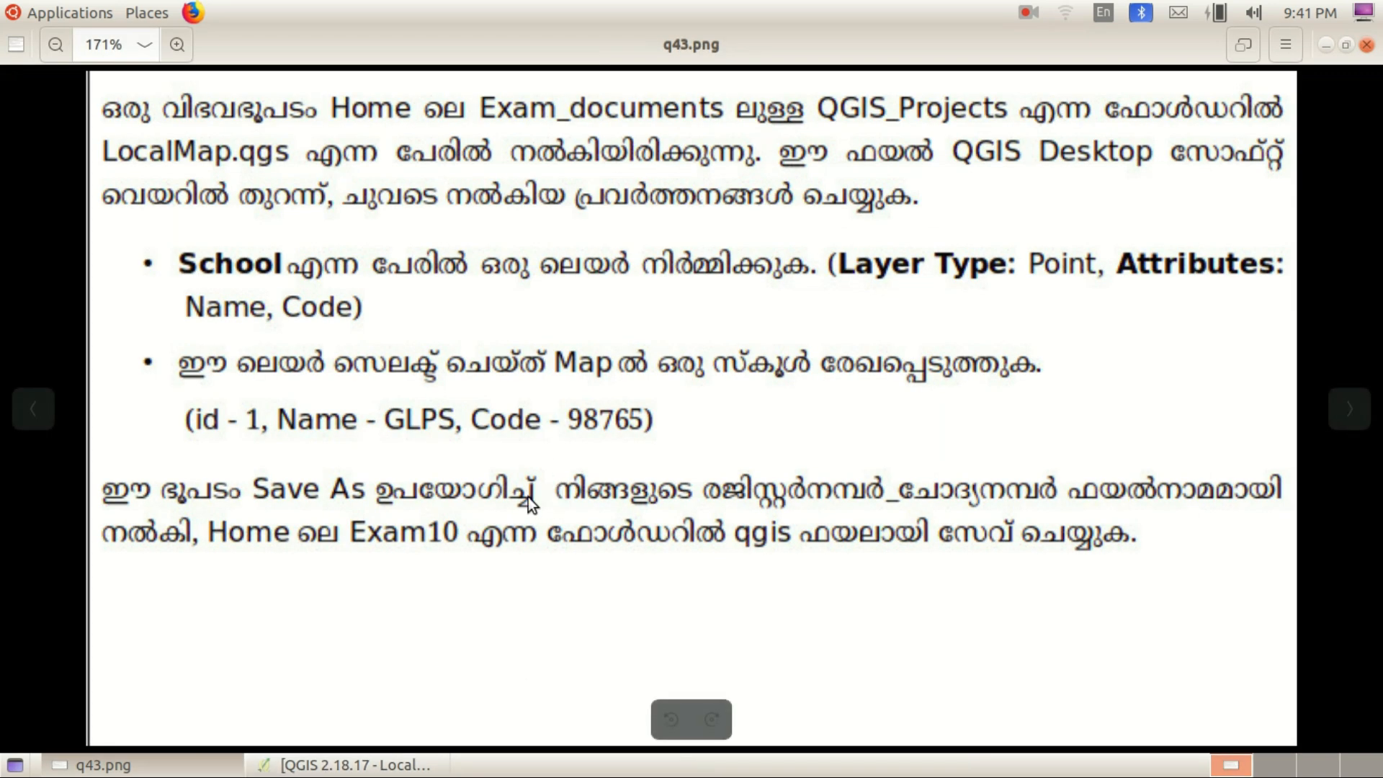
left_click(350, 765)
left_click(547, 404)
type("98765")
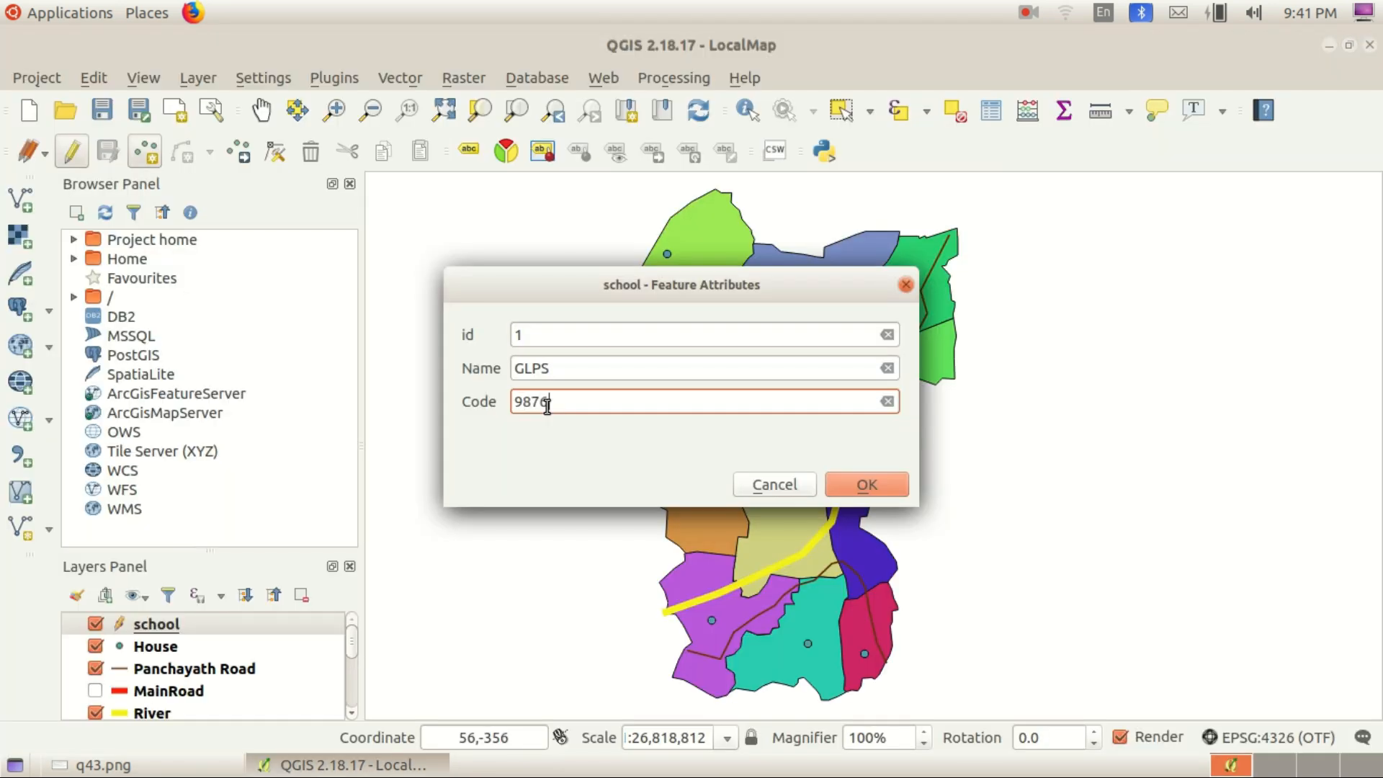
left_click(899, 489)
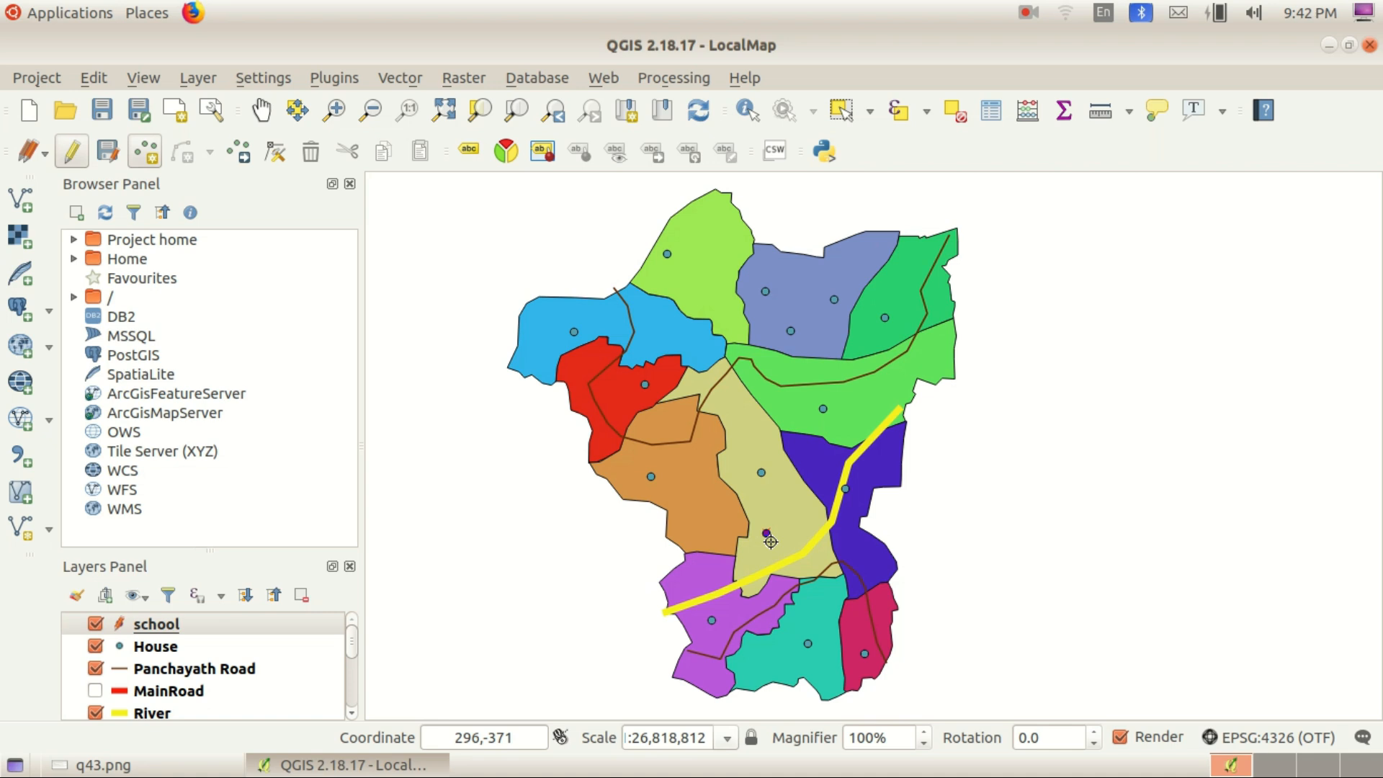
Review the saving instruction in q43.png and save the project in Exam10 under the exam register number followed by _q1
left_click(345, 765)
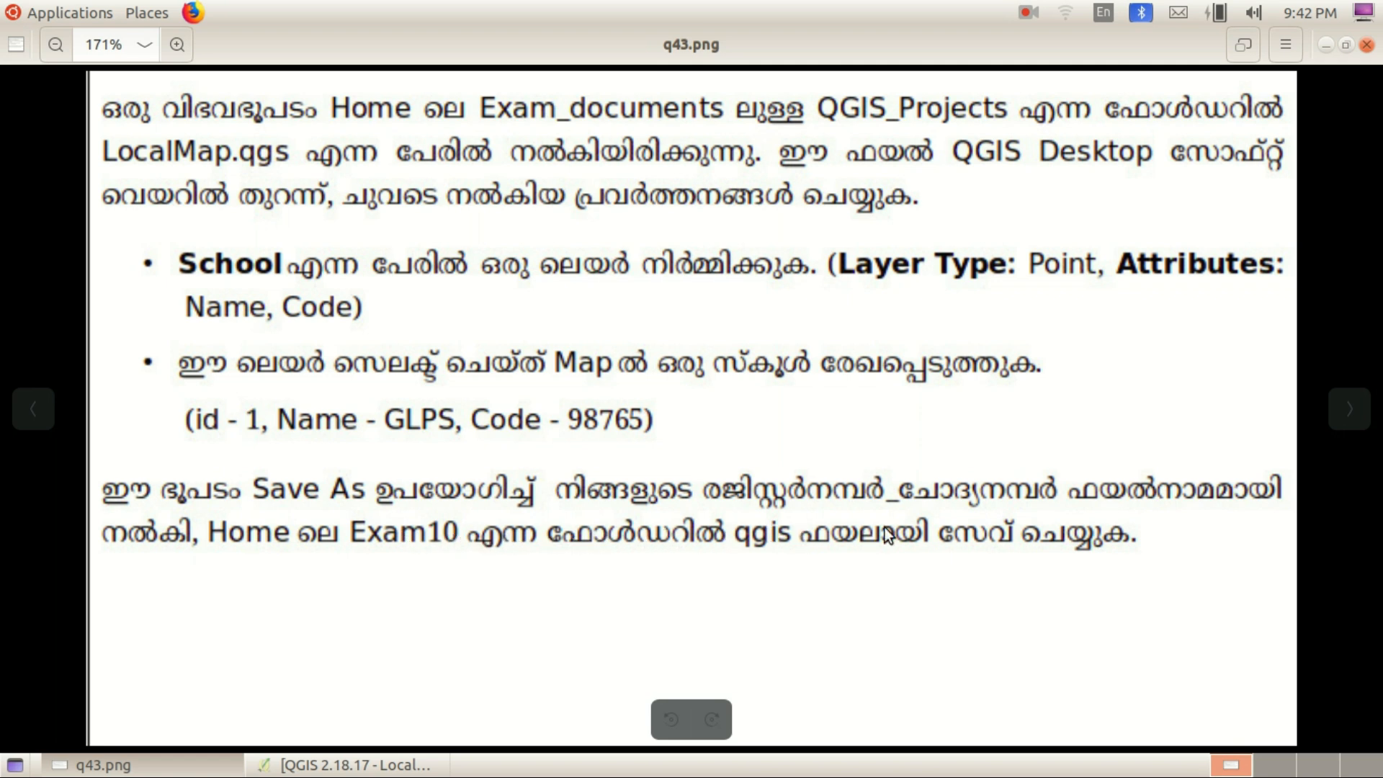
left_click(348, 765)
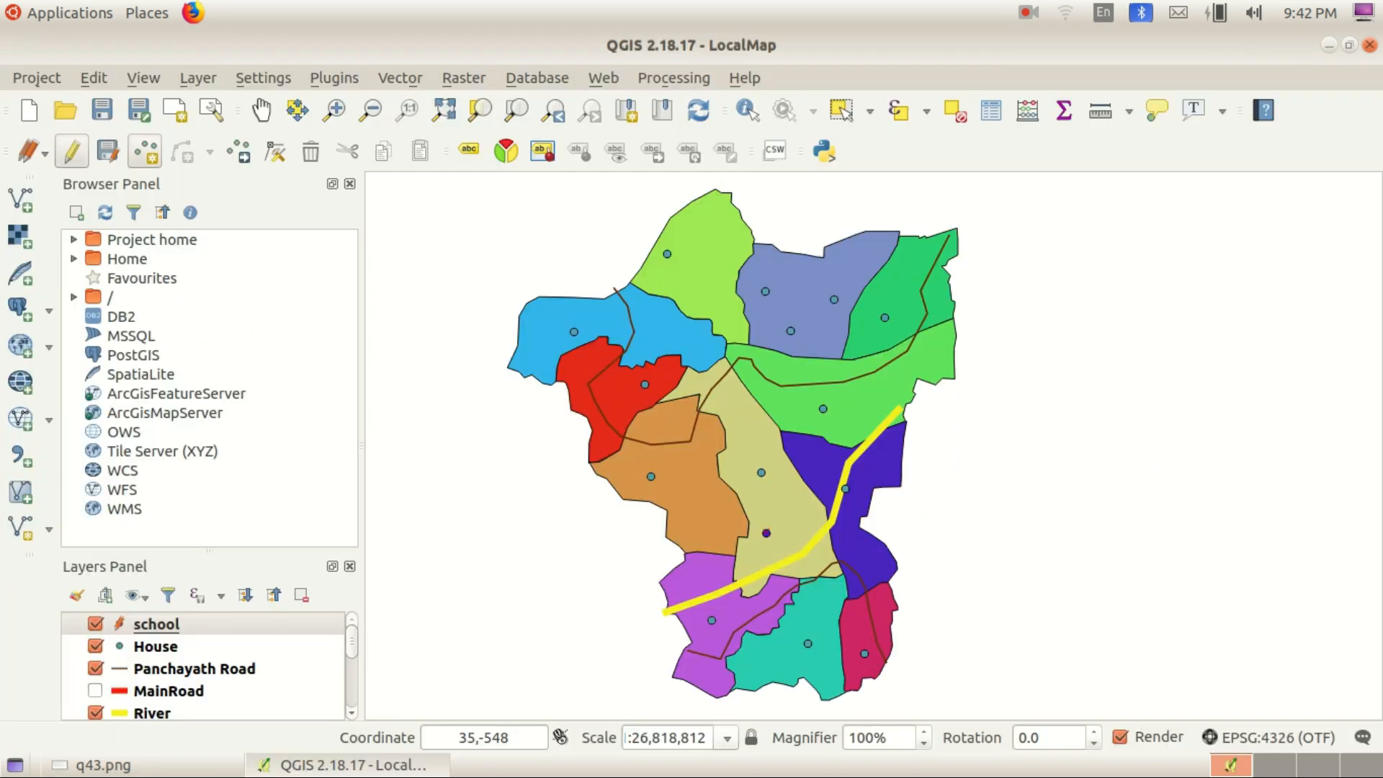
left_click(24, 78)
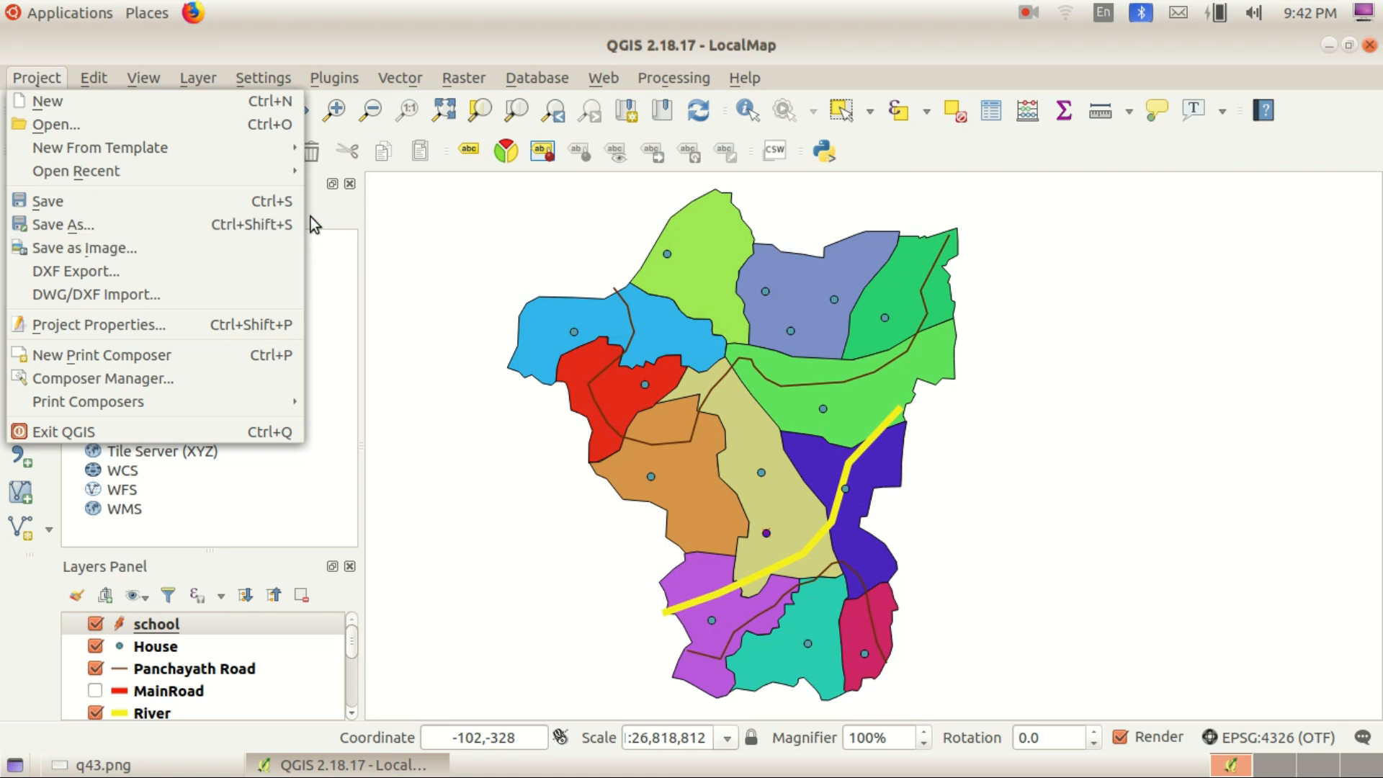
left_click(277, 224)
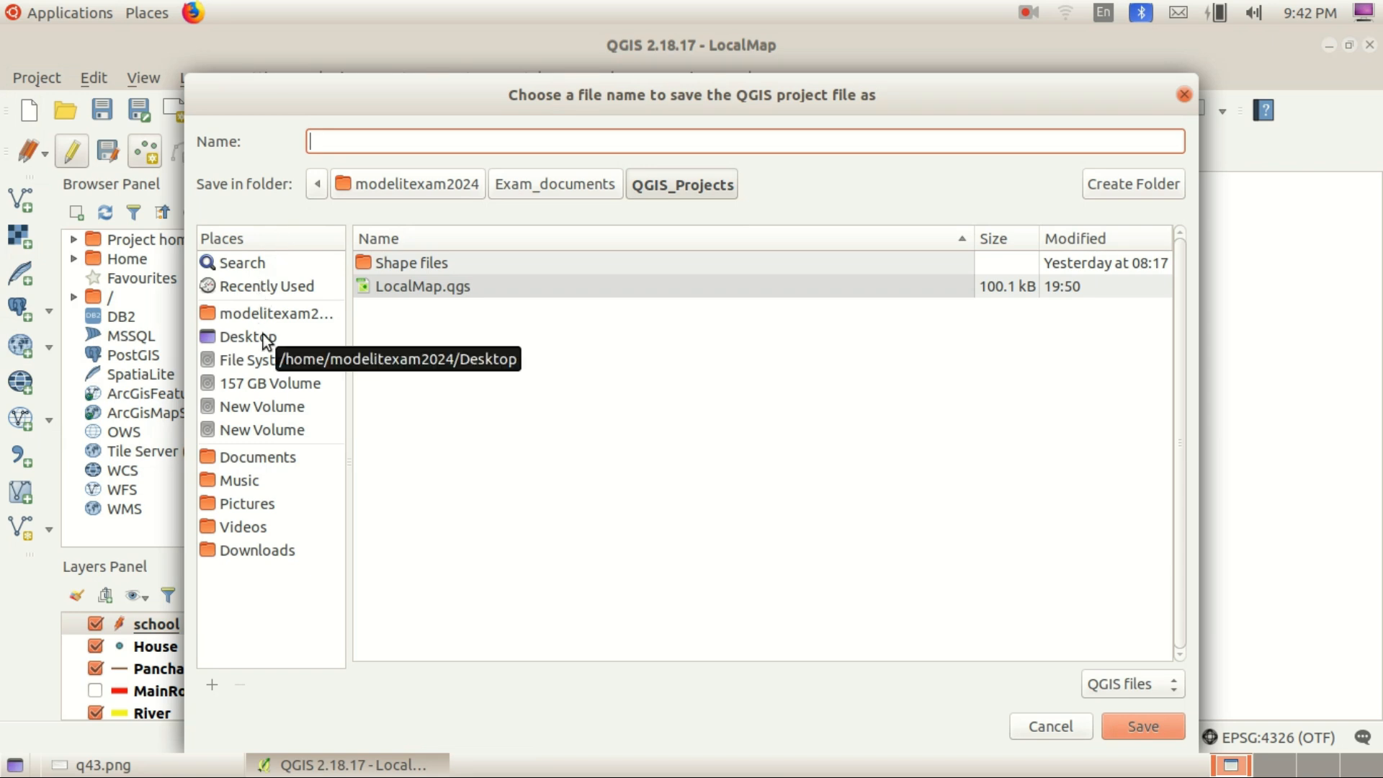
left_click(275, 317)
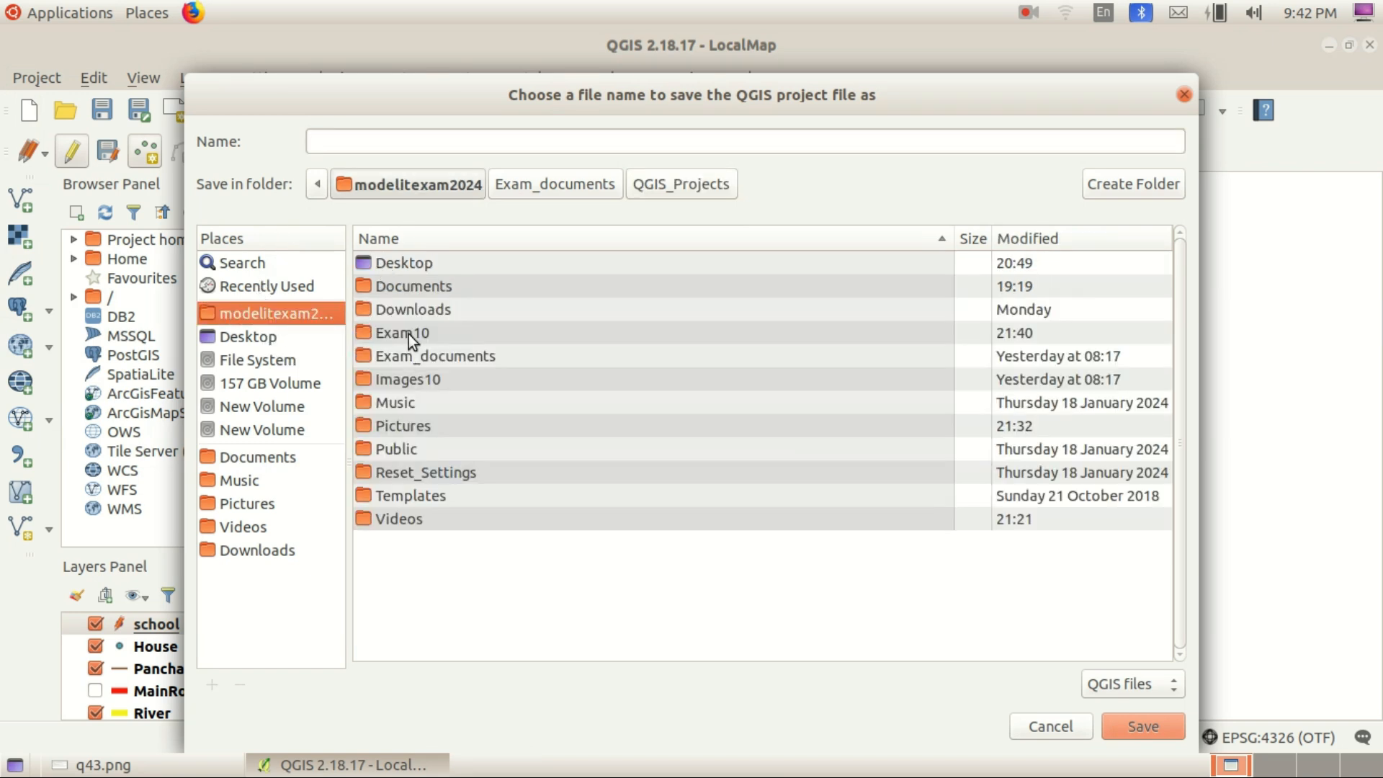
double_click(408, 334)
left_click(331, 140)
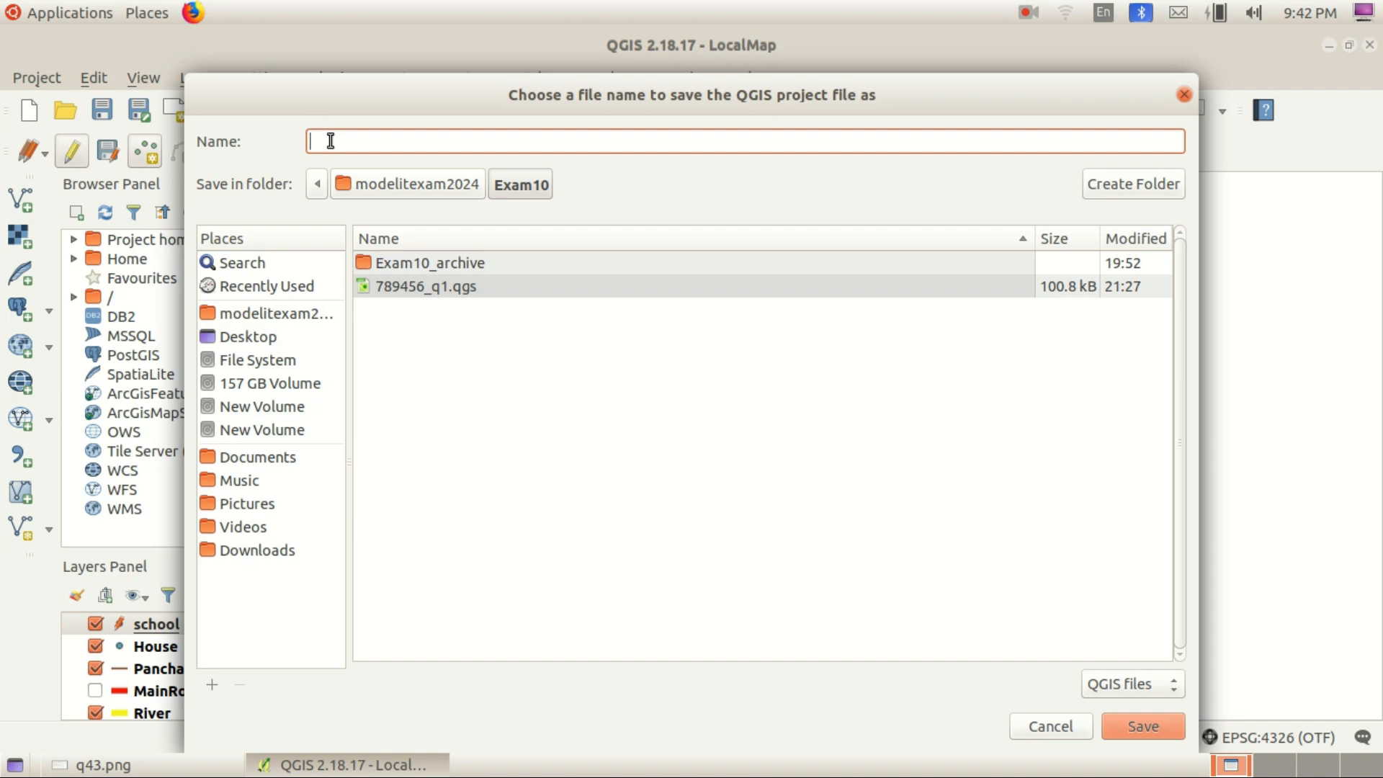
type("963852_q1")
left_click(1145, 724)
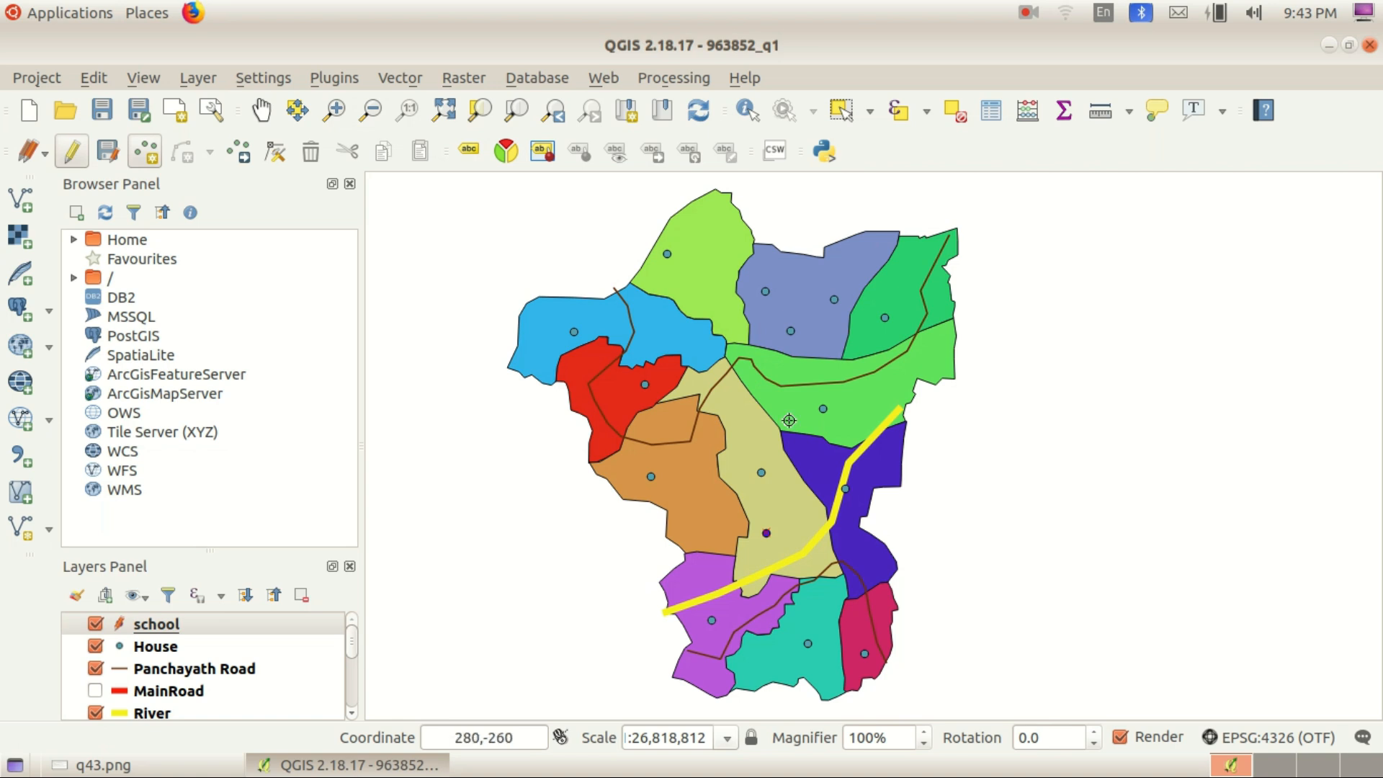
Minimize the open windows, browse to the Exam10 folder in Home and select the newly saved QGIS project file
left_click(1328, 44)
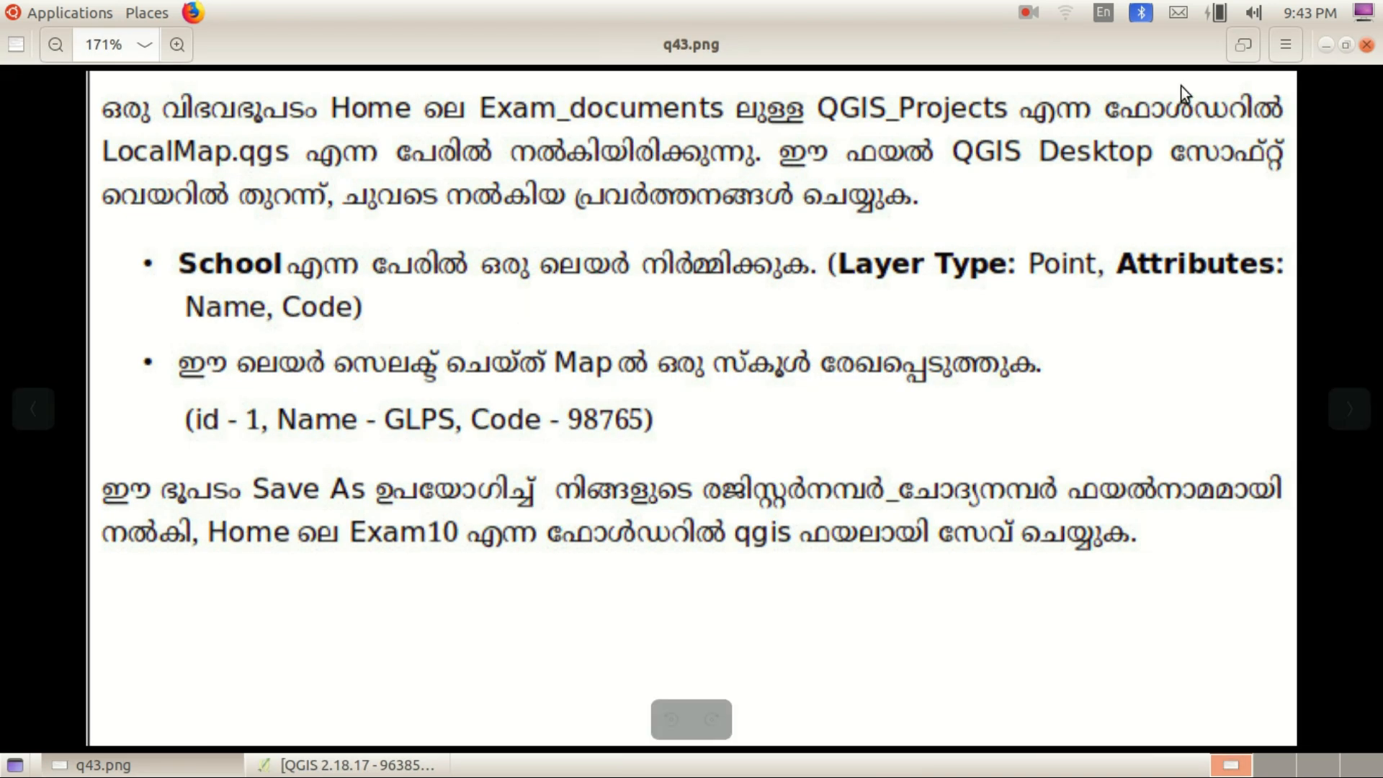
left_click(1320, 33)
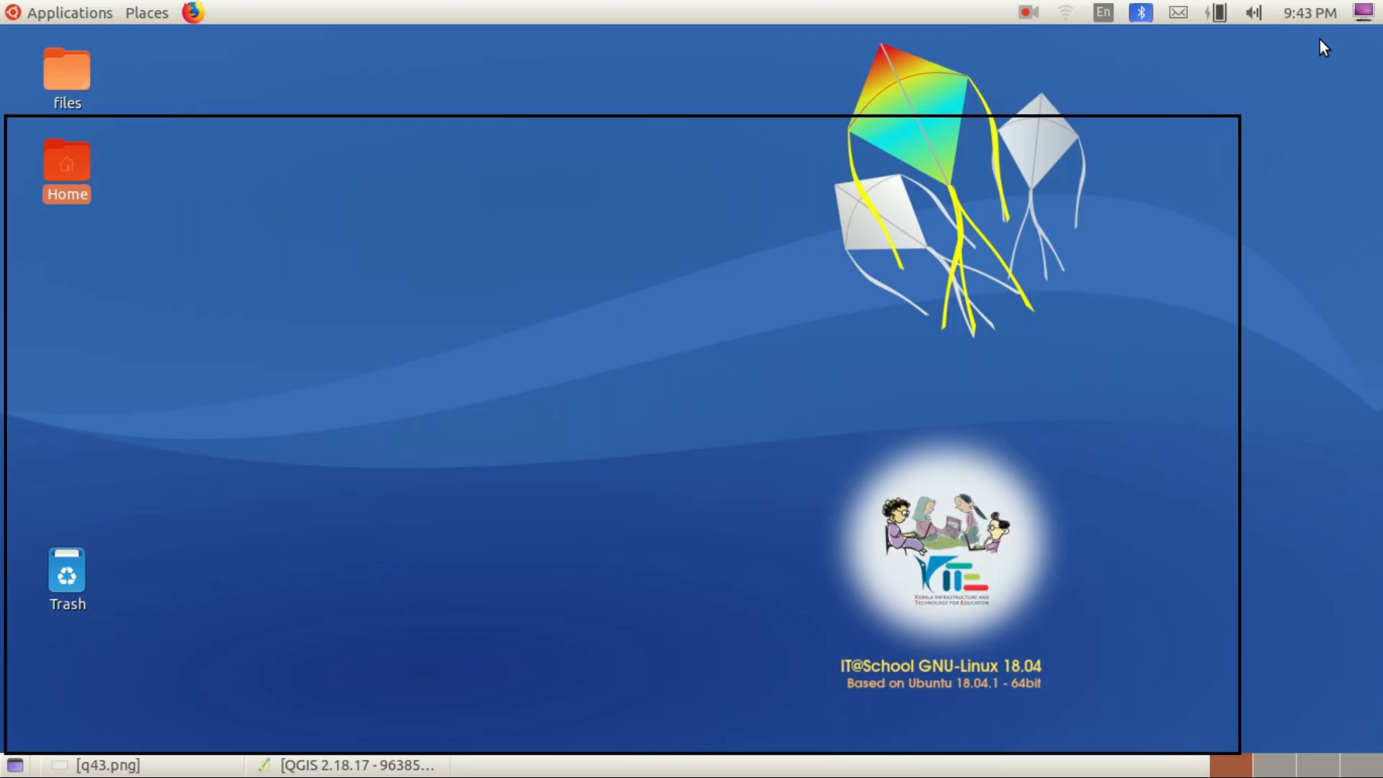
double_click(80, 182)
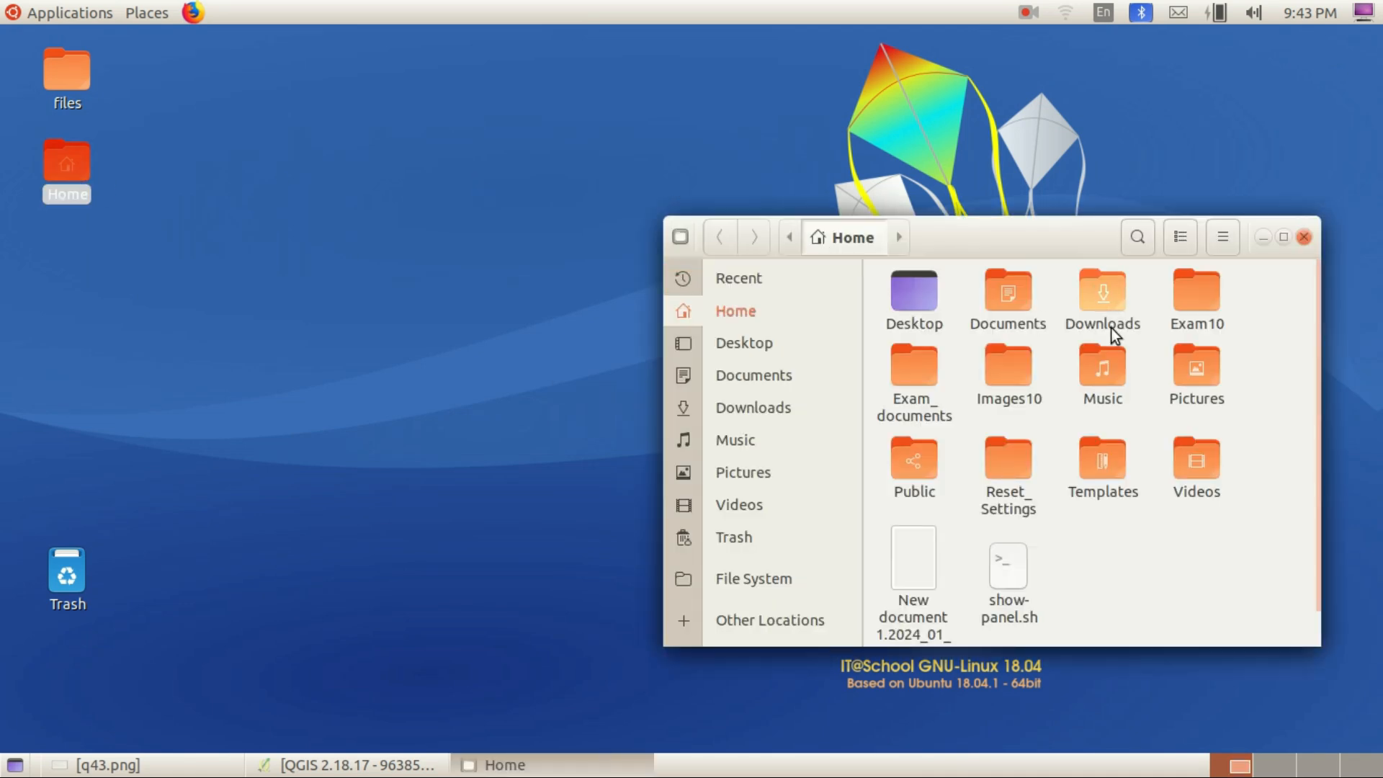
double_click(1200, 304)
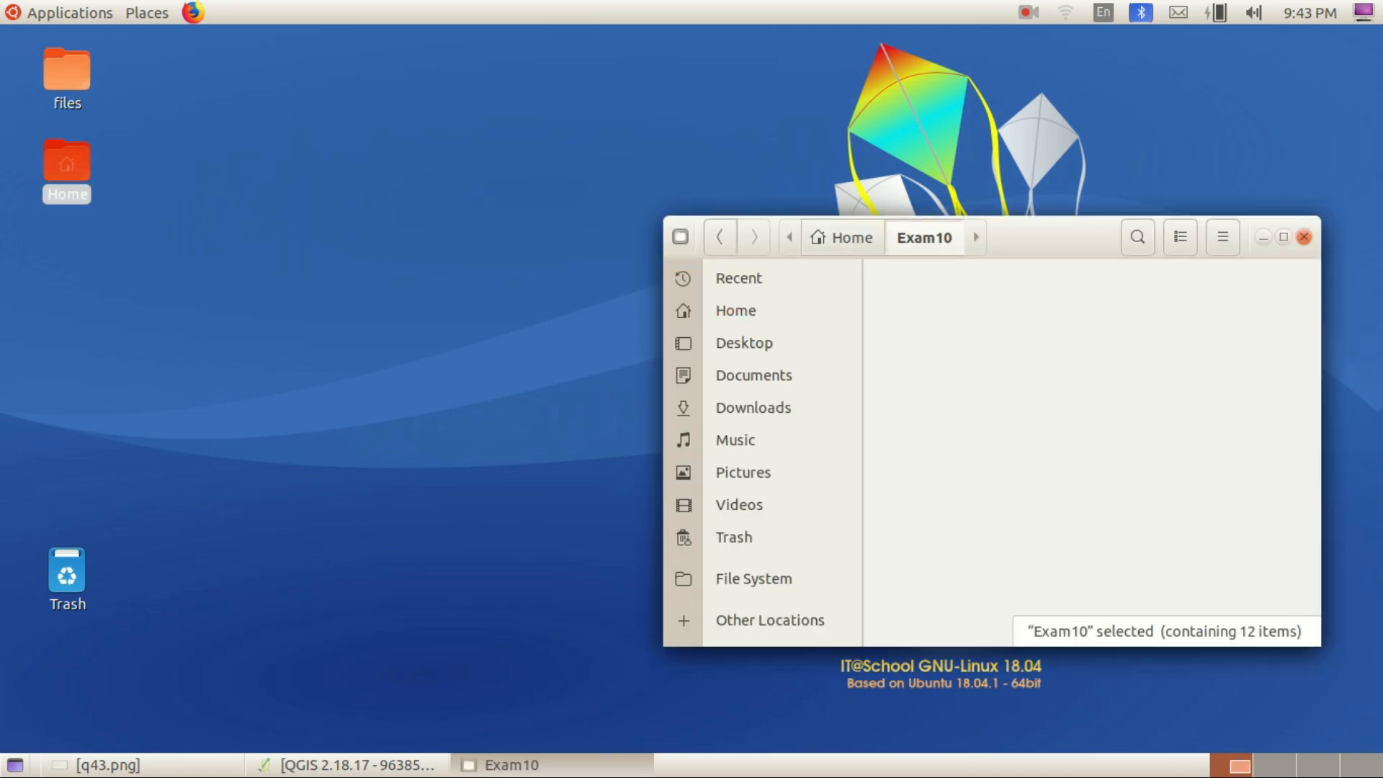
left_click_drag(1052, 227, 1002, 173)
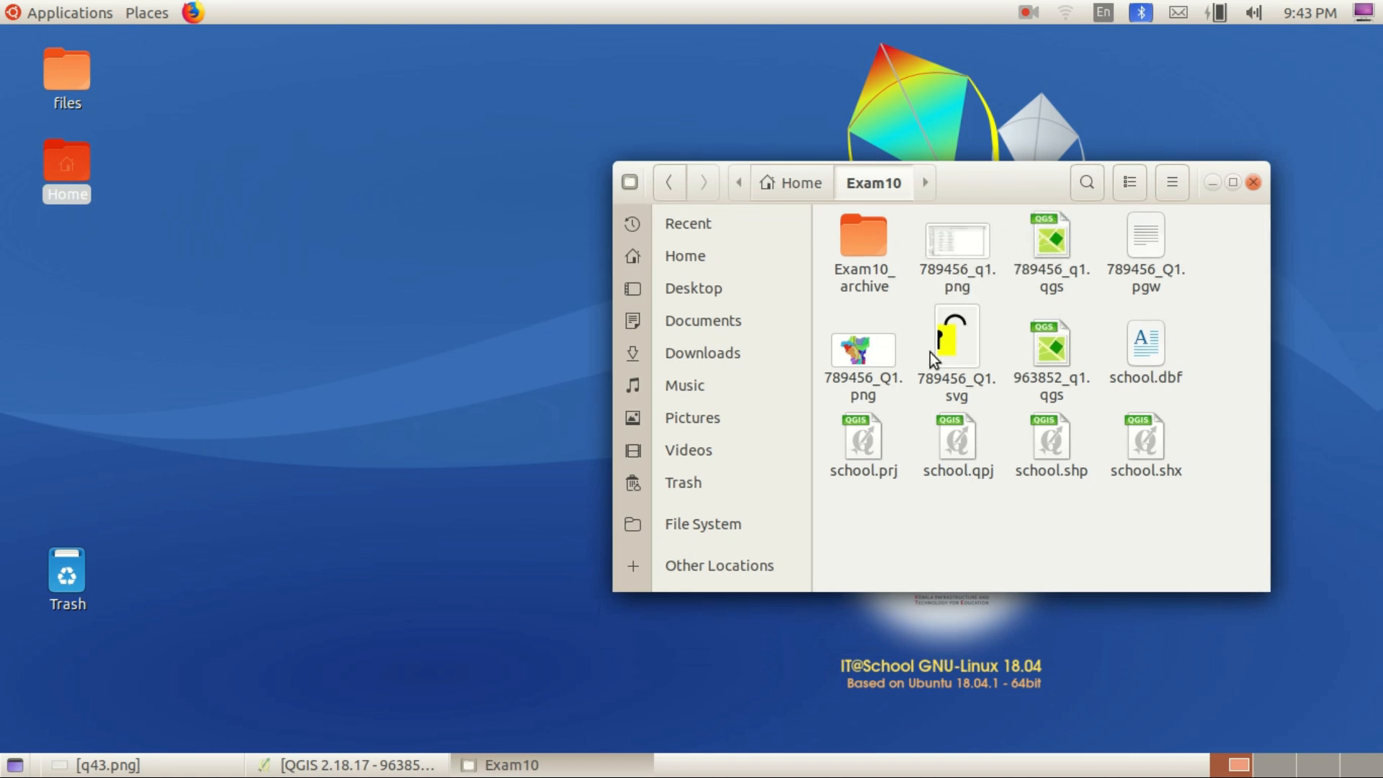
left_click(1049, 349)
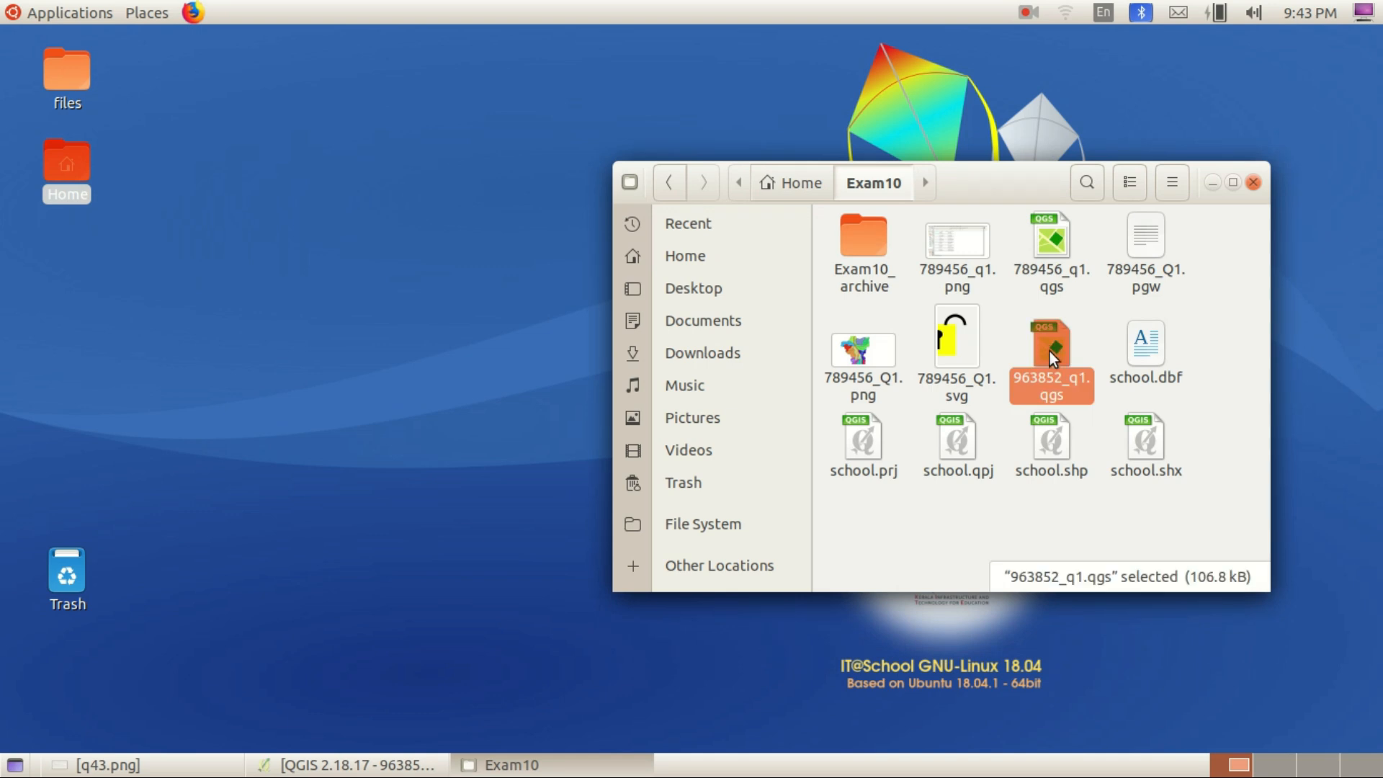
Bring the QGIS map back into view and place the Exam10 folder window beside it, leaving the school point uncovered
left_click(353, 764)
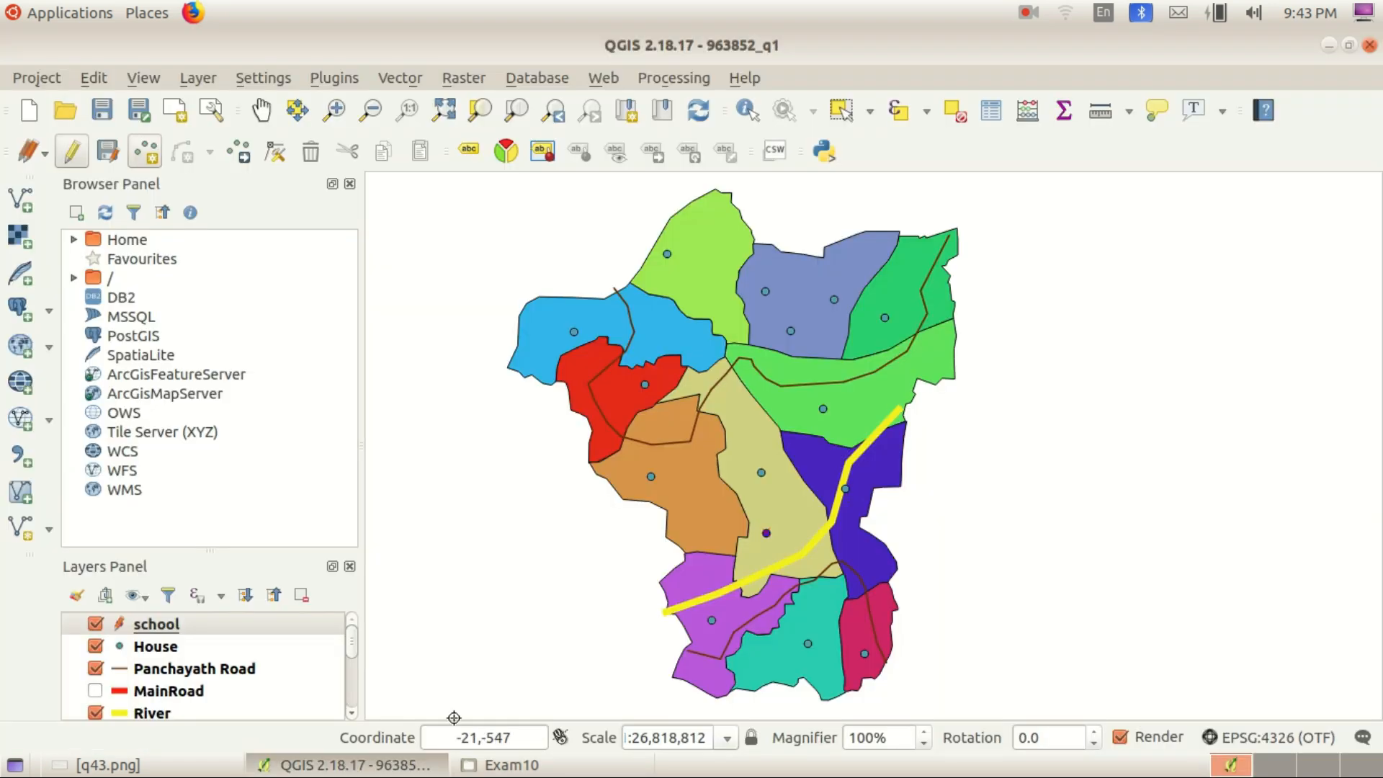
left_click(504, 764)
left_click_drag(986, 179, 259, 82)
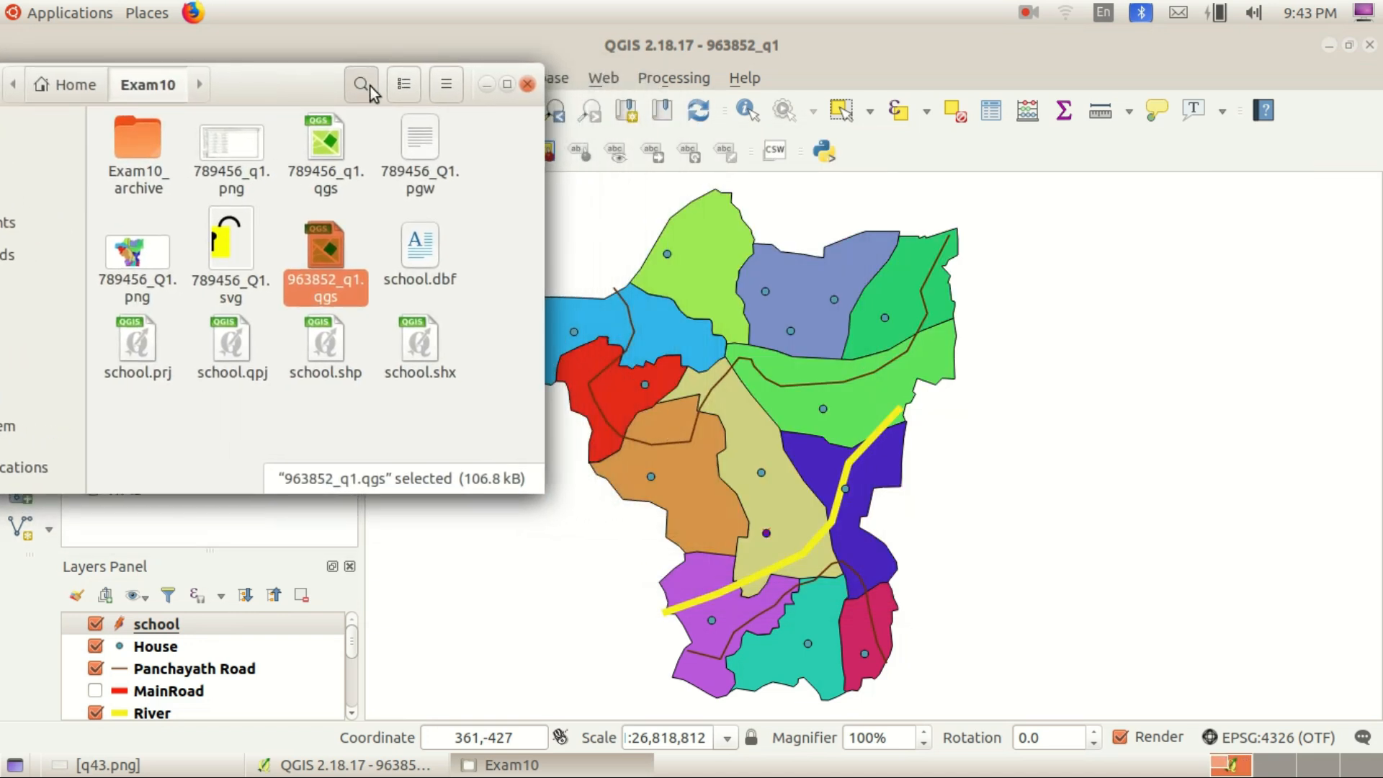